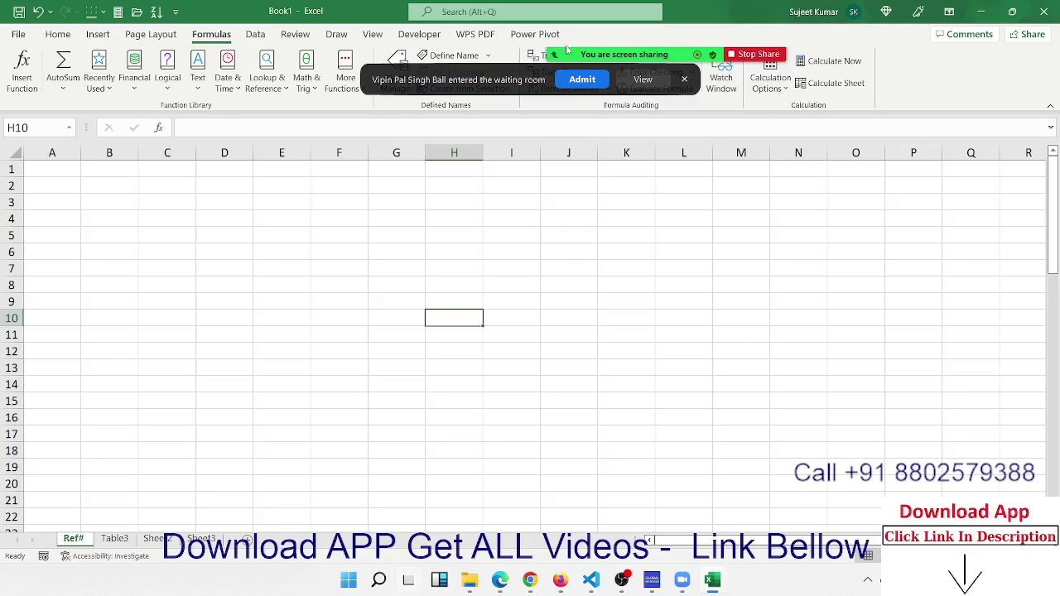
- Start a =ROW formula in B2 of the Ref# sheet, then cancel it with Escape
{"action": "left_click", "coordinate": [200, 346]}
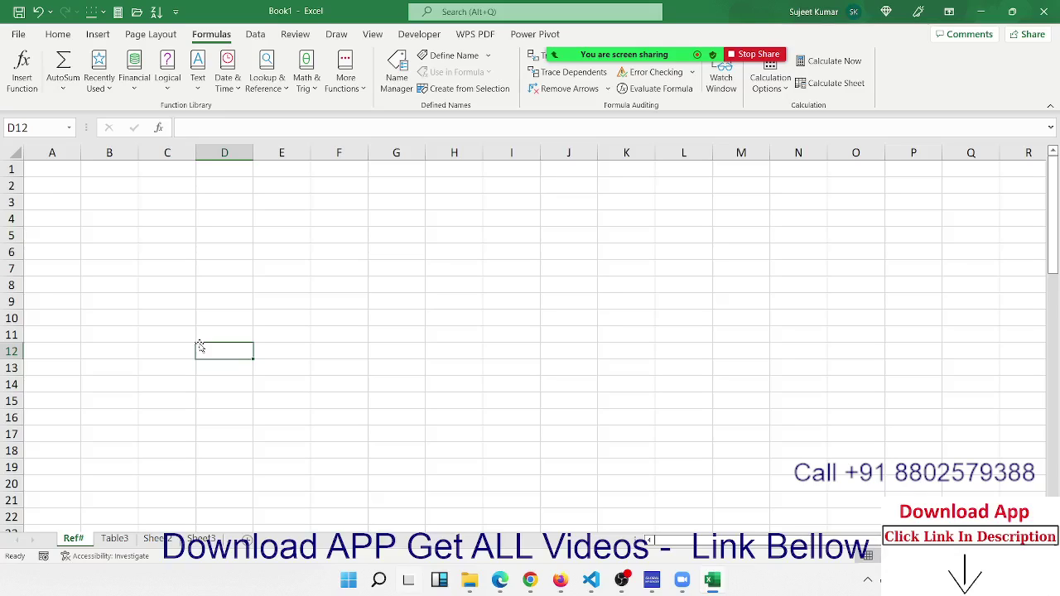
{"action": "left_click", "coordinate": [128, 234]}
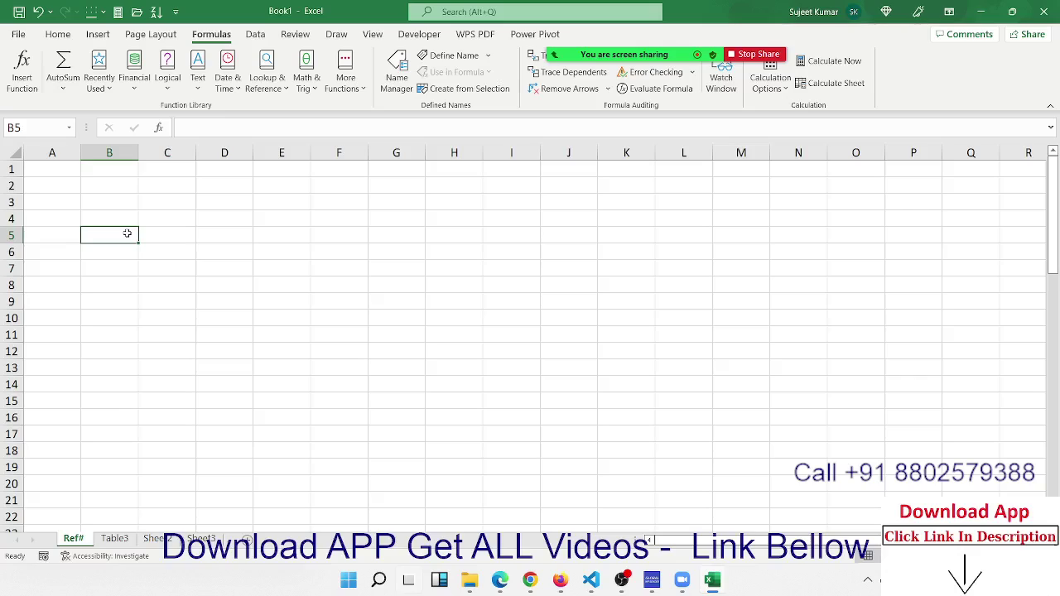
{"action": "left_click", "coordinate": [96, 187]}
{"action": "left_click", "coordinate": [76, 190]}
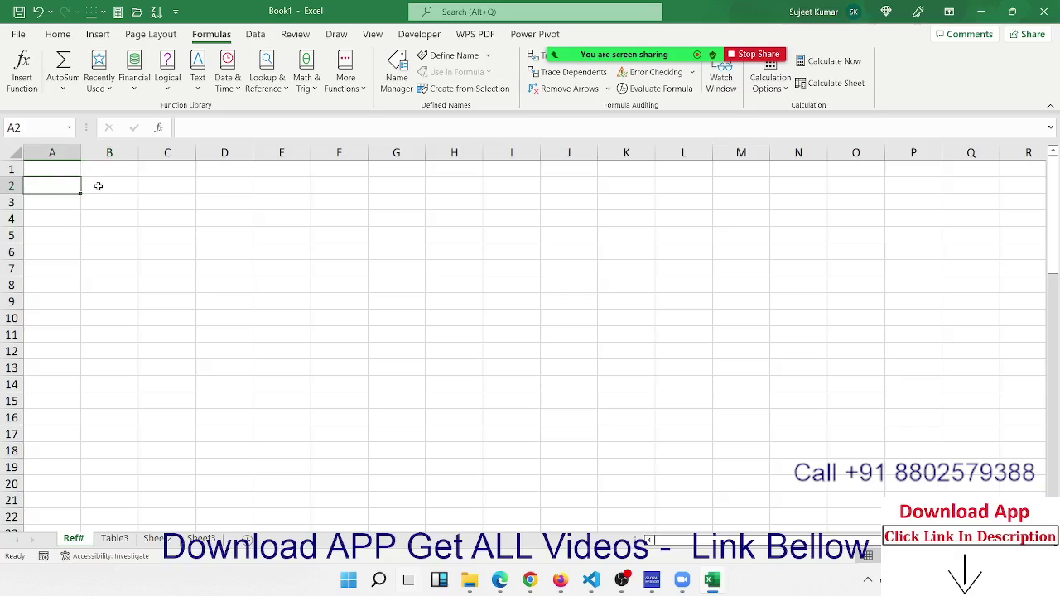
{"action": "left_click", "coordinate": [98, 187]}
{"action": "type", "text": "=r"}
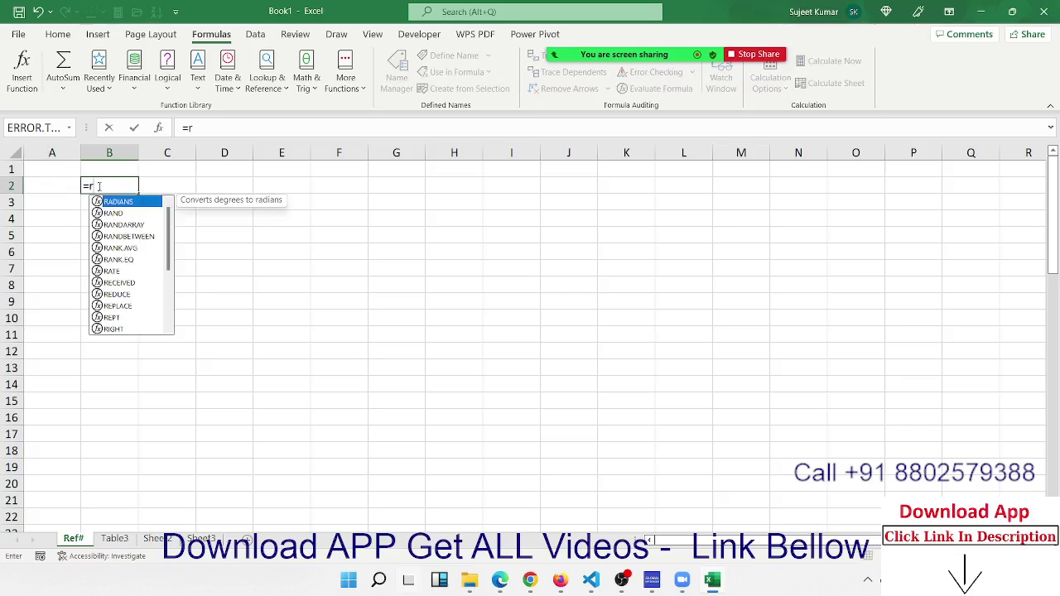
{"action": "type", "text": "p"}
{"action": "key", "text": "BackSpace"}
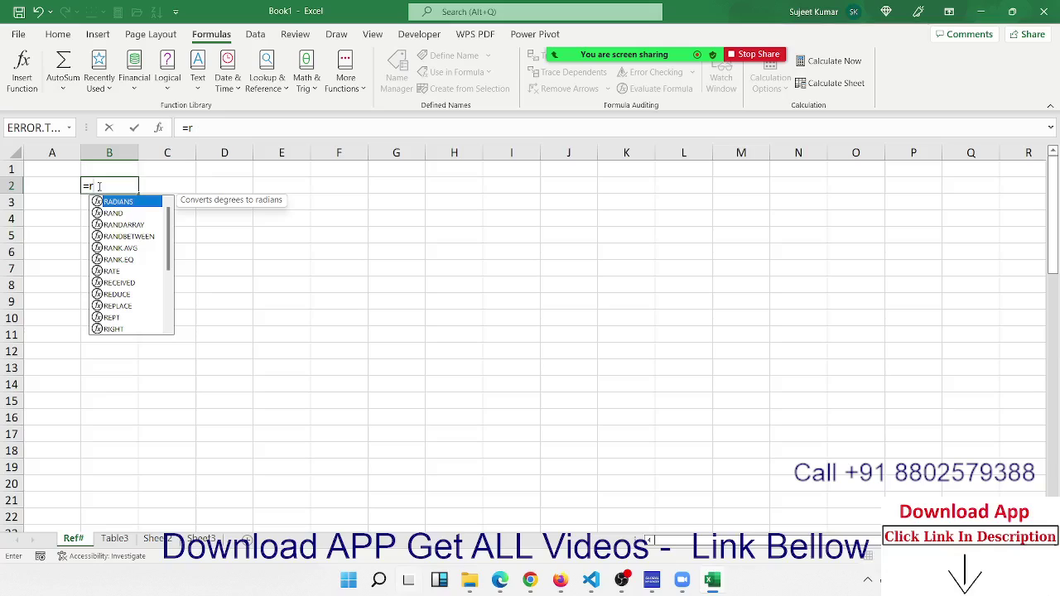
{"action": "type", "text": "ow"}
{"action": "key", "text": "Escape"}
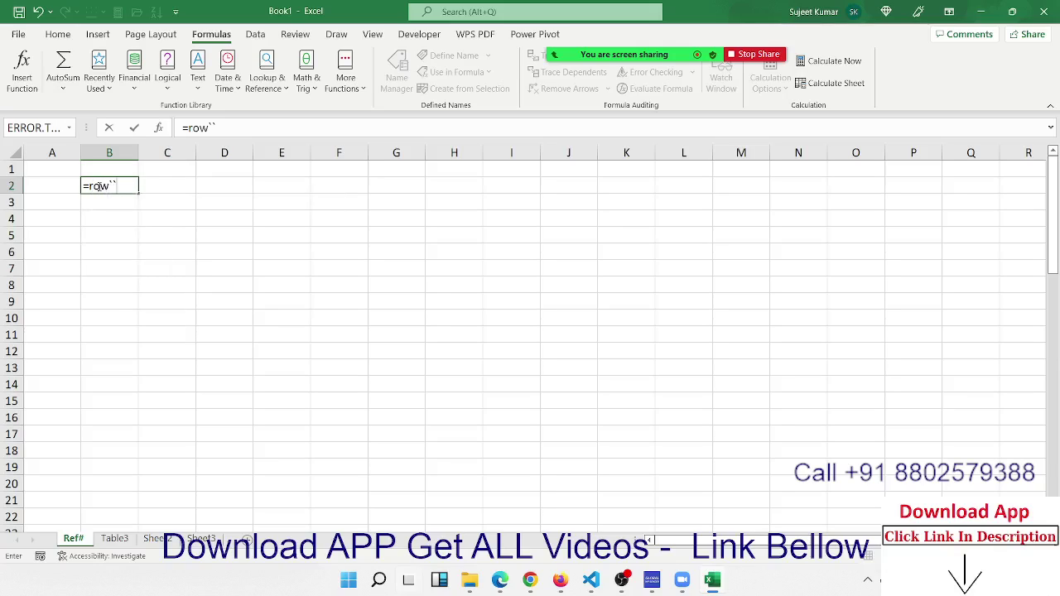
{"action": "key", "text": "Escape"}
- Enter headings R in B2 and C in C2, with 1 in B3 and 5 in C3
{"action": "type", "text": "R"}
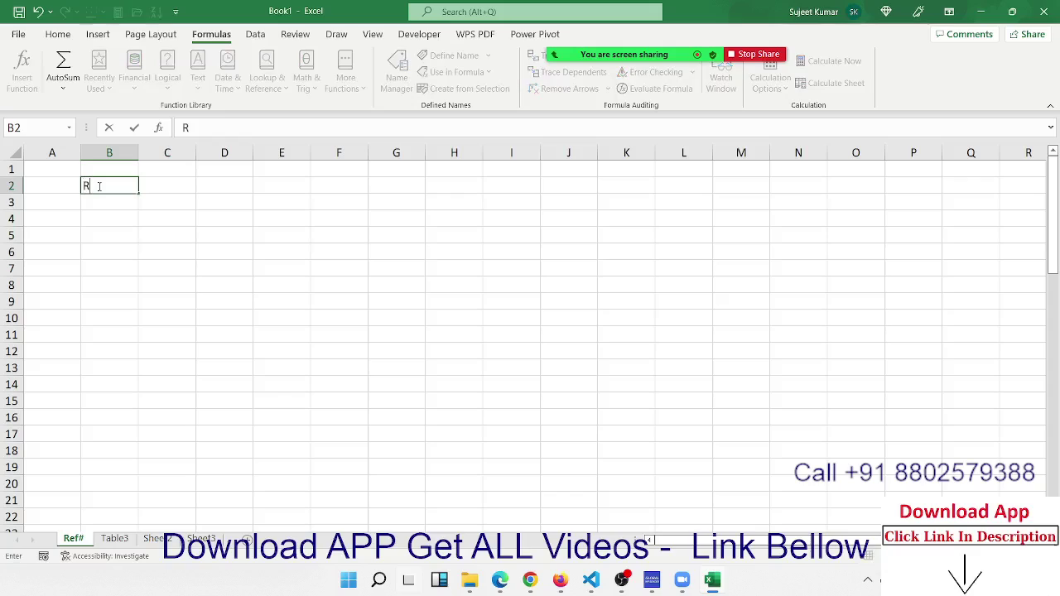
{"action": "key", "text": "Return"}
{"action": "type", "text": "1"}
{"action": "key", "text": "Tab"}
{"action": "key", "text": "Up"}
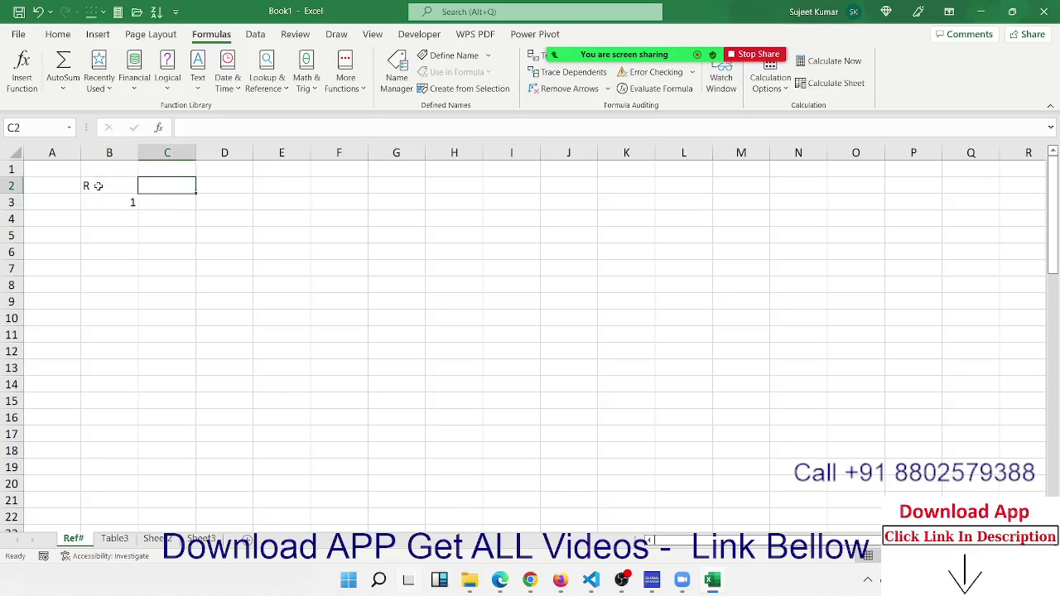
{"action": "type", "text": "C"}
{"action": "key", "text": "Return"}
{"action": "type", "text": "1"}
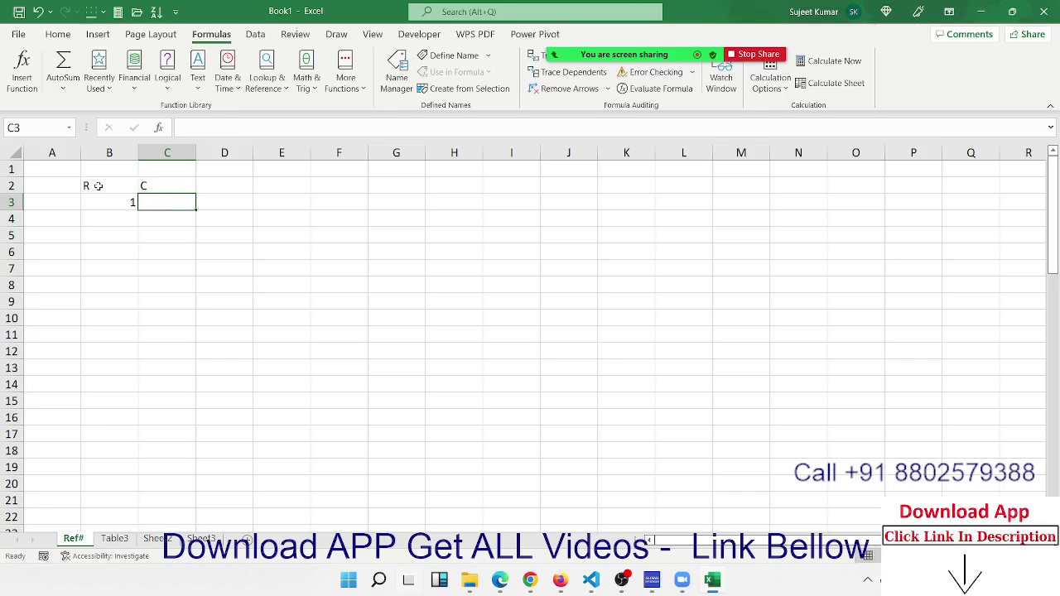
{"action": "key", "text": "BackSpace"}
{"action": "type", "text": "5"}
{"action": "key", "text": "Tab"}
- Type the heading Address in D2
{"action": "key", "text": "Up"}
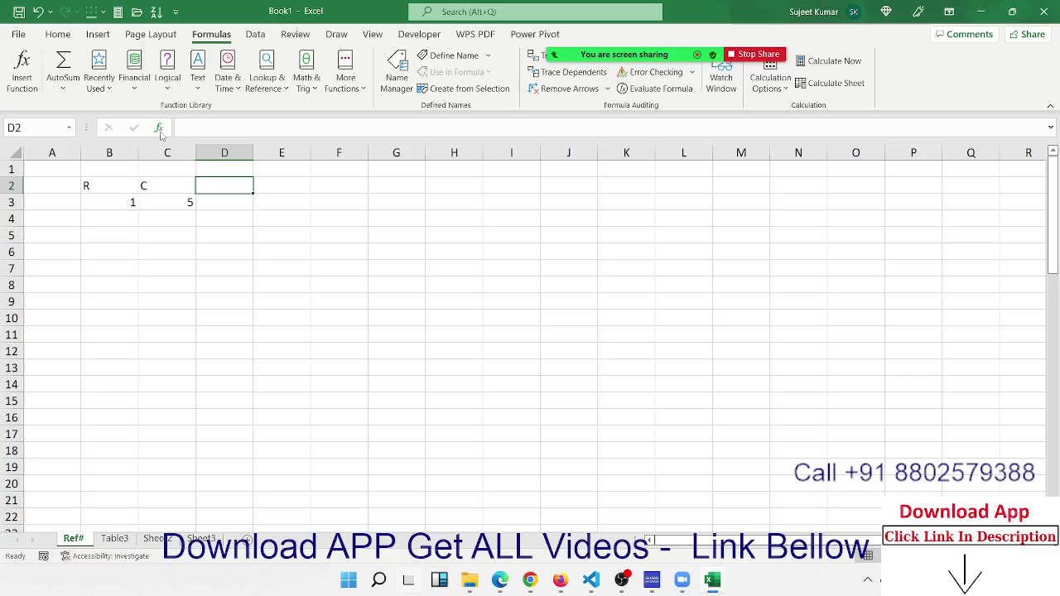
{"action": "type", "text": "Adr"}
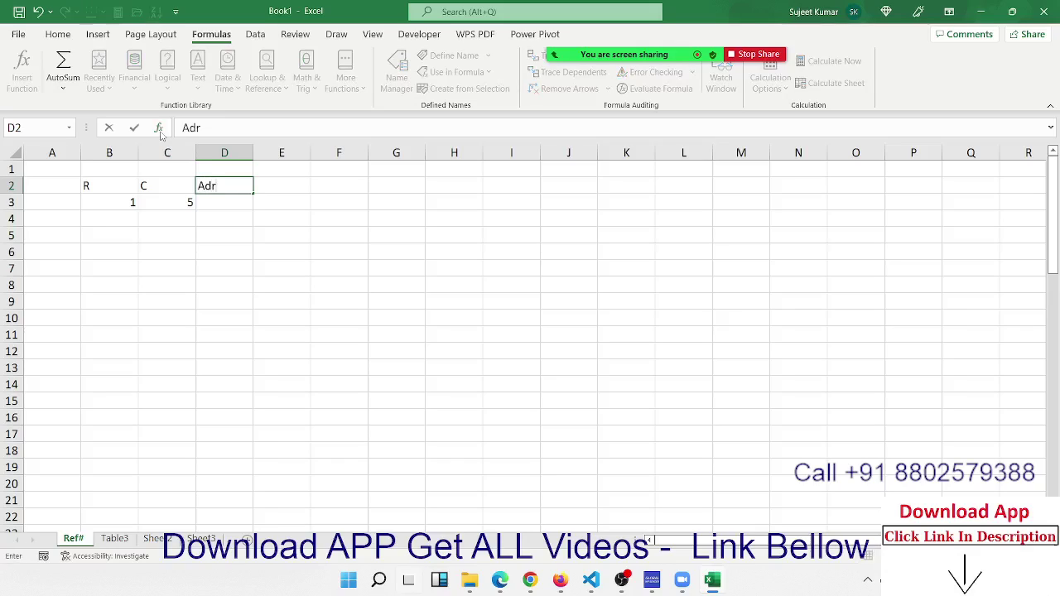
{"action": "key", "text": "BackSpace"}
{"action": "type", "text": "dre"}
{"action": "type", "text": "e"}
{"action": "key", "text": "BackSpace"}
{"action": "type", "text": "ss"}
{"action": "key", "text": "Return"}
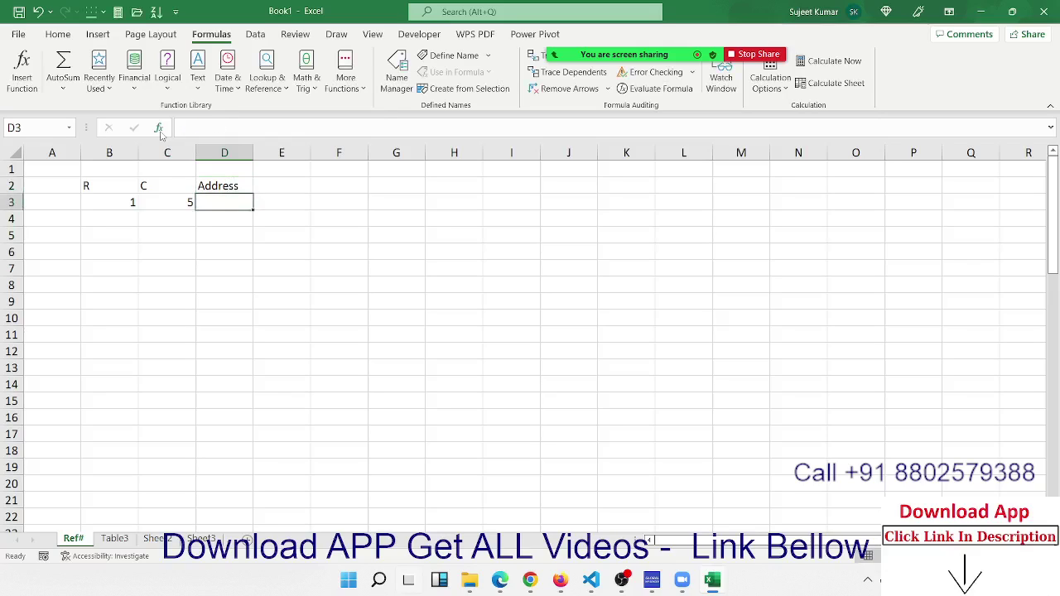
- Enter =ADDRESS(B3,C3) in D3 so it returns $E$1
{"action": "type", "text": "=ad"}
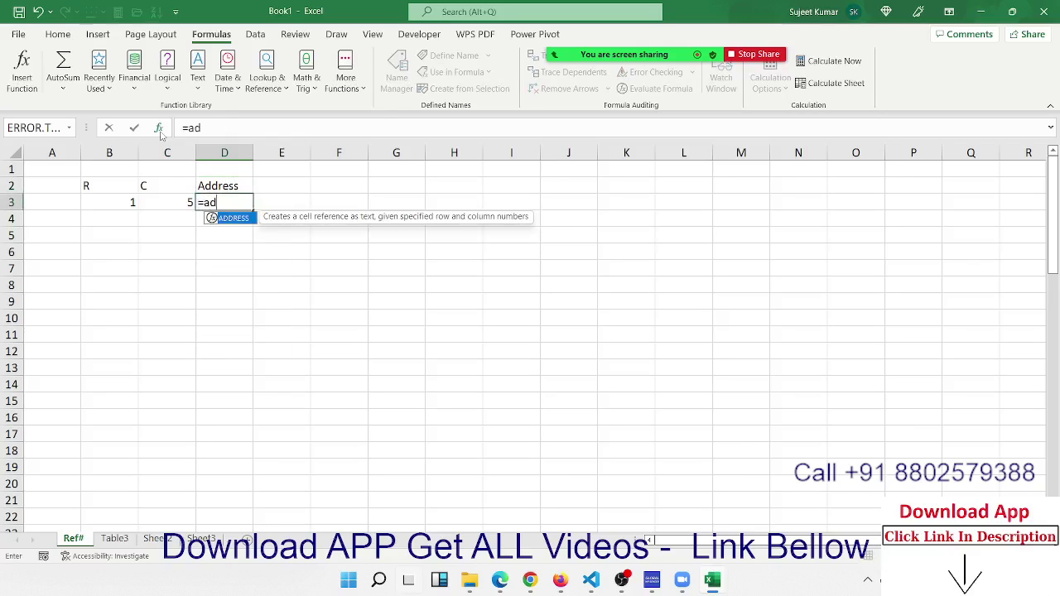
{"action": "key", "text": "Tab"}
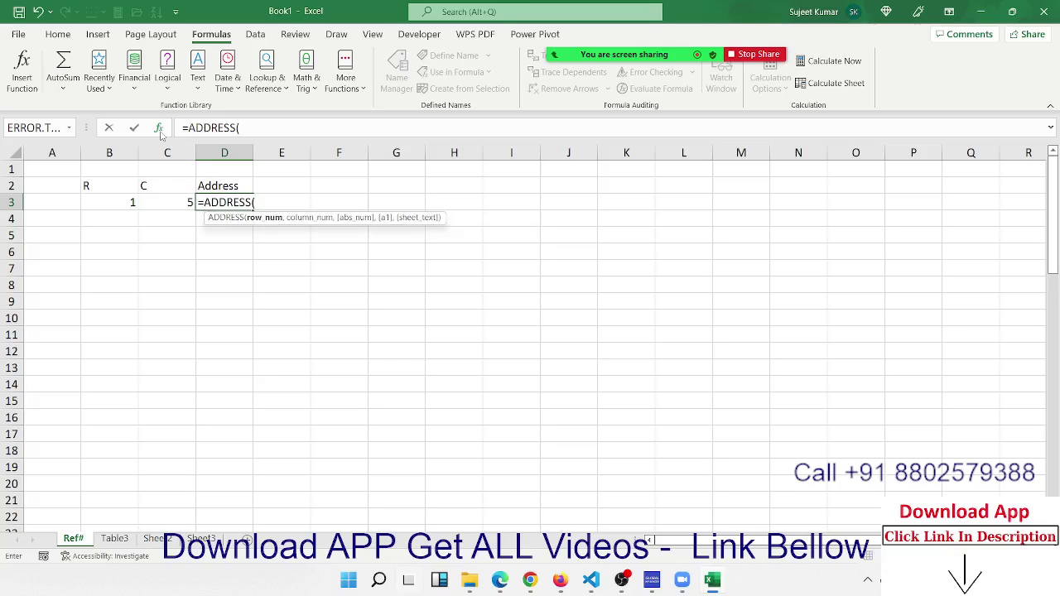
{"action": "left_click", "coordinate": [101, 208]}
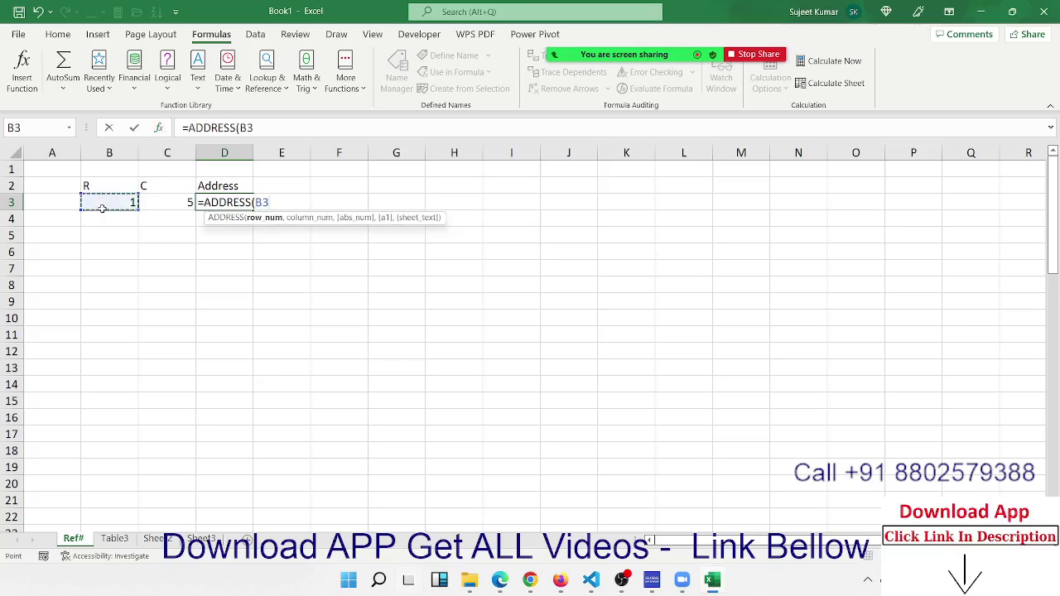
{"action": "type", "text": ","}
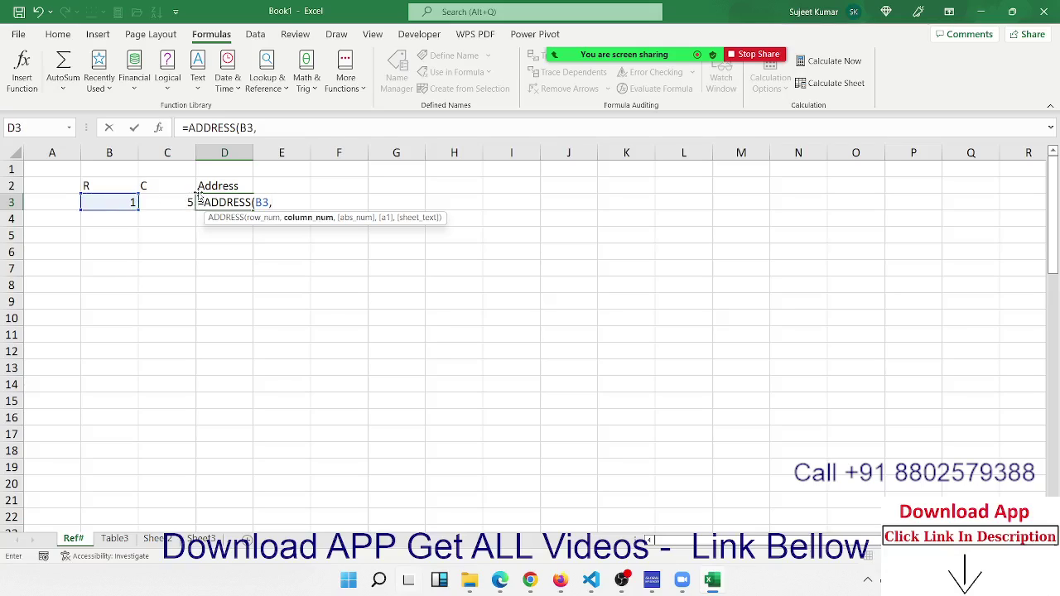
{"action": "left_click", "coordinate": [177, 204]}
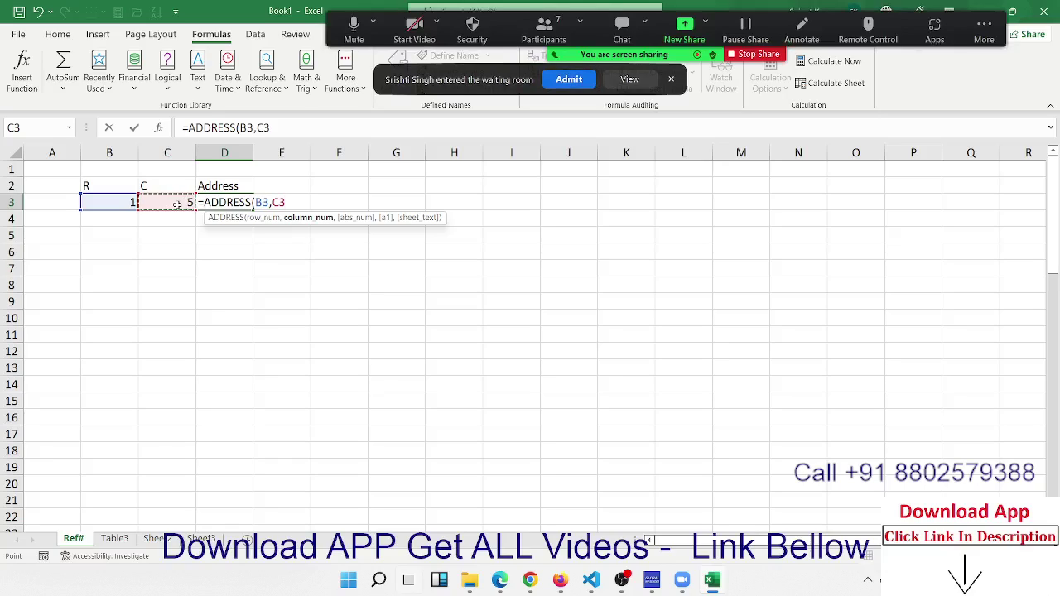
{"action": "key", "text": "Return"}
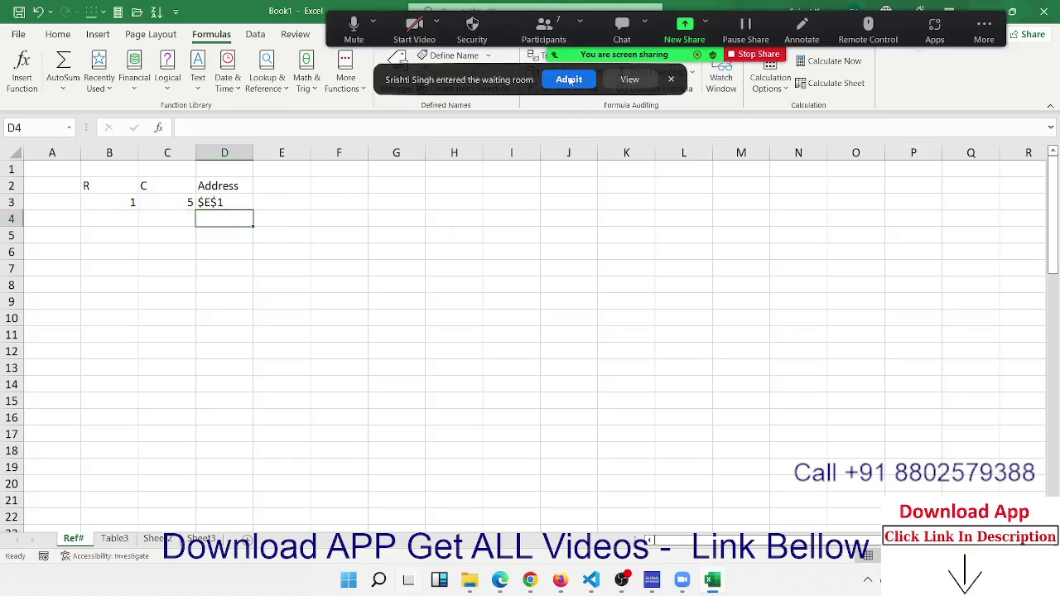
{"action": "left_click", "coordinate": [570, 80]}
{"action": "left_click", "coordinate": [243, 200]}
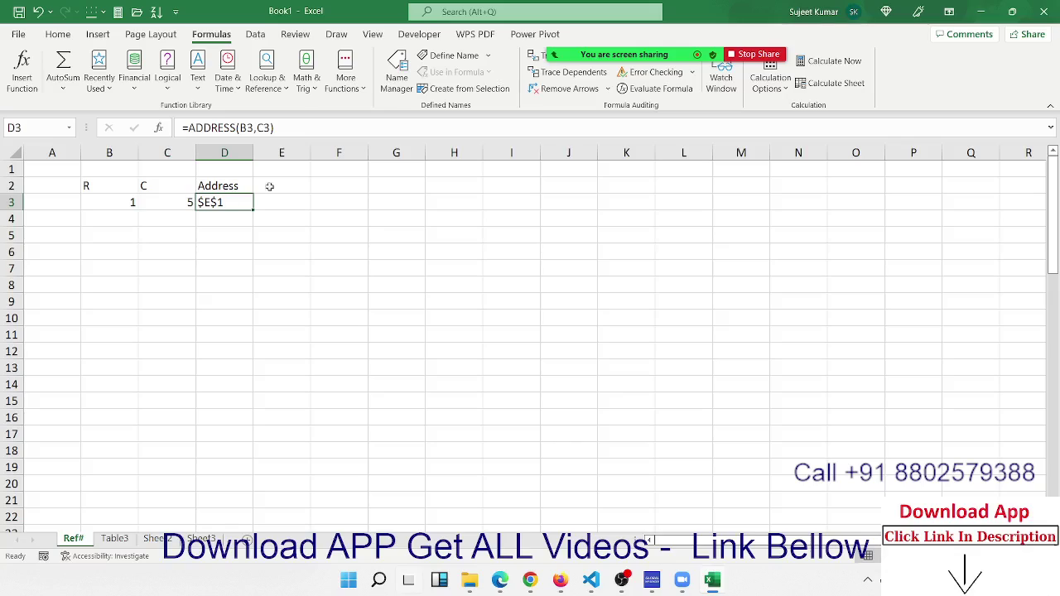
- Enter 50 in cell E1
{"action": "left_click", "coordinate": [300, 173]}
{"action": "type", "text": "50"}
{"action": "key", "text": "Return"}
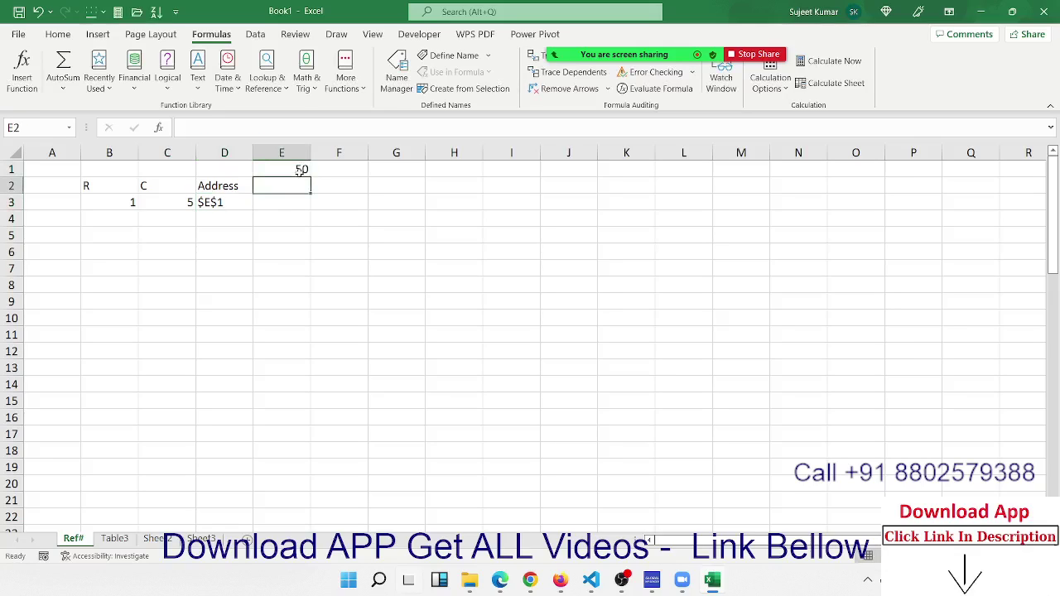
{"action": "left_click", "coordinate": [236, 203]}
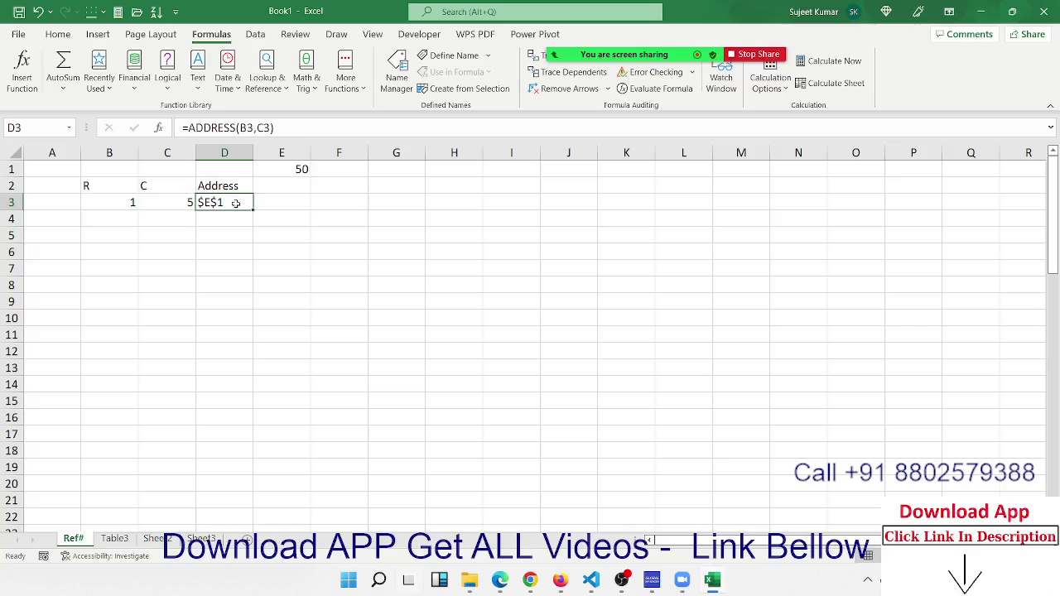
{"action": "left_click", "coordinate": [276, 169]}
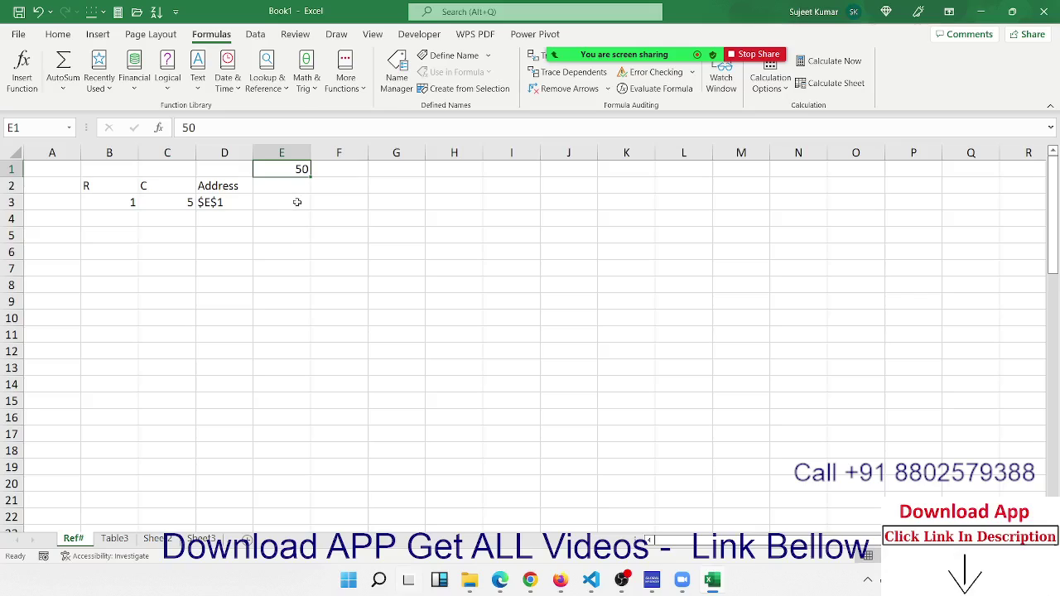
- Enter =INDIRECT(D3) in E3 so it shows 50 from E1
{"action": "left_click", "coordinate": [296, 201]}
{"action": "type", "text": "=ind"}
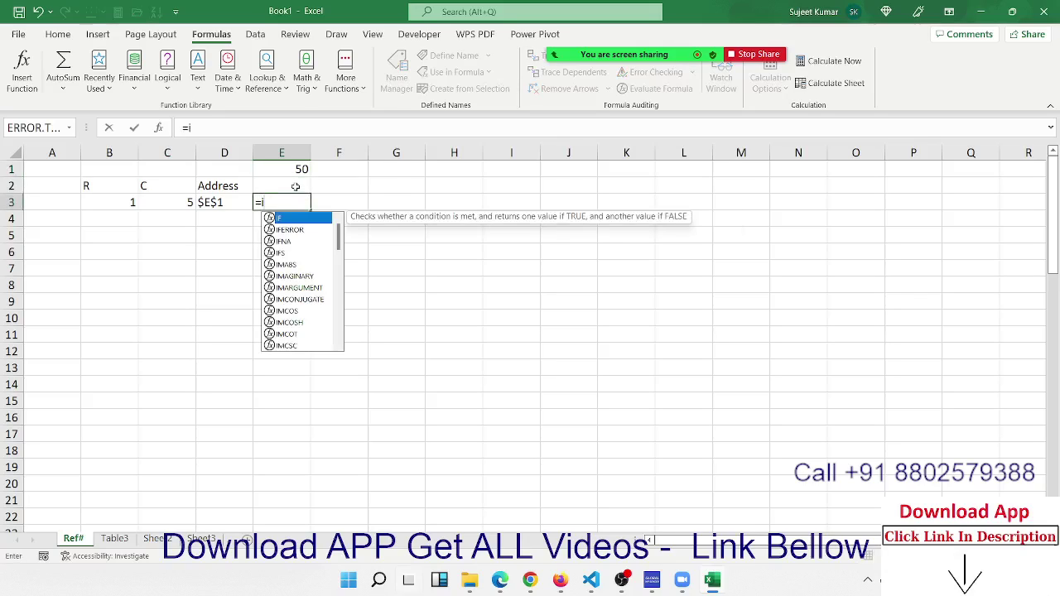
{"action": "key", "text": "Down"}
{"action": "key", "text": "Tab"}
{"action": "key", "text": "Left"}
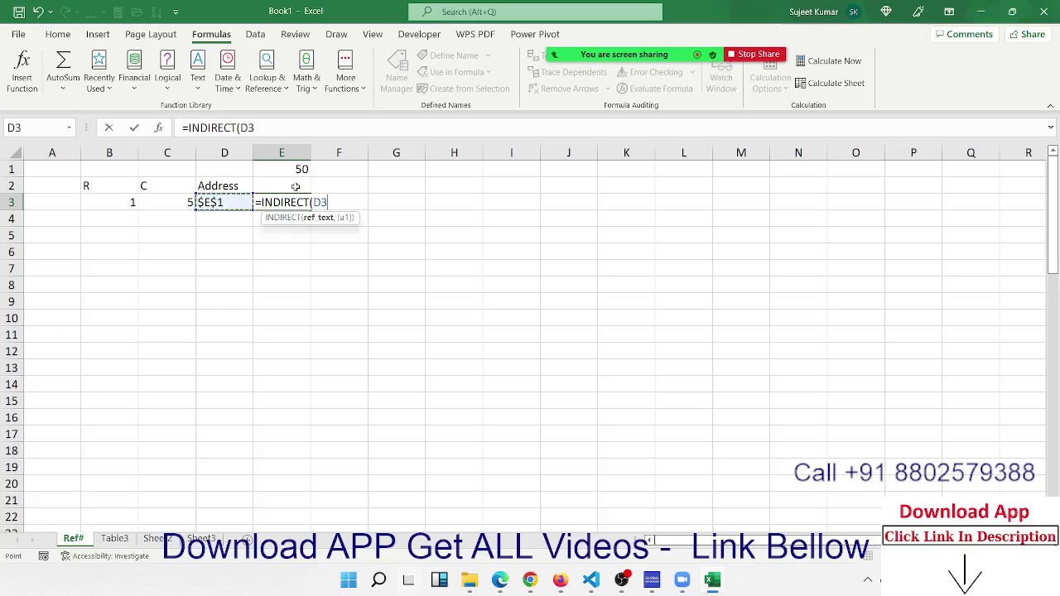
{"action": "key", "text": "Return"}
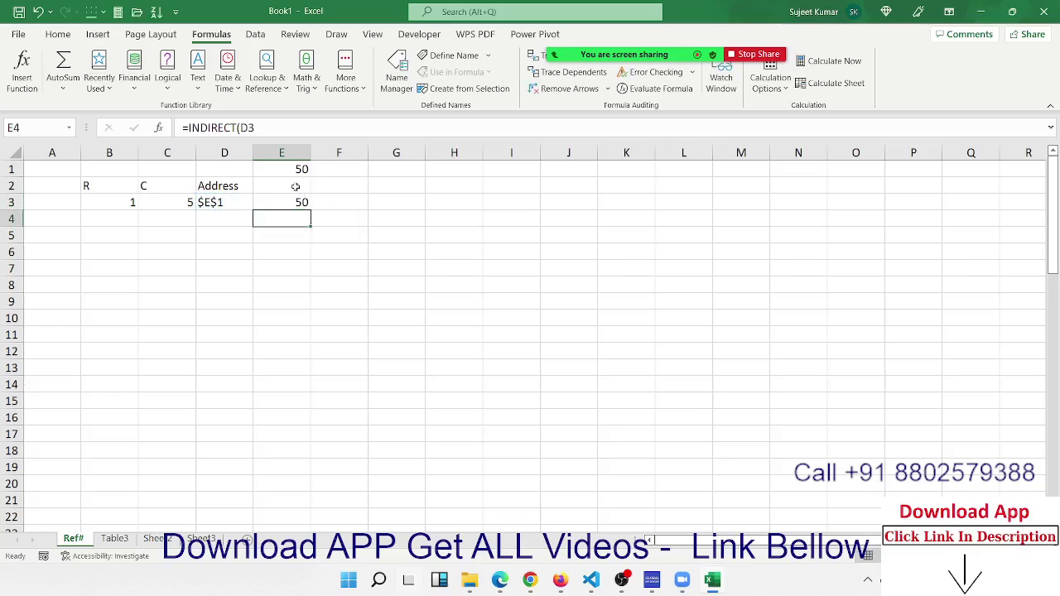
{"action": "key", "text": "Up"}
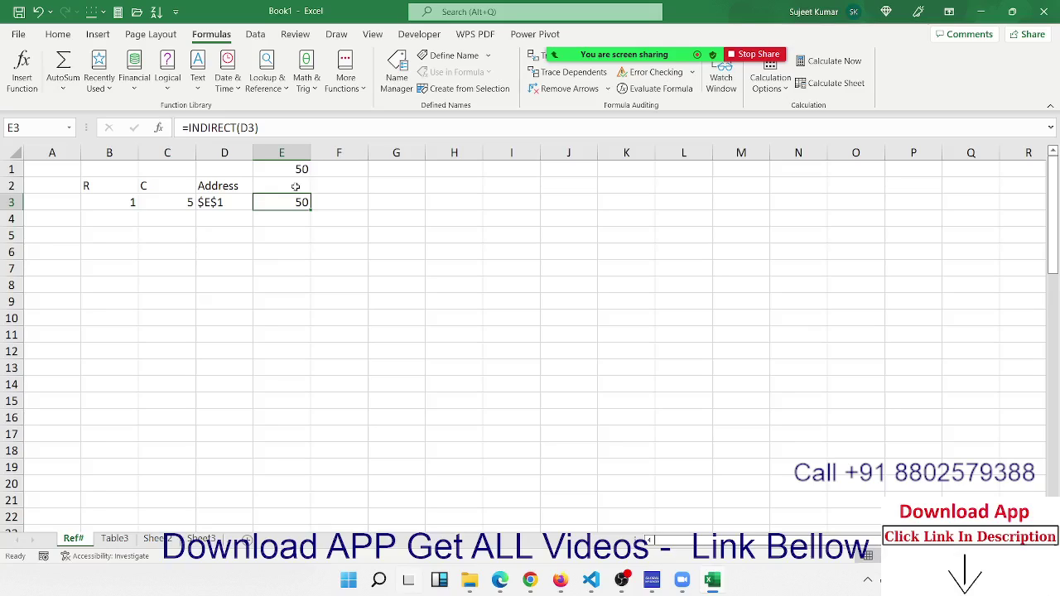
- Enter 506 in cell A1
{"action": "left_click", "coordinate": [493, 221]}
{"action": "left_click", "coordinate": [65, 170]}
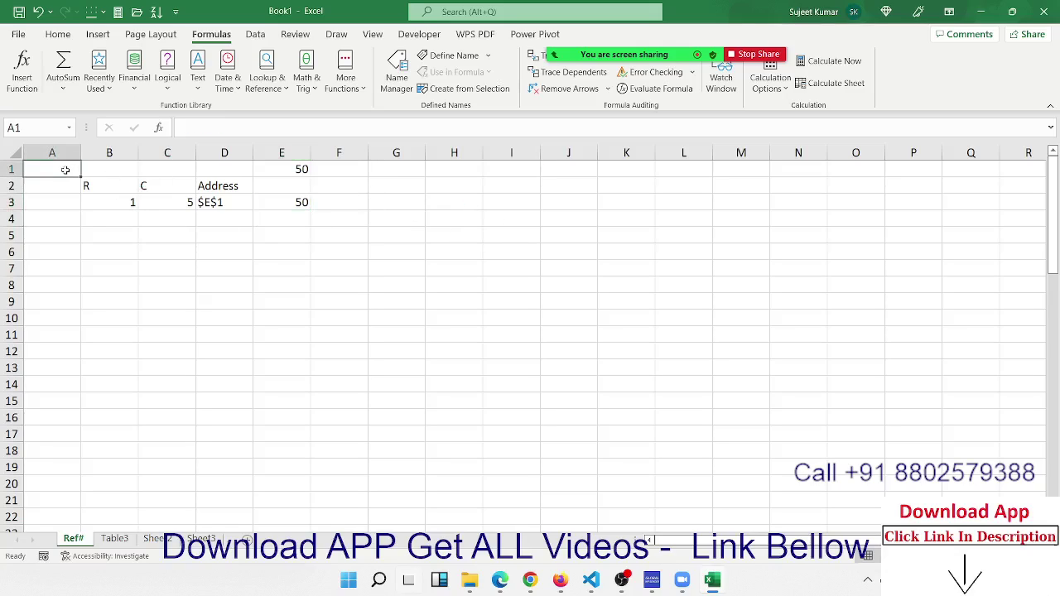
{"action": "type", "text": "50"}
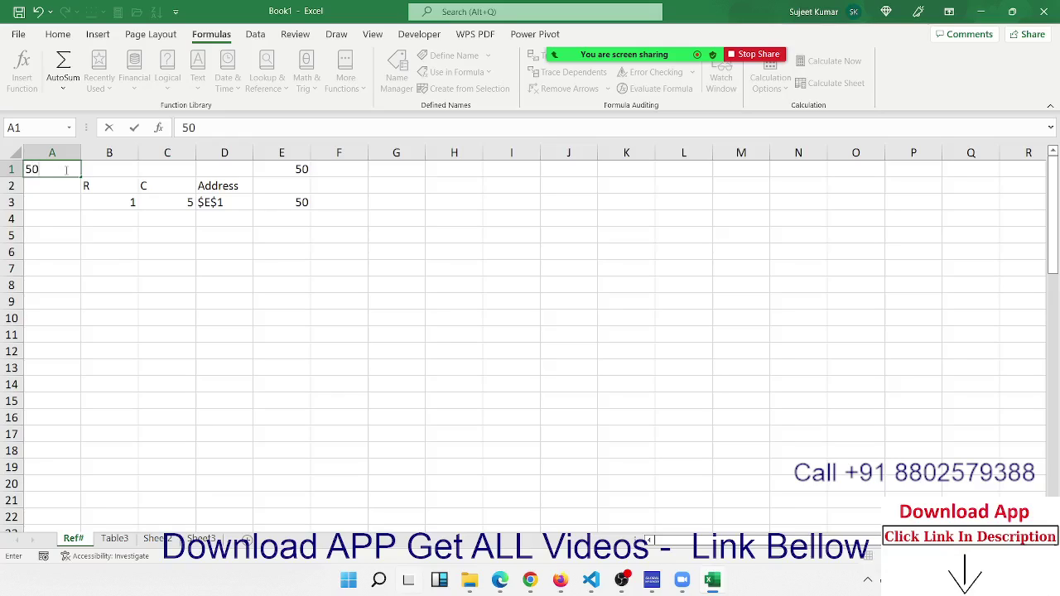
{"action": "type", "text": "6"}
{"action": "left_click", "coordinate": [606, 283]}
- Replace a =A1 formula in I3 with the plain text A1
{"action": "left_click", "coordinate": [502, 207]}
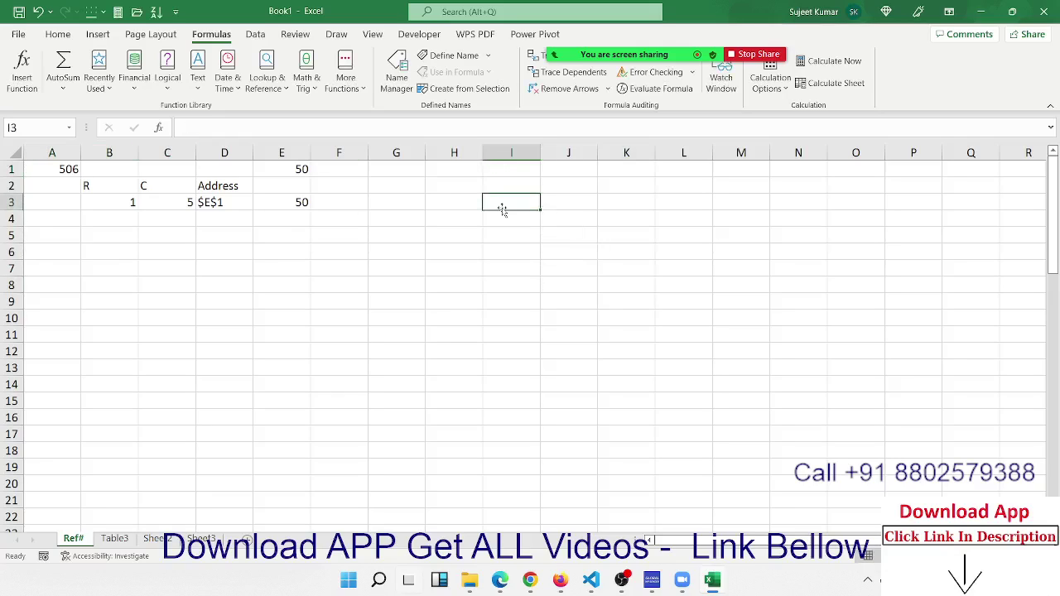
{"action": "type", "text": "=a"}
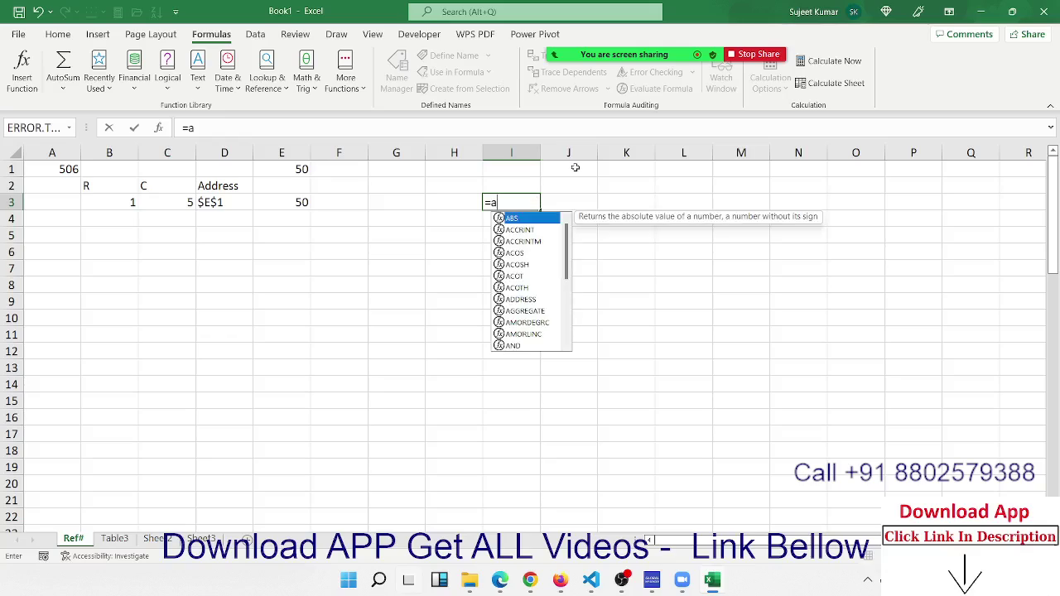
{"action": "type", "text": "1"}
{"action": "key", "text": "Return"}
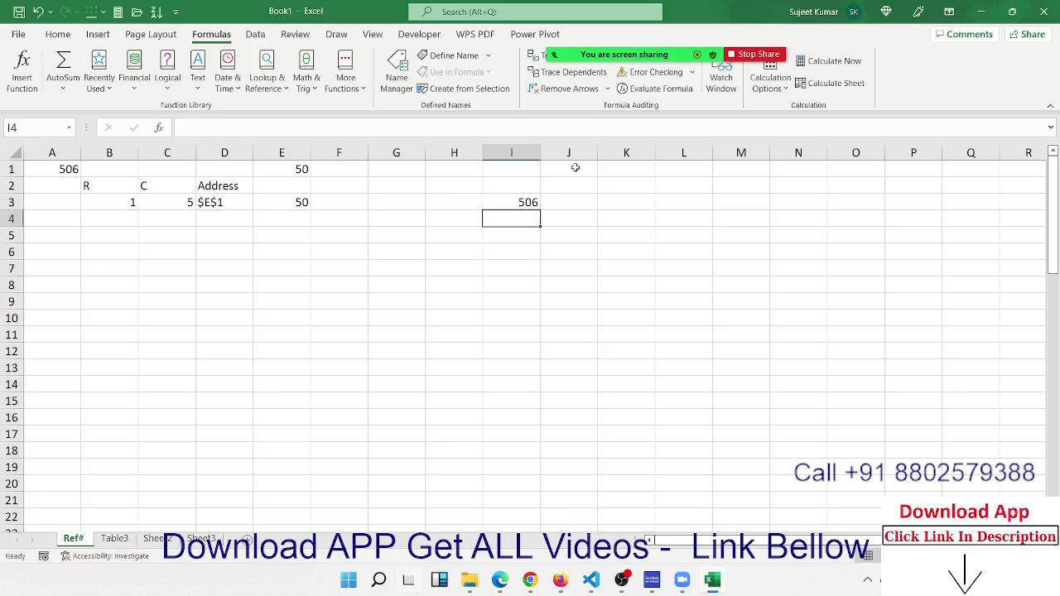
{"action": "key", "text": "Up"}
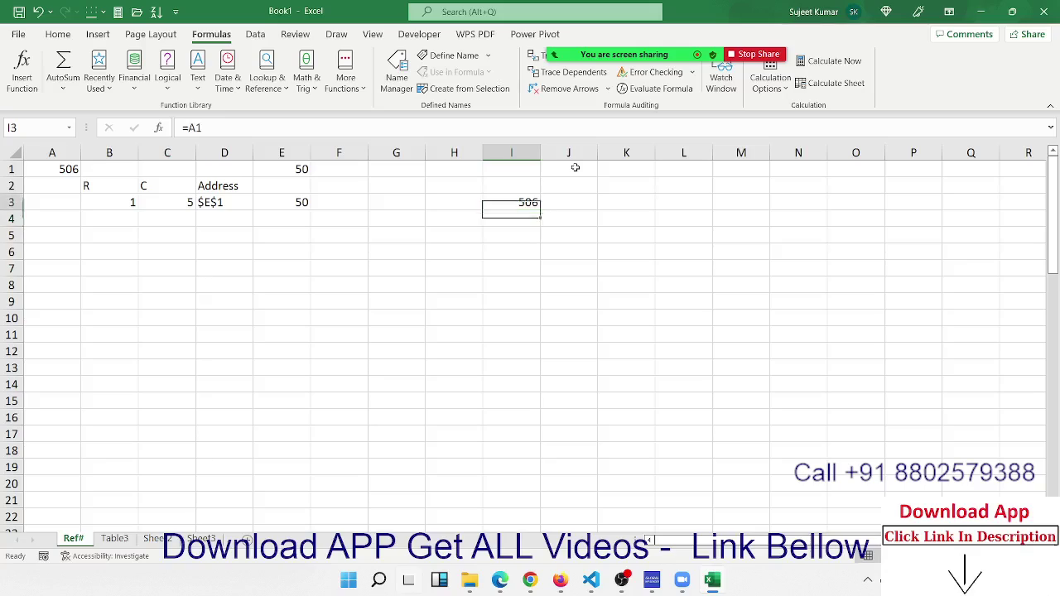
{"action": "key", "text": "Delete"}
{"action": "type", "text": "A"}
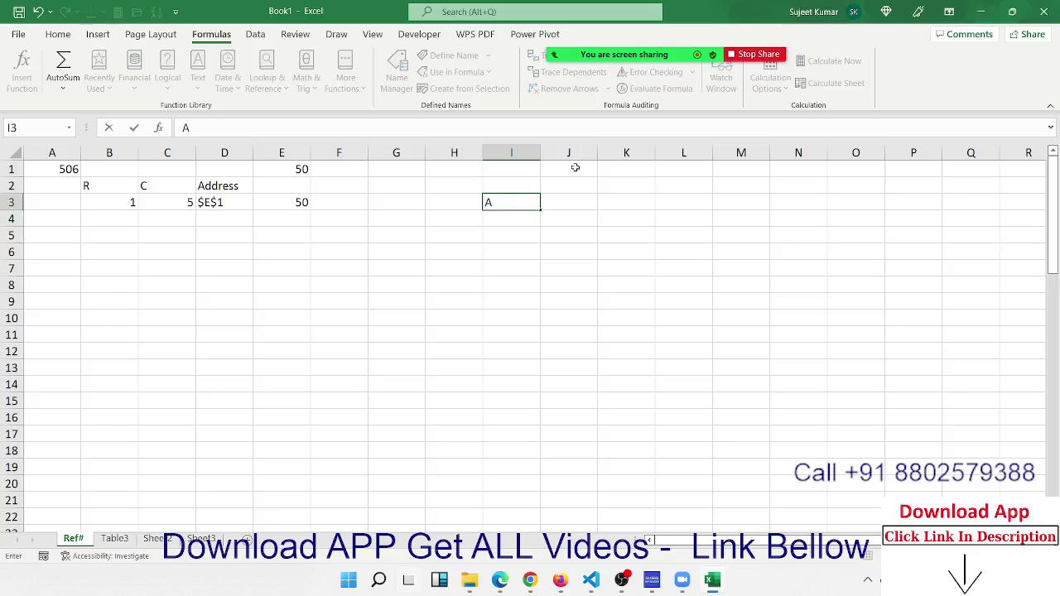
{"action": "type", "text": "1"}
{"action": "key", "text": "Return"}
{"action": "key", "text": "Return"}
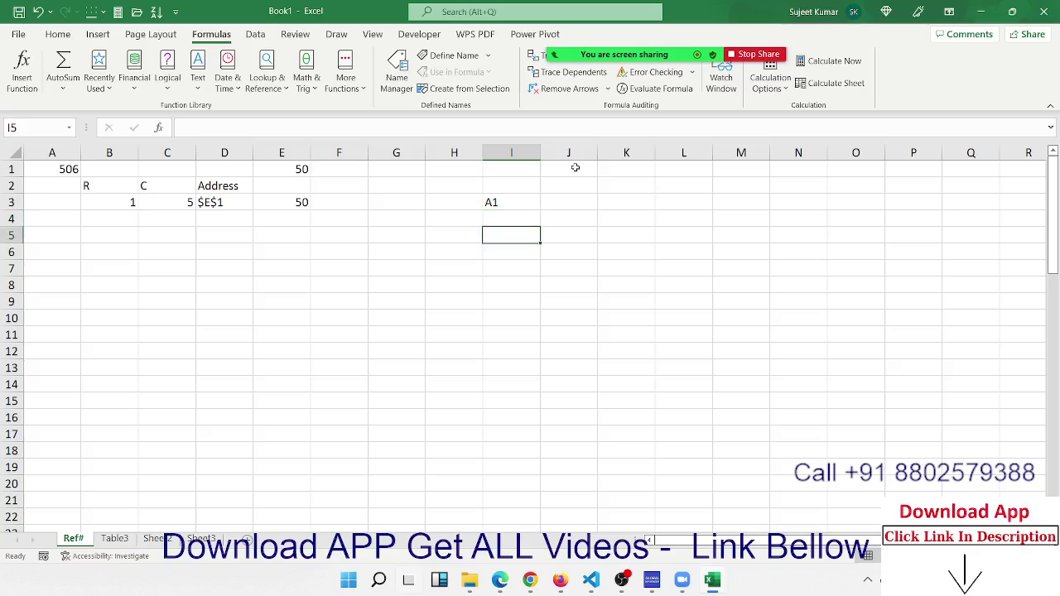
- Try a plain =I3 reference in I5, then clear it
{"action": "type", "text": "="}
{"action": "key", "text": "Up"}
{"action": "key", "text": "Up"}
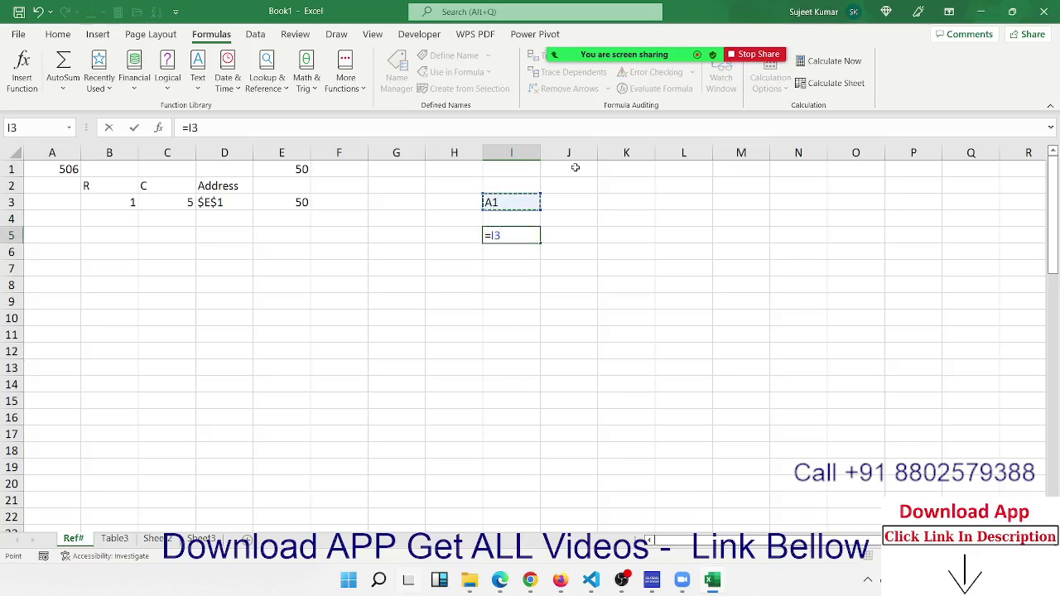
{"action": "key", "text": "Return"}
{"action": "key", "text": "Up"}
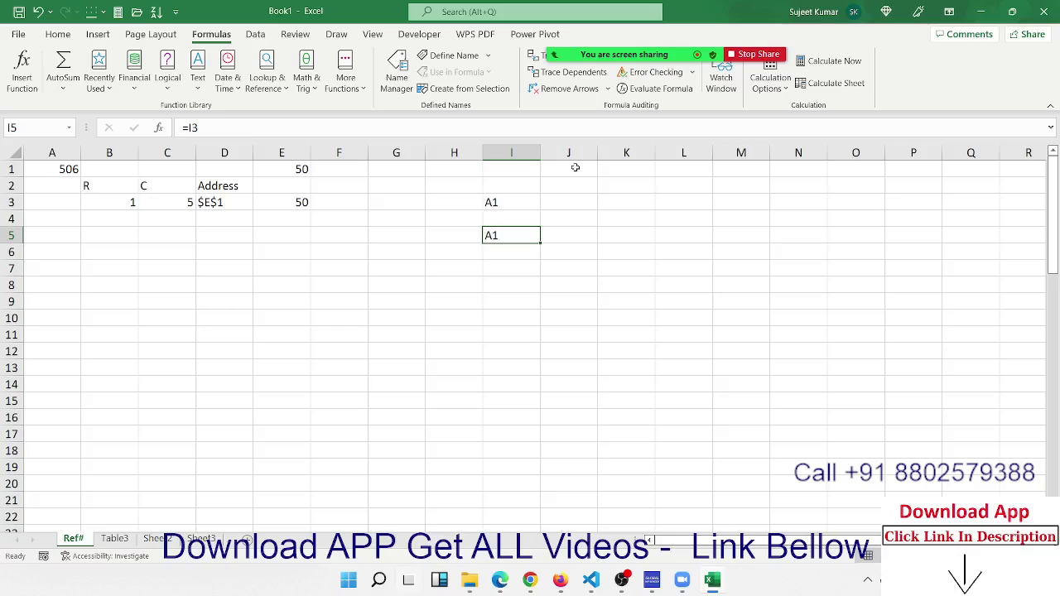
{"action": "key", "text": "F2"}
{"action": "key", "text": "shift+Left"}
{"action": "key", "text": "shift+Left"}
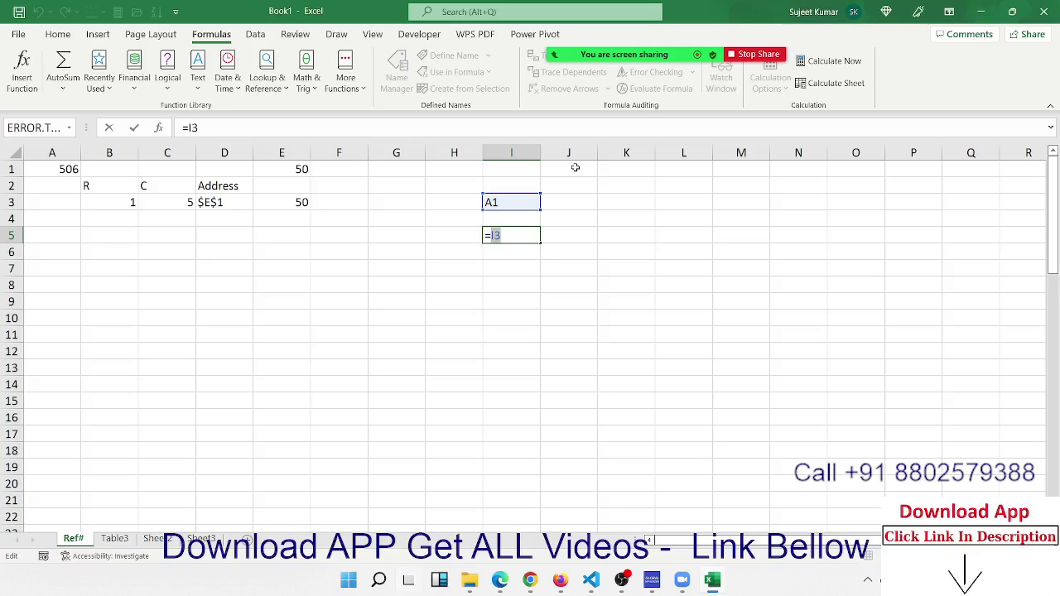
{"action": "key", "text": "Return"}
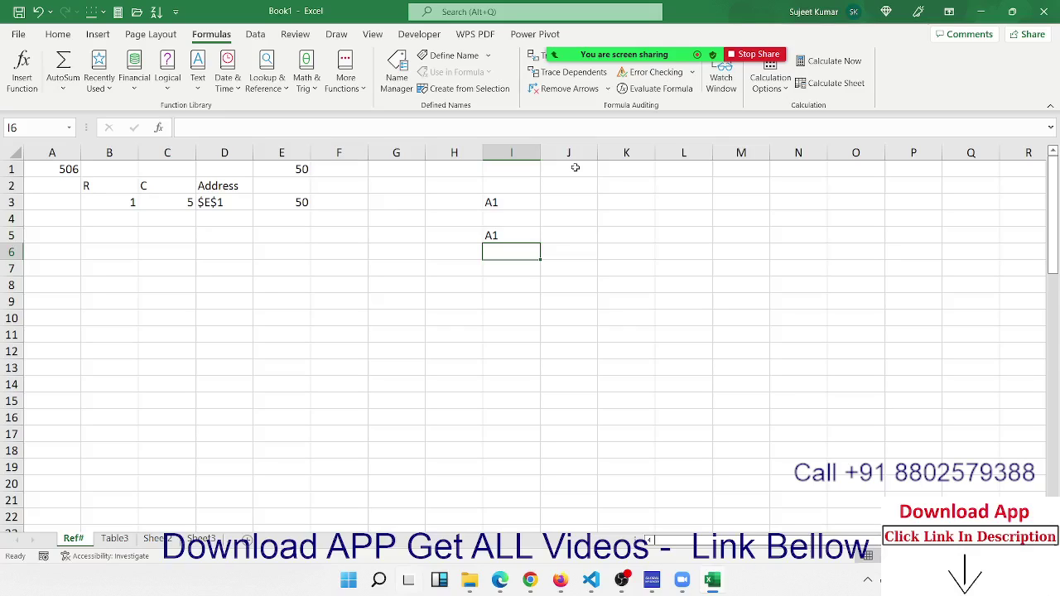
{"action": "key", "text": "Up"}
{"action": "key", "text": "Delete"}
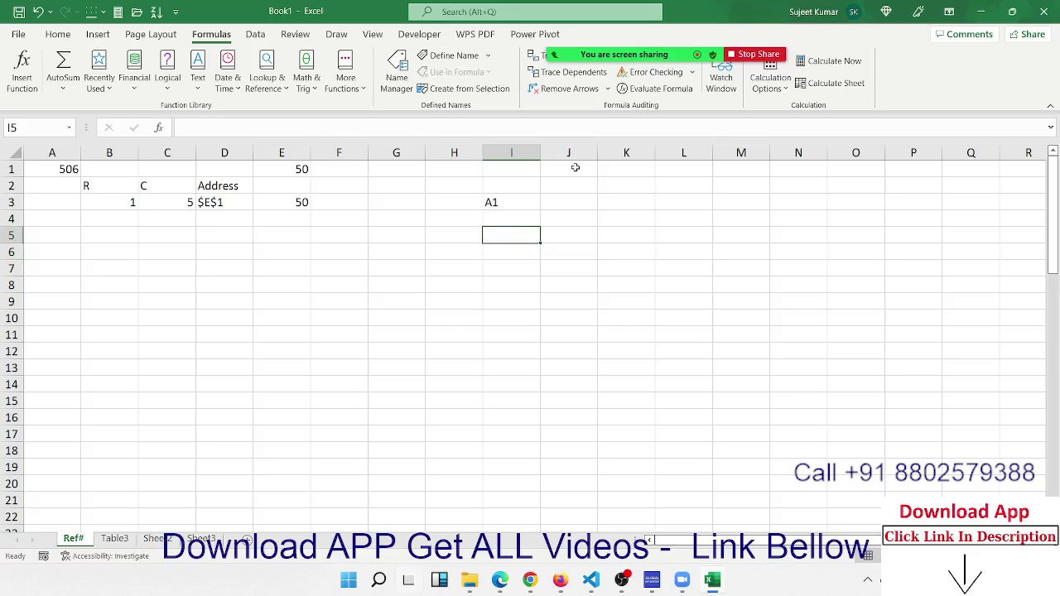
- Enter =INDIRECT(I3) in I5 to return 506
{"action": "type", "text": "=ind"}
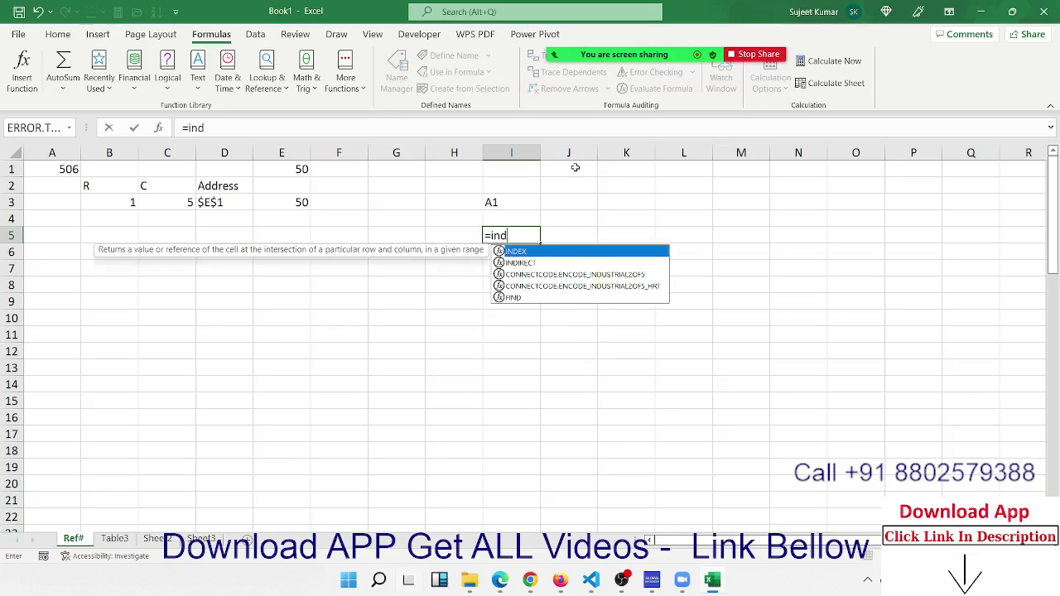
{"action": "key", "text": "Tab"}
{"action": "key", "text": "BackSpace"}
{"action": "key", "text": "BackSpace"}
{"action": "key", "text": "BackSpace"}
{"action": "key", "text": "BackSpace"}
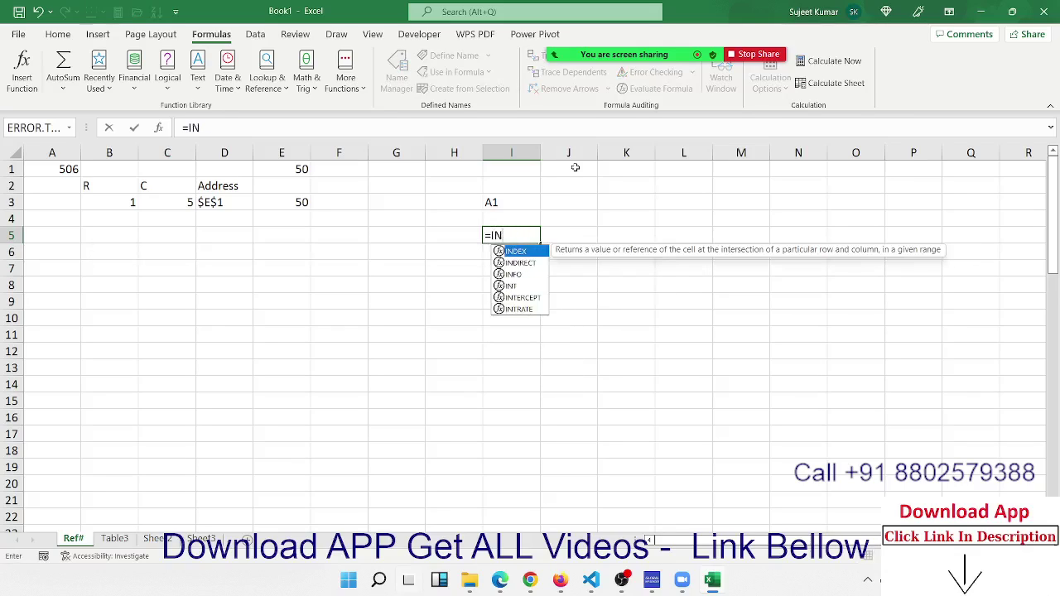
{"action": "key", "text": "Down"}
{"action": "key", "text": "Tab"}
{"action": "type", "text": "I3"}
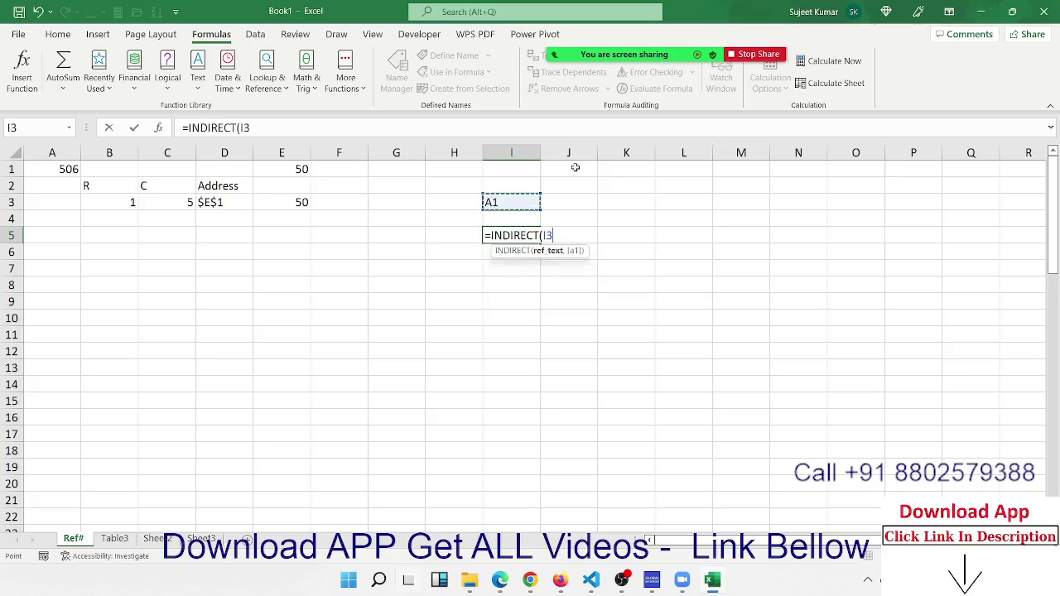
{"action": "key", "text": "Return"}
- Clear I3 and put A in I2 and 1 in J2
{"action": "key", "text": "Up"}
{"action": "key", "text": "Up"}
{"action": "key", "text": "Up"}
{"action": "key", "text": "Delete"}
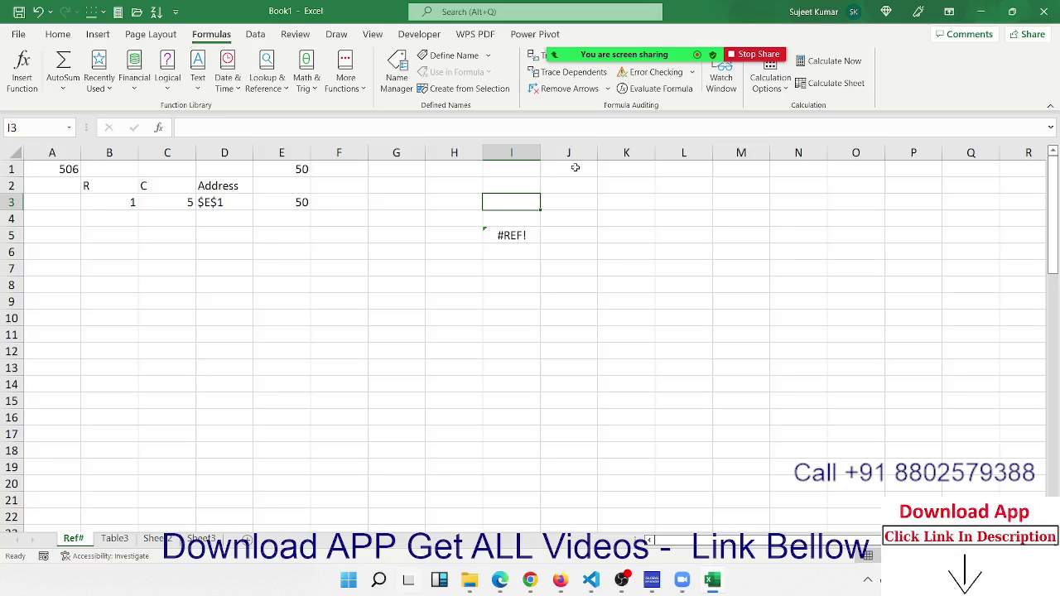
{"action": "key", "text": "Up"}
{"action": "key", "text": "Up"}
{"action": "key", "text": "Down"}
{"action": "key", "text": "F2"}
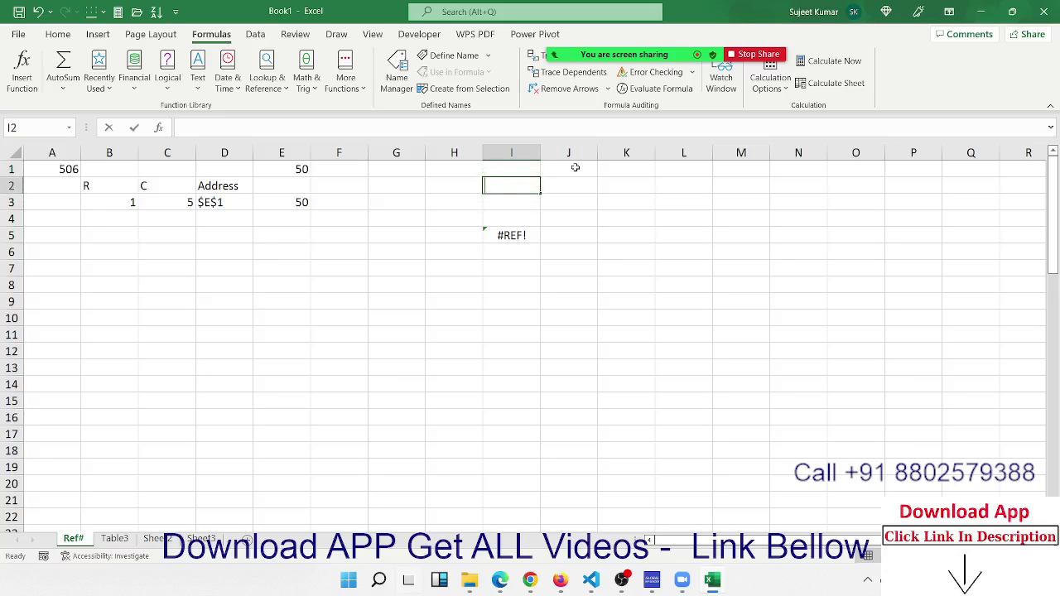
{"action": "type", "text": "A"}
{"action": "key", "text": "Tab"}
{"action": "type", "text": "1"}
{"action": "key", "text": "Return"}
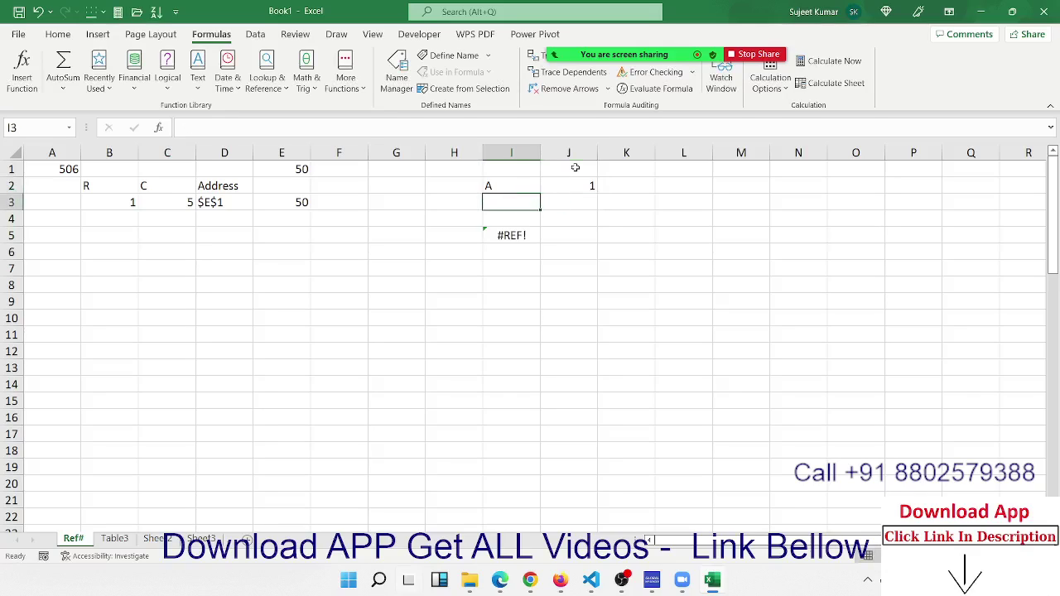
- Enter =I2&J2 in I3 so it builds the address A1
{"action": "type", "text": "="}
{"action": "key", "text": "Up"}
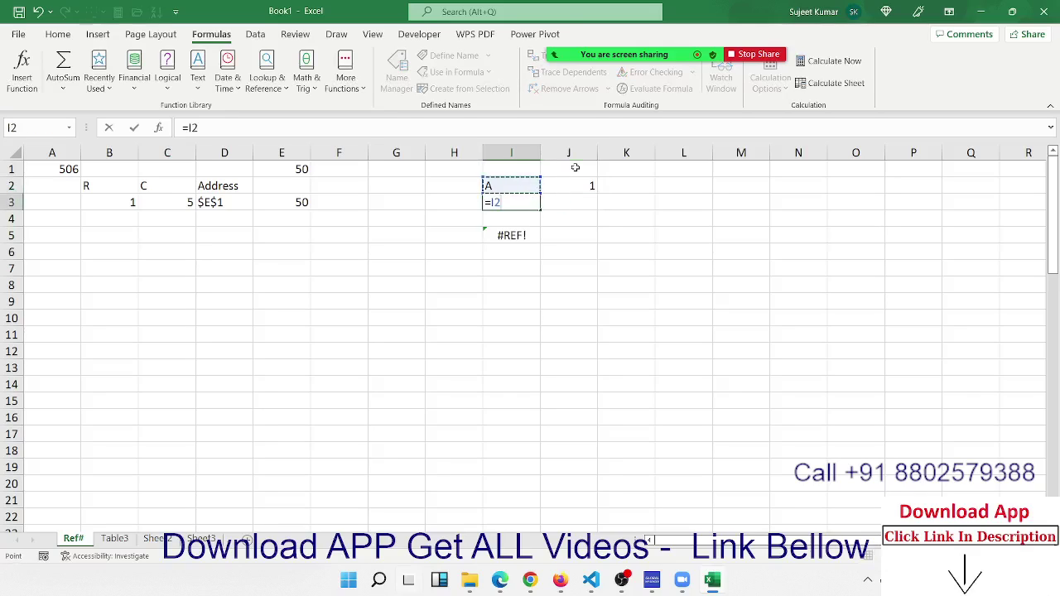
{"action": "type", "text": "&"}
{"action": "key", "text": "Right"}
{"action": "key", "text": "Right"}
{"action": "key", "text": "Up"}
{"action": "key", "text": "Left"}
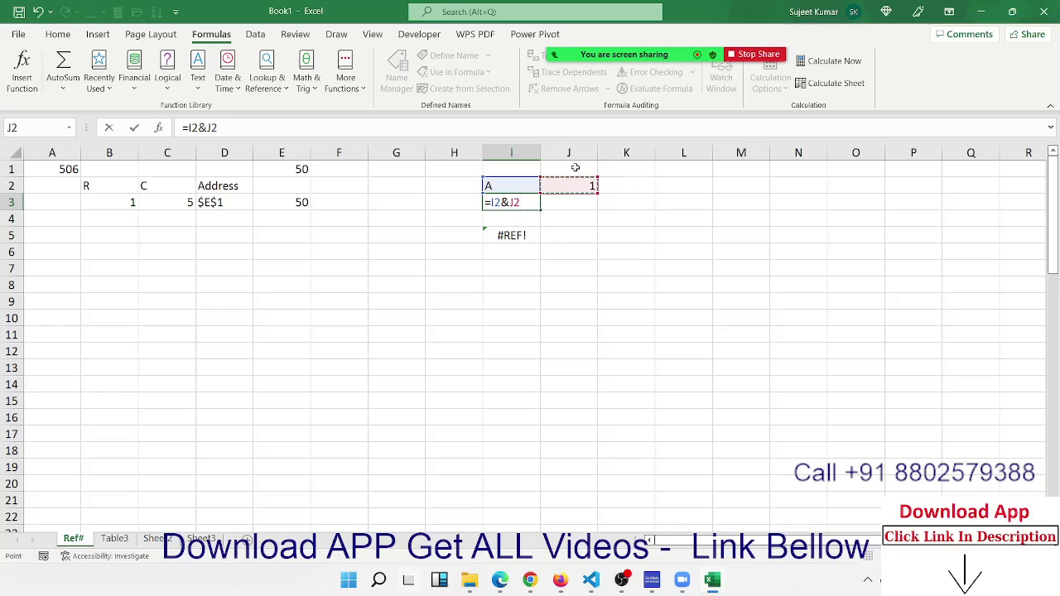
{"action": "key", "text": "Return"}
{"action": "key", "text": "Up"}
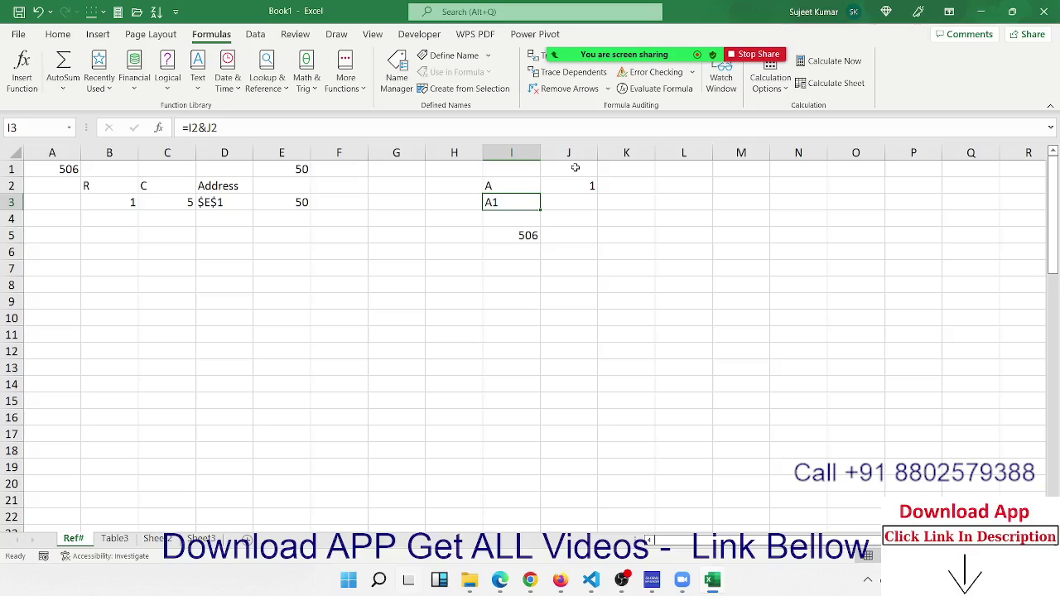
{"action": "key", "text": "Down"}
{"action": "key", "text": "Down"}
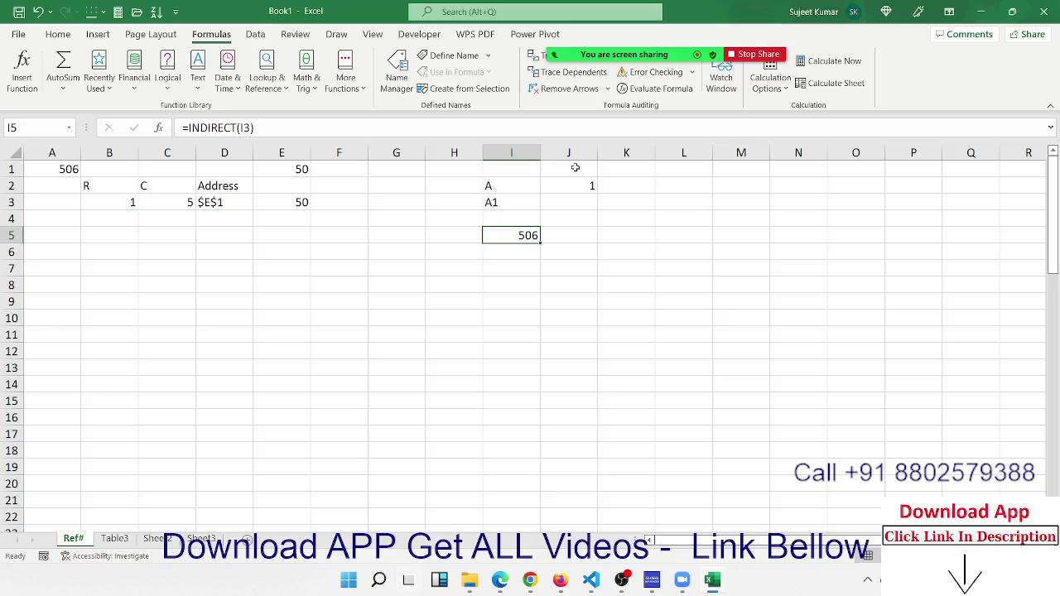
- On Sheet2, convert the Name/JAN–DEC table to a normal range via Table Design
{"action": "left_click", "coordinate": [116, 539]}
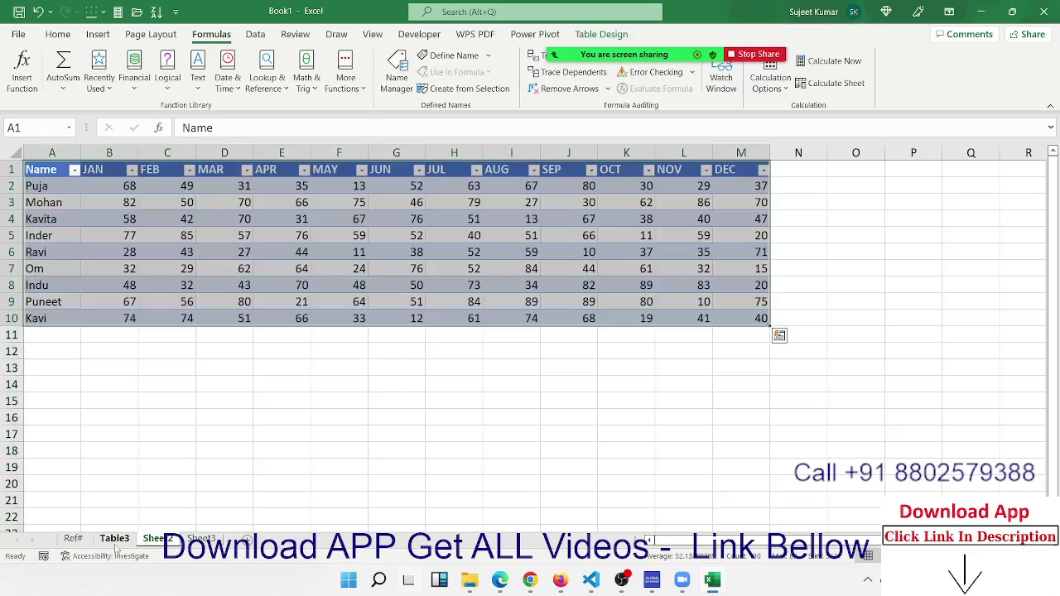
{"action": "left_click", "coordinate": [198, 539]}
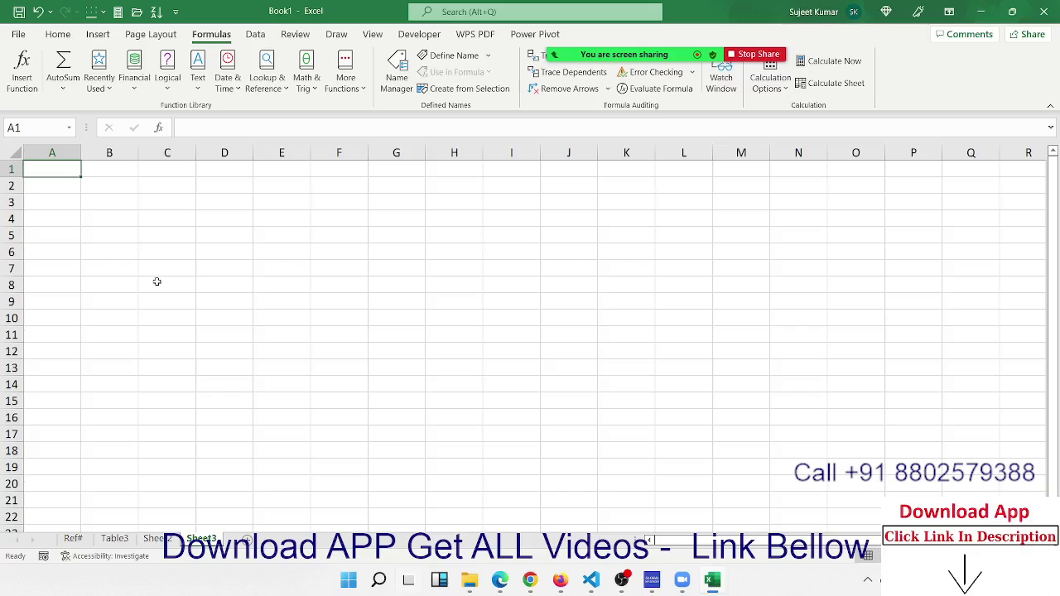
{"action": "left_click", "coordinate": [161, 539]}
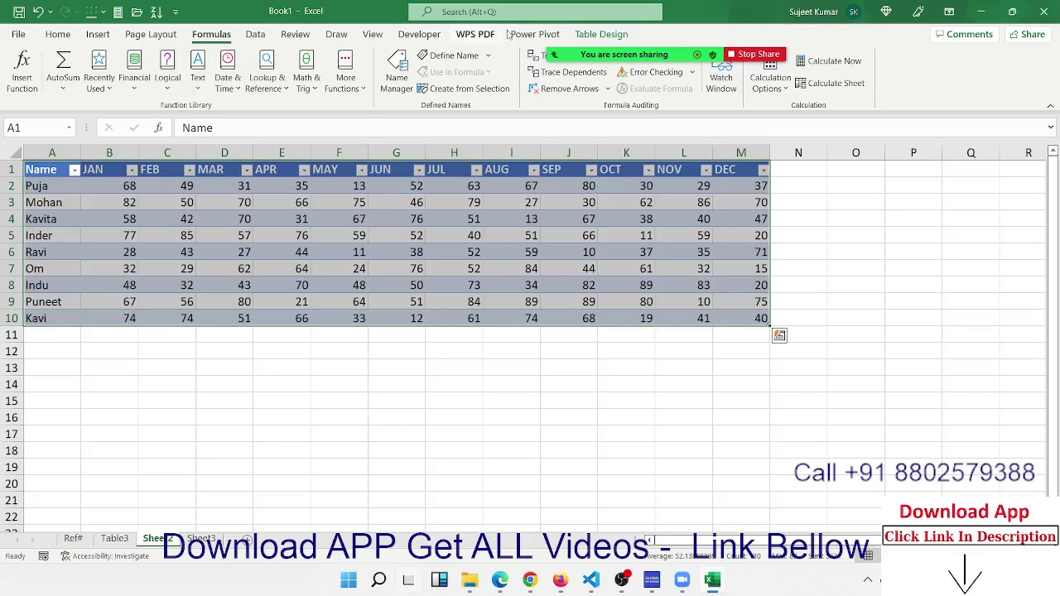
{"action": "left_click", "coordinate": [601, 34]}
{"action": "left_click", "coordinate": [137, 90]}
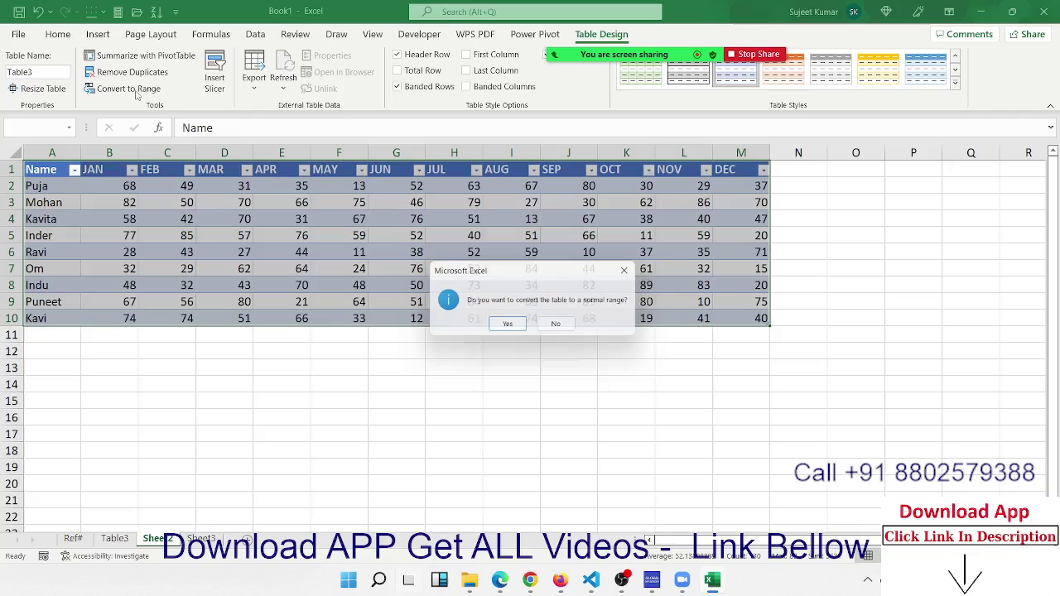
{"action": "left_click", "coordinate": [506, 326]}
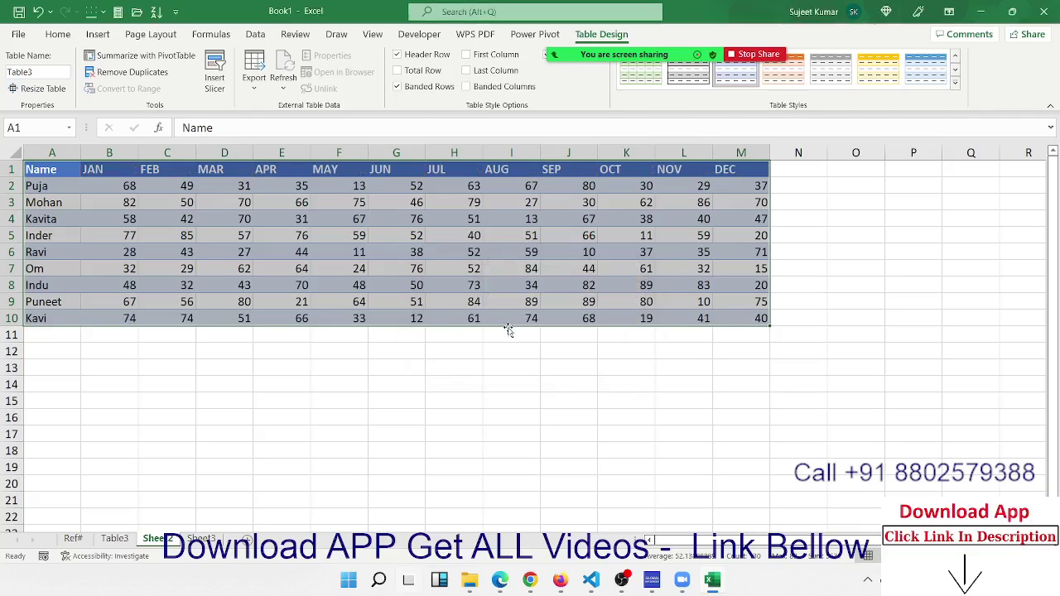
{"action": "left_click", "coordinate": [327, 254]}
- Type Q into A13 below the month table
{"action": "mouse_move", "coordinate": [86, 168]}
{"action": "left_mouse_down"}
{"action": "mouse_move", "coordinate": [430, 203]}
{"action": "mouse_move", "coordinate": [750, 316]}
{"action": "left_mouse_up"}
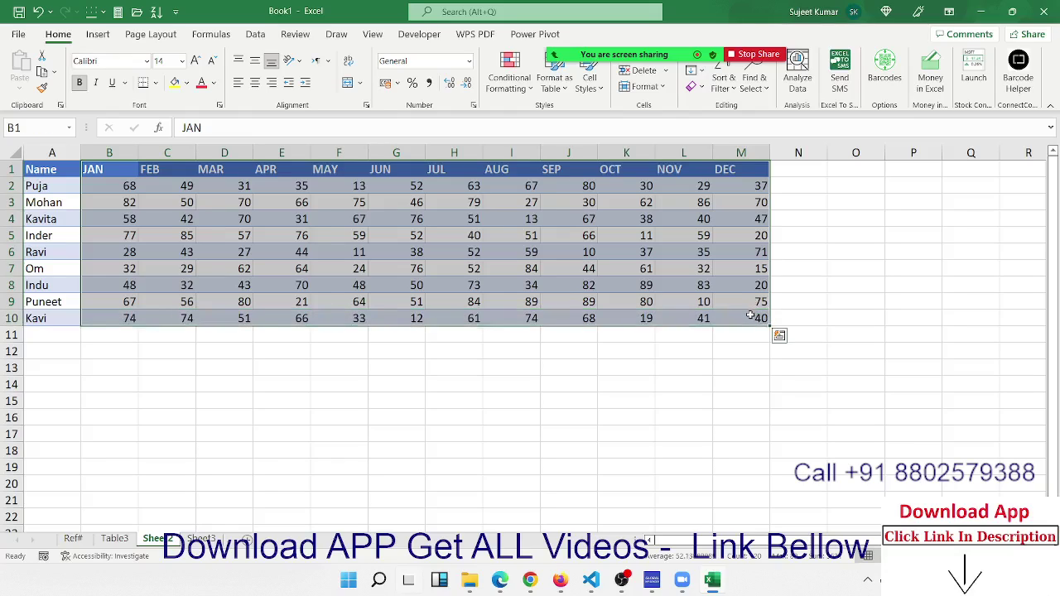
{"action": "left_click", "coordinate": [326, 235]}
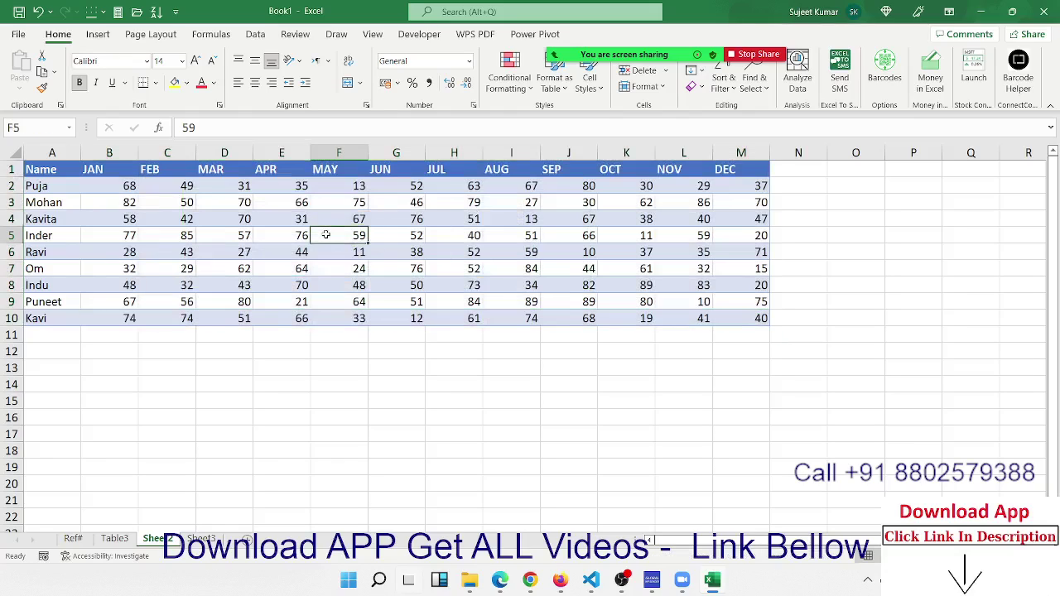
{"action": "left_click", "coordinate": [87, 243]}
{"action": "left_click_drag", "start_coordinate": [45, 176], "coordinate": [108, 189]}
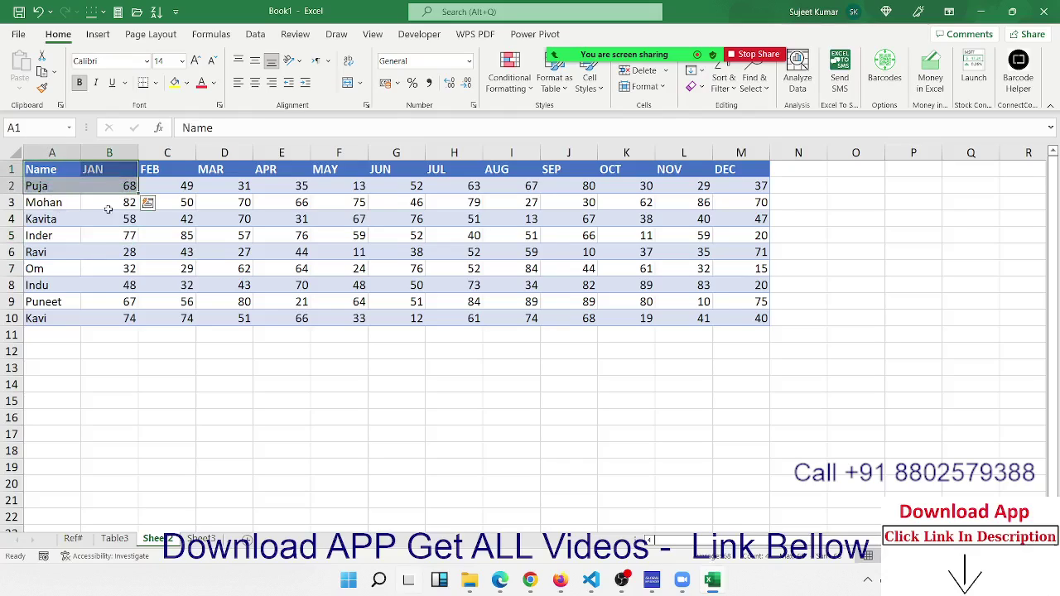
{"action": "left_click", "coordinate": [57, 383]}
{"action": "left_click", "coordinate": [57, 368]}
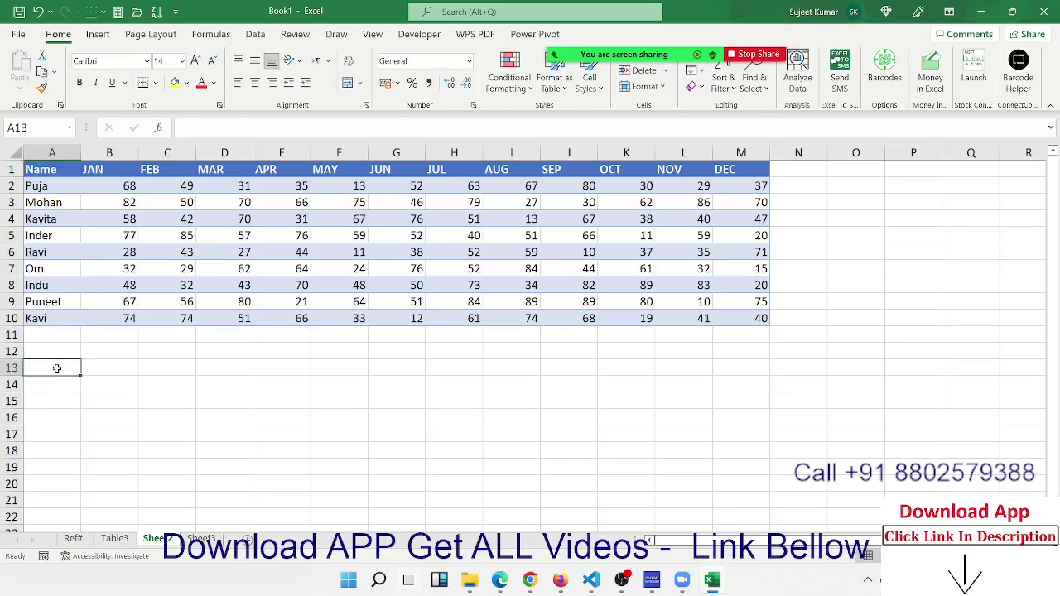
{"action": "type", "text": "Q"}
{"action": "key", "text": "Return"}
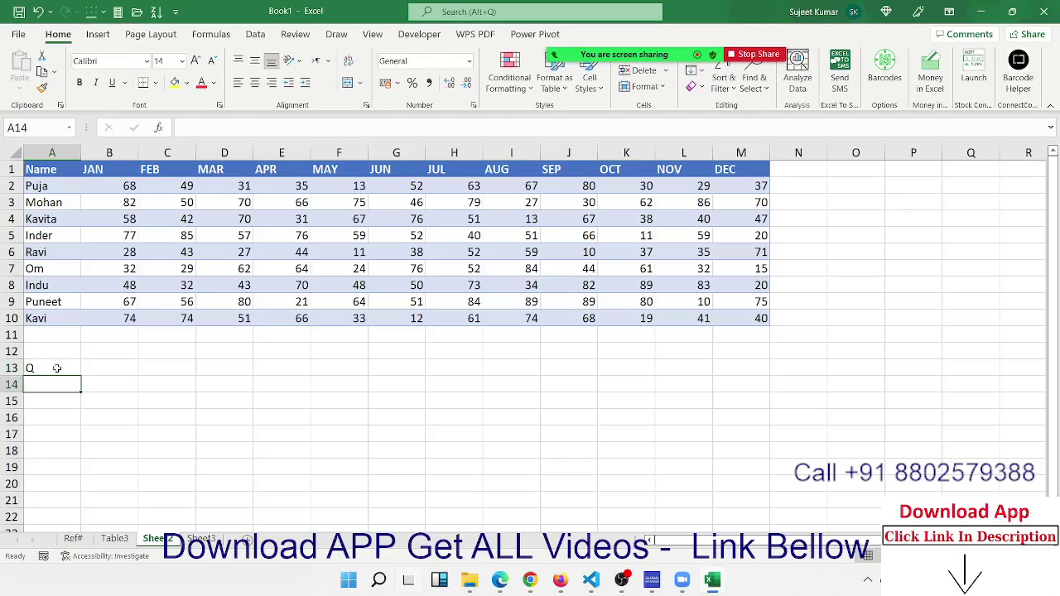
- Enter Name in A14 and 1 in B14
{"action": "type", "text": "Name"}
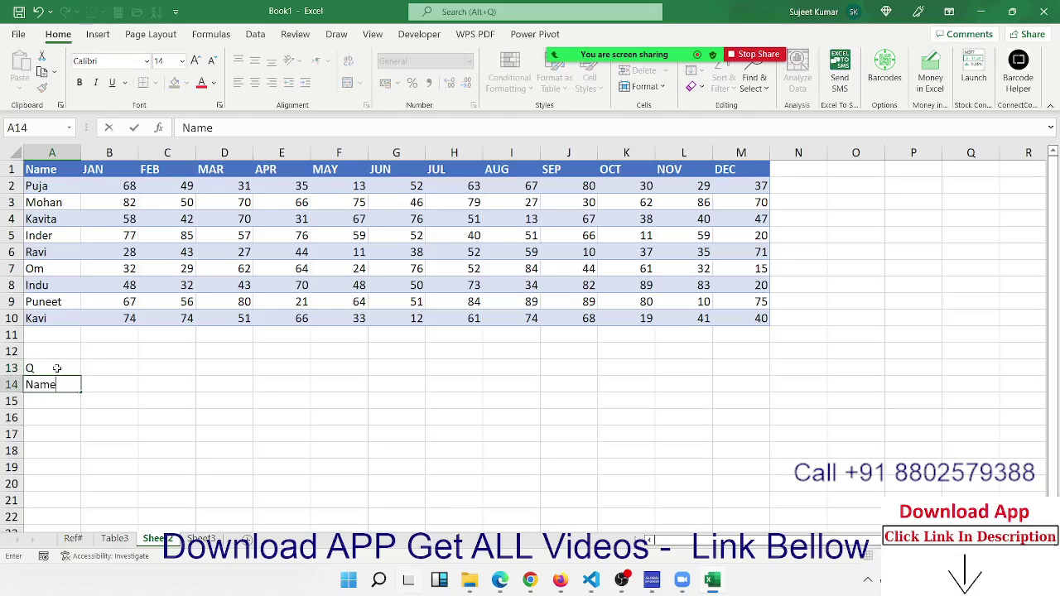
{"action": "key", "text": "Tab"}
{"action": "key", "text": "Up"}
{"action": "key", "text": "Down"}
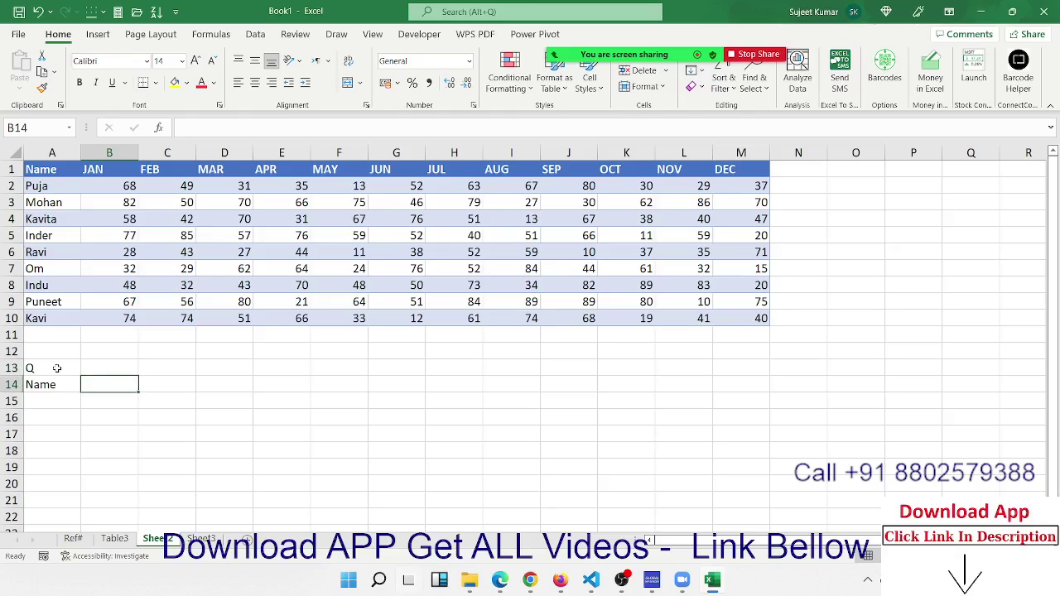
{"action": "type", "text": "1"}
{"action": "key", "text": "Return"}
{"action": "key", "text": "Up"}
{"action": "type", "text": "1"}
{"action": "key", "text": "Return"}
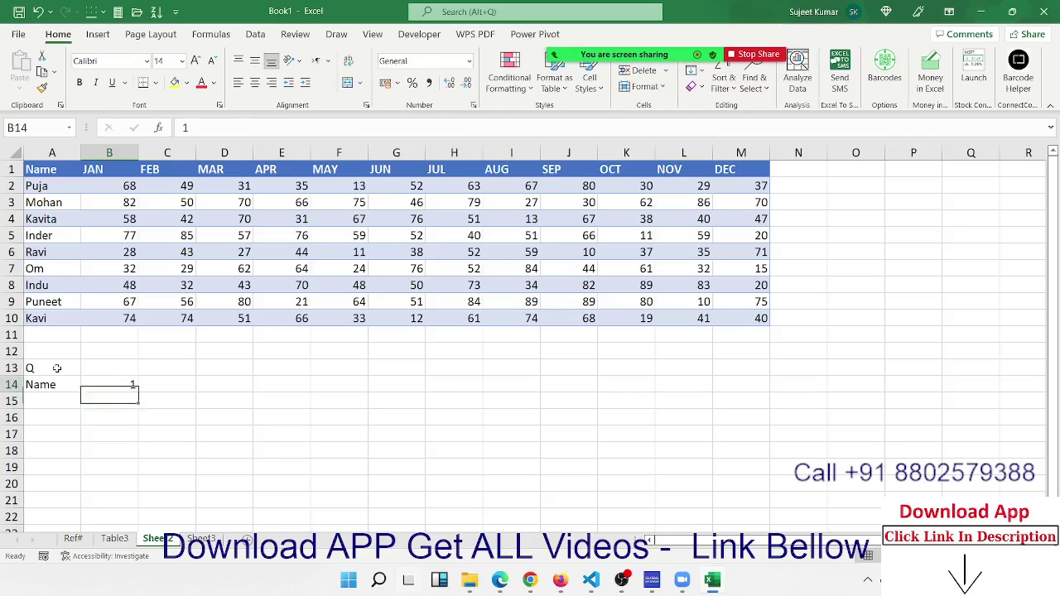
{"action": "key", "text": "Up"}
{"action": "key", "text": "Left"}
{"action": "key", "text": "Up"}
- Copy the Q from A13 into B13
{"action": "key", "text": "ctrl+c"}
{"action": "key", "text": "Right"}
{"action": "key", "text": "Down"}
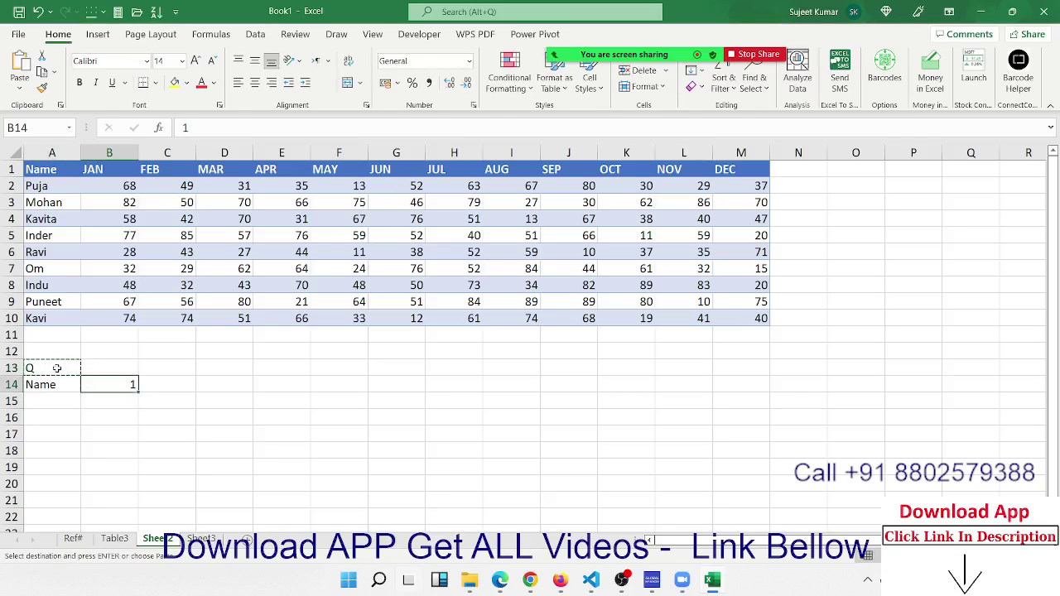
{"action": "key", "text": "Up"}
{"action": "key", "text": "Return"}
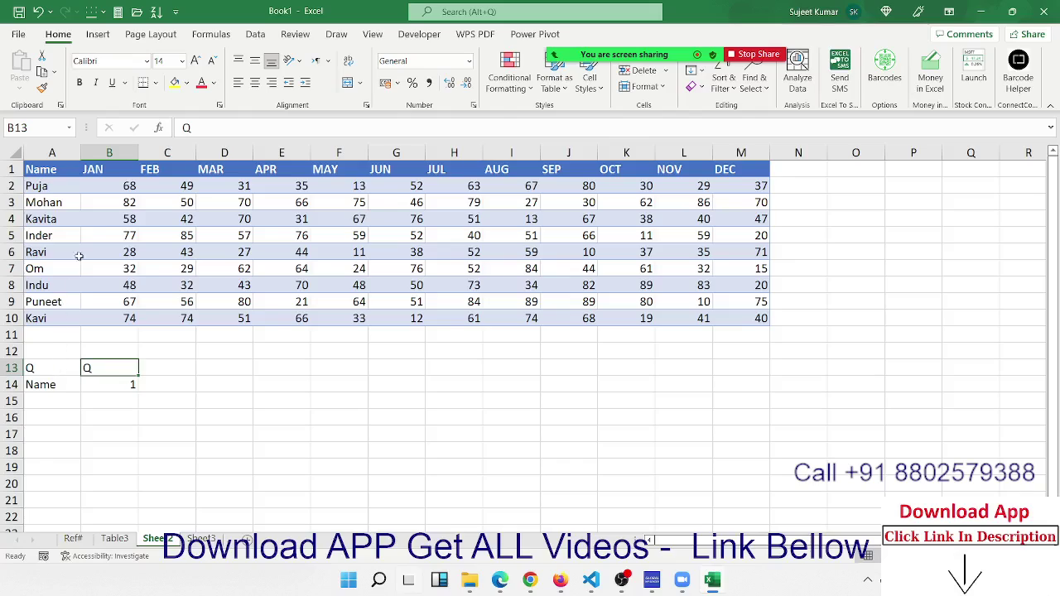
- Select the JAN to MAR header cells
{"action": "left_click_drag", "start_coordinate": [112, 169], "coordinate": [190, 169]}
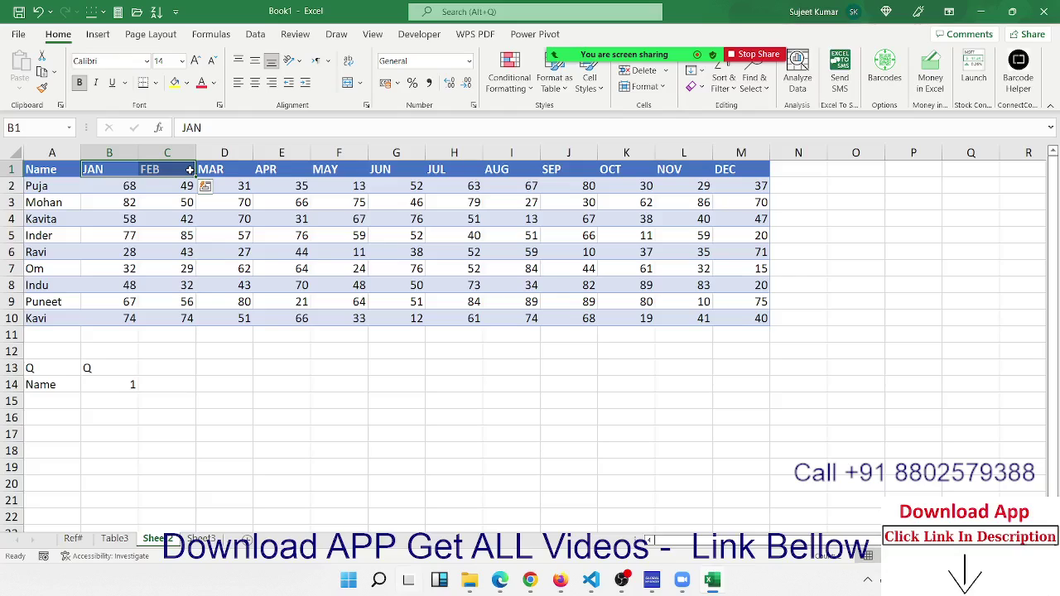
{"action": "left_click", "coordinate": [544, 29]}
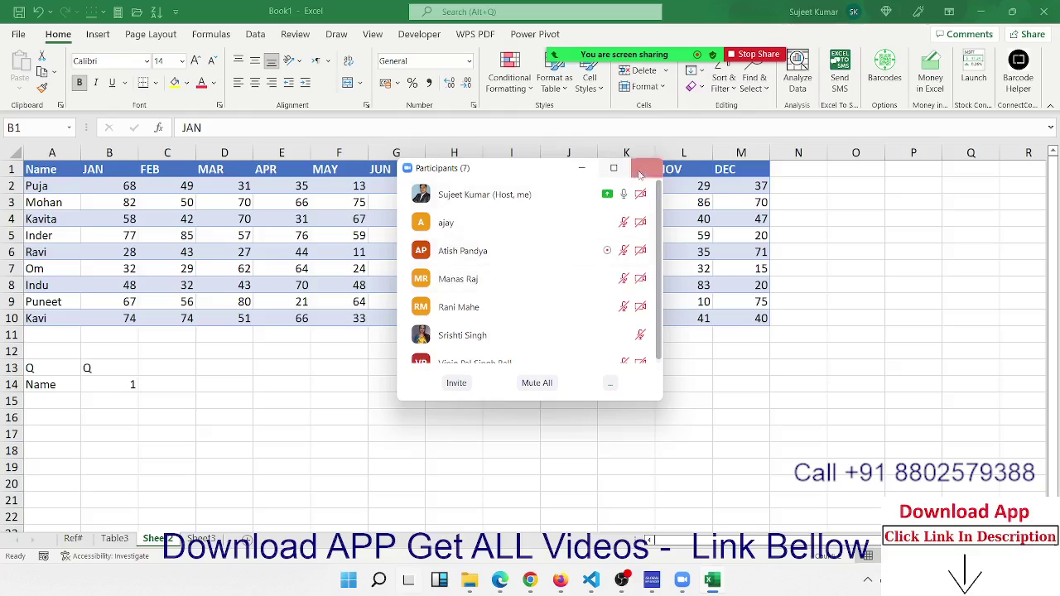
{"action": "scroll", "coordinate": [637, 331], "scroll_direction": "down", "scroll_amount": 1}
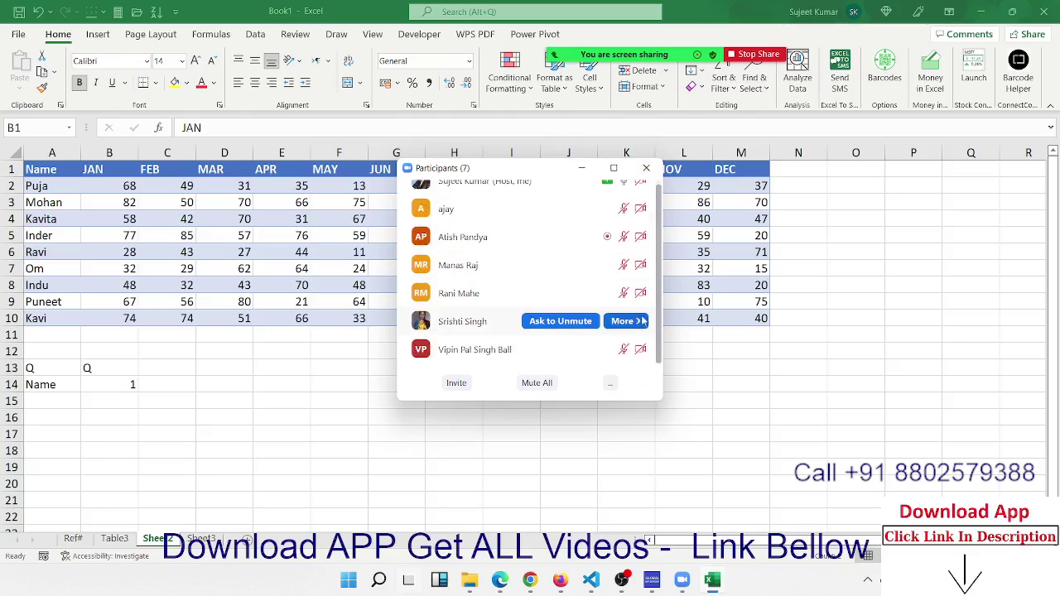
{"action": "left_click", "coordinate": [646, 169]}
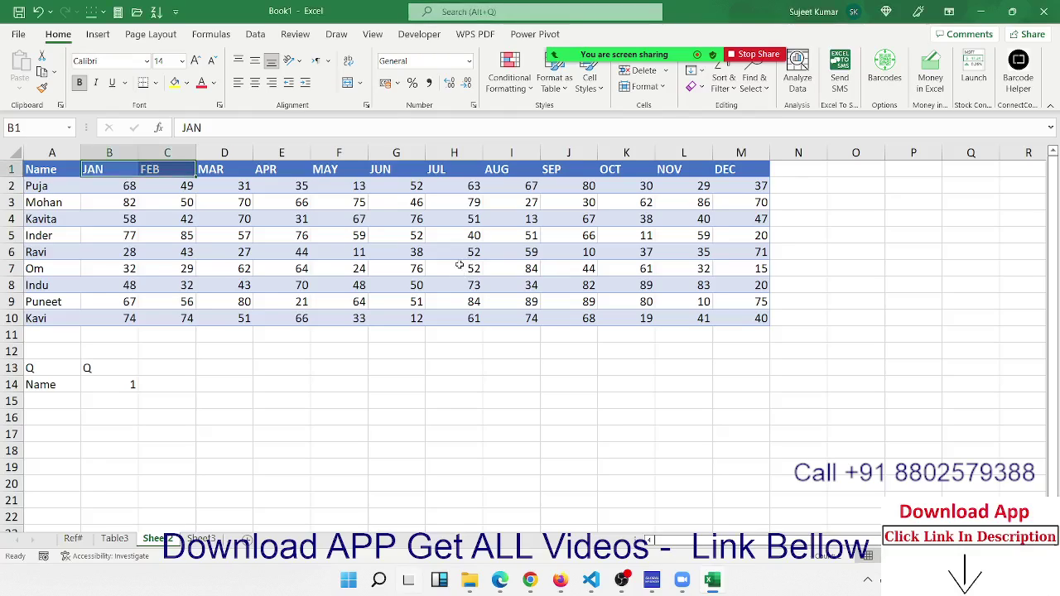
{"action": "left_click_drag", "start_coordinate": [124, 173], "coordinate": [236, 167]}
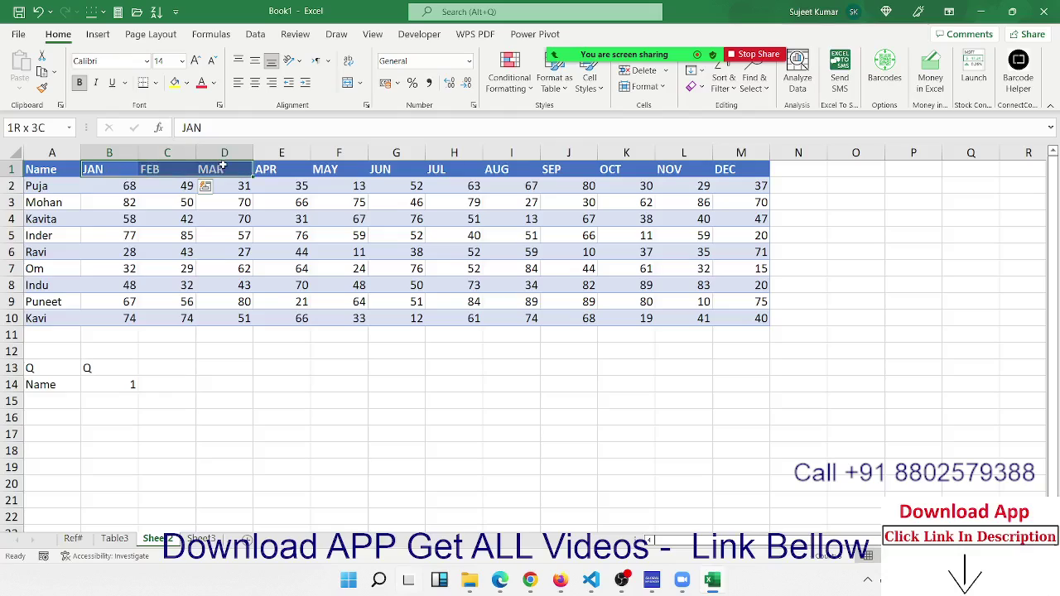
- Re-enter 1 in B14 and type Puja in A15 under Name
{"action": "left_click", "coordinate": [132, 386]}
{"action": "type", "text": "1"}
{"action": "left_click", "coordinate": [69, 399]}
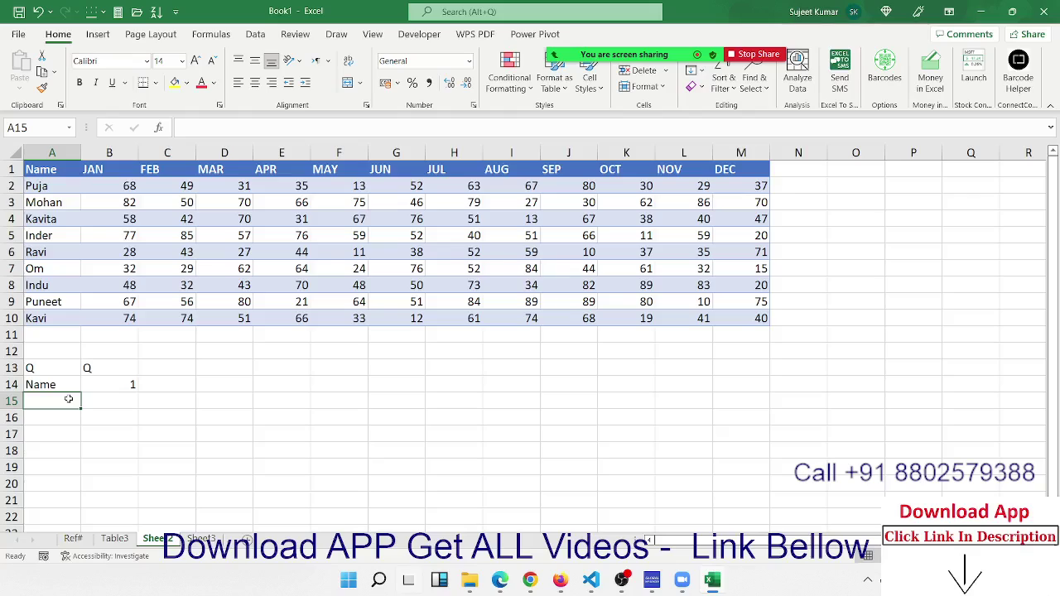
{"action": "type", "text": "Puja"}
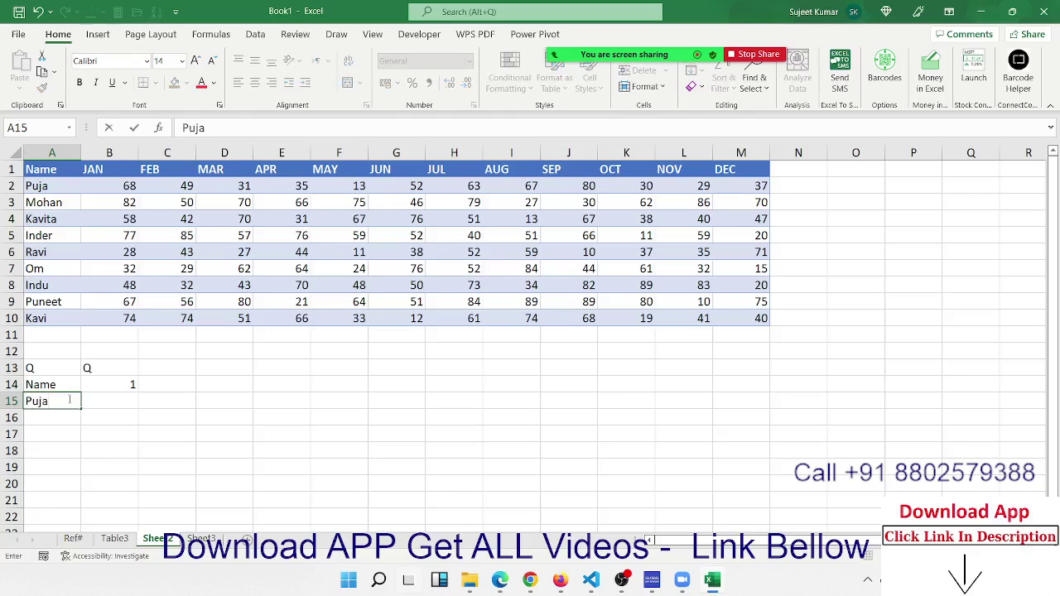
{"action": "left_click", "coordinate": [112, 426]}
{"action": "left_click_drag", "start_coordinate": [113, 185], "coordinate": [224, 191]}
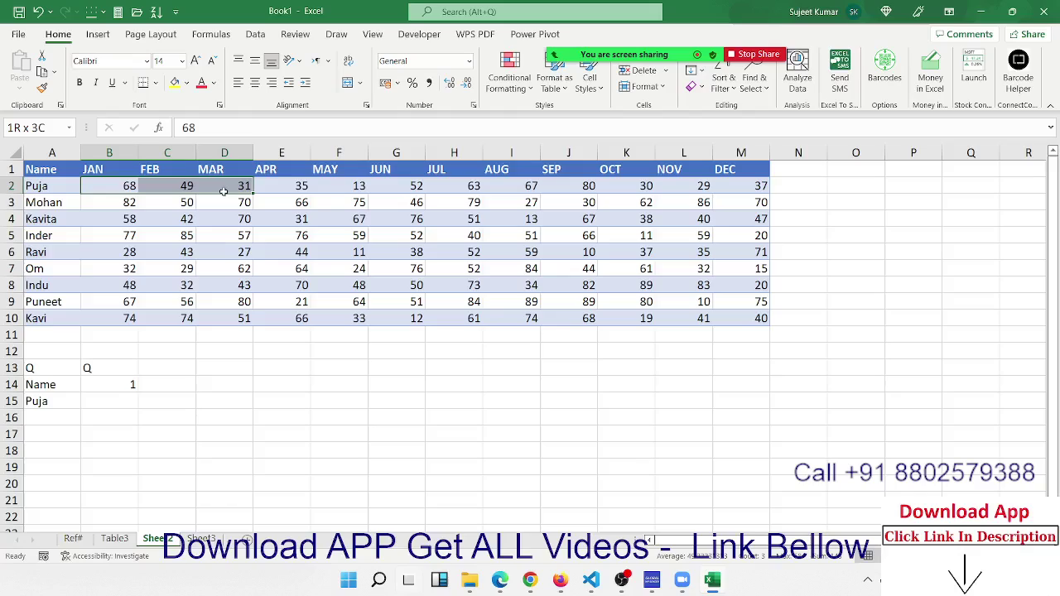
{"action": "left_click", "coordinate": [97, 401]}
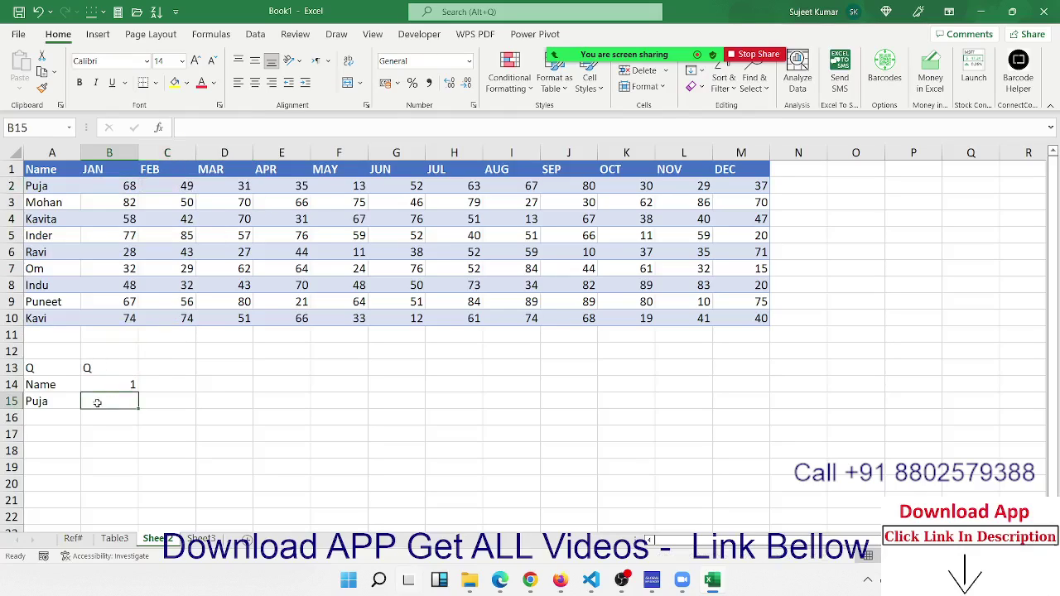
{"action": "left_click", "coordinate": [168, 385]}
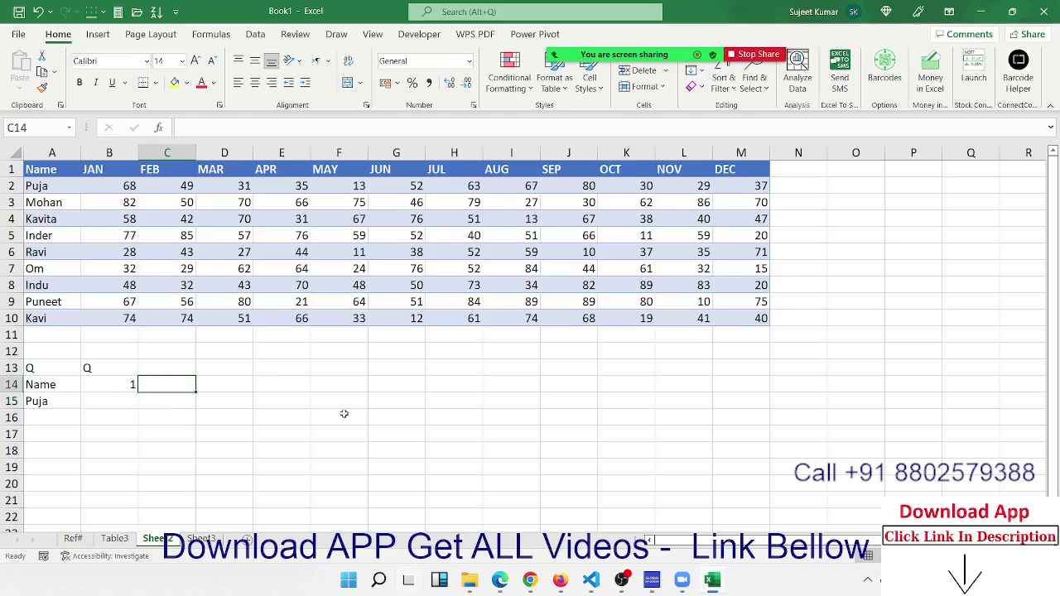
- Type =CHOOSE(B14,"JAN","APR","JUL","OCT") into C14, using B14 as the index
{"action": "type", "text": "=cho"}
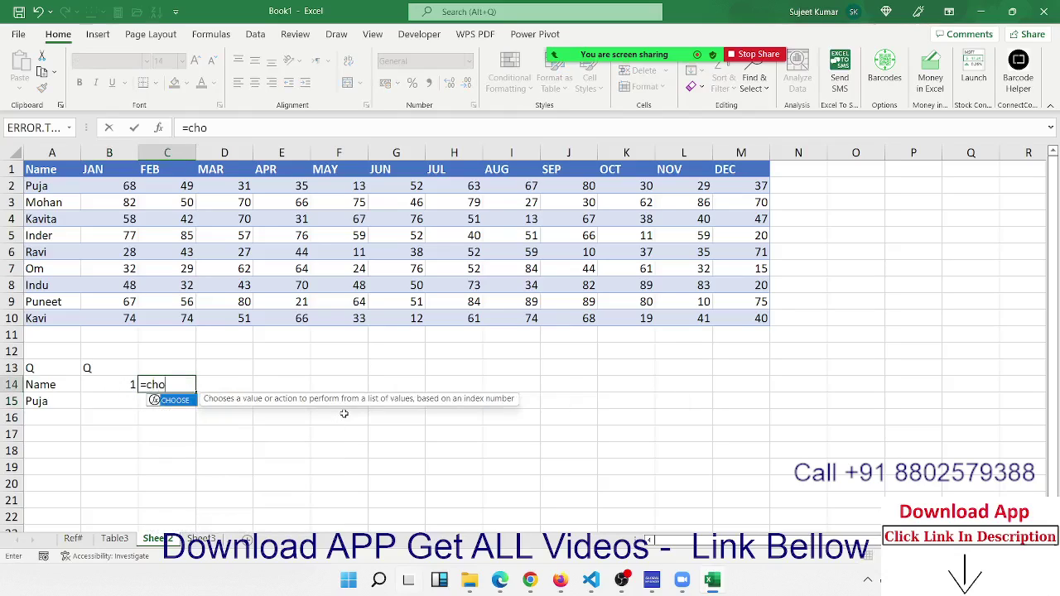
{"action": "type", "text": "o"}
{"action": "key", "text": "Tab"}
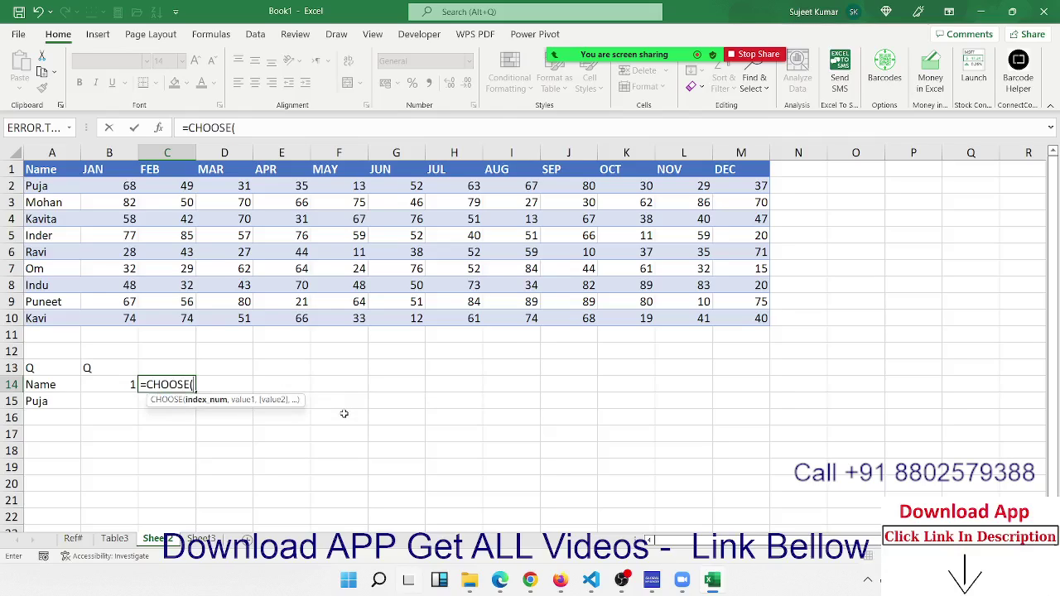
{"action": "key", "text": "Left"}
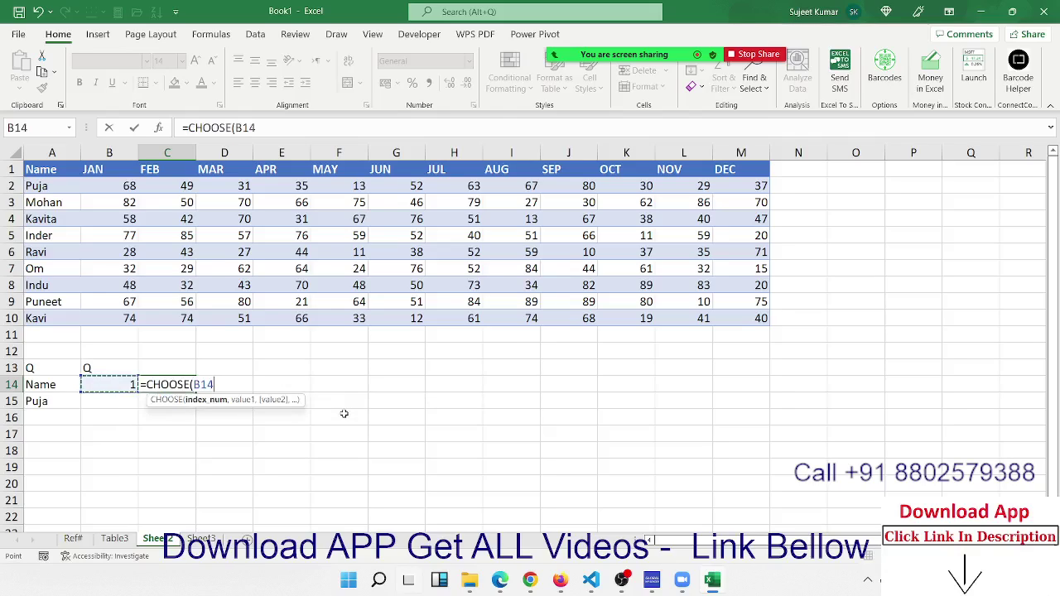
{"action": "type", "text": ","}
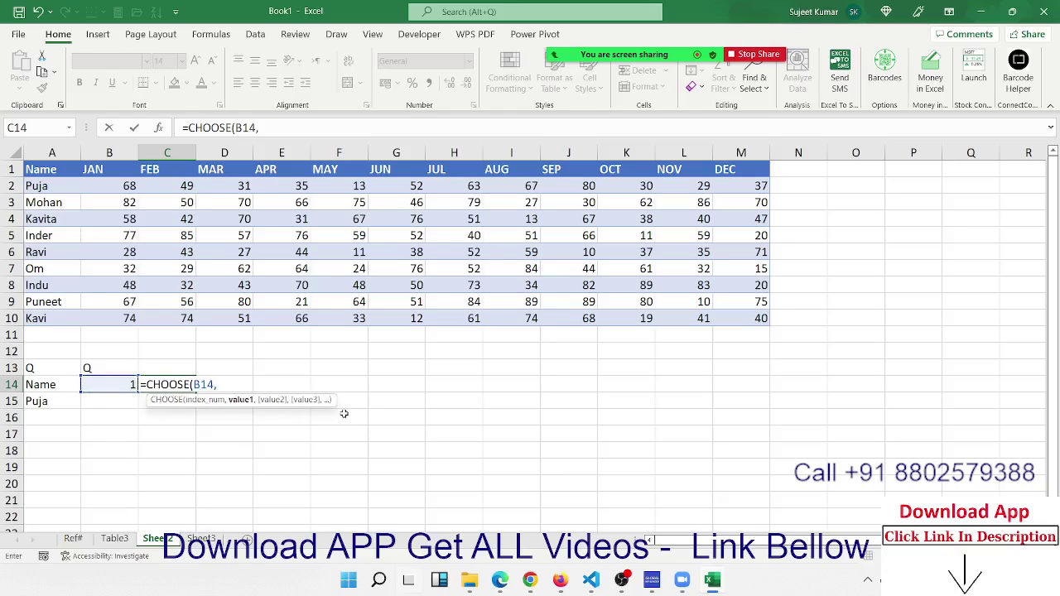
{"action": "type", "text": "\"JAN\""}
{"action": "type", "text": ",\"A"}
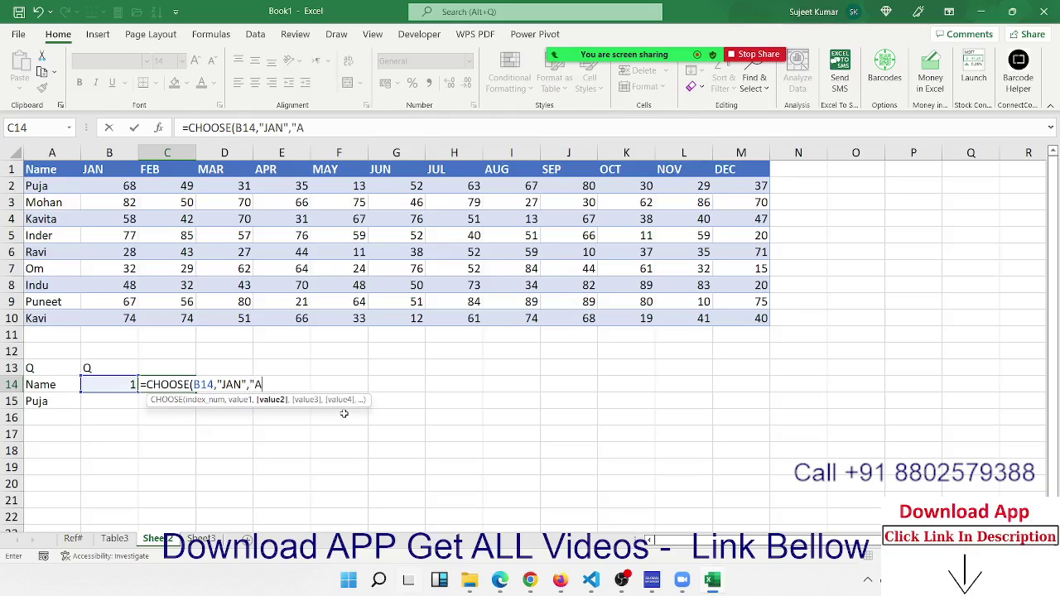
{"action": "type", "text": "P"}
{"action": "type", "text": "R\""}
{"action": "type", "text": ",\"J"}
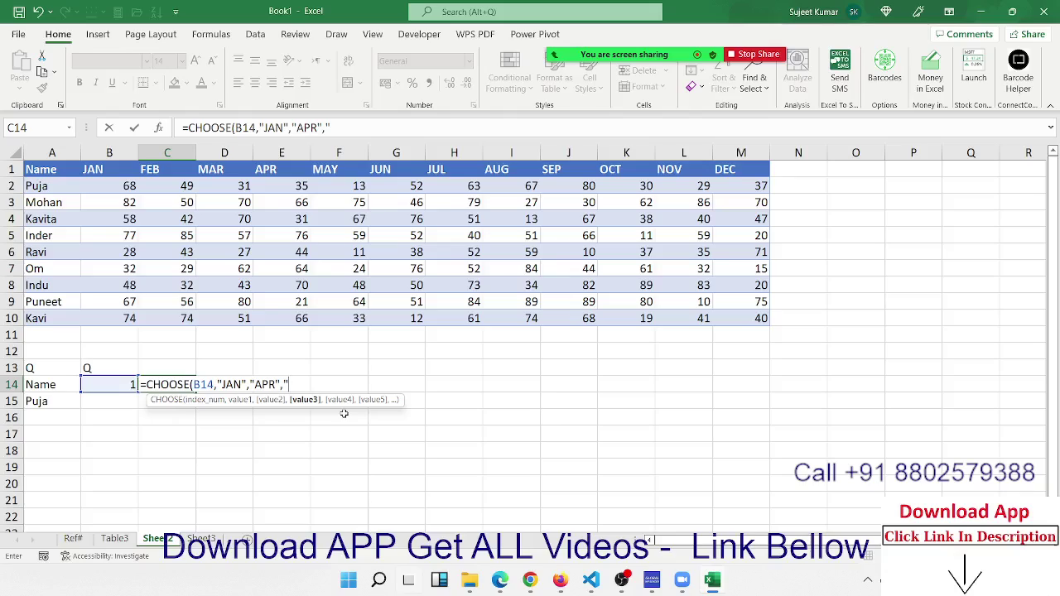
{"action": "type", "text": "UL\""}
{"action": "type", "text": ",\""}
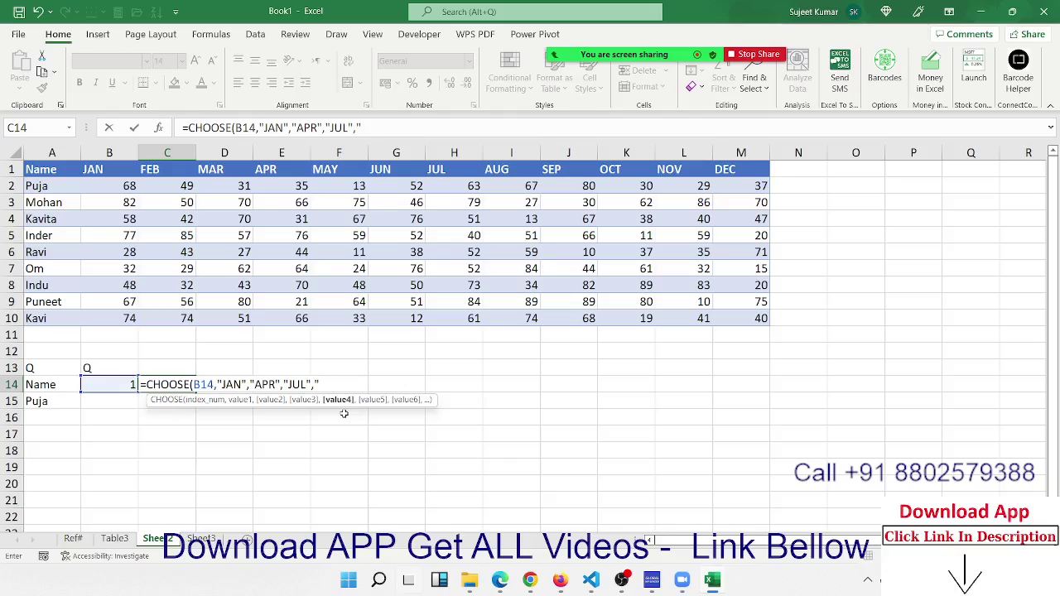
{"action": "type", "text": "OCT"}
{"action": "type", "text": "\")"}
- Commit the CHOOSE formula in C14 and set B14 to 4
{"action": "key", "text": "ctrl+Return"}
{"action": "key", "text": "Left"}
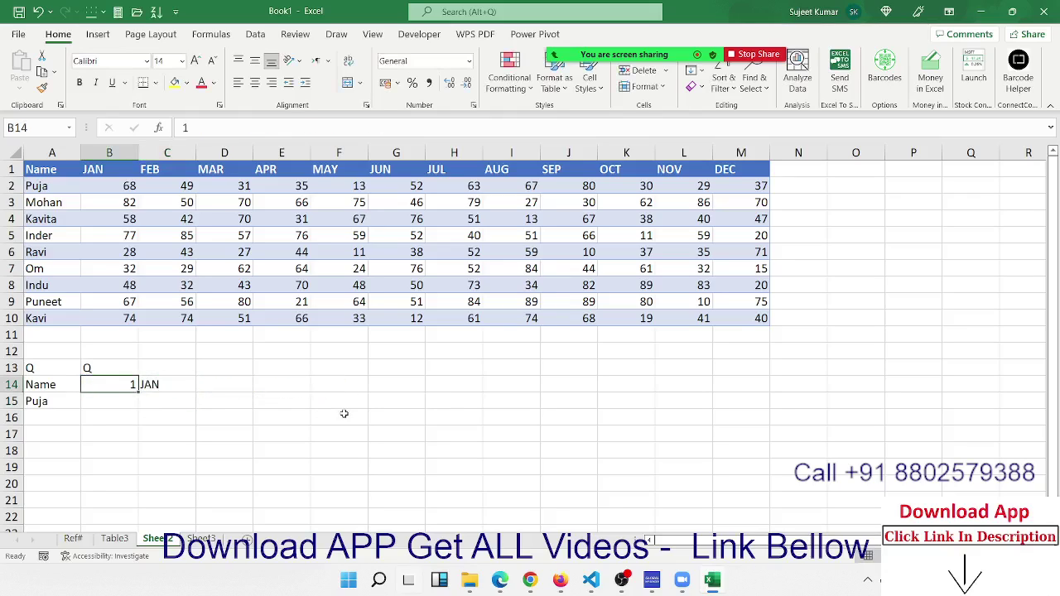
{"action": "type", "text": "4"}
{"action": "key", "text": "Return"}
- Try B14 values 3, 4 and finally 1, then reopen C14's formula for editing
{"action": "key", "text": "Up"}
{"action": "type", "text": "3"}
{"action": "key", "text": "Return"}
{"action": "key", "text": "Up"}
{"action": "type", "text": "4"}
{"action": "key", "text": "Return"}
{"action": "key", "text": "Up"}
{"action": "type", "text": "1"}
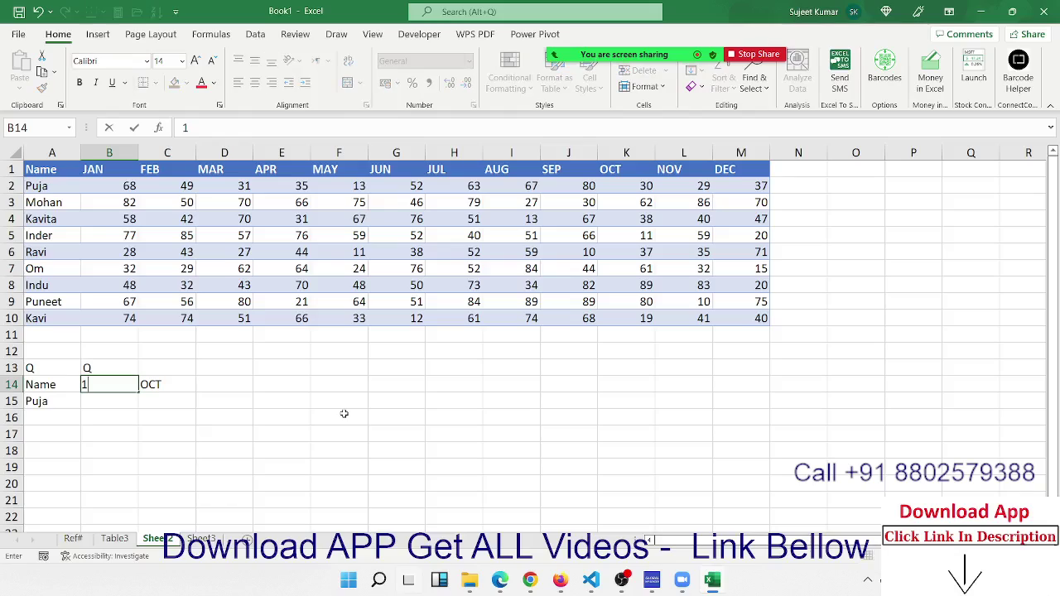
{"action": "key", "text": "Return"}
{"action": "key", "text": "Up"}
{"action": "key", "text": "Right"}
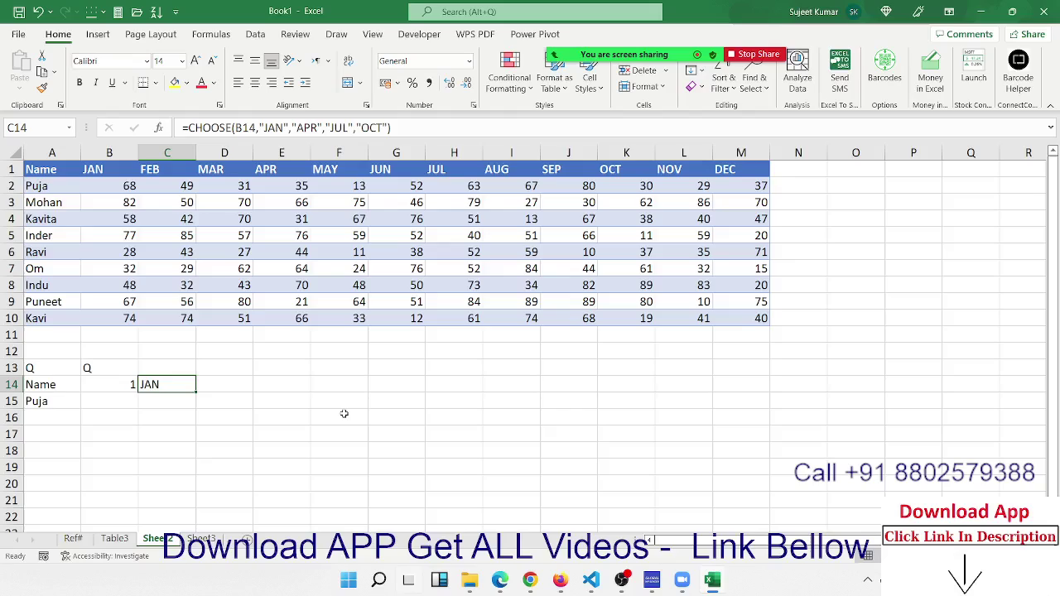
{"action": "key", "text": "F2"}
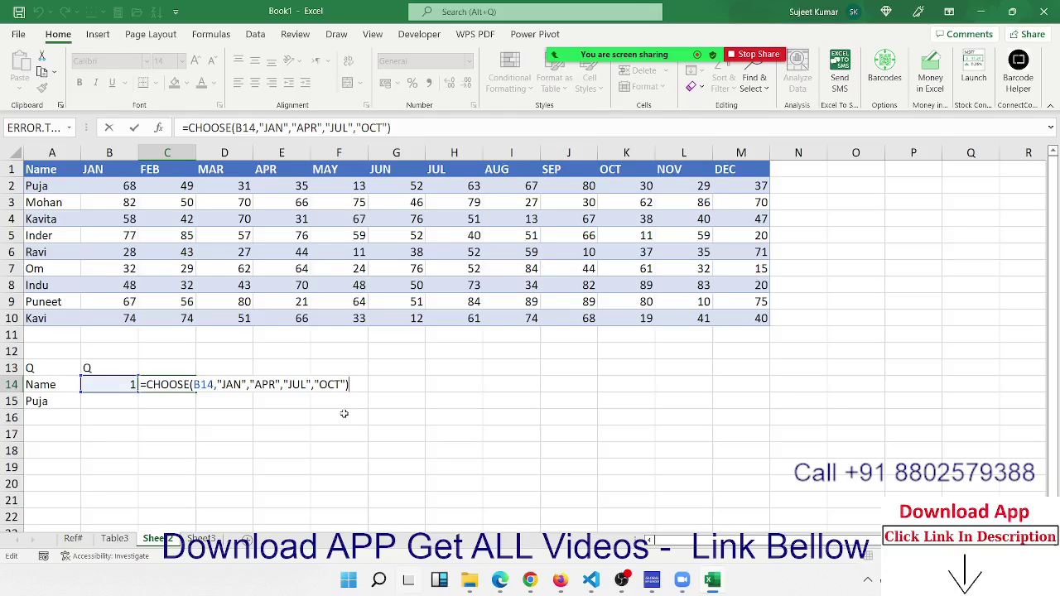
- Return to the Excel workbook and commit the CHOOSE formula in C14
{"action": "left_click", "coordinate": [621, 580]}
{"action": "left_click", "coordinate": [982, 457]}
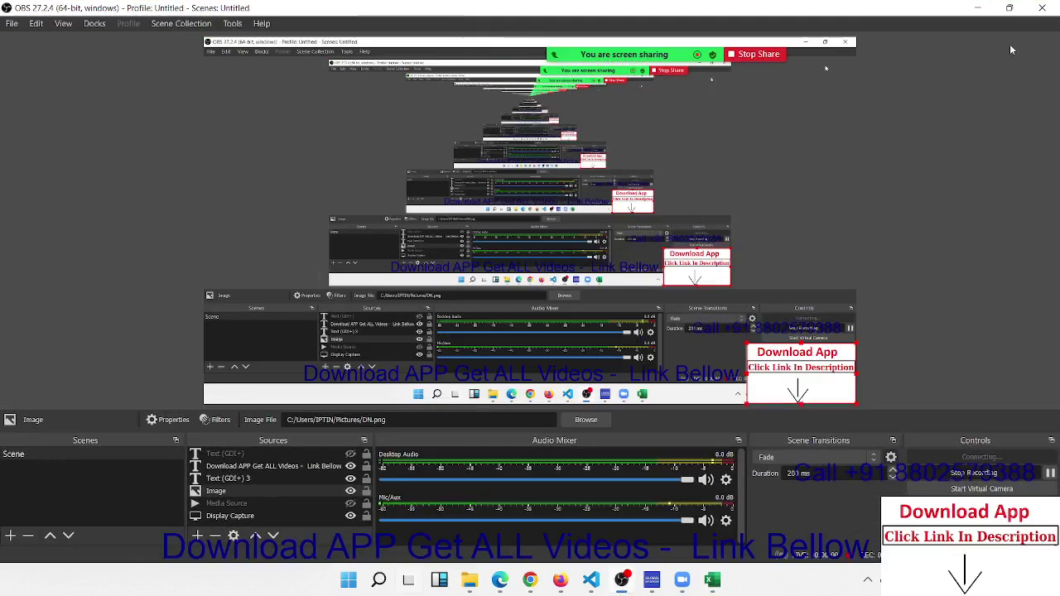
{"action": "left_click", "coordinate": [978, 11]}
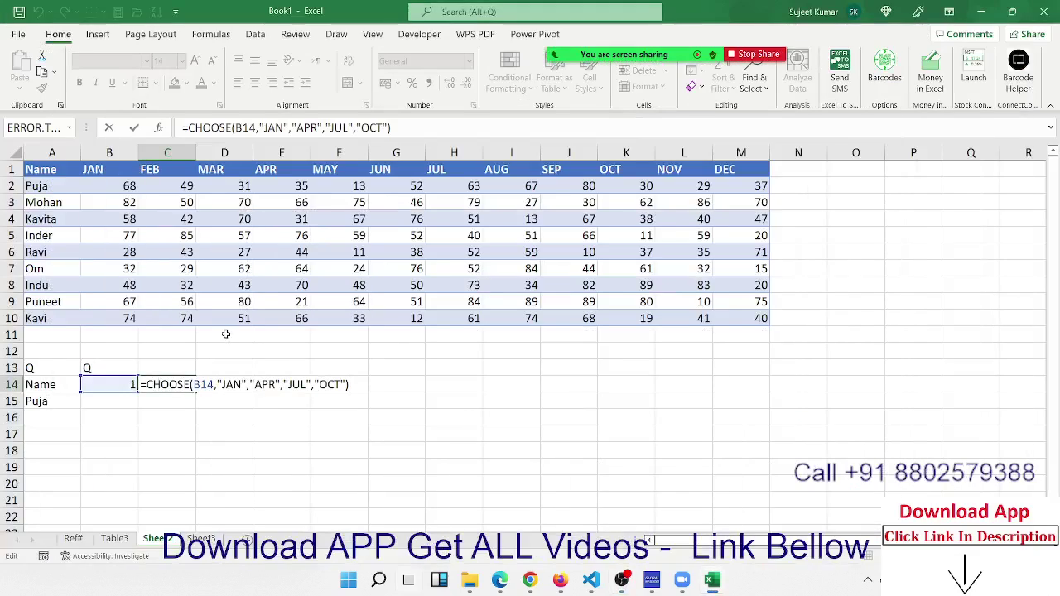
{"action": "key", "text": "Return"}
- Set B14 to 2 (APR), then to 3 (JUL)
{"action": "left_click", "coordinate": [86, 390]}
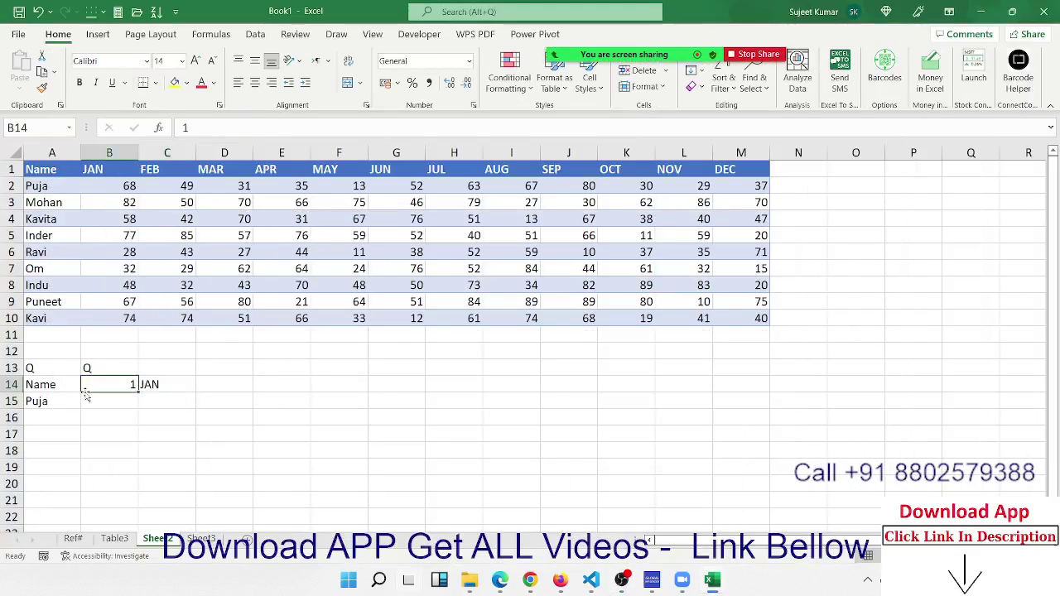
{"action": "key", "text": "Return"}
{"action": "left_click", "coordinate": [86, 391]}
{"action": "type", "text": "2"}
{"action": "key", "text": "Return"}
{"action": "left_click", "coordinate": [85, 391]}
{"action": "type", "text": "3"}
{"action": "key", "text": "Return"}
{"action": "left_click", "coordinate": [85, 391]}
- Compare with the JAN, APR, JUL, OCT headers in B1, E1, H1, K1, then reopen C14's formula
{"action": "left_click", "coordinate": [99, 169]}
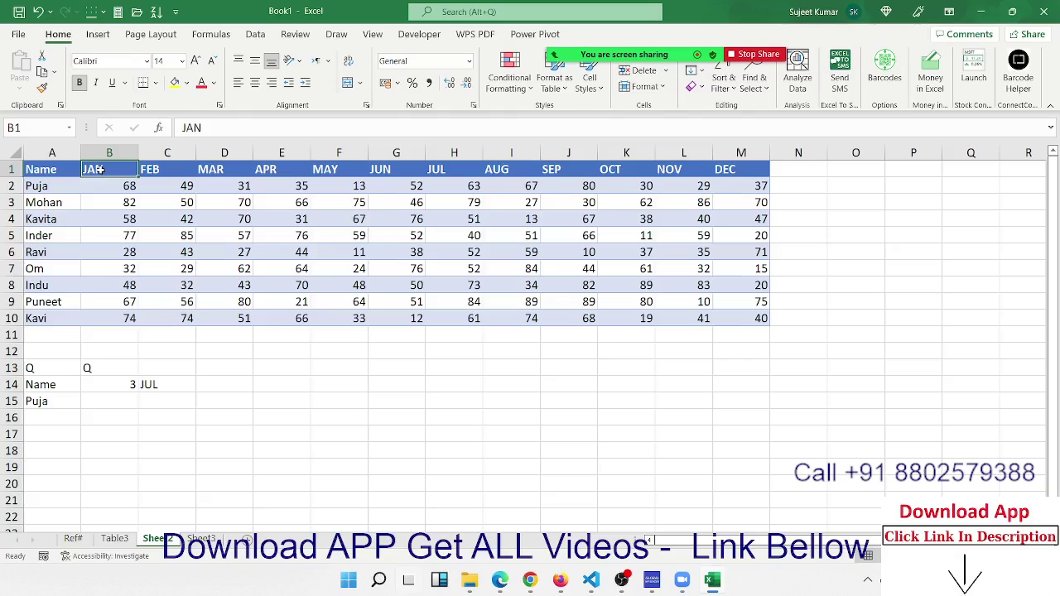
{"action": "left_click", "coordinate": [257, 169]}
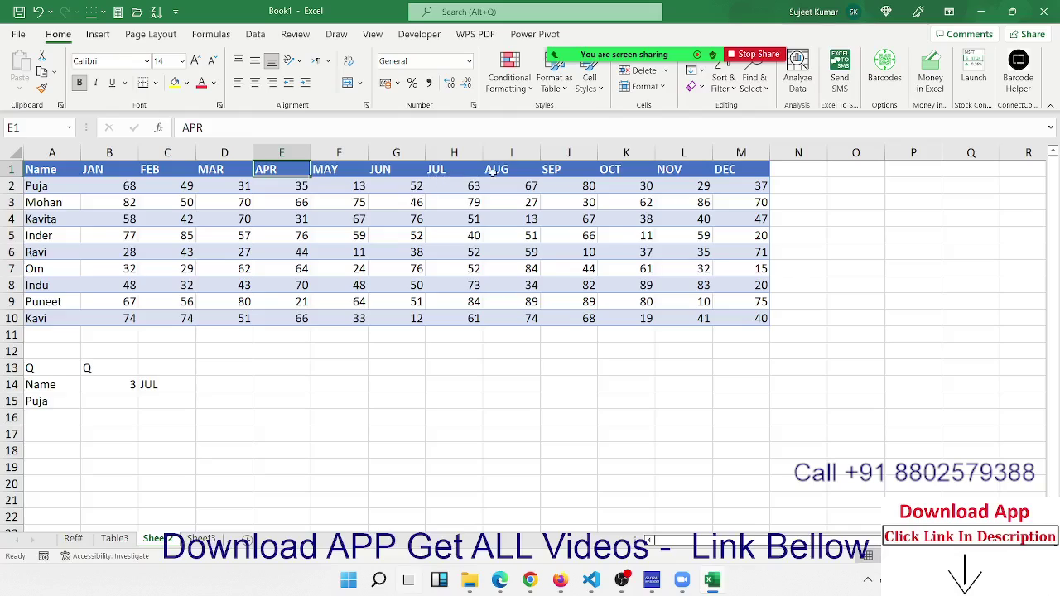
{"action": "left_click", "coordinate": [464, 172]}
{"action": "left_click", "coordinate": [622, 176]}
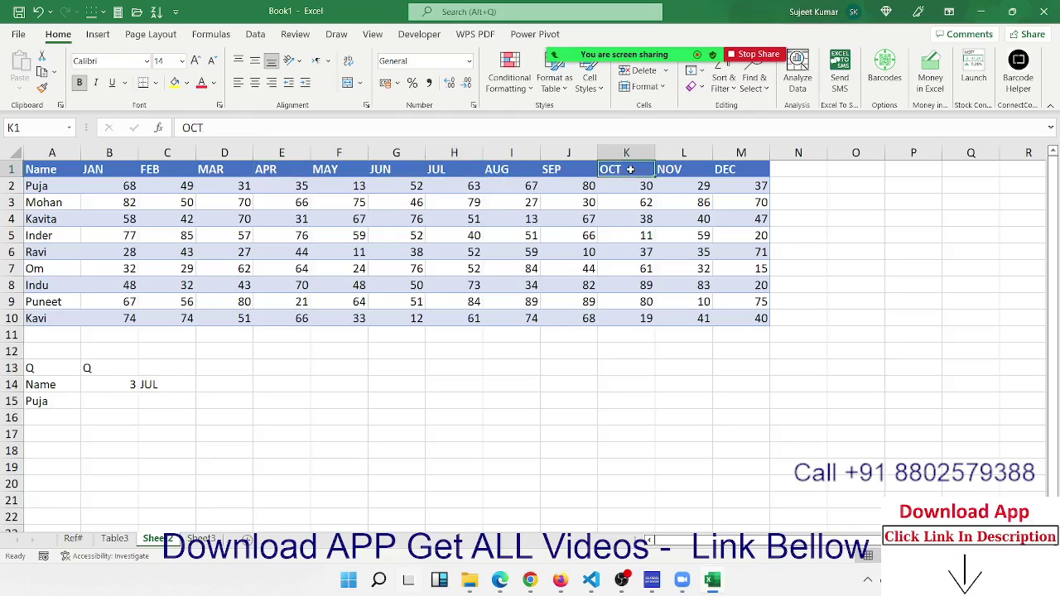
{"action": "double_click", "coordinate": [157, 384]}
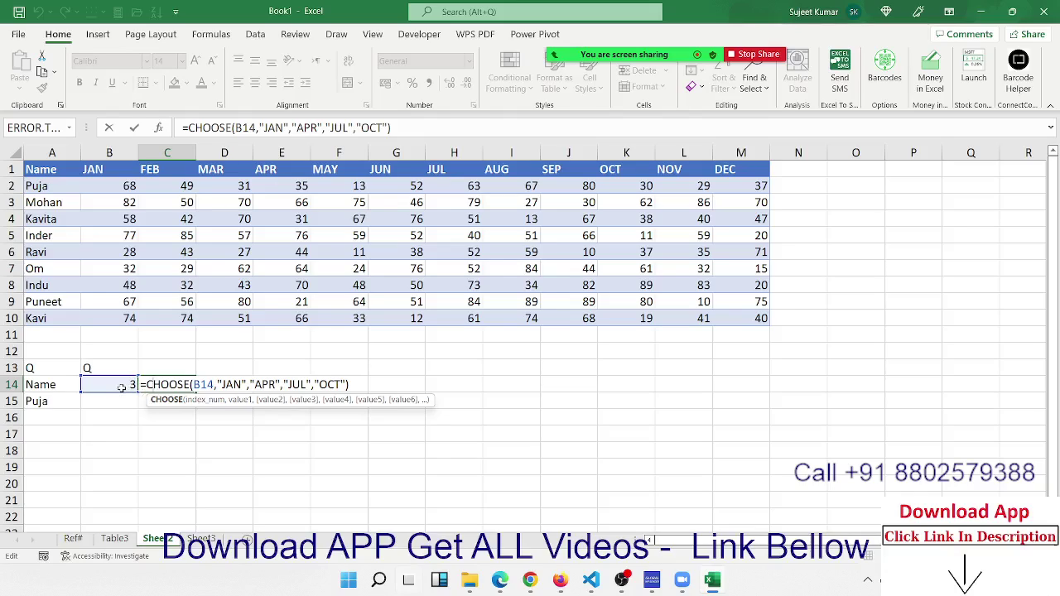
- Walk through the CHOOSE arguments, showing index B14 selects JAN, APR, then JUL
{"action": "double_click", "coordinate": [202, 384]}
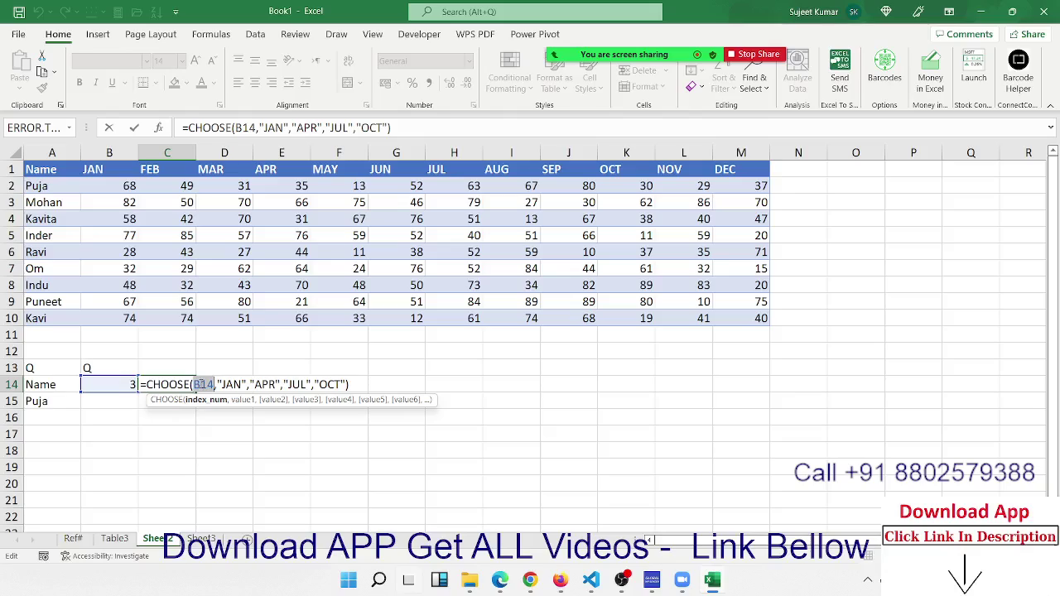
{"action": "left_click", "coordinate": [233, 385]}
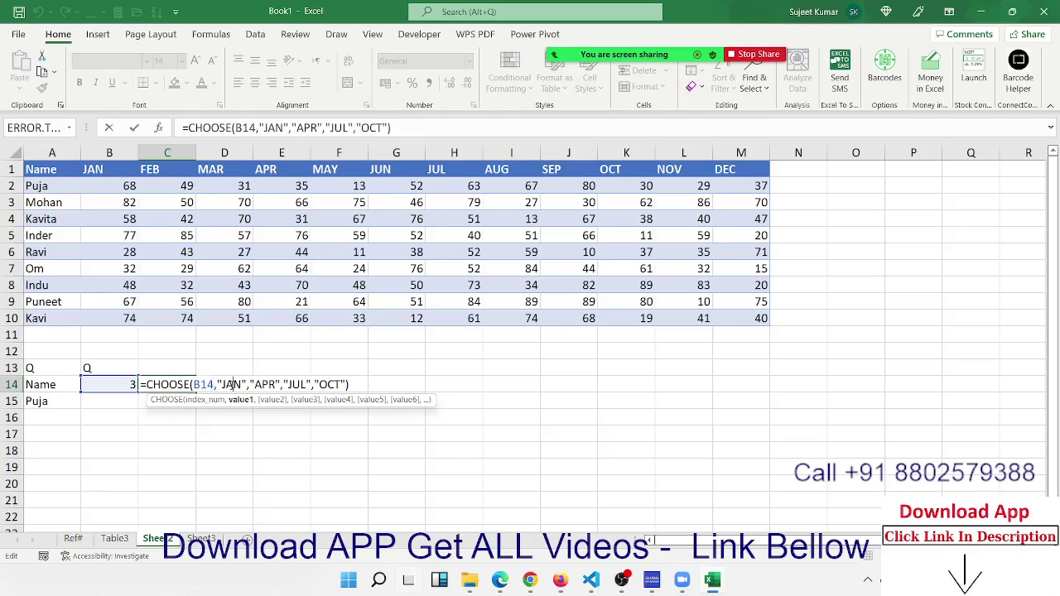
{"action": "double_click", "coordinate": [204, 385]}
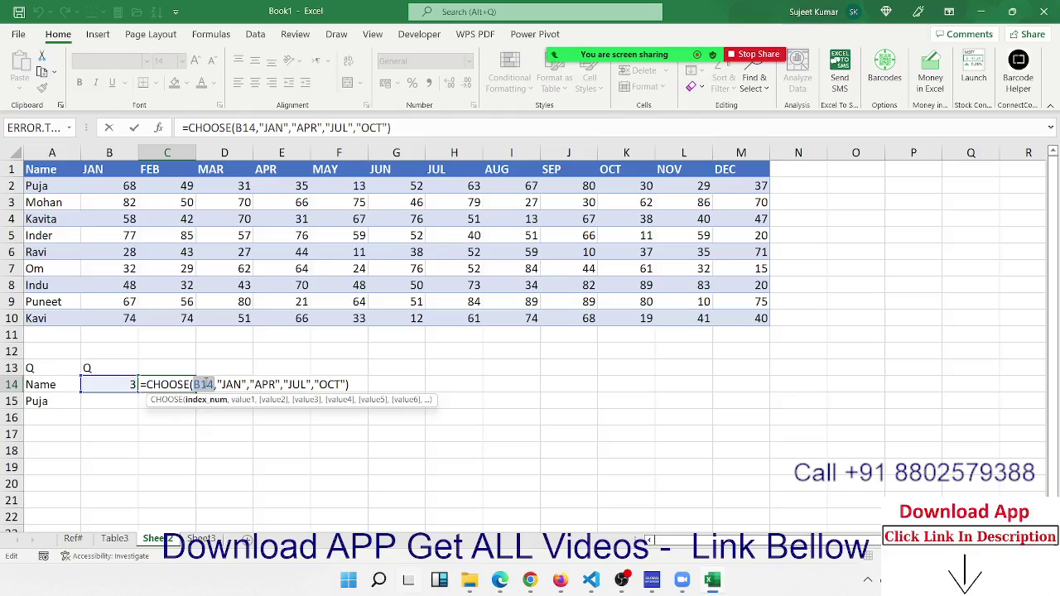
{"action": "left_click", "coordinate": [259, 385]}
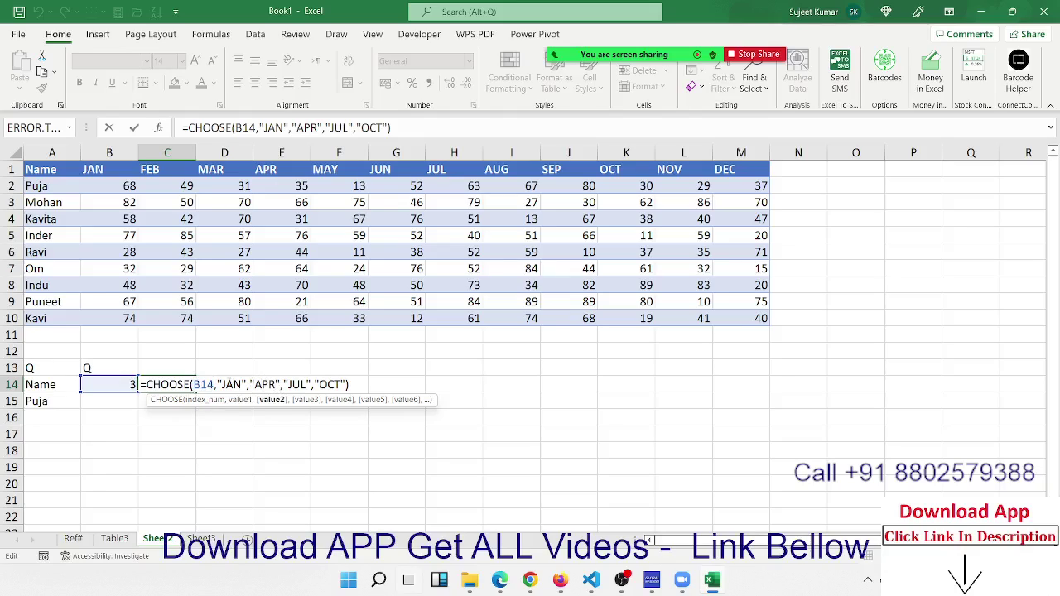
{"action": "double_click", "coordinate": [204, 384]}
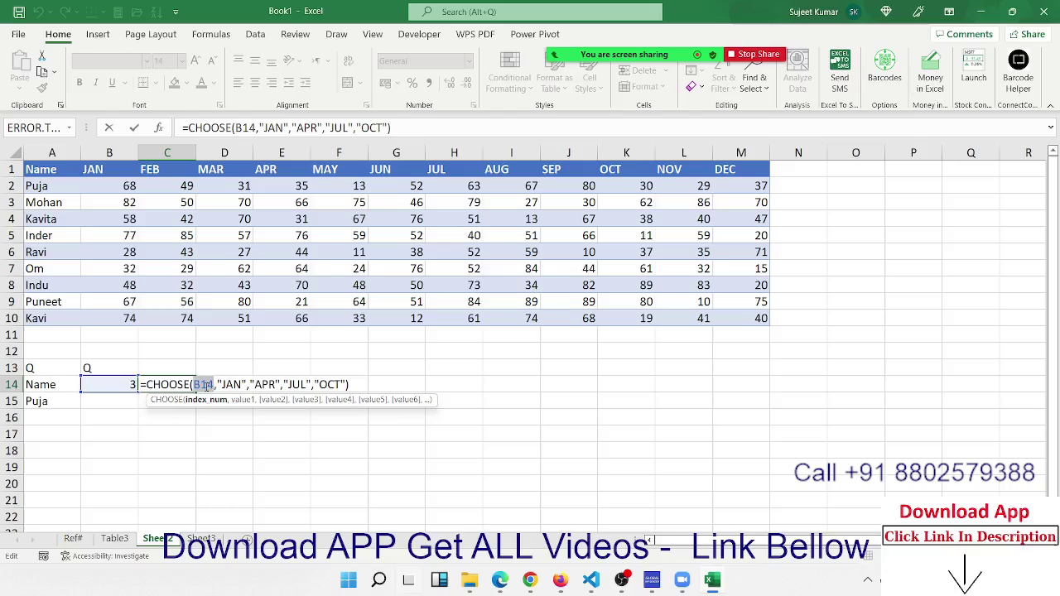
{"action": "double_click", "coordinate": [297, 384]}
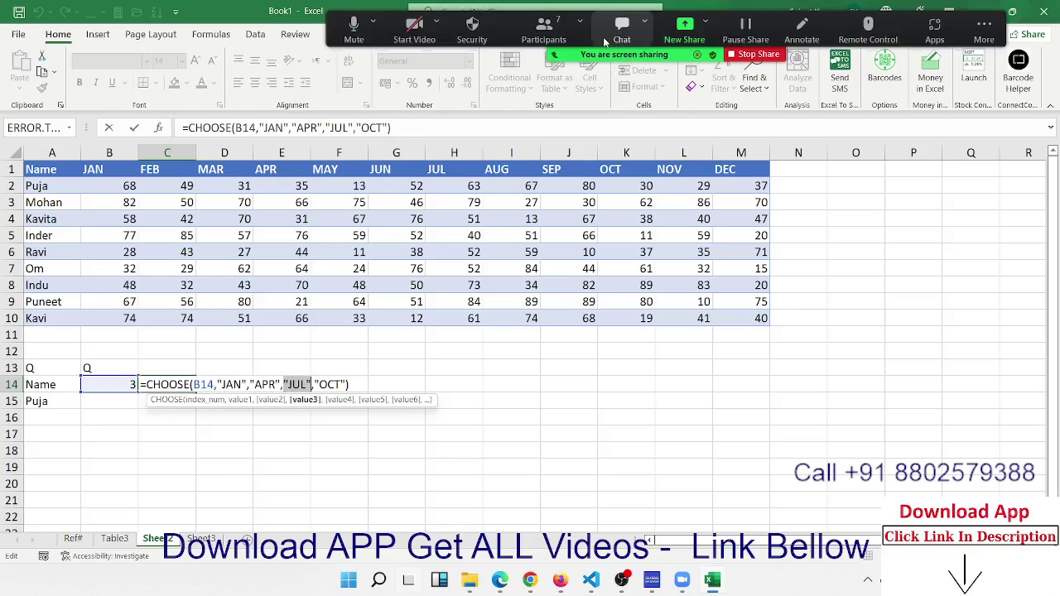
- Mute a participant from the meeting's participant list, then close the list
{"action": "left_click", "coordinate": [534, 31]}
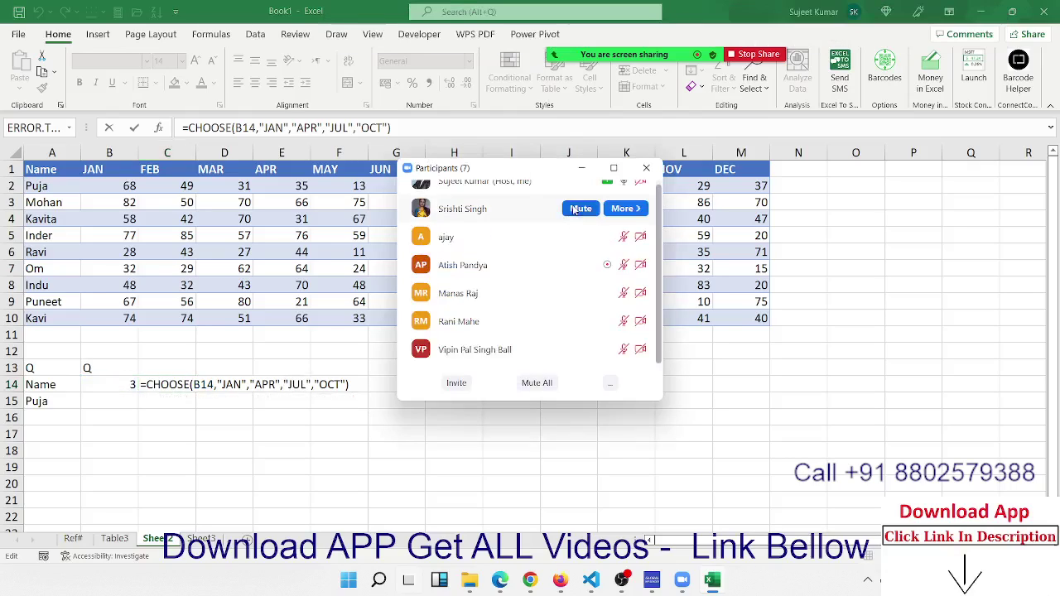
{"action": "left_click", "coordinate": [577, 209]}
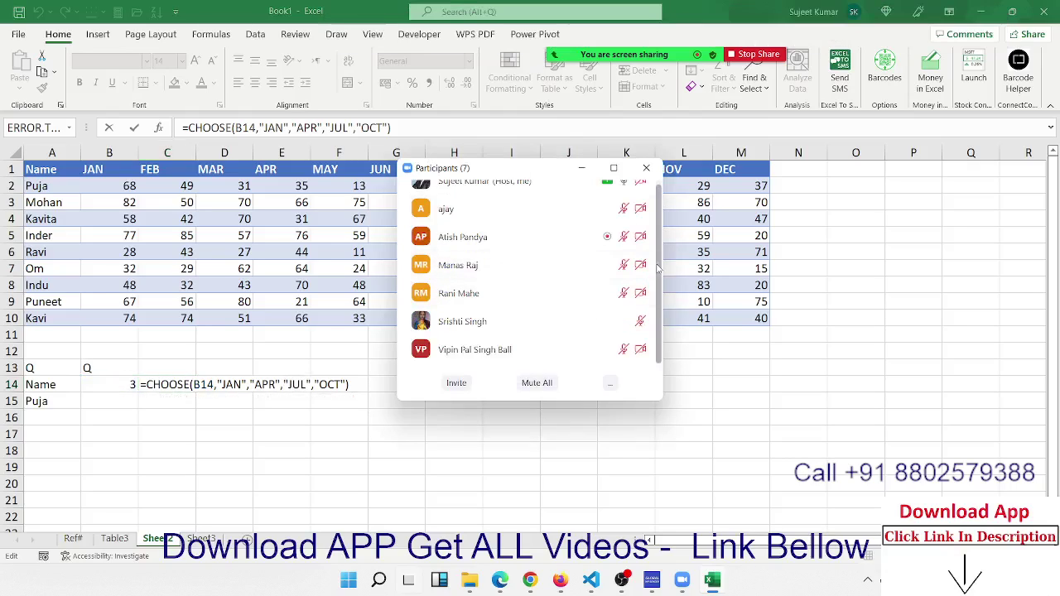
{"action": "scroll", "coordinate": [660, 290], "scroll_direction": "up", "scroll_amount": 1}
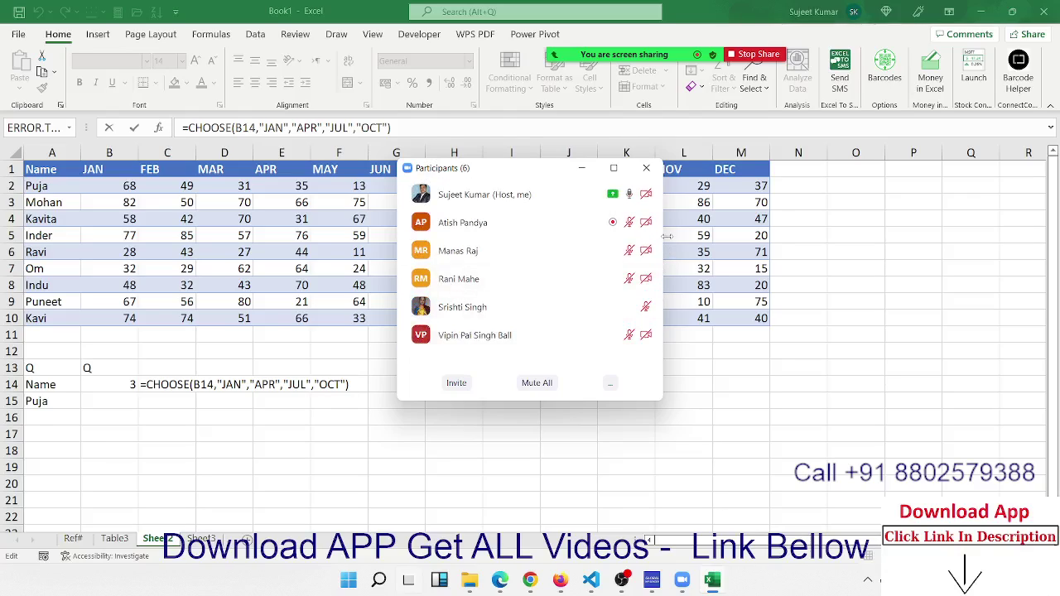
{"action": "left_click", "coordinate": [646, 168]}
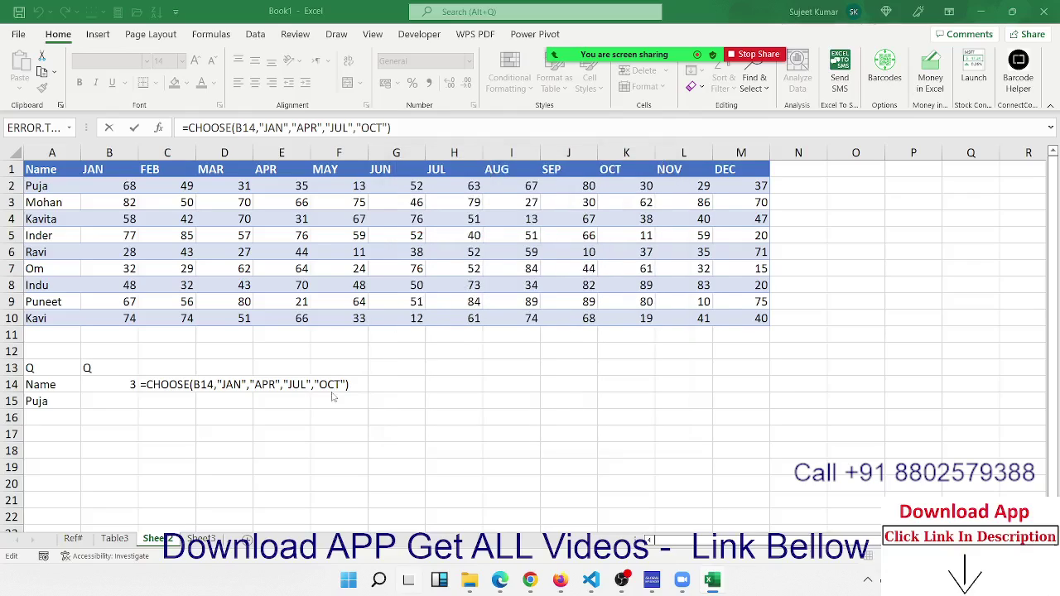
- Commit the formula and compare C14's JUL result with the index 3 in B14
{"action": "key", "text": "Return"}
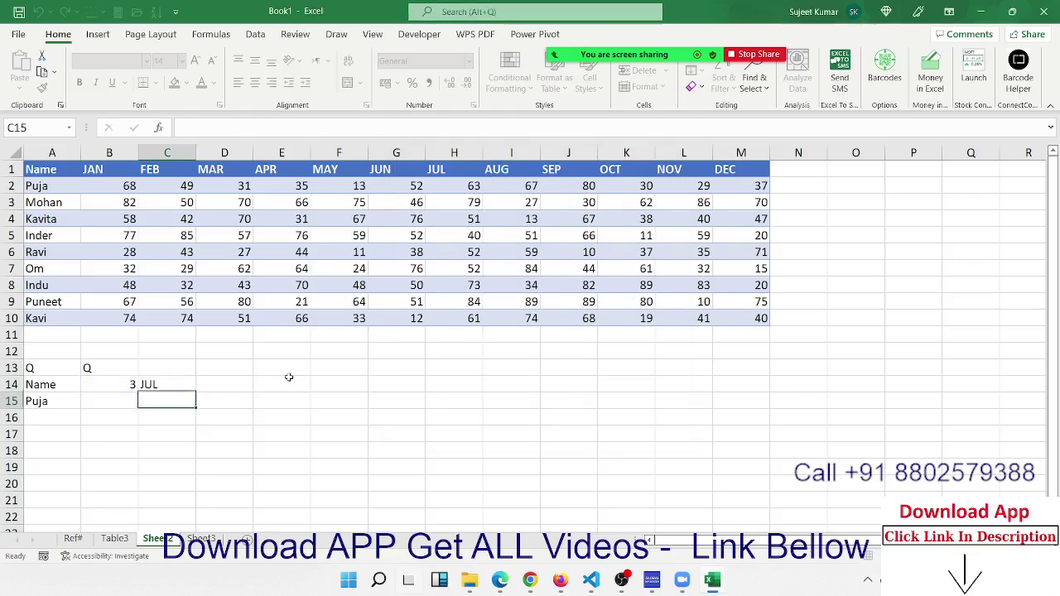
{"action": "left_click", "coordinate": [175, 386]}
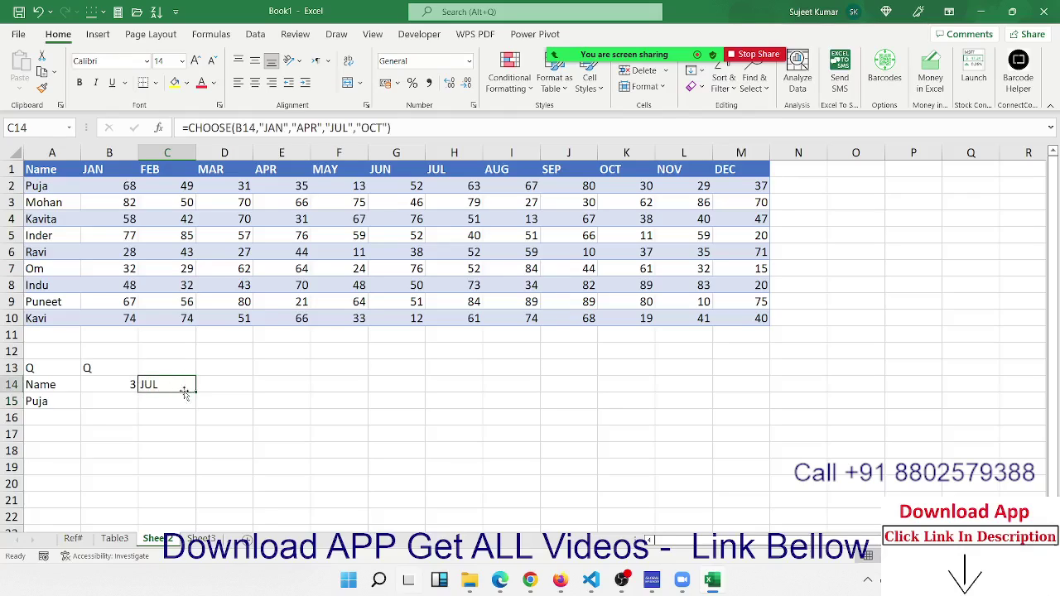
{"action": "left_click", "coordinate": [126, 386]}
{"action": "left_click", "coordinate": [154, 385]}
{"action": "left_click", "coordinate": [130, 386]}
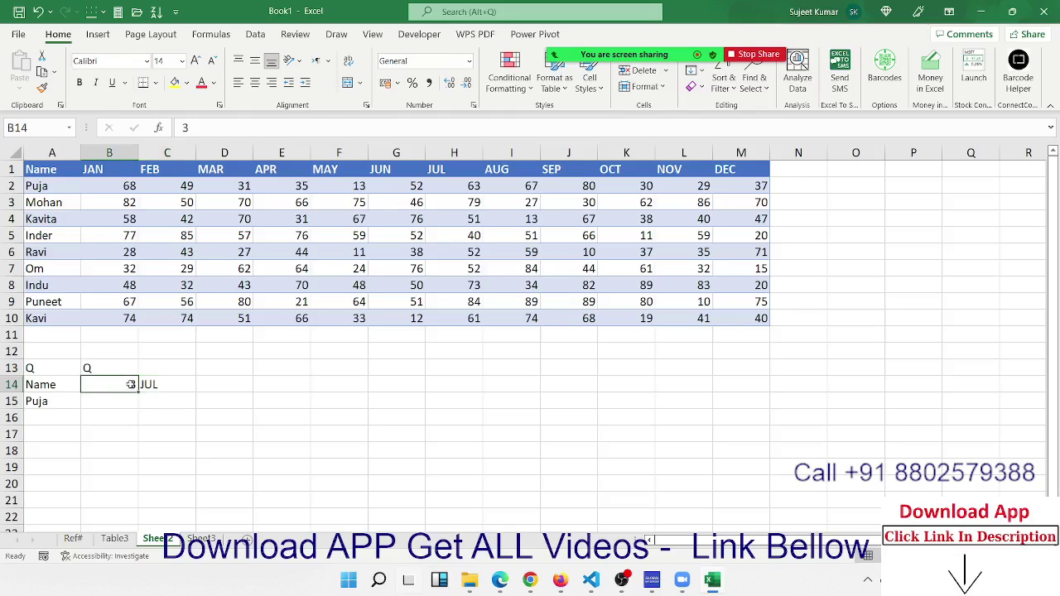
{"action": "left_click", "coordinate": [147, 385]}
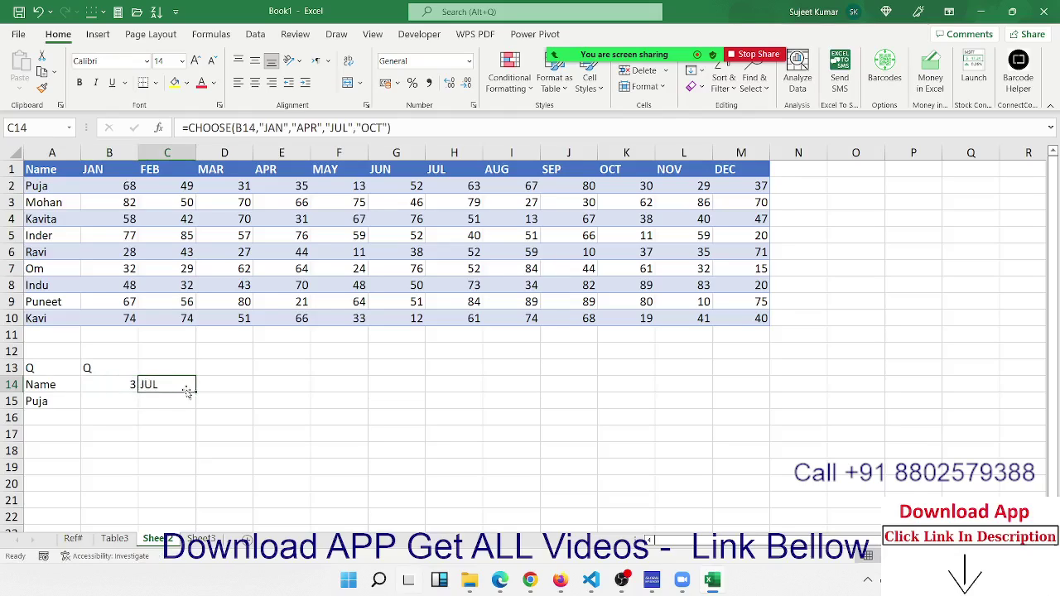
{"action": "left_click", "coordinate": [216, 388]}
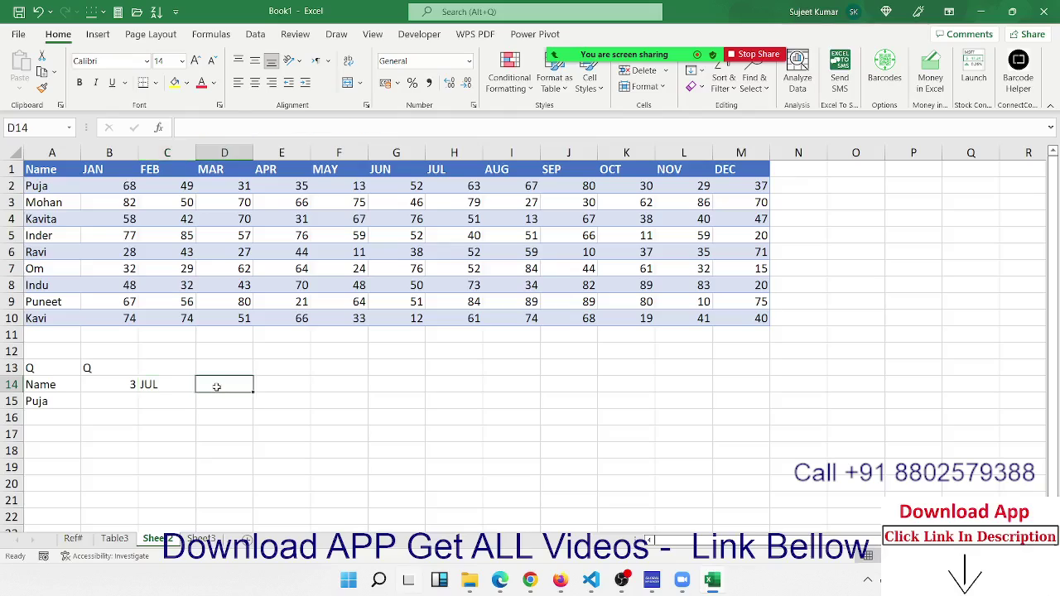
- Enter =MATCH(C14,A1:M1,0) in D14, returning 8
{"action": "type", "text": "=ma"}
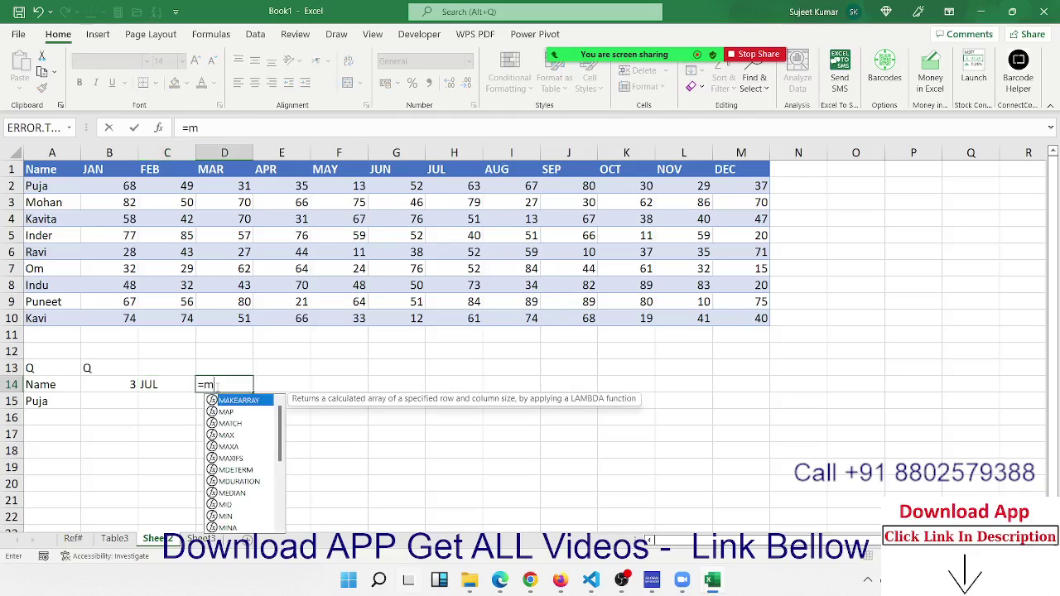
{"action": "type", "text": "t"}
{"action": "key", "text": "Tab"}
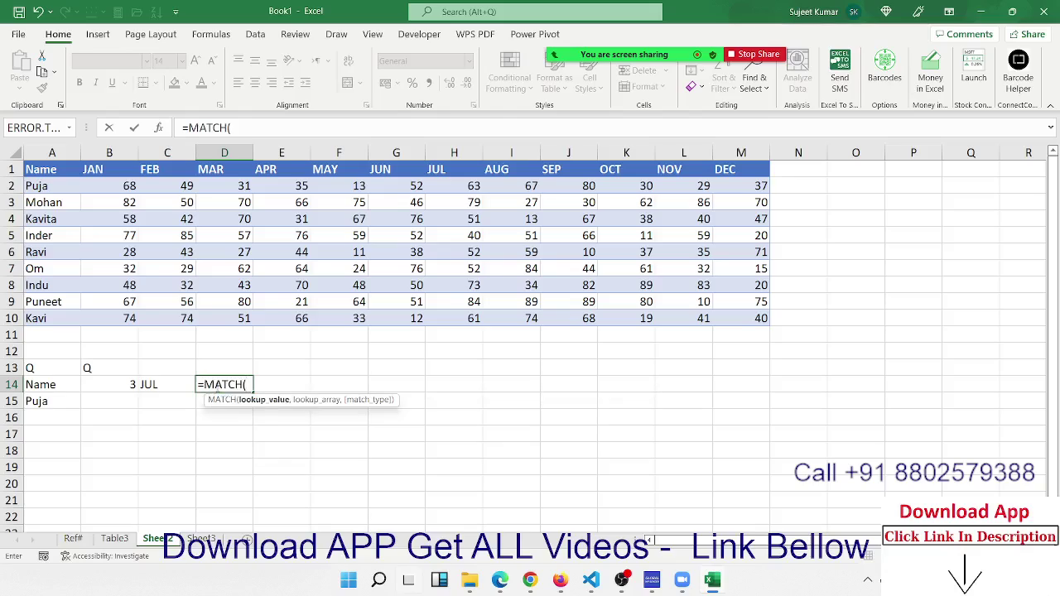
{"action": "left_click", "coordinate": [167, 384]}
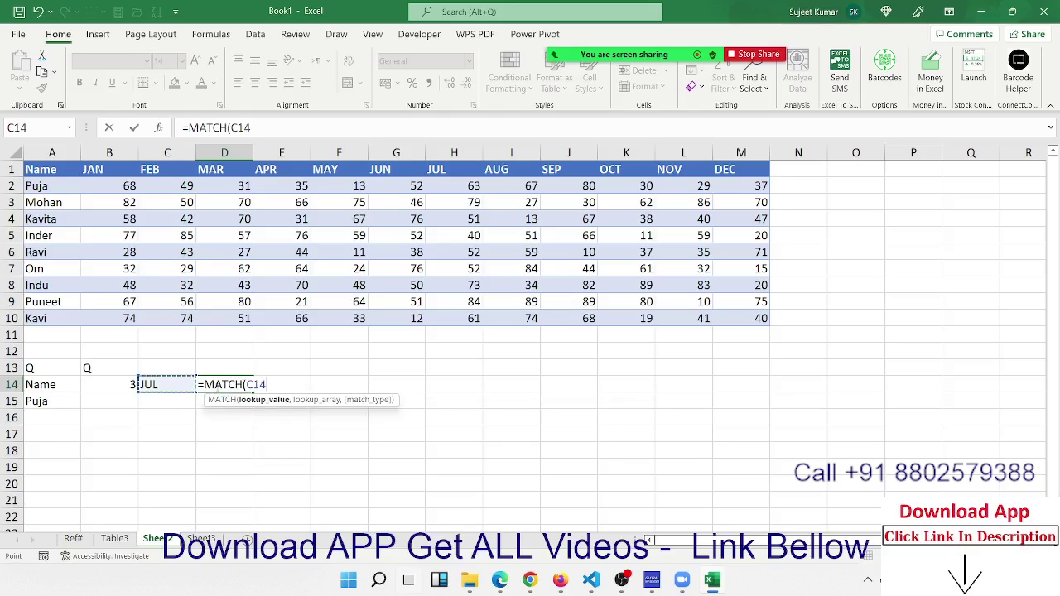
{"action": "type", "text": ","}
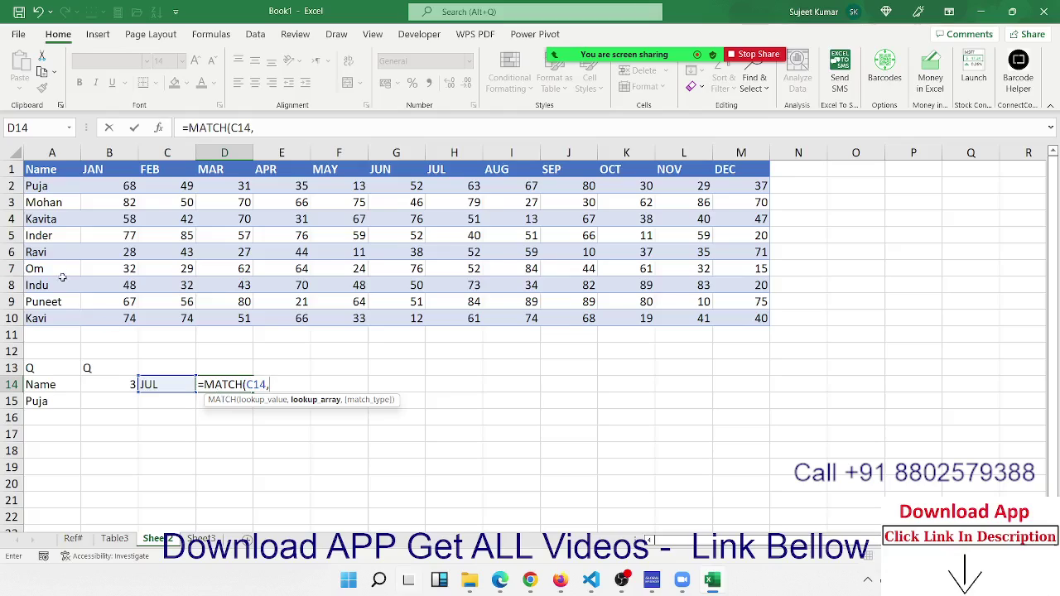
{"action": "left_click", "coordinate": [48, 171]}
{"action": "left_click_drag", "start_coordinate": [102, 169], "coordinate": [748, 167]}
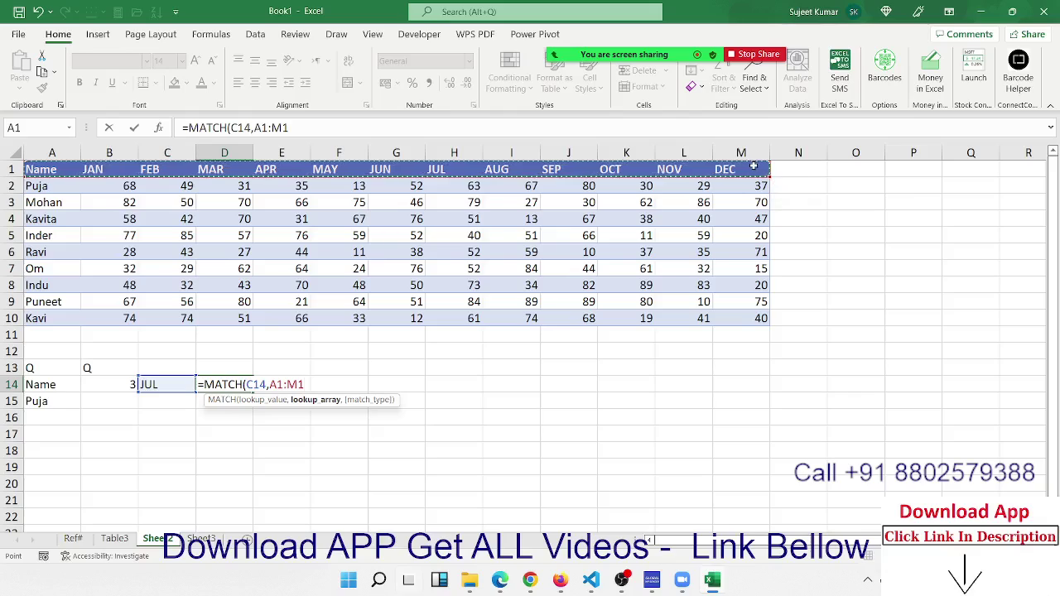
{"action": "type", "text": ",0"}
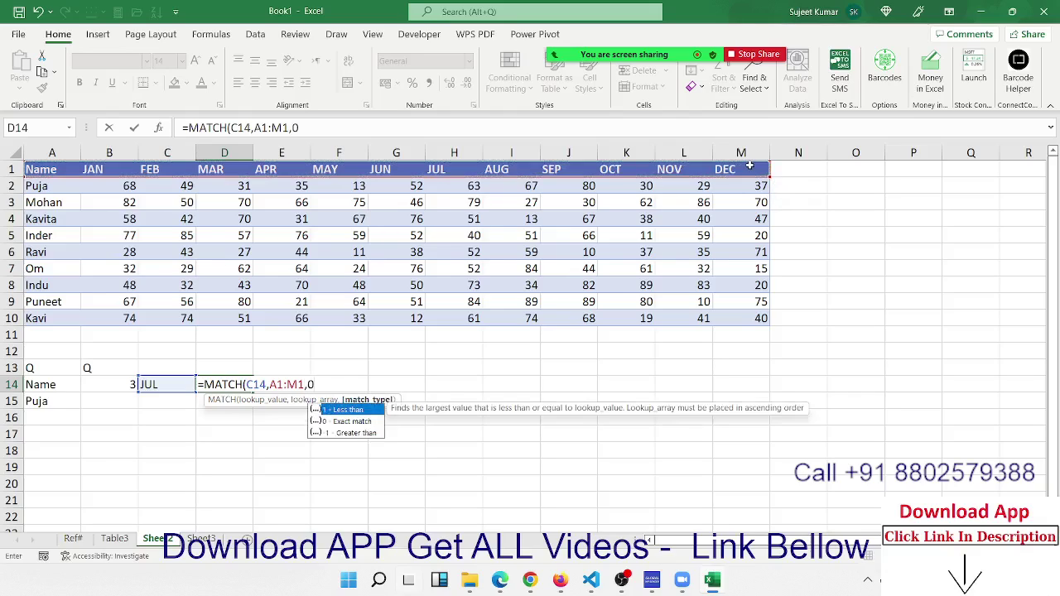
{"action": "type", "text": ")"}
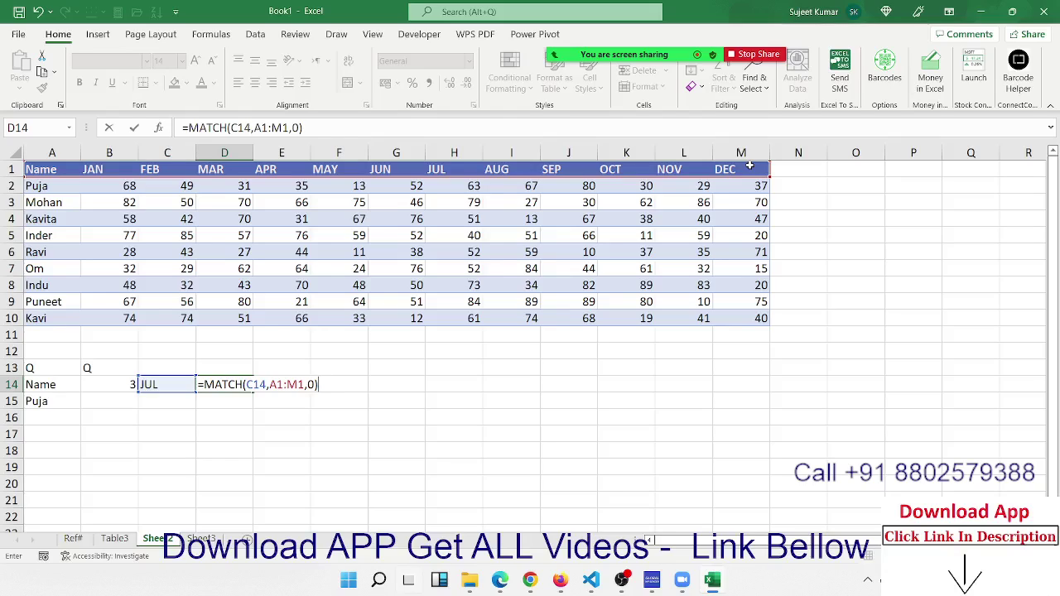
{"action": "key", "text": "Return"}
{"action": "key", "text": "Up"}
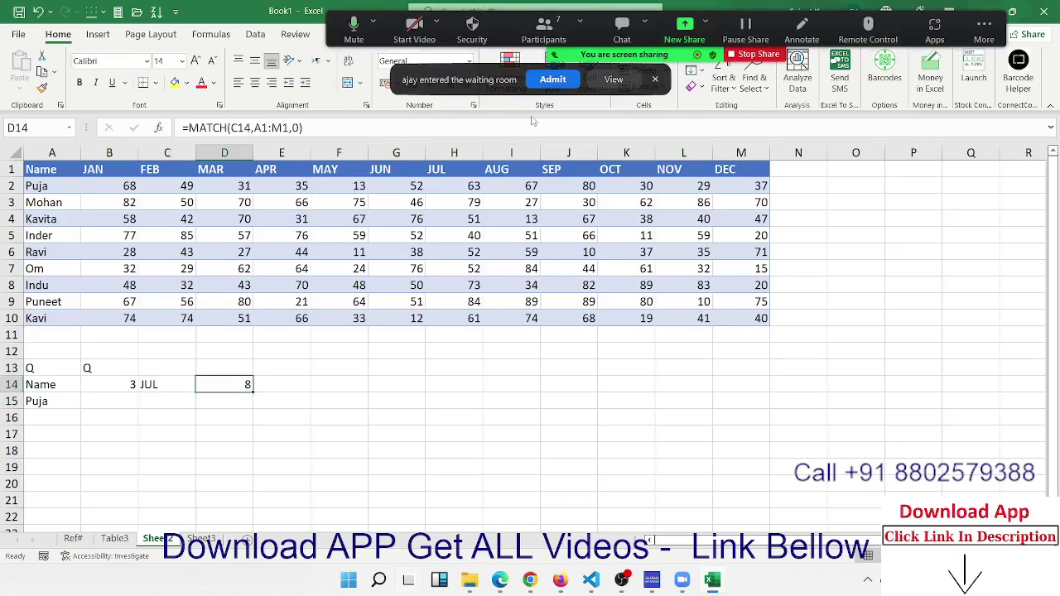
- Admit a waiting meeting participant, then return focus to the spreadsheet
{"action": "left_click", "coordinate": [553, 80]}
{"action": "left_click", "coordinate": [544, 31]}
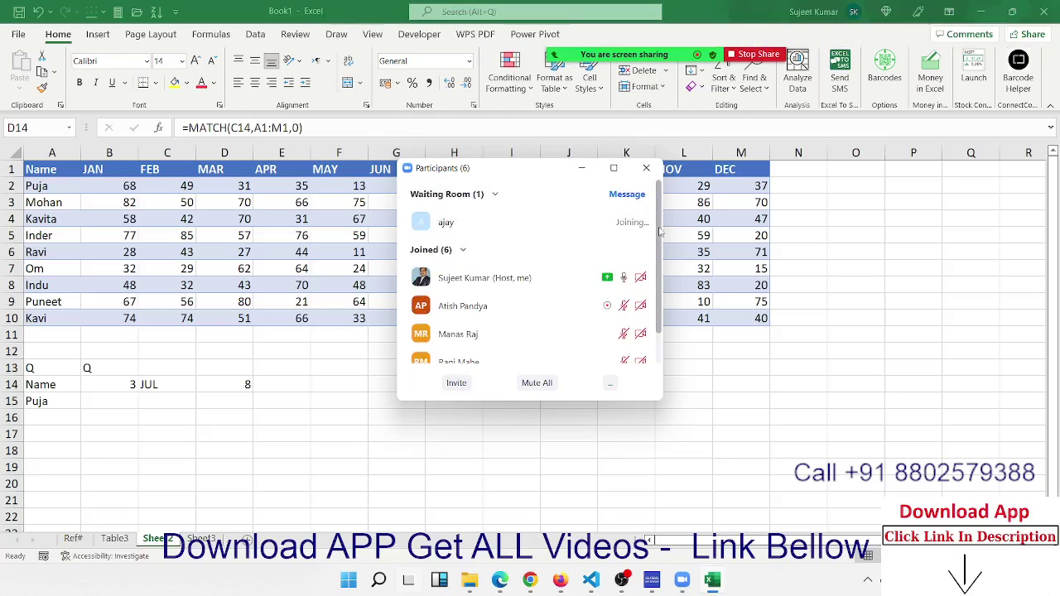
{"action": "left_click", "coordinate": [646, 168]}
{"action": "left_click", "coordinate": [232, 379]}
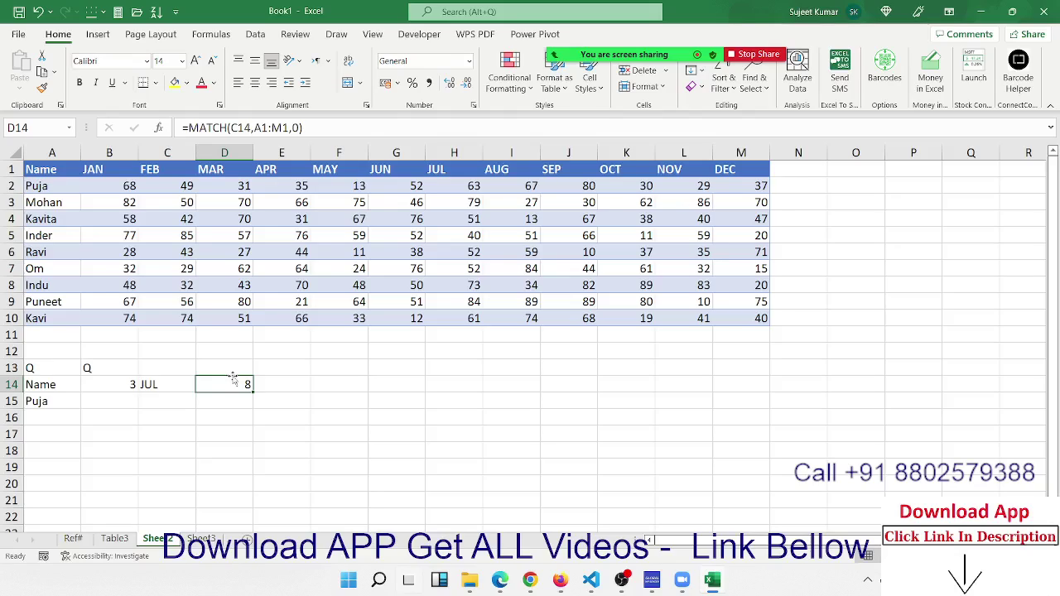
- Enter =MATCH(A15,A2:A10,0) in B15, returning 1
{"action": "left_click", "coordinate": [103, 401]}
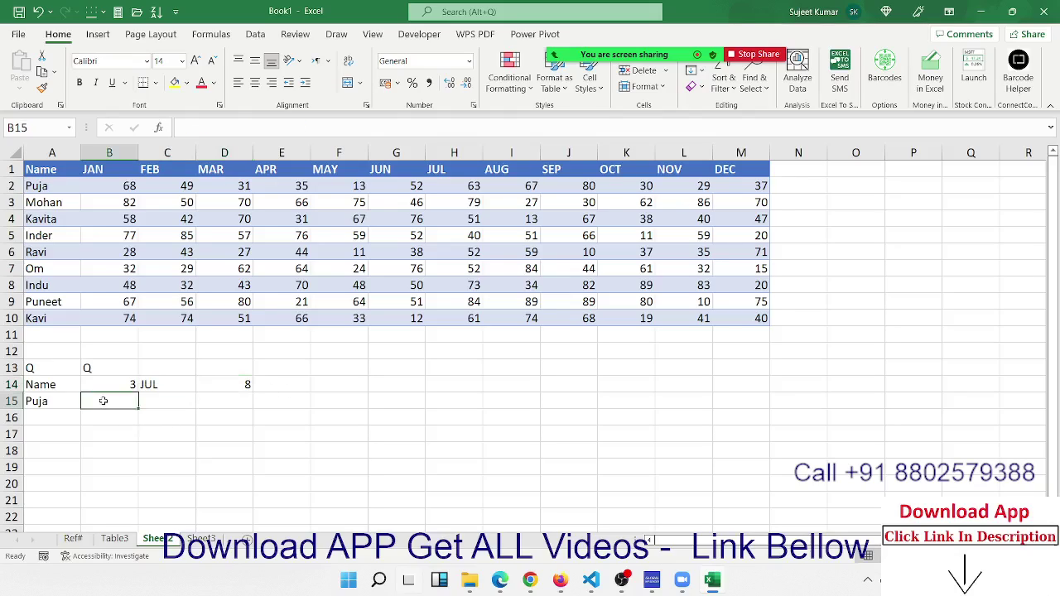
{"action": "type", "text": "=mat"}
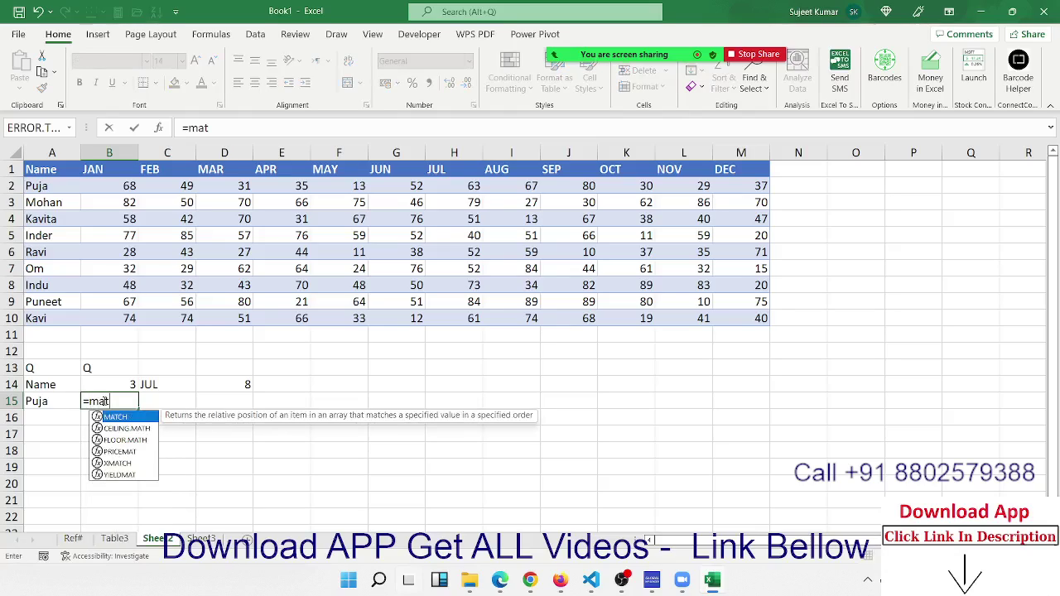
{"action": "key", "text": "Tab"}
{"action": "key", "text": "Left"}
{"action": "type", "text": "."}
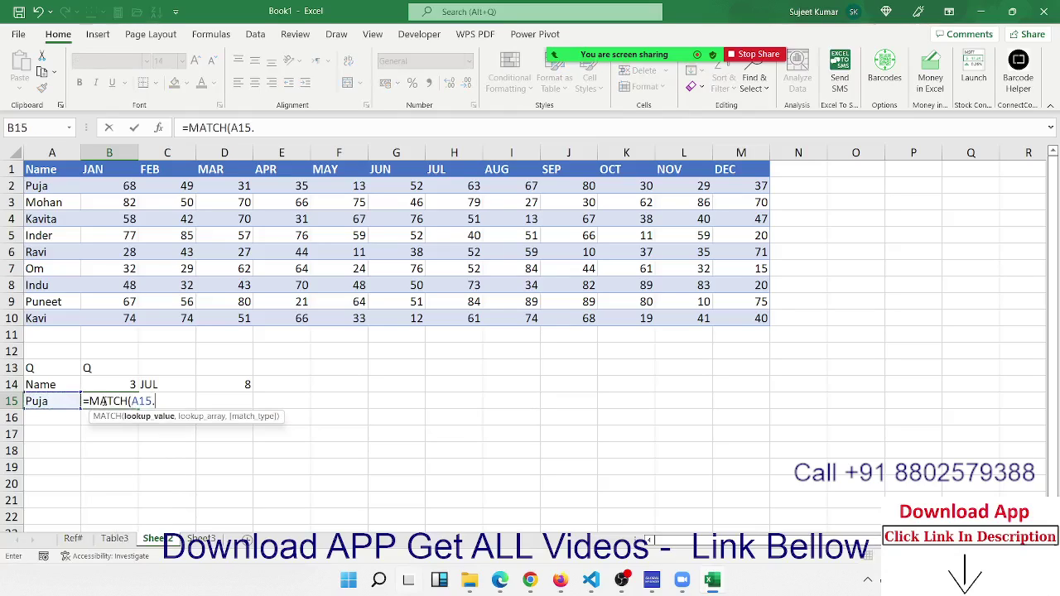
{"action": "key", "text": "BackSpace"}
{"action": "type", "text": ","}
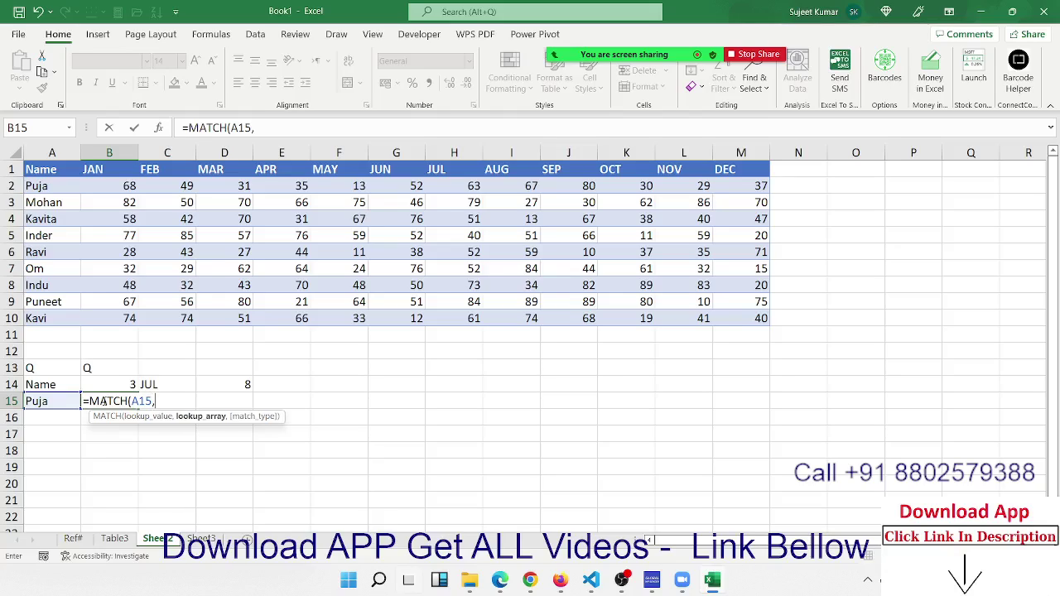
{"action": "left_click_drag", "start_coordinate": [33, 316], "coordinate": [49, 187]}
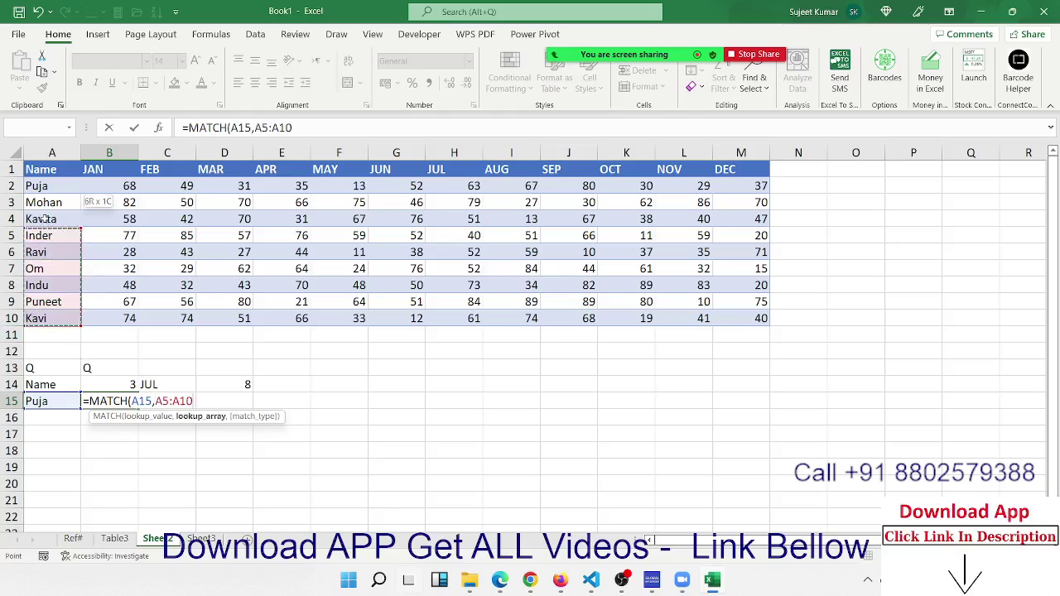
{"action": "type", "text": ","}
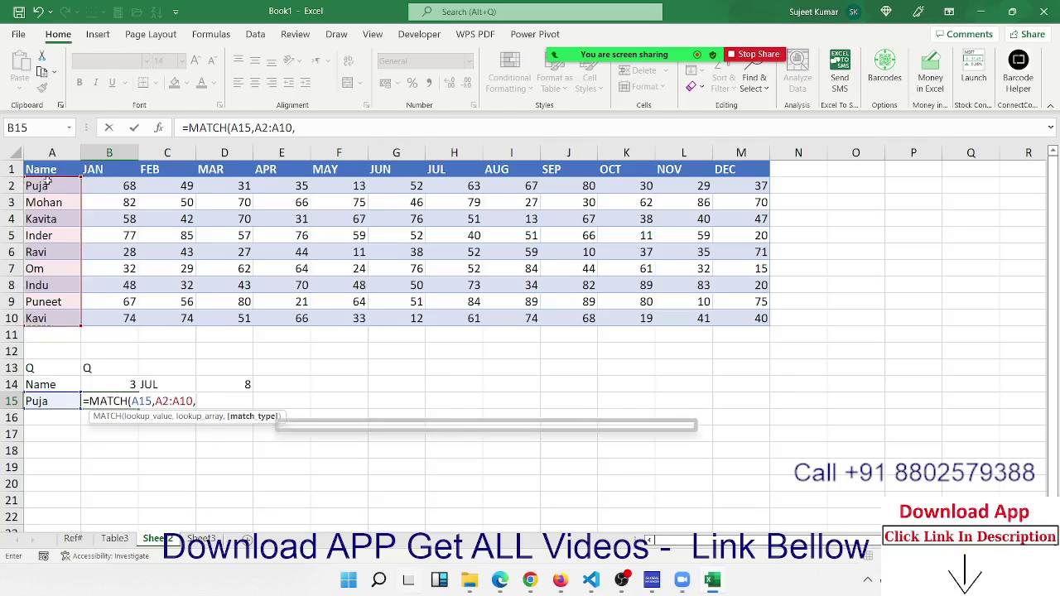
{"action": "type", "text": "0"}
{"action": "key", "text": "Return"}
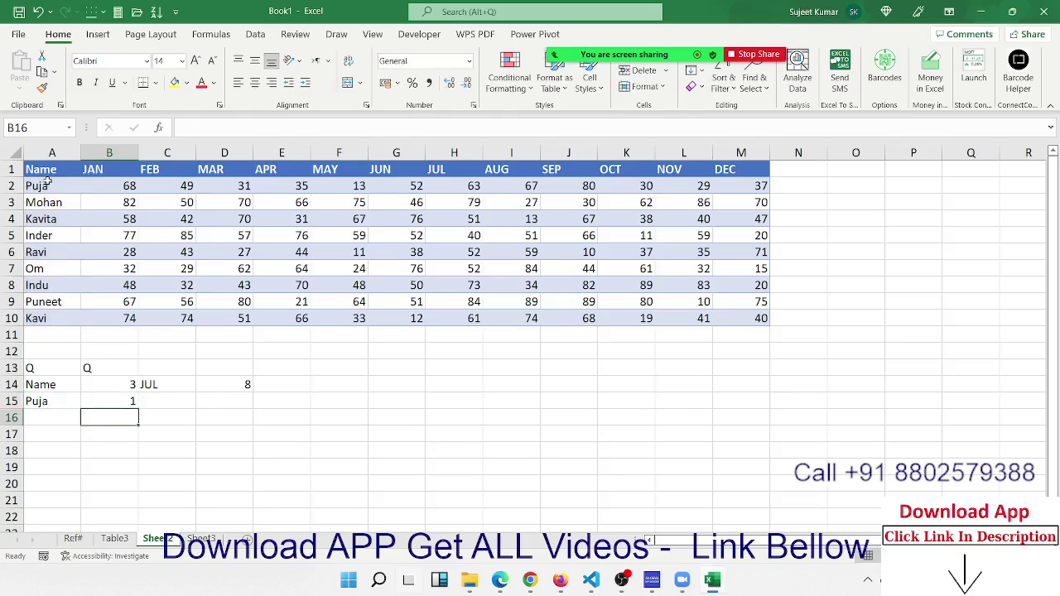
- Review the MATCH formulas in B15 and D14
{"action": "left_click", "coordinate": [95, 401]}
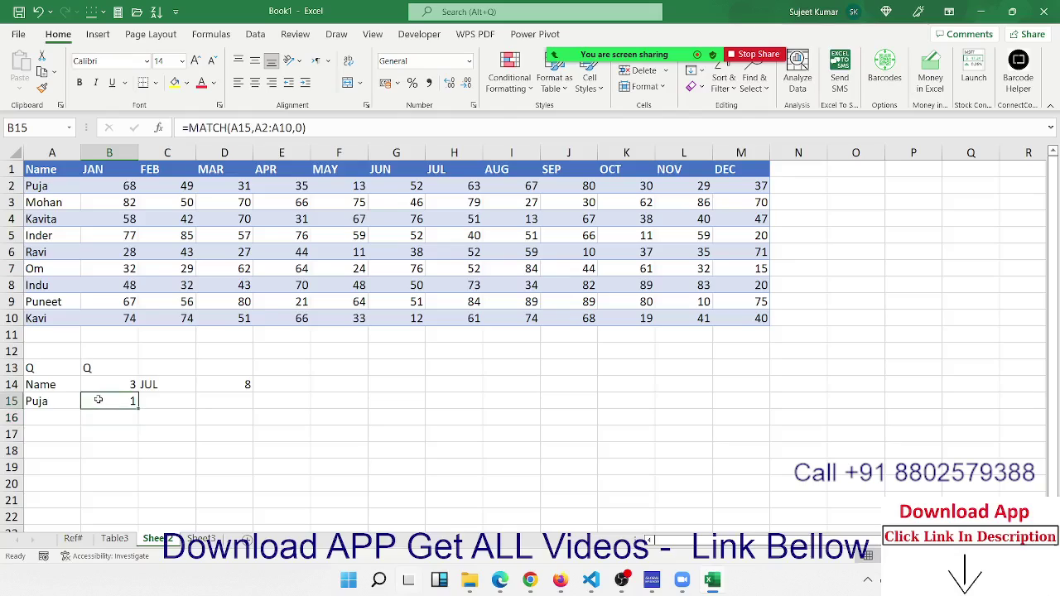
{"action": "left_click", "coordinate": [222, 381]}
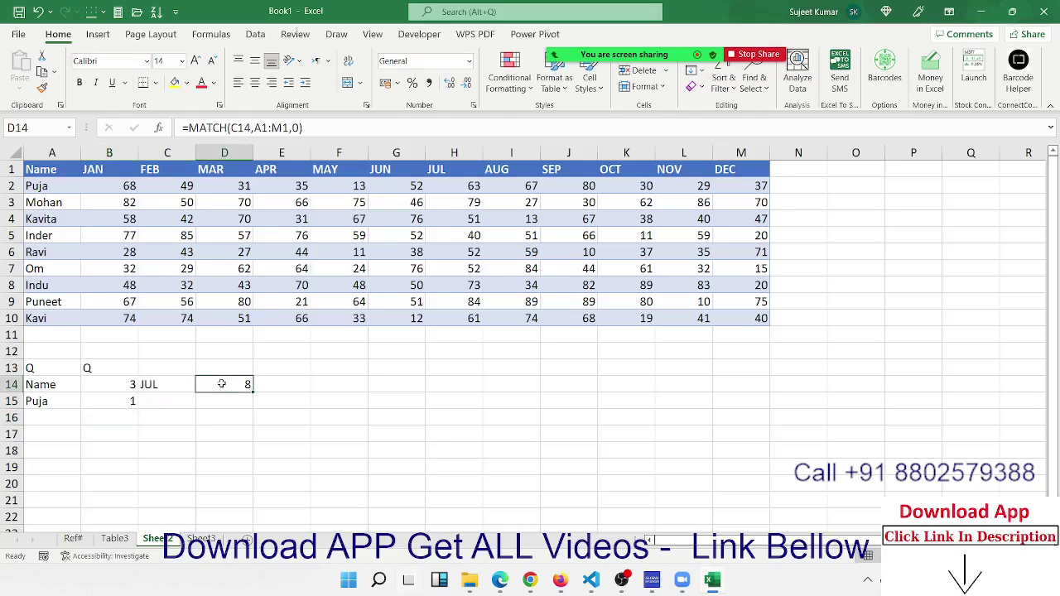
{"action": "left_click", "coordinate": [216, 404]}
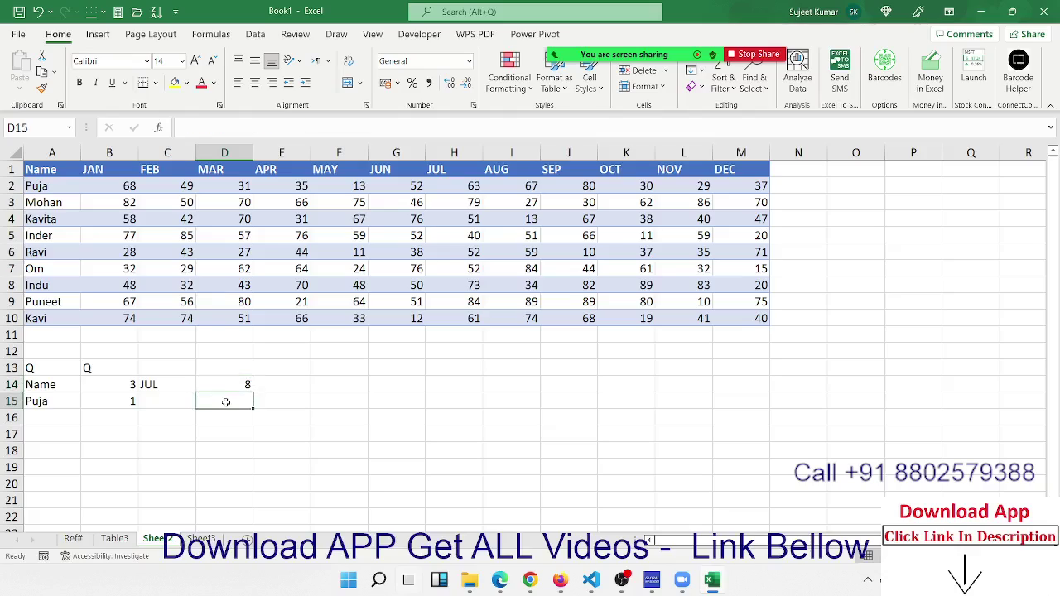
{"action": "key", "text": "Left"}
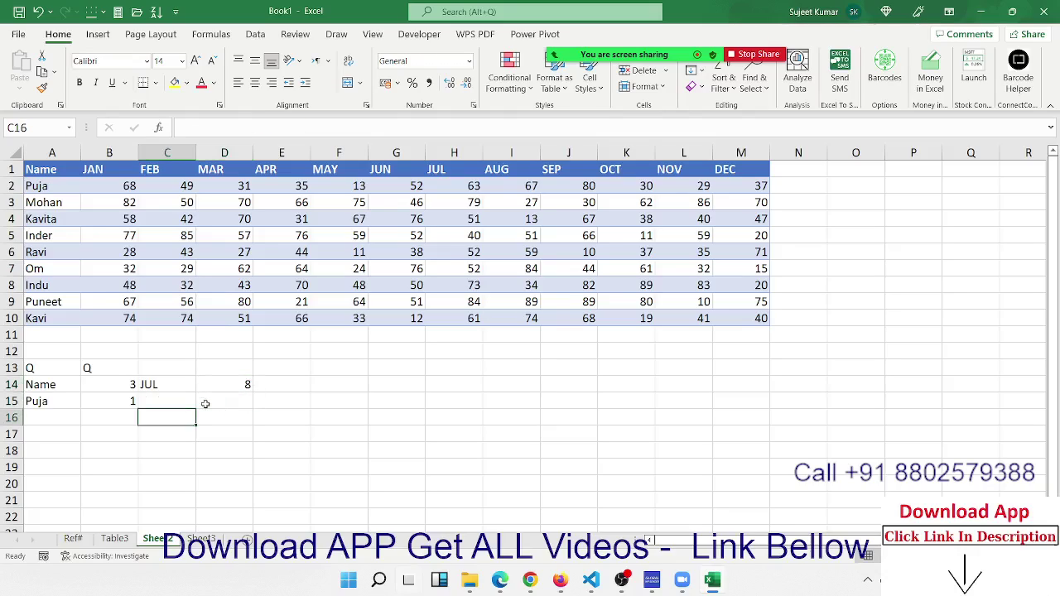
- Enter =ADDRESS(B15,D14) in C15 to get $H$1, then highlight H2:J2
{"action": "type", "text": "="}
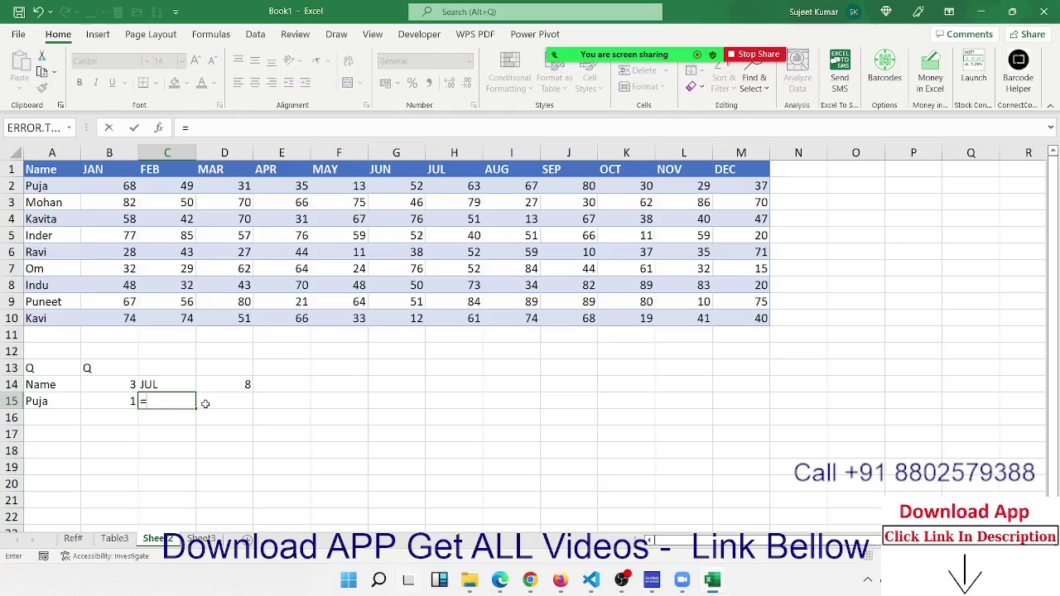
{"action": "type", "text": "ad"}
{"action": "key", "text": "Tab"}
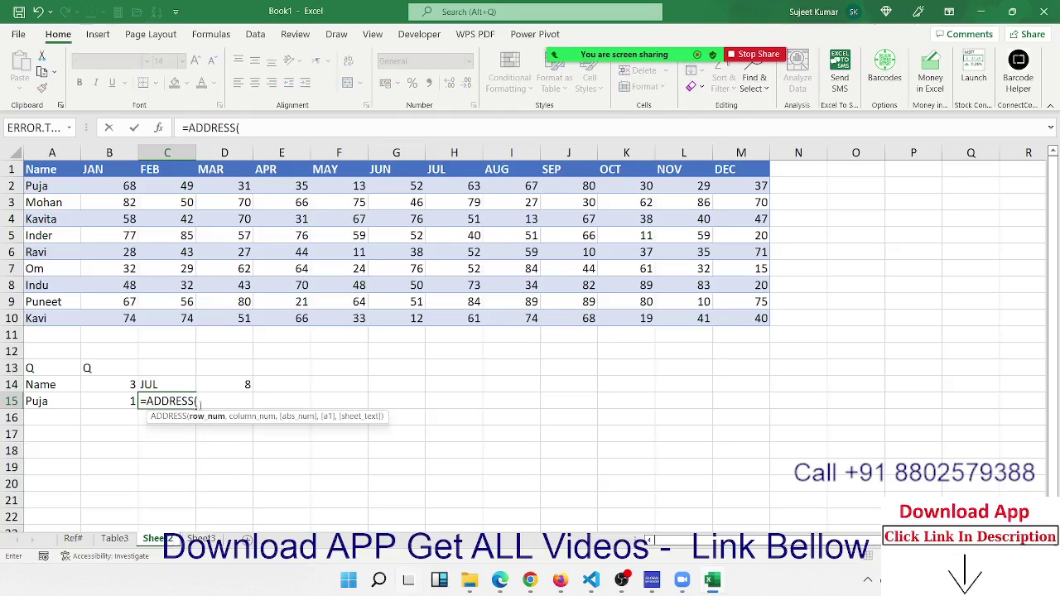
{"action": "left_click", "coordinate": [132, 400]}
{"action": "type", "text": ","}
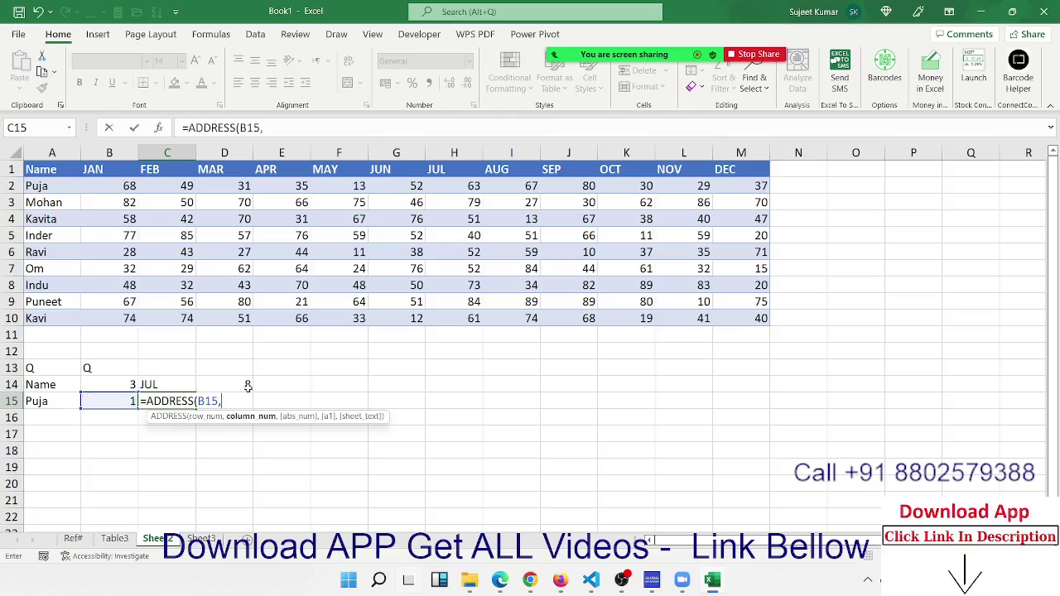
{"action": "left_click", "coordinate": [247, 385]}
{"action": "key", "text": "Return"}
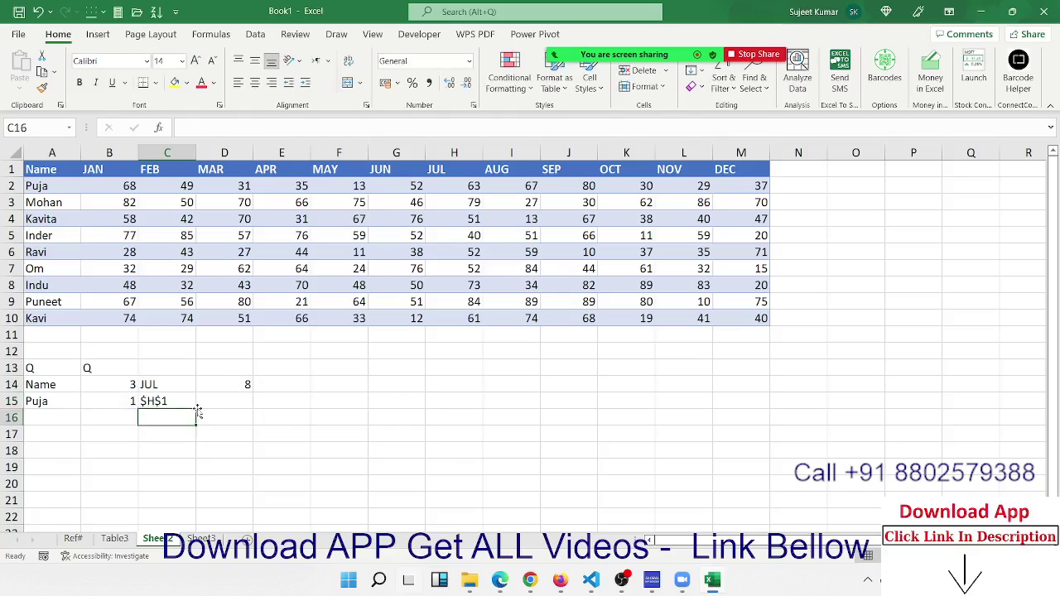
{"action": "left_click", "coordinate": [174, 401]}
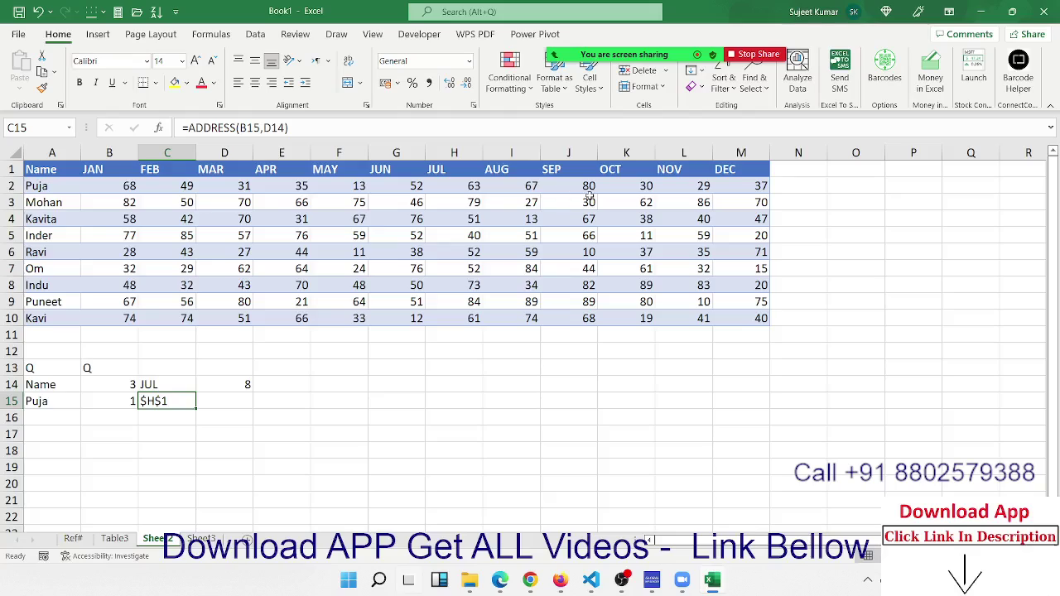
{"action": "left_click_drag", "start_coordinate": [463, 186], "coordinate": [556, 189]}
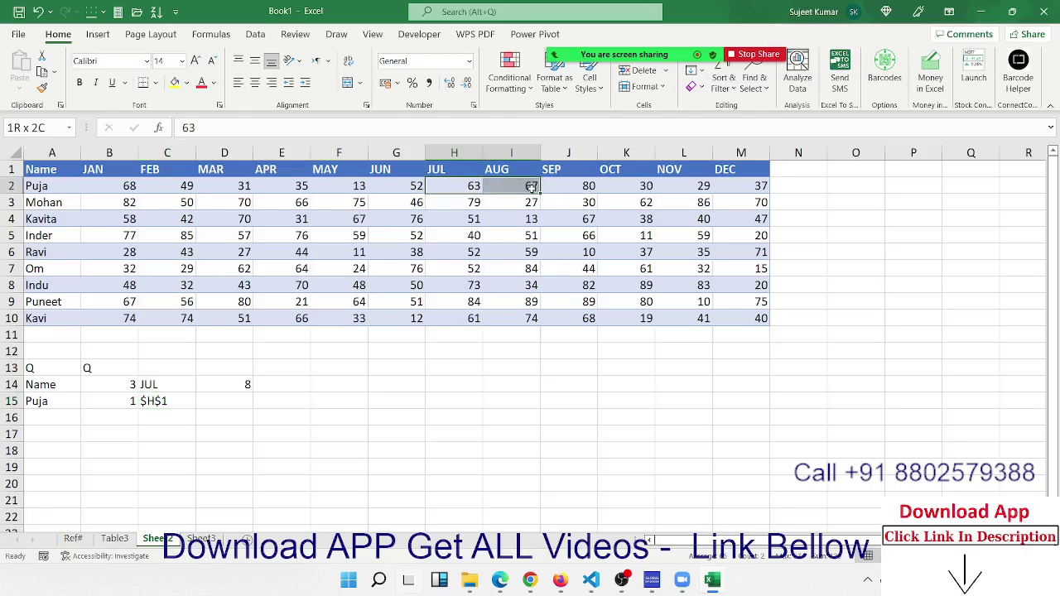
- Enter =ADDRESS(B15,D14+2) in D15, returning $J$1
{"action": "left_click", "coordinate": [228, 398]}
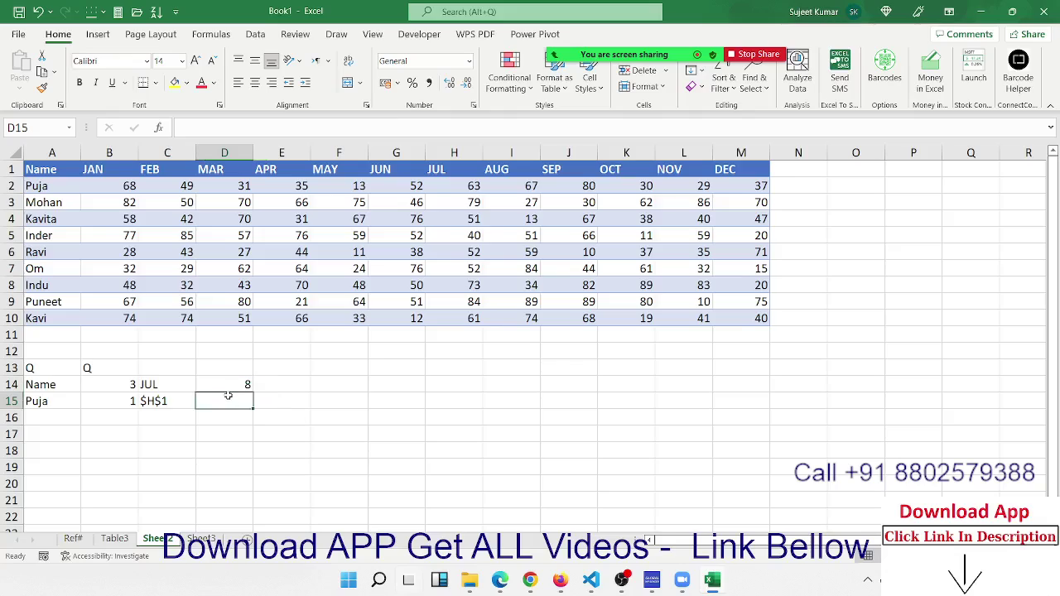
{"action": "type", "text": "=ad"}
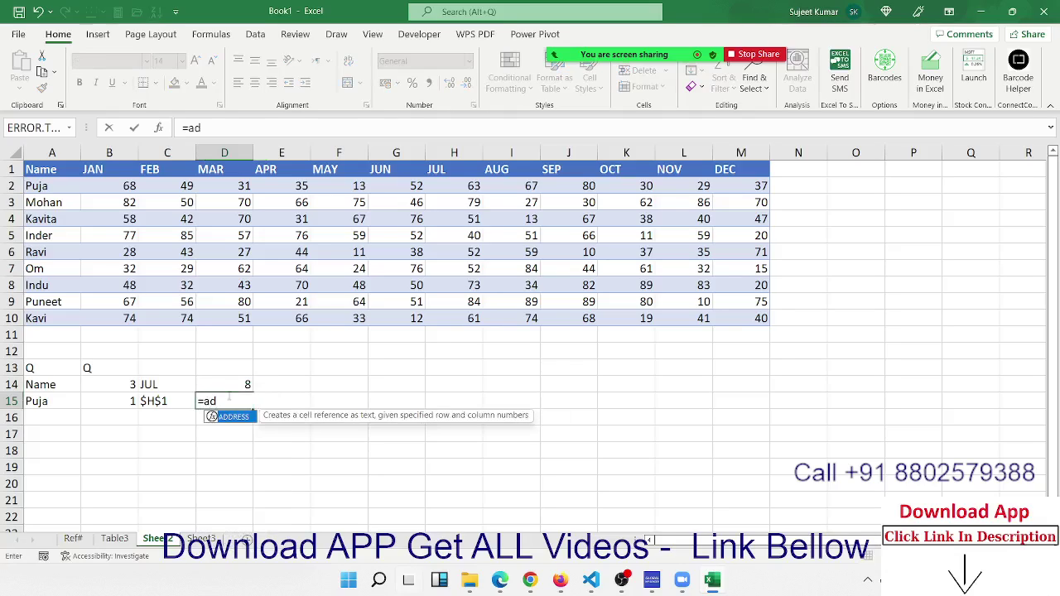
{"action": "key", "text": "Tab"}
{"action": "left_click", "coordinate": [119, 401]}
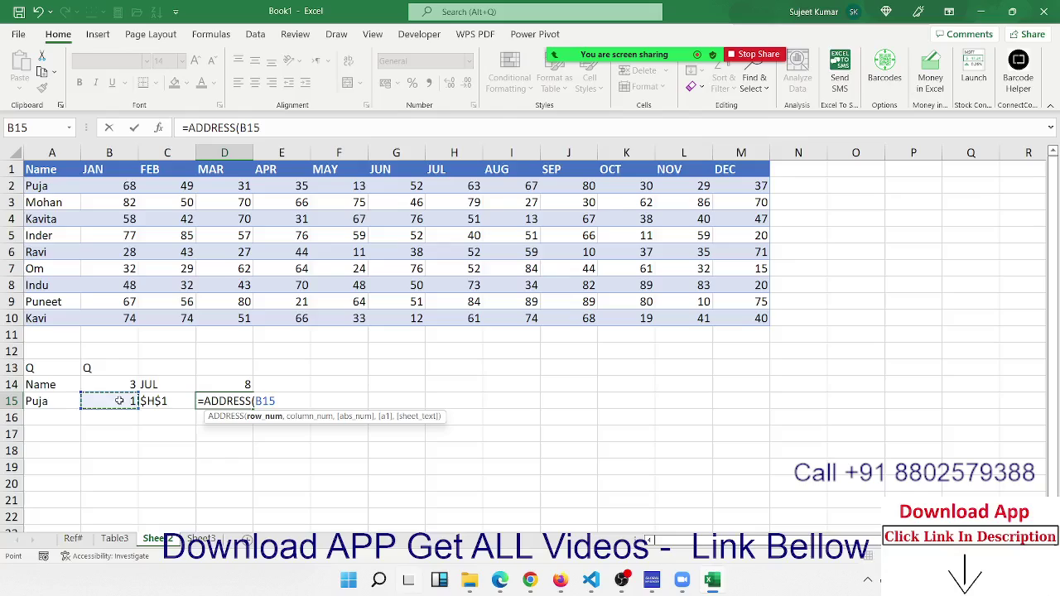
{"action": "type", "text": ","}
{"action": "left_click", "coordinate": [216, 385]}
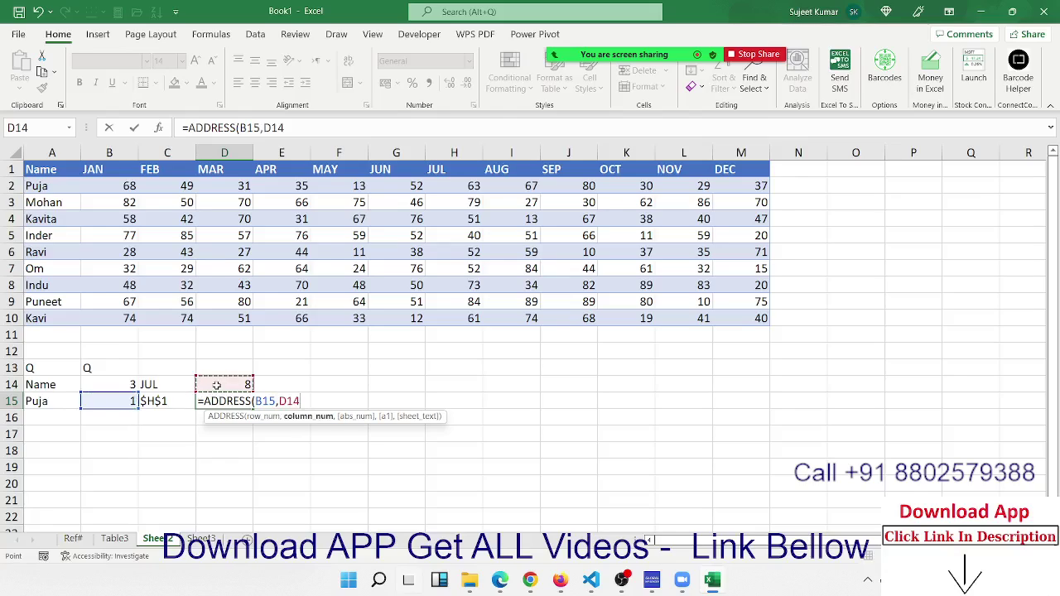
{"action": "type", "text": "+2"}
{"action": "key", "text": "Return"}
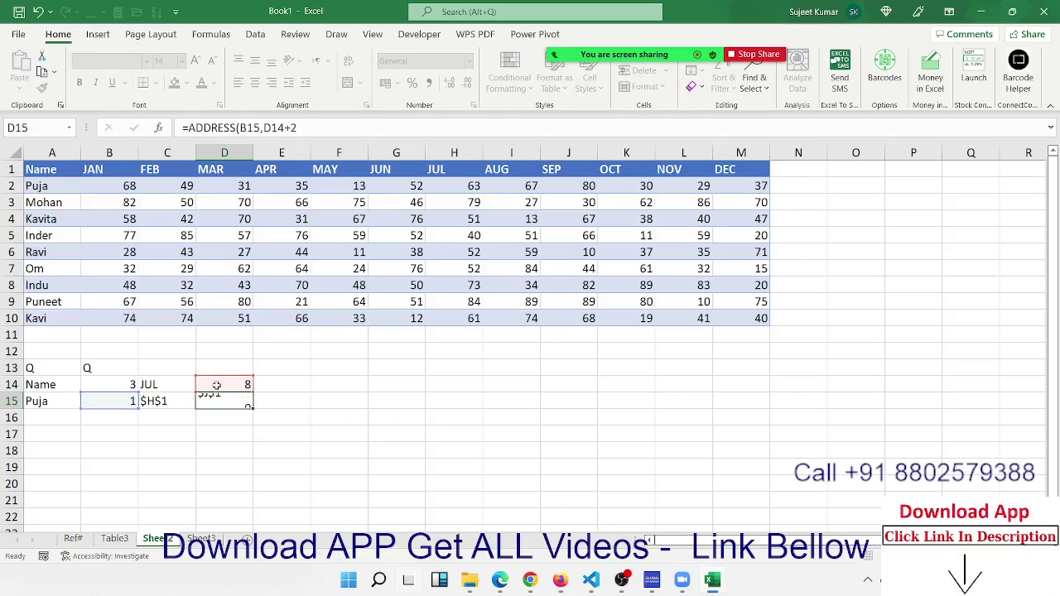
{"action": "key", "text": "Up"}
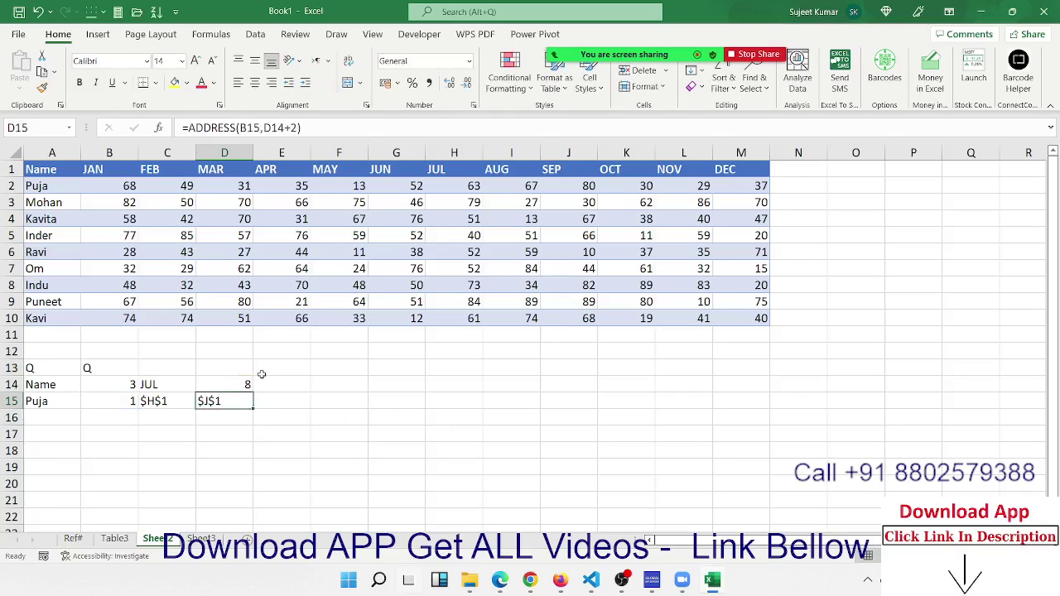
{"action": "key", "text": "Right"}
{"action": "type", "text": "=s"}
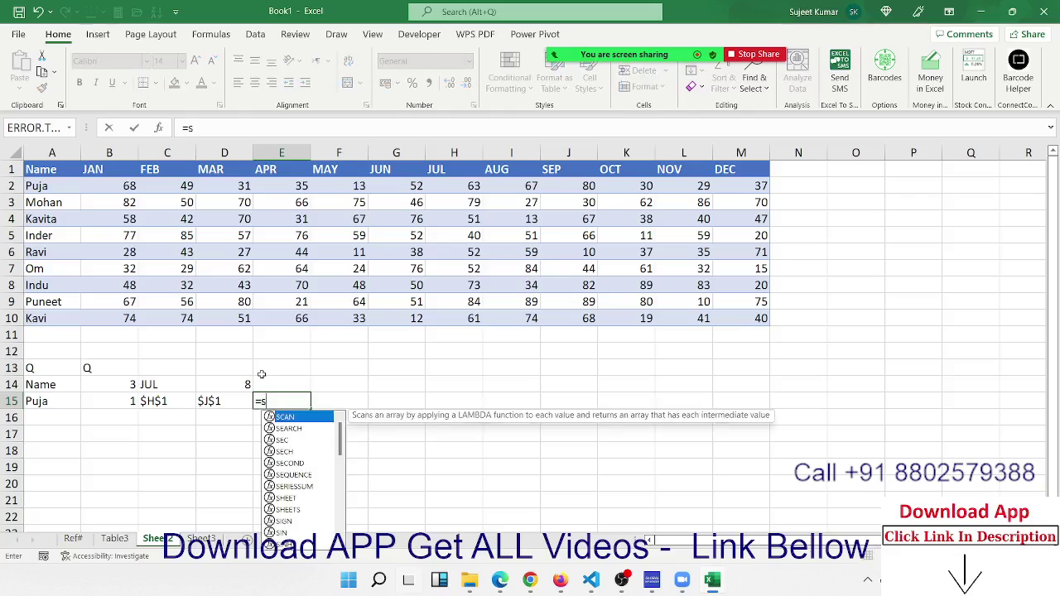
{"action": "type", "text": "um"}
{"action": "key", "text": "Tab"}
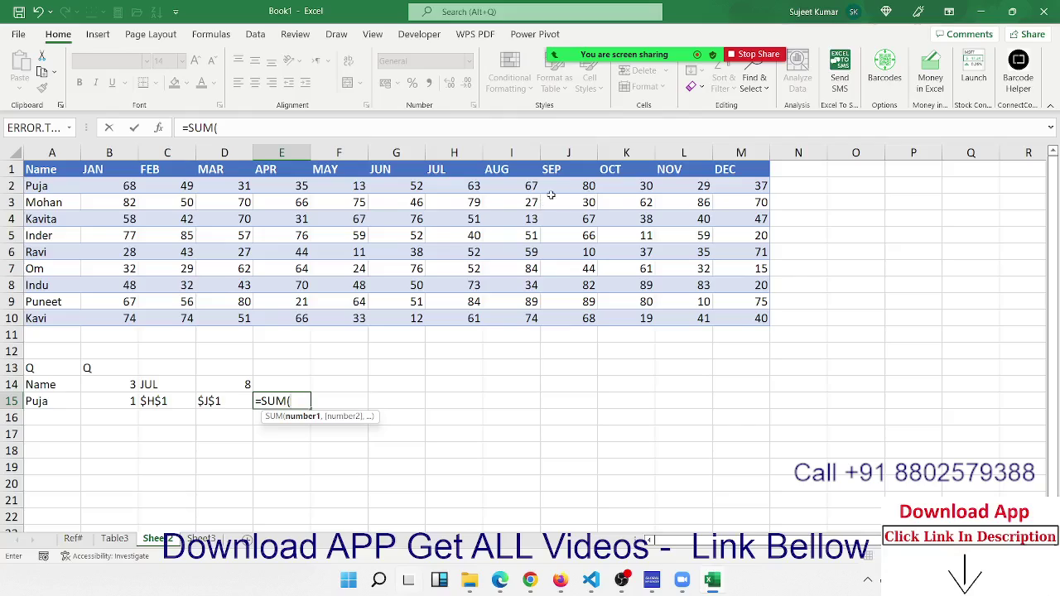
{"action": "left_click_drag", "start_coordinate": [453, 188], "coordinate": [571, 187]}
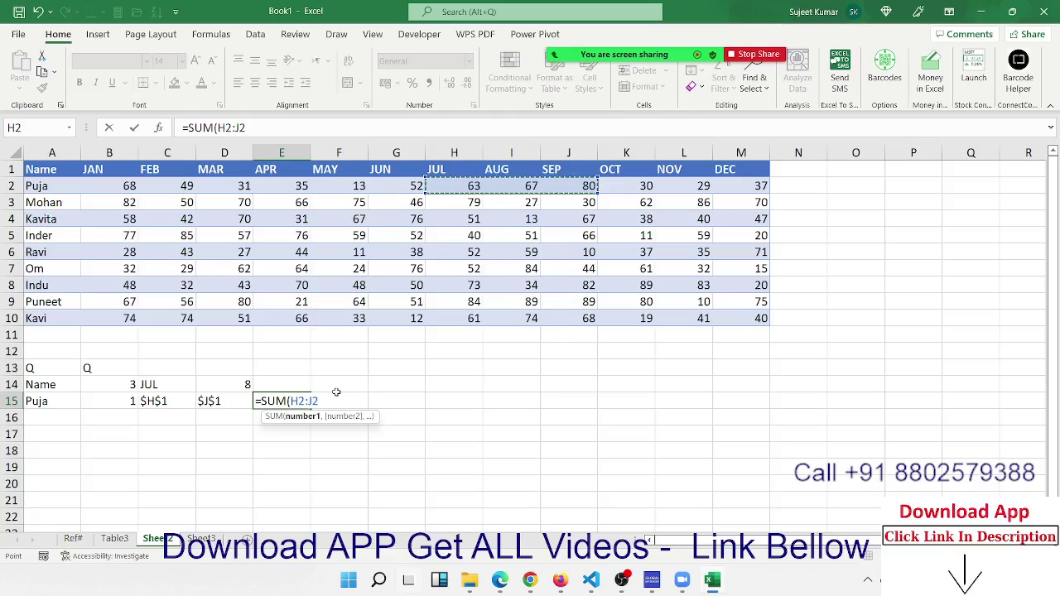
{"action": "key", "text": "BackSpace"}
{"action": "key", "text": "BackSpace"}
{"action": "key", "text": "BackSpace"}
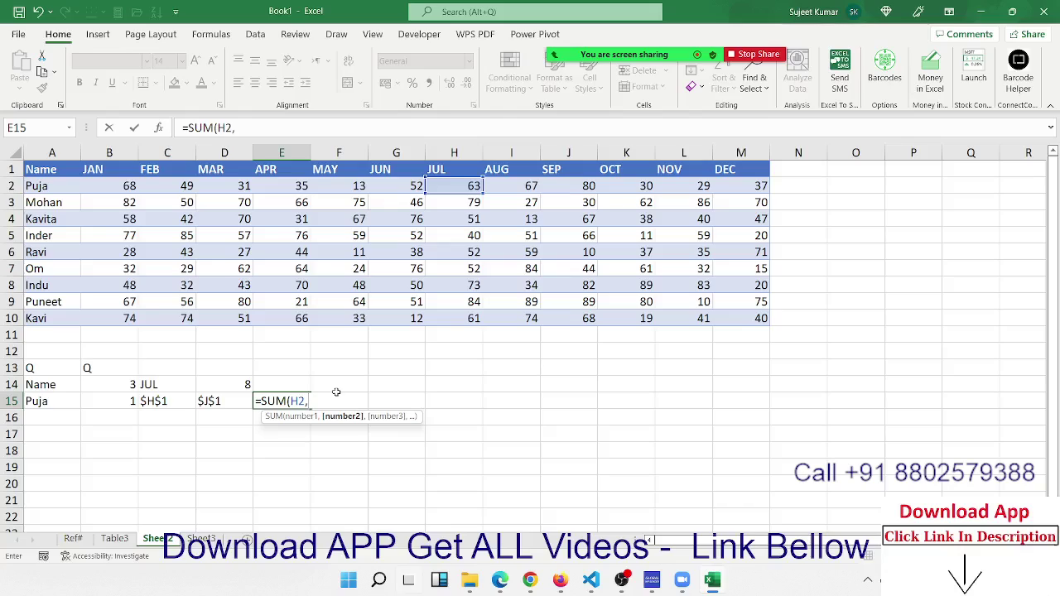
{"action": "left_click", "coordinate": [571, 186]}
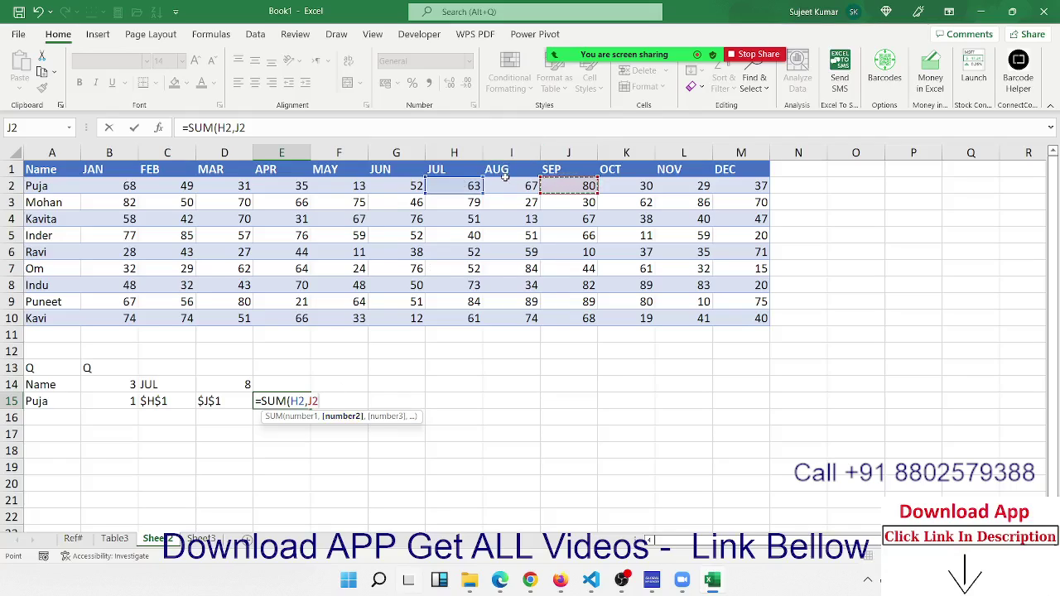
{"action": "key", "text": "Escape"}
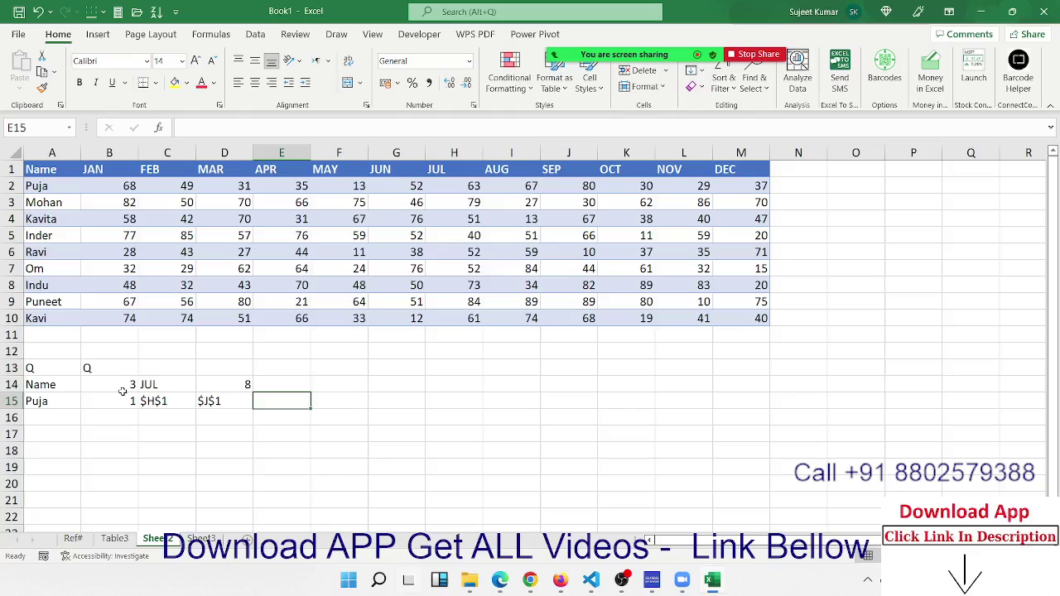
{"action": "left_click", "coordinate": [123, 386]}
- Extend B15's MATCH lookup range to A1:A10 so it returns 2
{"action": "double_click", "coordinate": [121, 403]}
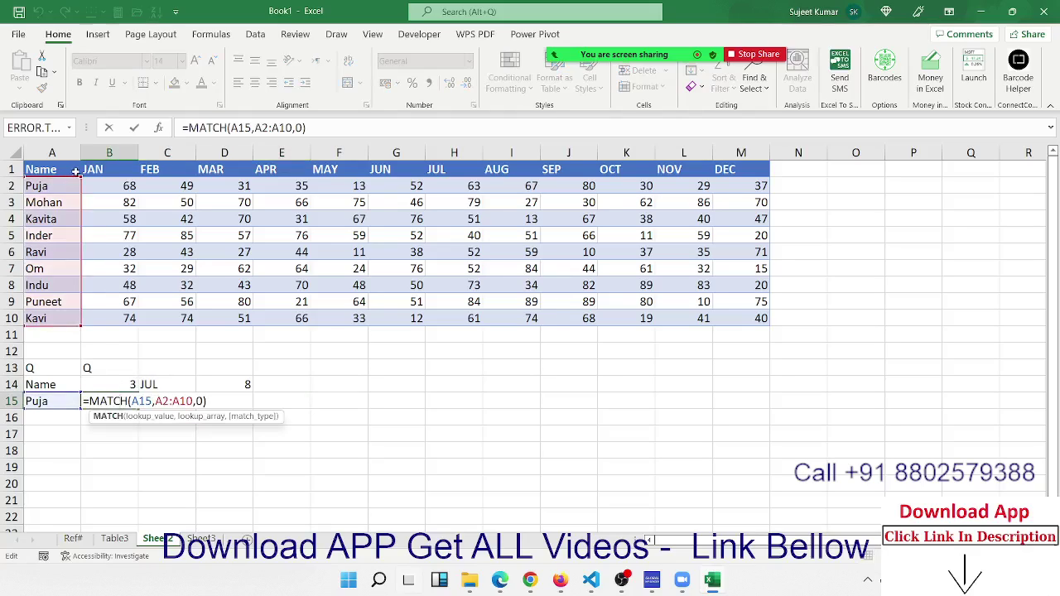
{"action": "left_click_drag", "start_coordinate": [81, 176], "coordinate": [84, 160]}
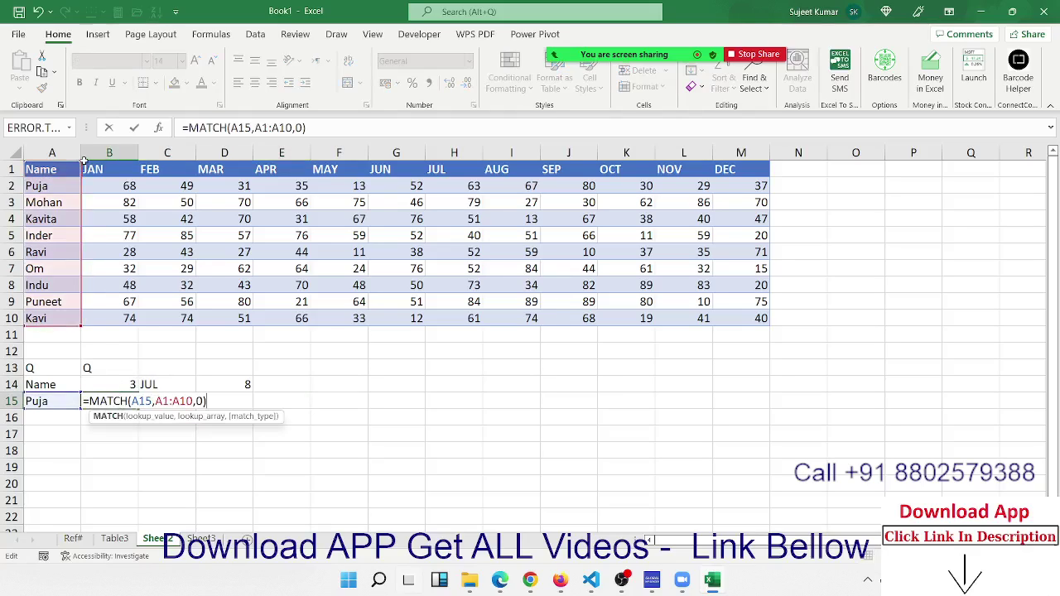
{"action": "key", "text": "Return"}
{"action": "key", "text": "Return"}
{"action": "left_click", "coordinate": [231, 401]}
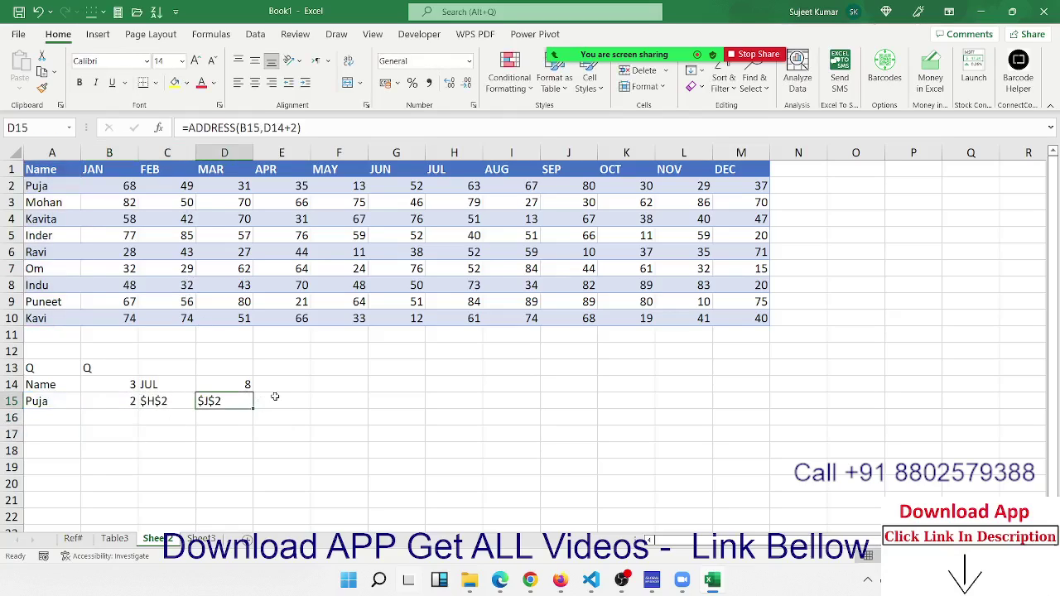
- Enter =C15&":"&D15 in E15, producing $H$2:$J$2
{"action": "left_click", "coordinate": [290, 396]}
{"action": "type", "text": "="}
{"action": "key", "text": "Left"}
{"action": "key", "text": "Left"}
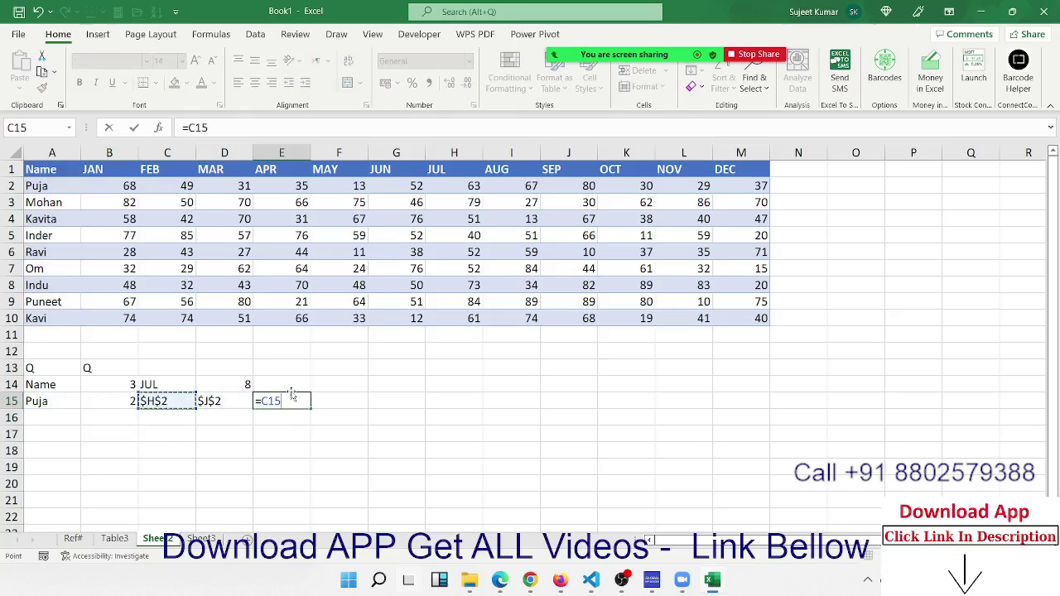
{"action": "type", "text": "&\":\""}
{"action": "type", "text": "&"}
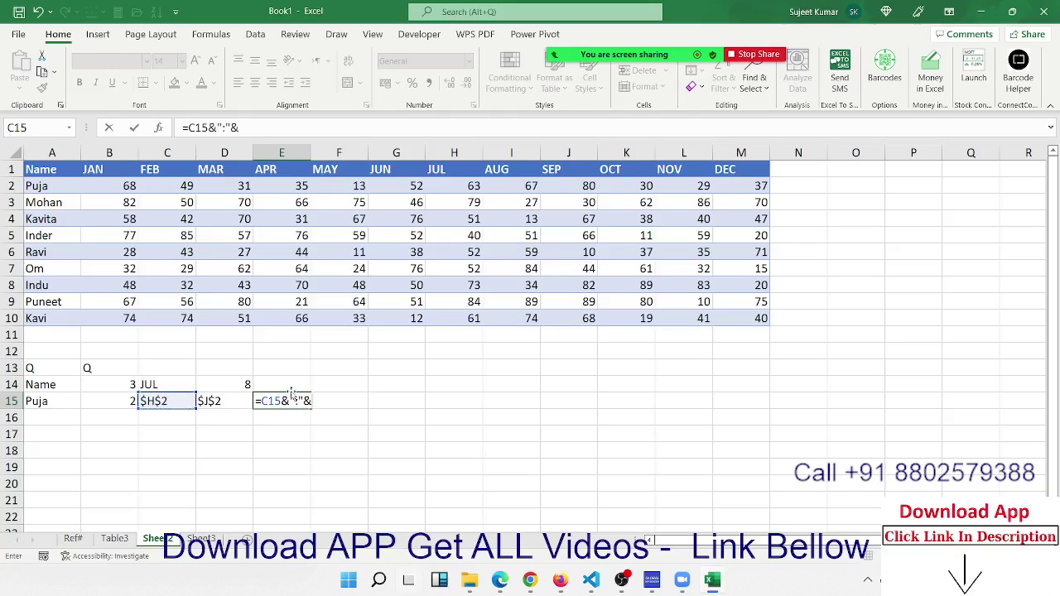
{"action": "left_click", "coordinate": [236, 411]}
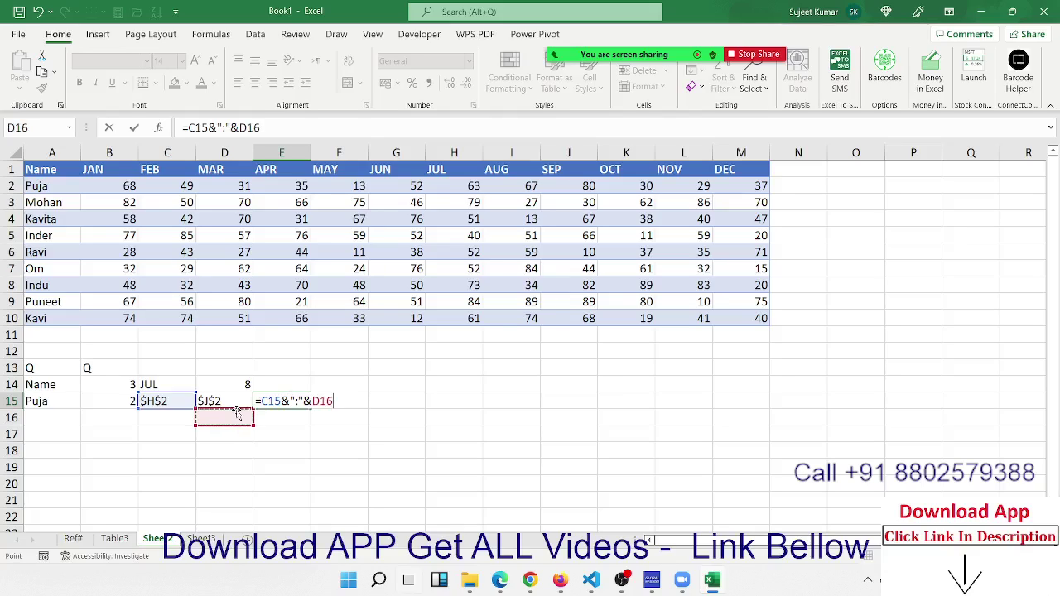
{"action": "left_click", "coordinate": [238, 401]}
{"action": "key", "text": "Return"}
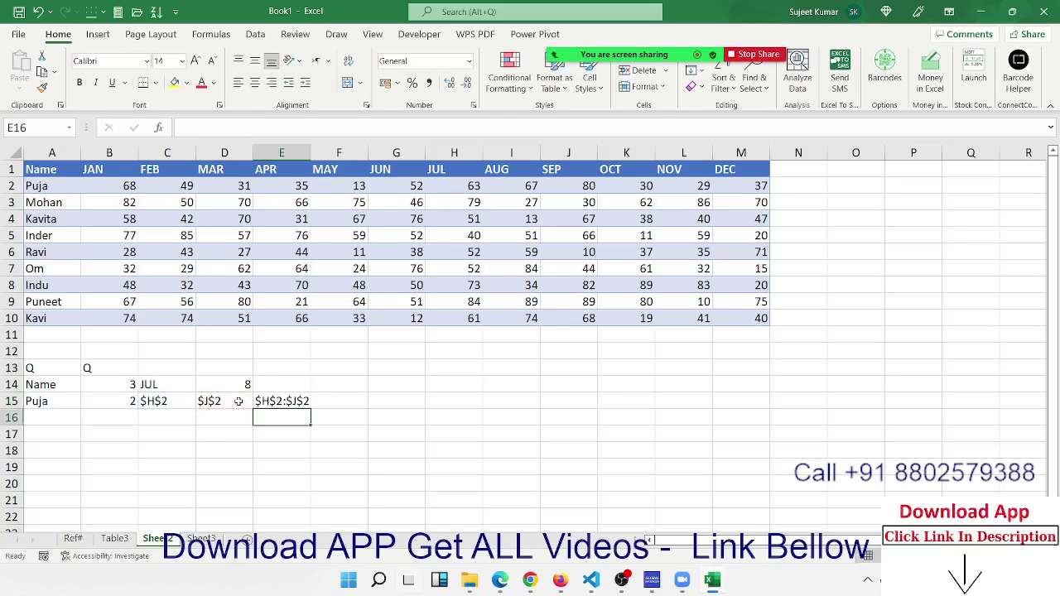
{"action": "key", "text": "Up"}
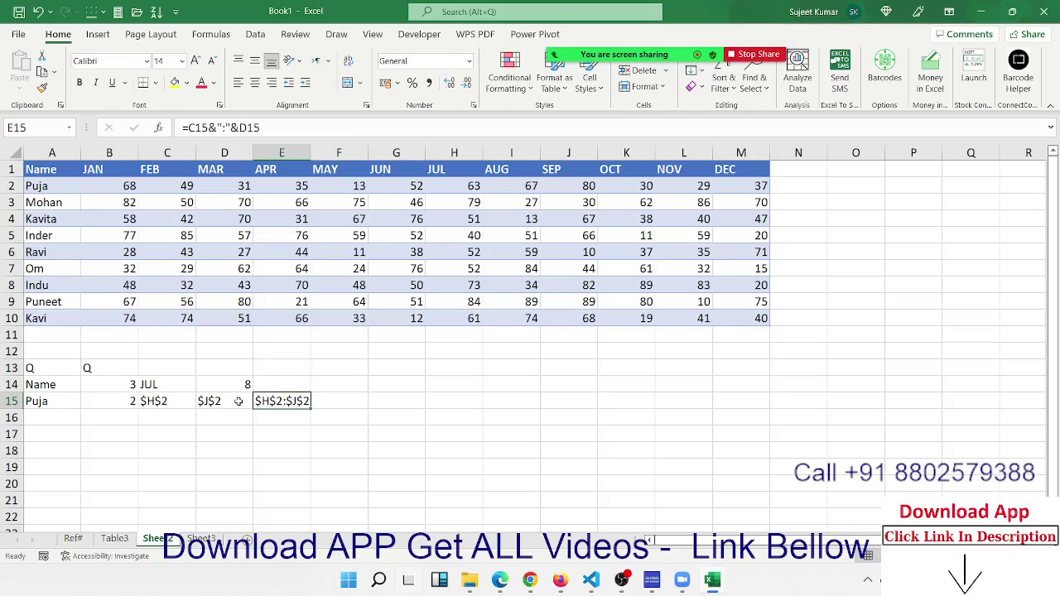
{"action": "key", "text": "Right"}
- Enter =SUM(E15) in F15 and compare it with E15's formula
{"action": "type", "text": "="}
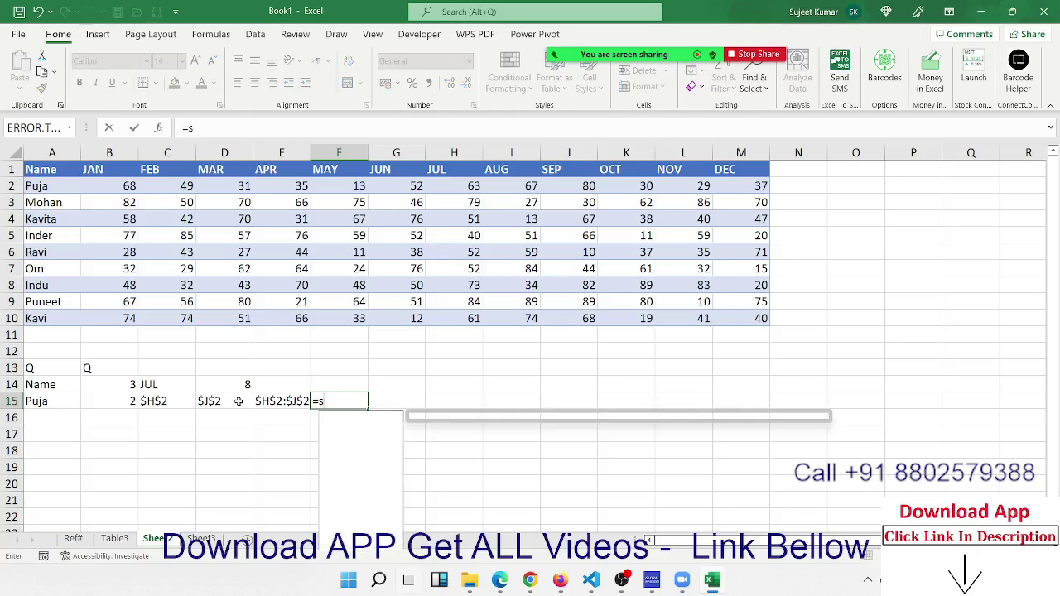
{"action": "type", "text": "sum"}
{"action": "key", "text": "Tab"}
{"action": "key", "text": "Left"}
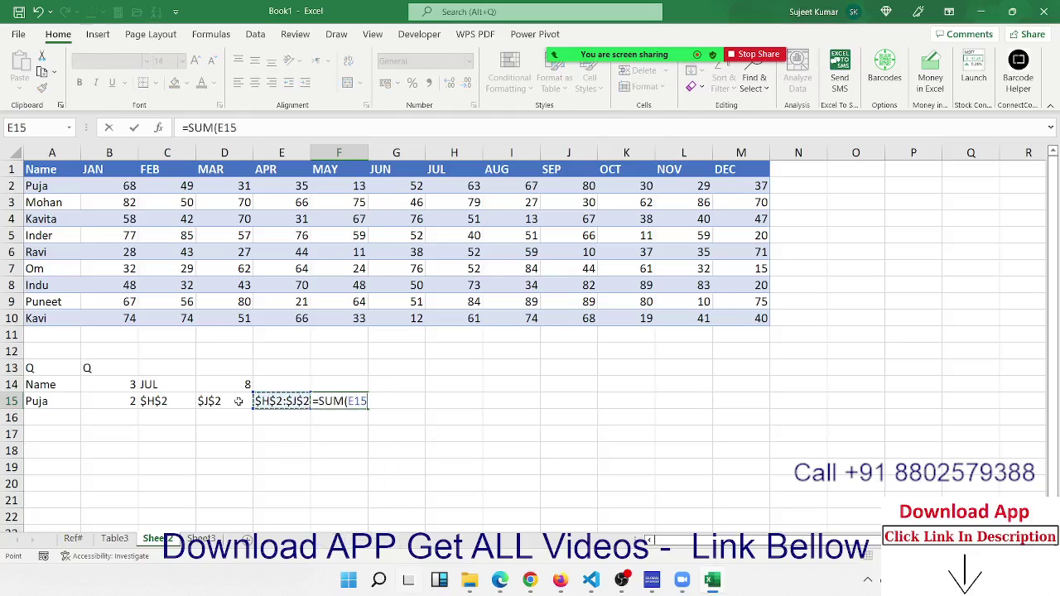
{"action": "key", "text": "ctrl+Return"}
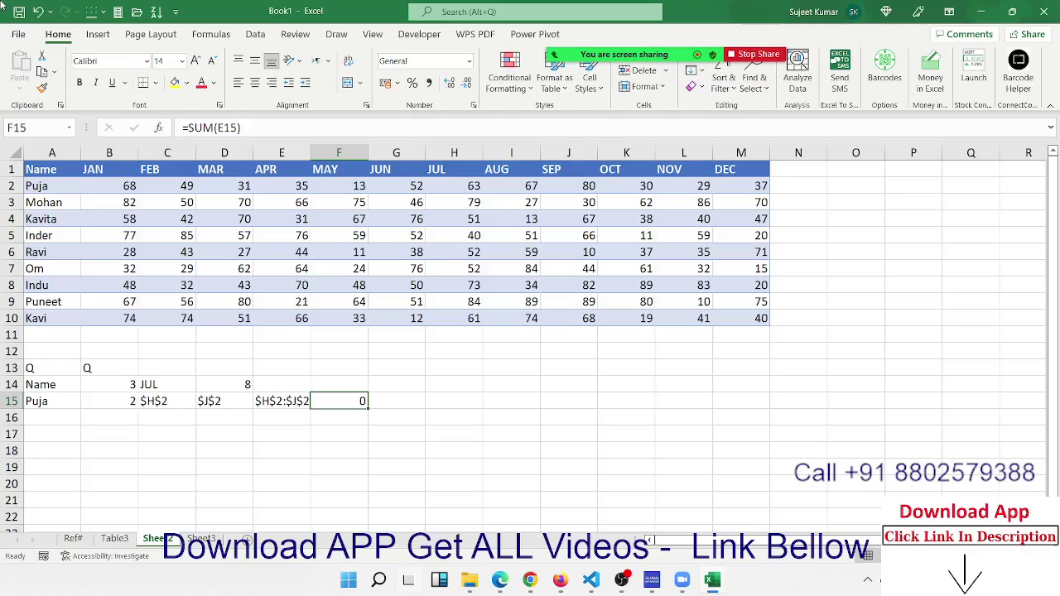
{"action": "key", "text": "Left"}
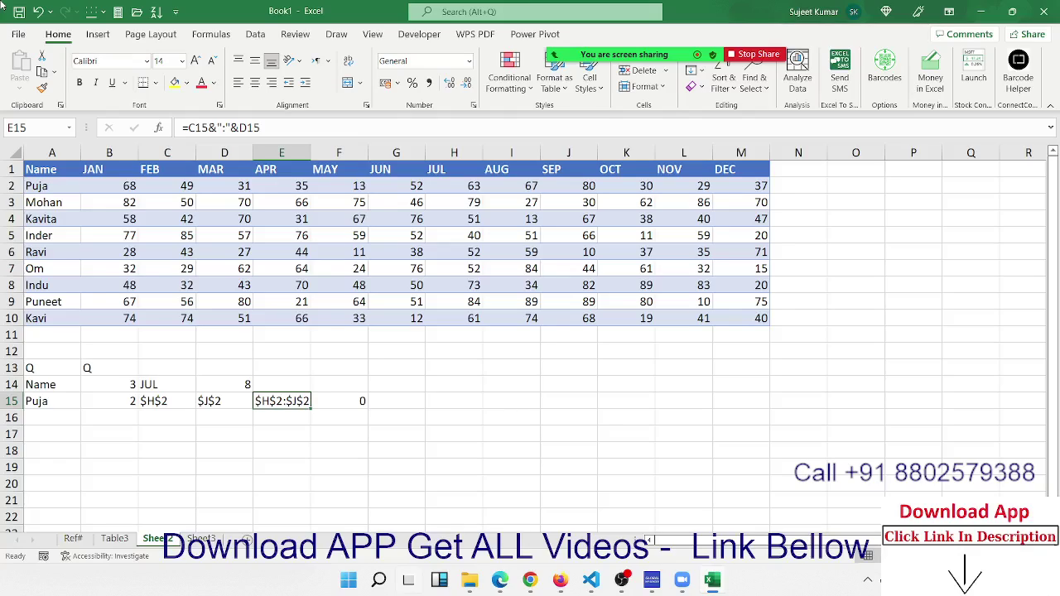
{"action": "key", "text": "Right"}
{"action": "key", "text": "Left"}
{"action": "key", "text": "Right"}
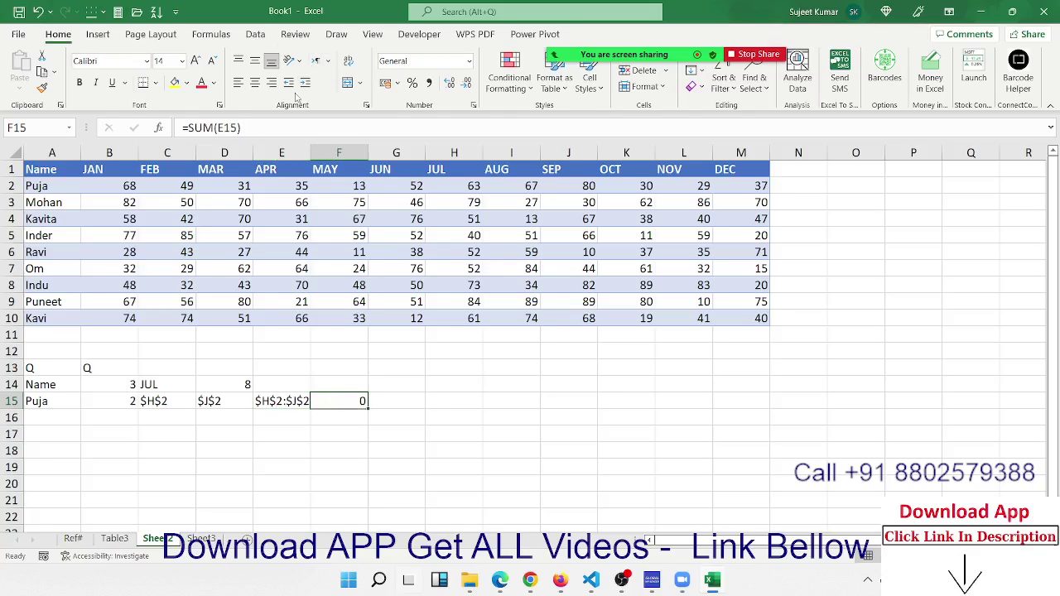
- Change F15 to =SUM(INDIRECT(E15)), totalling 210
{"action": "key", "text": "F2"}
{"action": "double_click", "coordinate": [228, 127]}
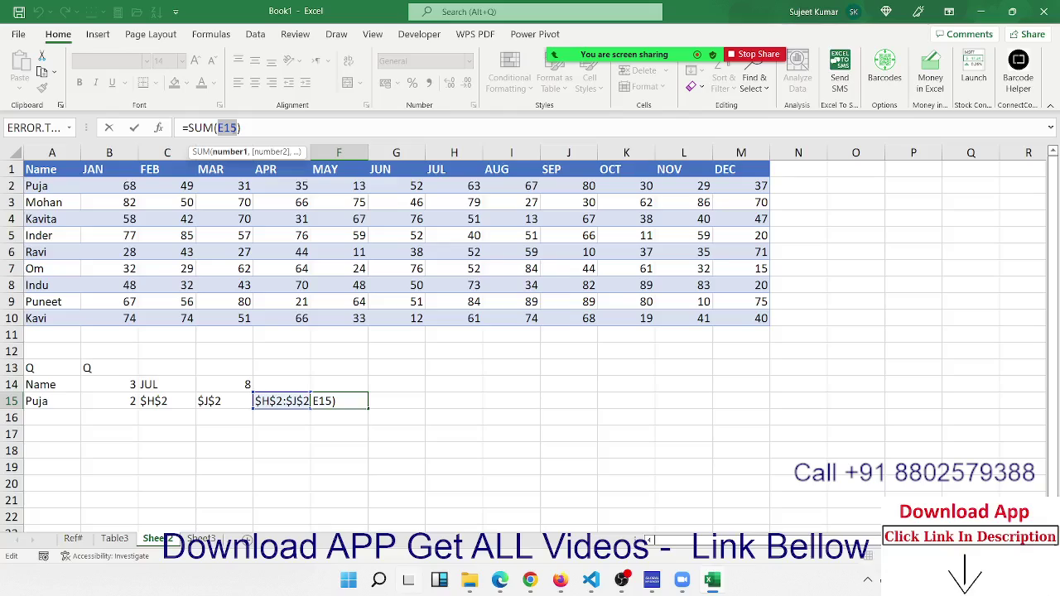
{"action": "type", "text": "ind"}
{"action": "key", "text": "Down"}
{"action": "key", "text": "Tab"}
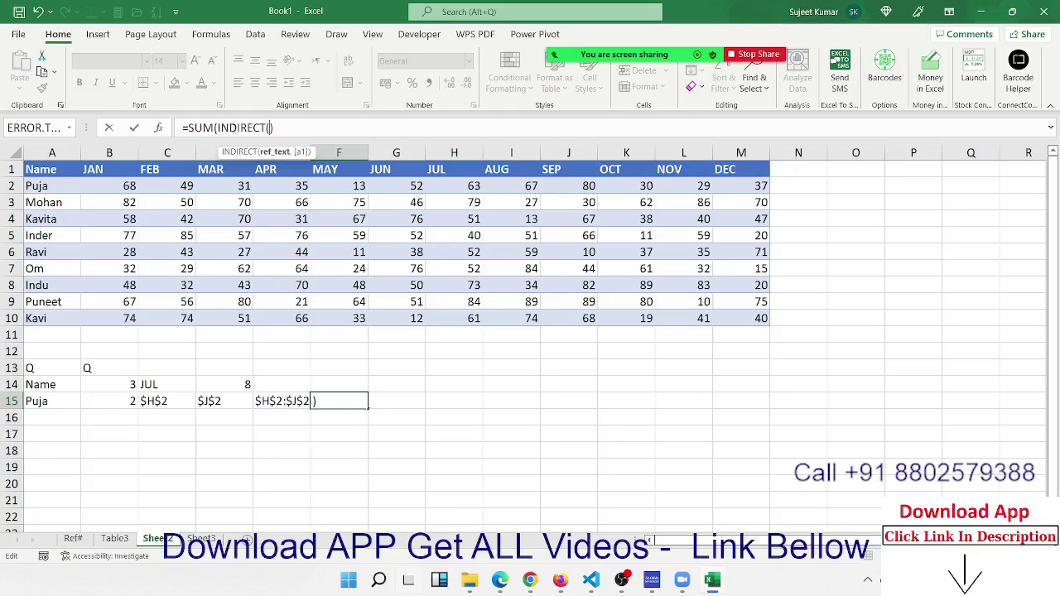
{"action": "left_click", "coordinate": [278, 403]}
{"action": "type", "text": ")"}
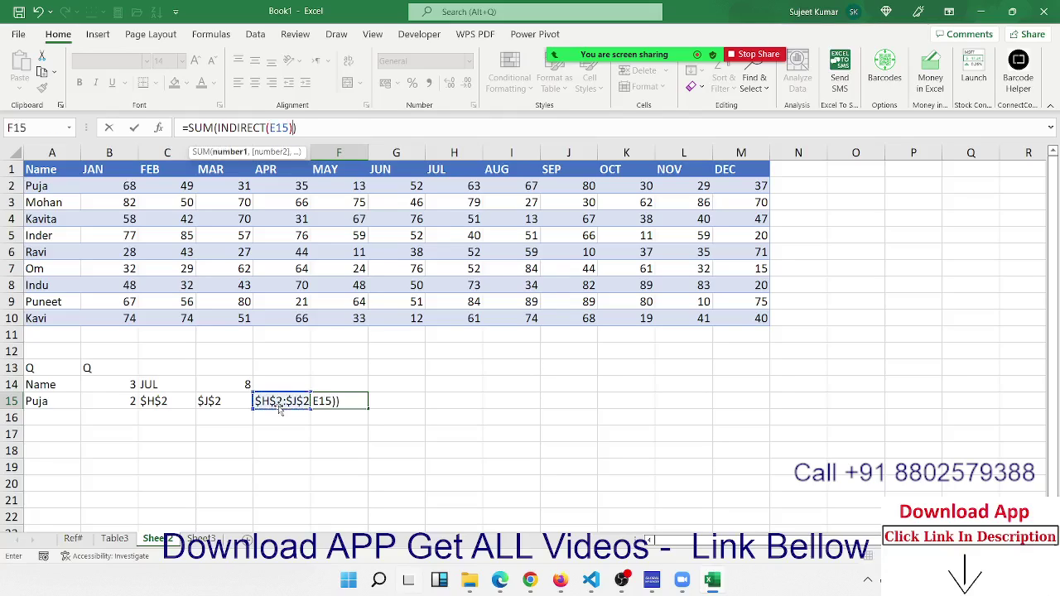
{"action": "key", "text": "ctrl+Return"}
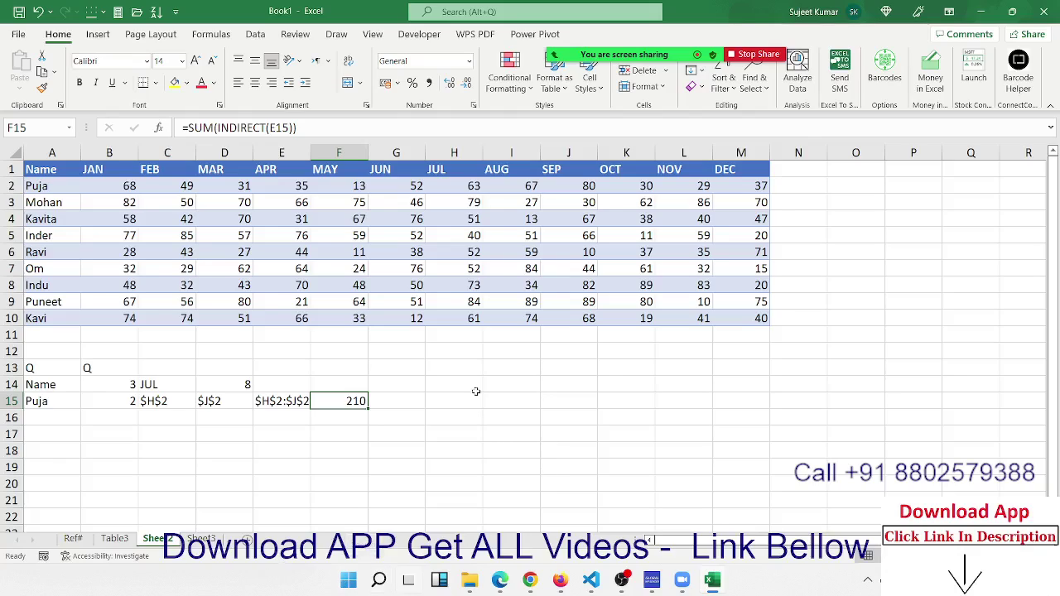
- Replace C14 in D14's MATCH with C14's CHOOSE formula, still returning 8
{"action": "mouse_move", "coordinate": [602, 36]}
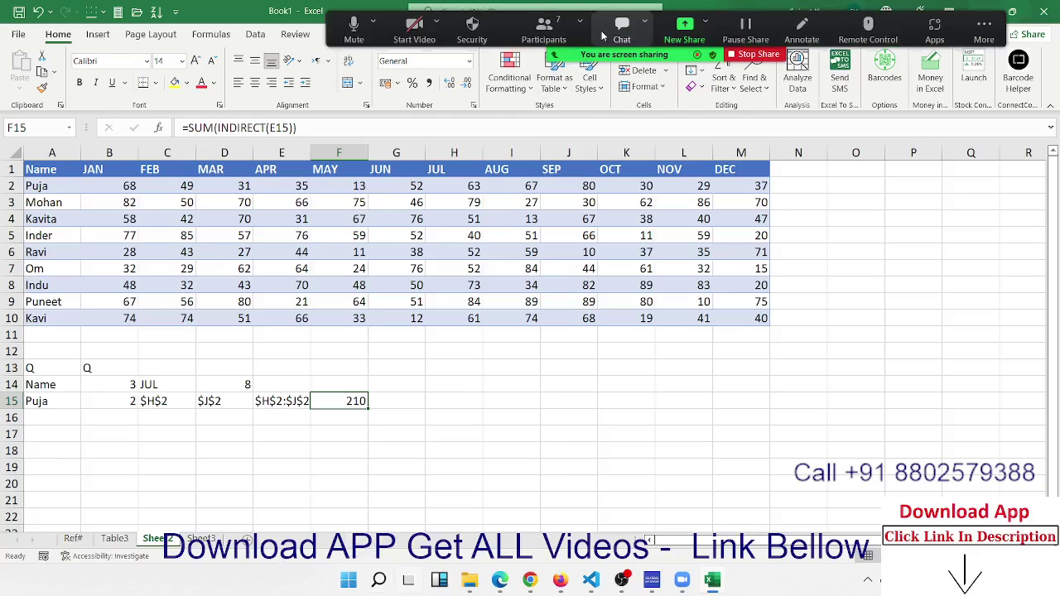
{"action": "left_click", "coordinate": [141, 400]}
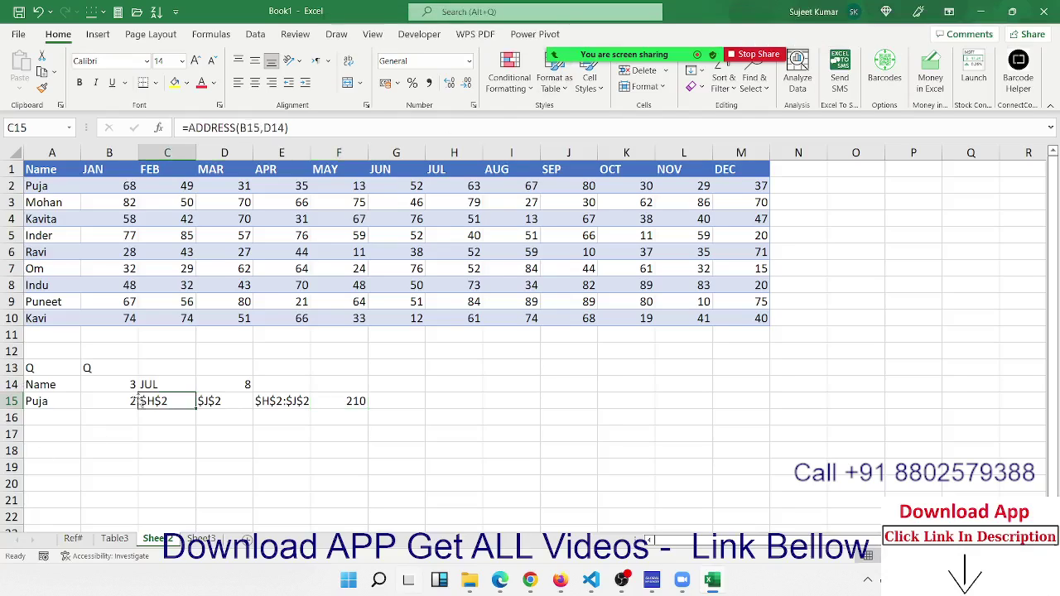
{"action": "left_click", "coordinate": [132, 386]}
{"action": "left_click", "coordinate": [145, 383]}
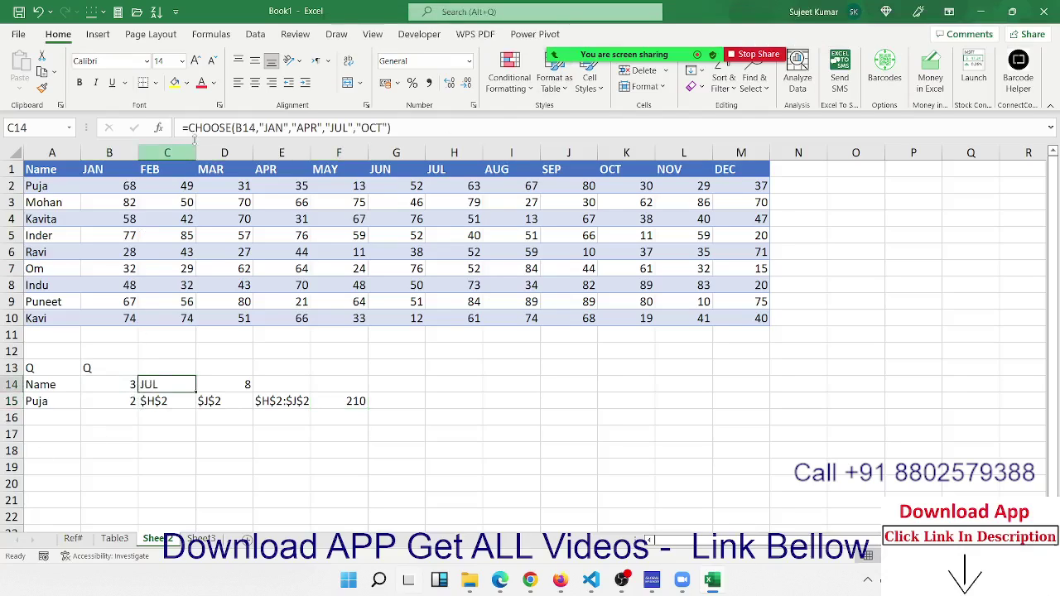
{"action": "left_click_drag", "start_coordinate": [189, 128], "coordinate": [391, 128]}
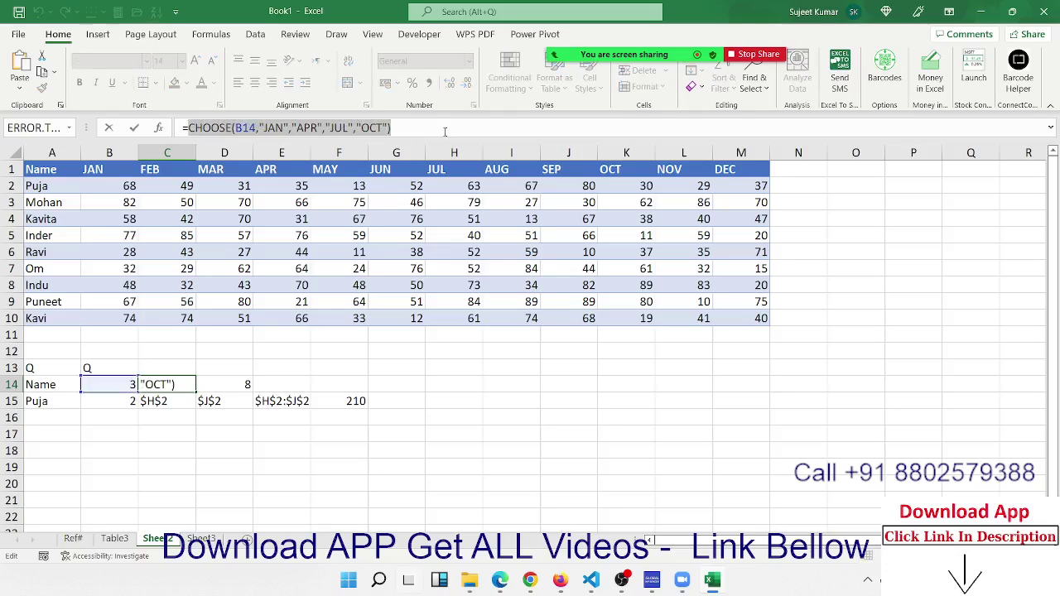
{"action": "key", "text": "Escape"}
{"action": "left_click", "coordinate": [236, 382]}
{"action": "double_click", "coordinate": [244, 385]}
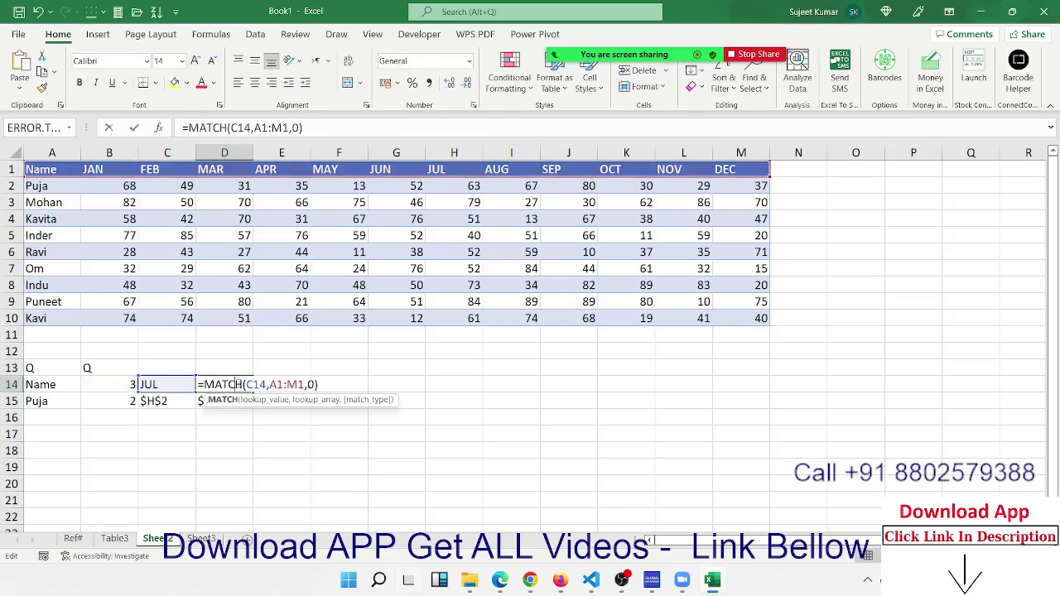
{"action": "double_click", "coordinate": [256, 385]}
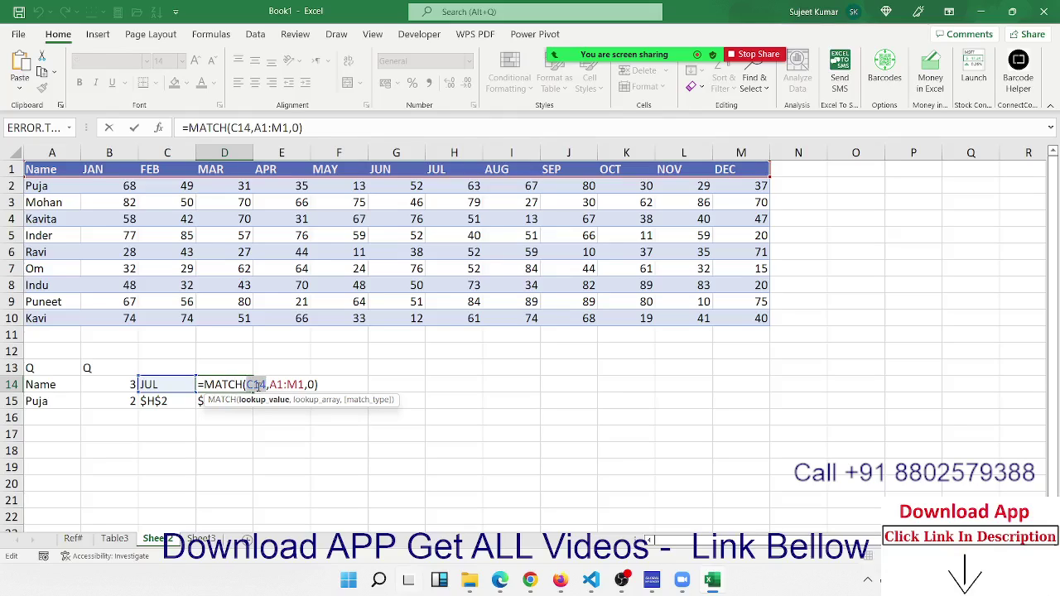
{"action": "key", "text": "ctrl+v"}
{"action": "key", "text": "Return"}
- Swap the D14 reference in the C15 and D15 ADDRESS formulas for the nested MATCH
{"action": "left_click", "coordinate": [250, 386]}
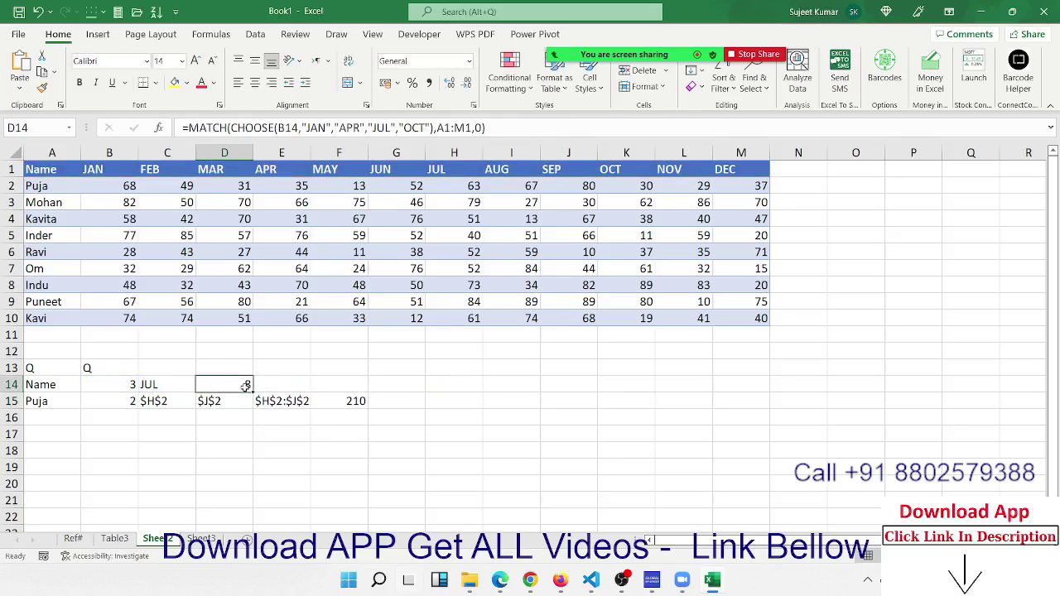
{"action": "double_click", "coordinate": [235, 384]}
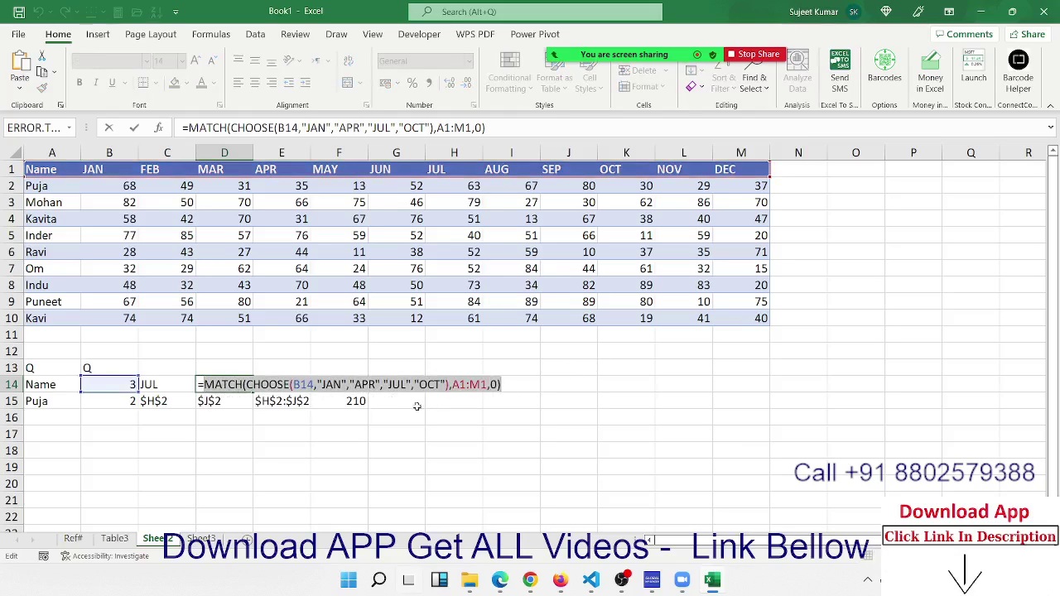
{"action": "key", "text": "Escape"}
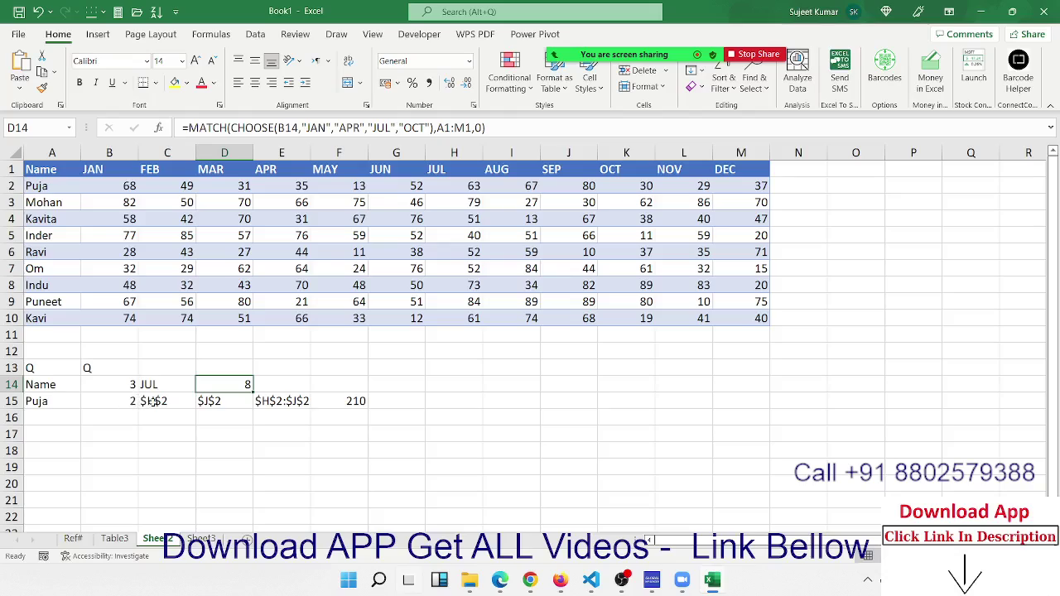
{"action": "left_click", "coordinate": [153, 401]}
{"action": "double_click", "coordinate": [152, 401]}
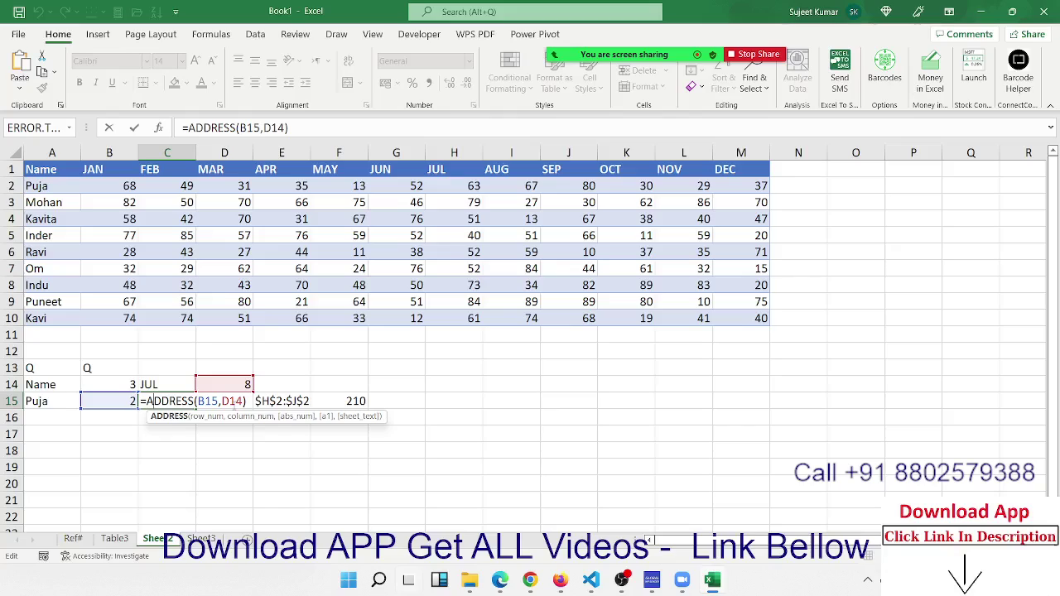
{"action": "double_click", "coordinate": [232, 402]}
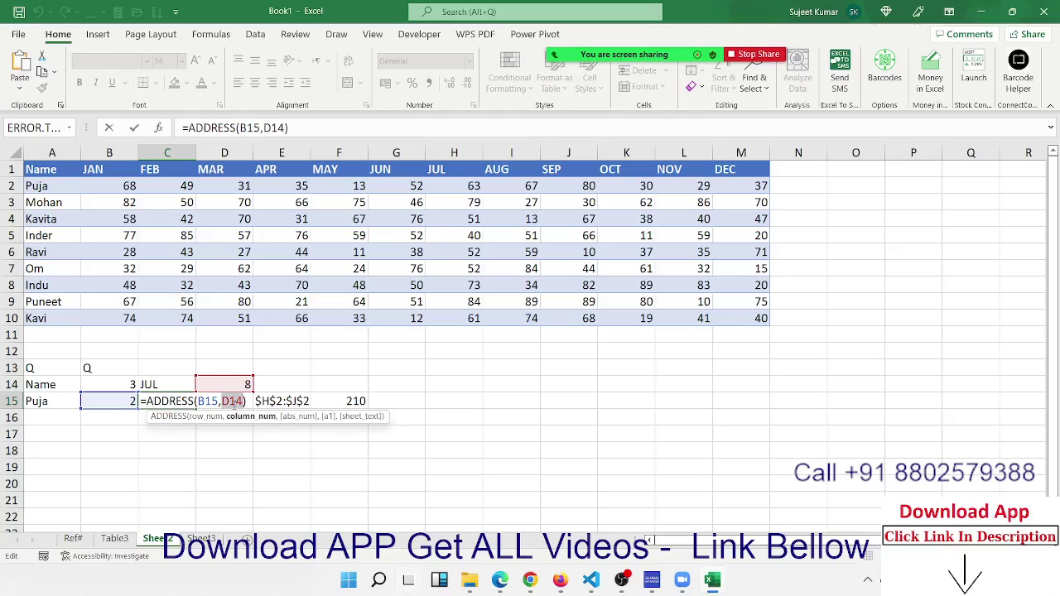
{"action": "key", "text": "Return"}
{"action": "double_click", "coordinate": [233, 402]}
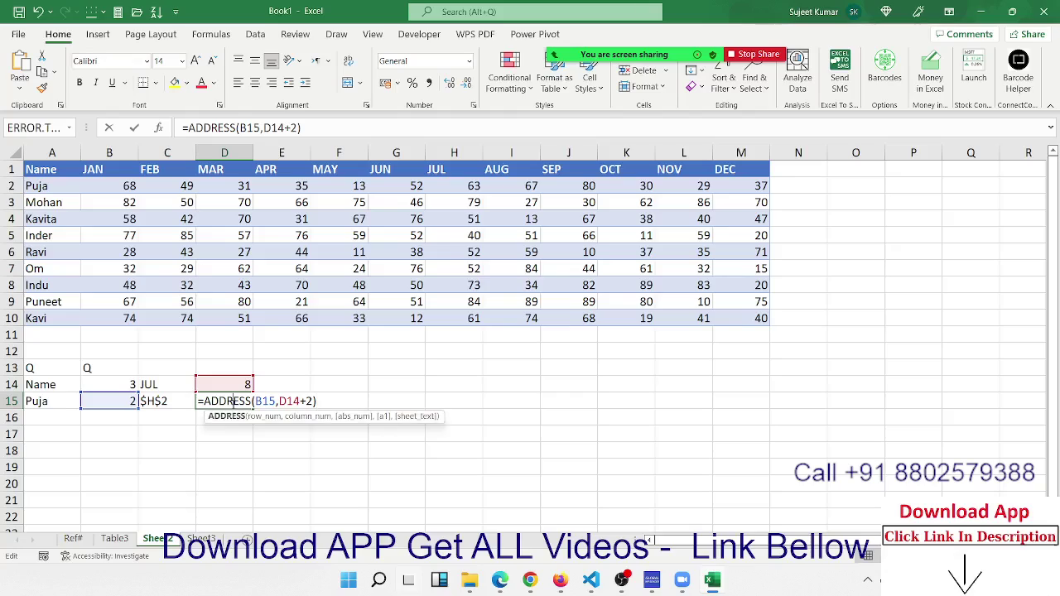
{"action": "double_click", "coordinate": [286, 401]}
{"action": "key", "text": "ctrl+v"}
{"action": "key", "text": "Return"}
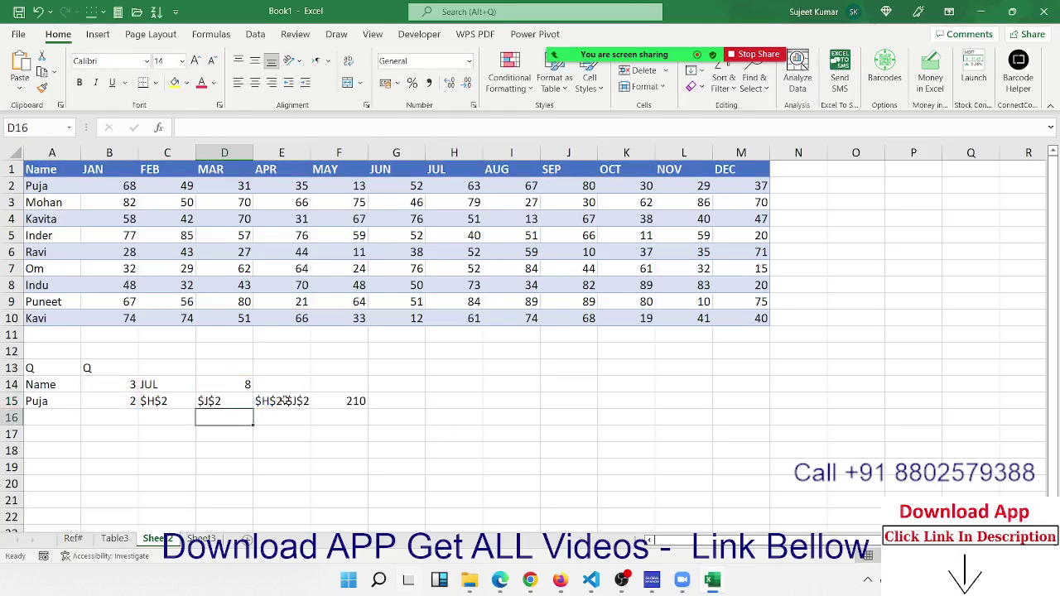
{"action": "left_click", "coordinate": [186, 385]}
{"action": "left_click_drag", "start_coordinate": [217, 380], "coordinate": [217, 380]}
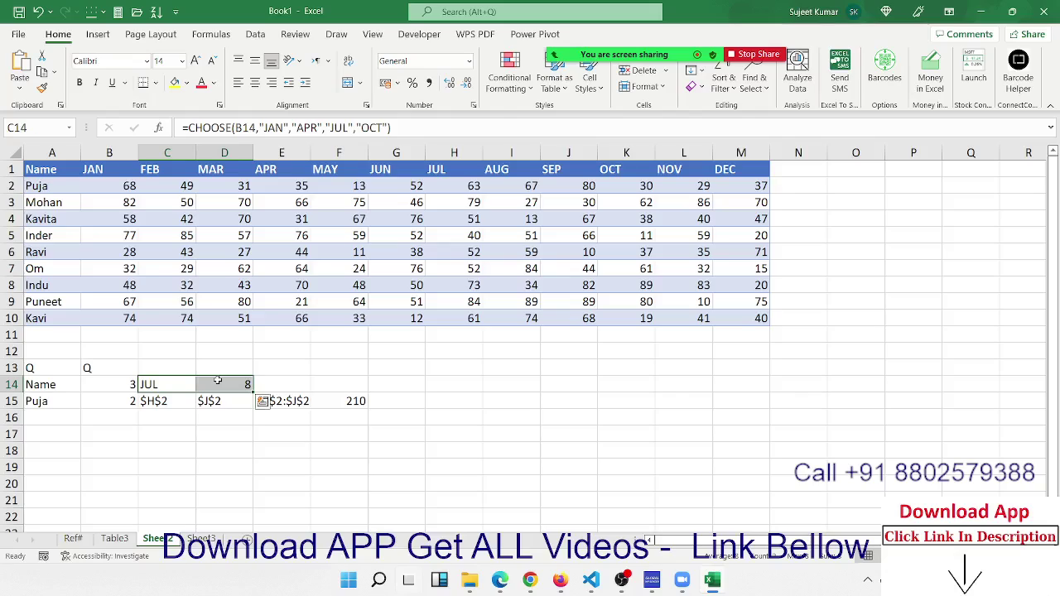
{"action": "key", "text": "Delete"}
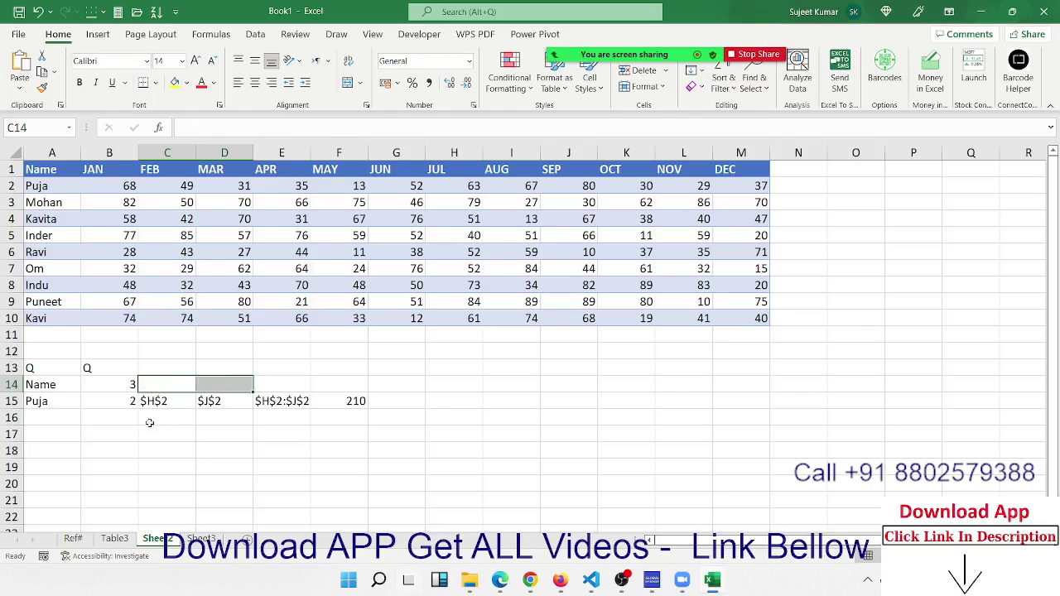
{"action": "left_click", "coordinate": [133, 404]}
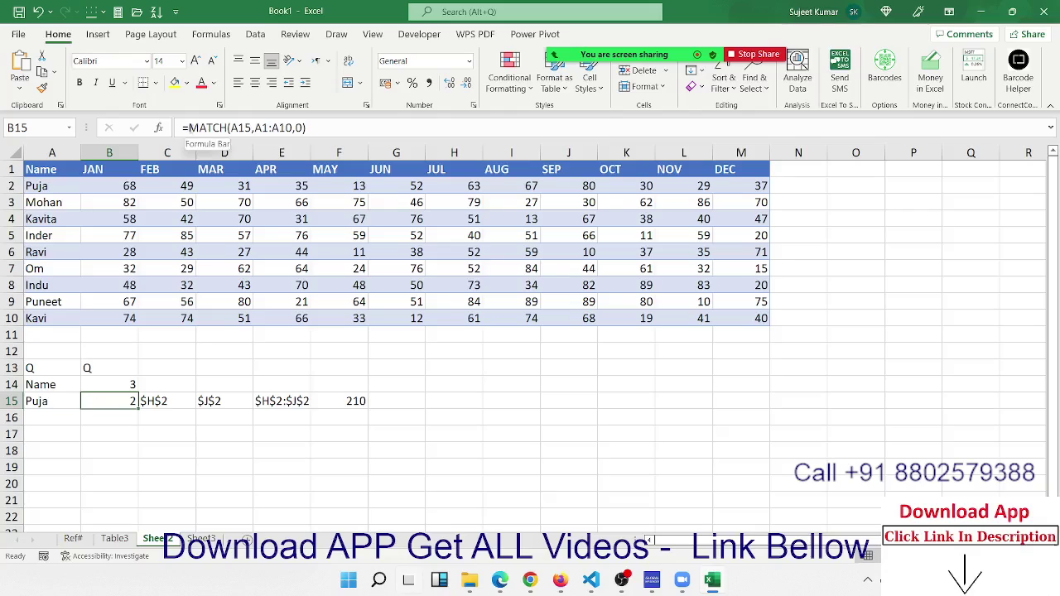
{"action": "left_click", "coordinate": [207, 129]}
{"action": "key", "text": "Escape"}
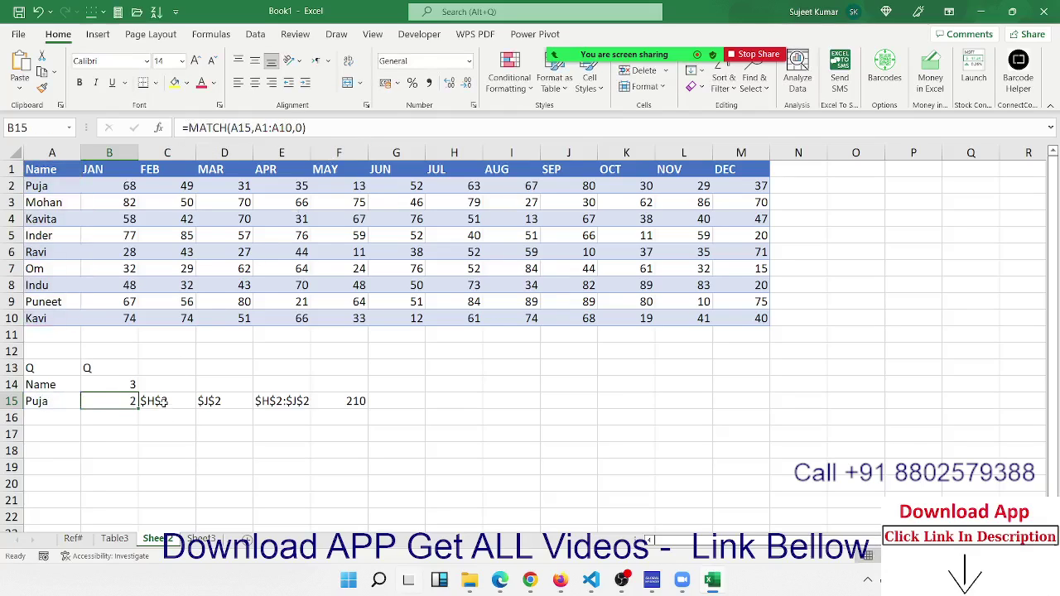
{"action": "double_click", "coordinate": [163, 401]}
{"action": "double_click", "coordinate": [208, 400]}
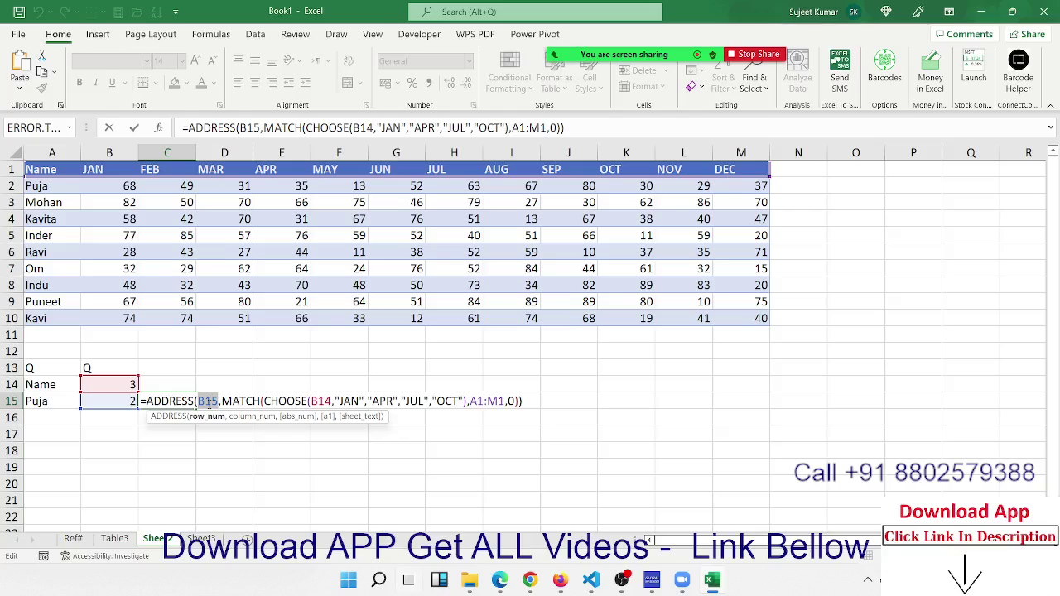
{"action": "type", "text": "MATCH(A15,A1:A10,0)"}
{"action": "key", "text": "Return"}
{"action": "double_click", "coordinate": [240, 401]}
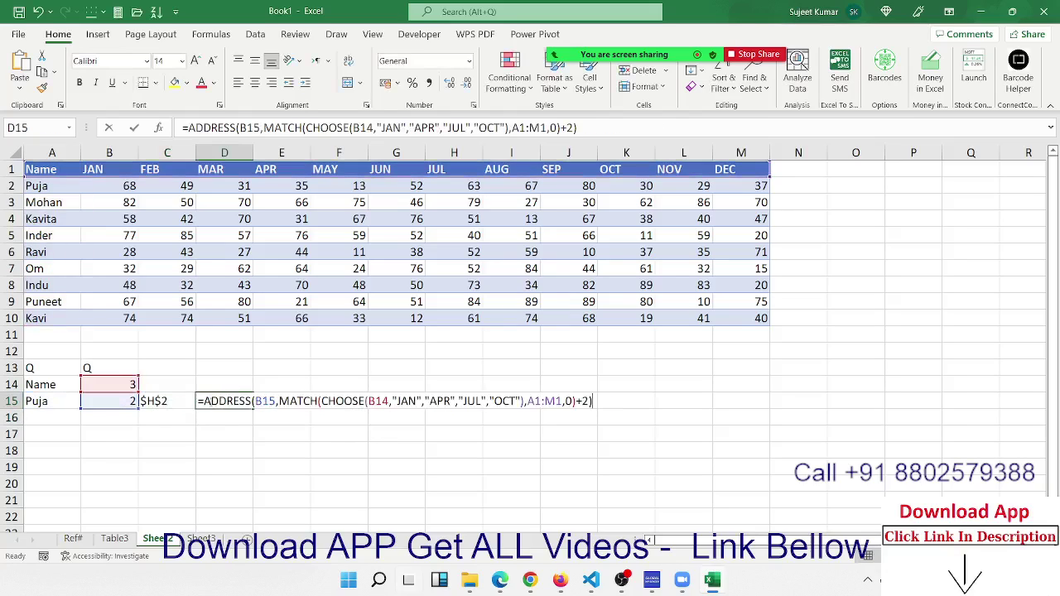
{"action": "double_click", "coordinate": [264, 401]}
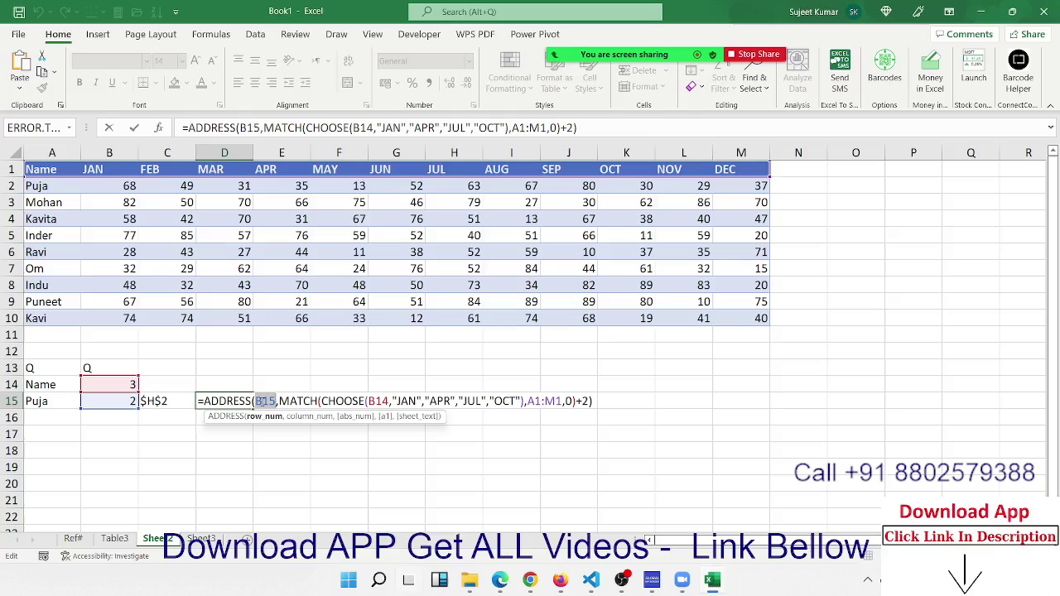
{"action": "type", "text": "MATCH(A15,A1:A10,0)"}
{"action": "key", "text": "Return"}
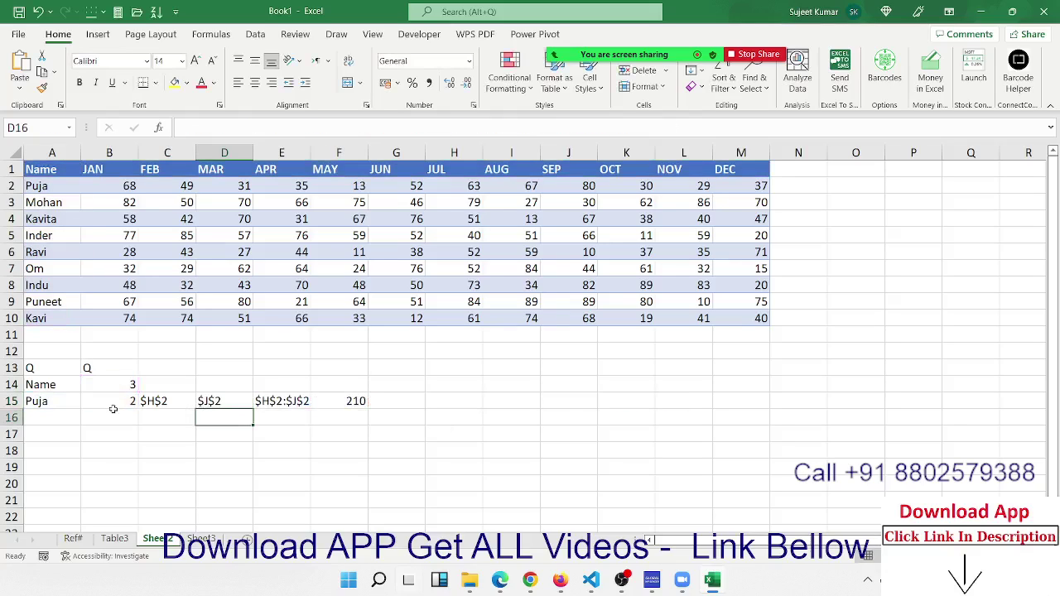
{"action": "key", "text": "Left"}
{"action": "key", "text": "Left"}
{"action": "left_click", "coordinate": [114, 401]}
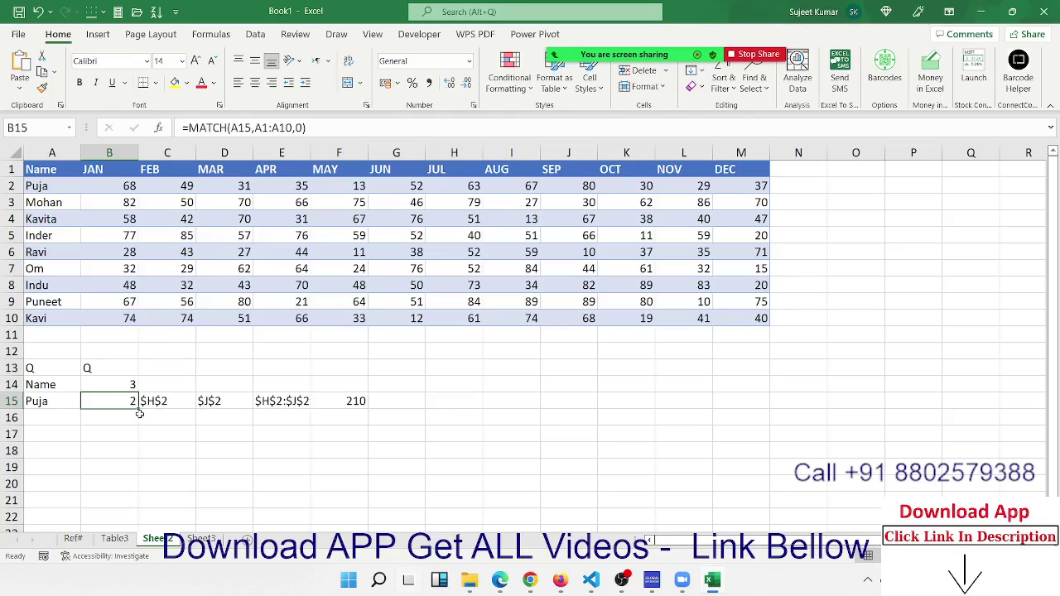
{"action": "left_click", "coordinate": [161, 406]}
{"action": "double_click", "coordinate": [151, 403]}
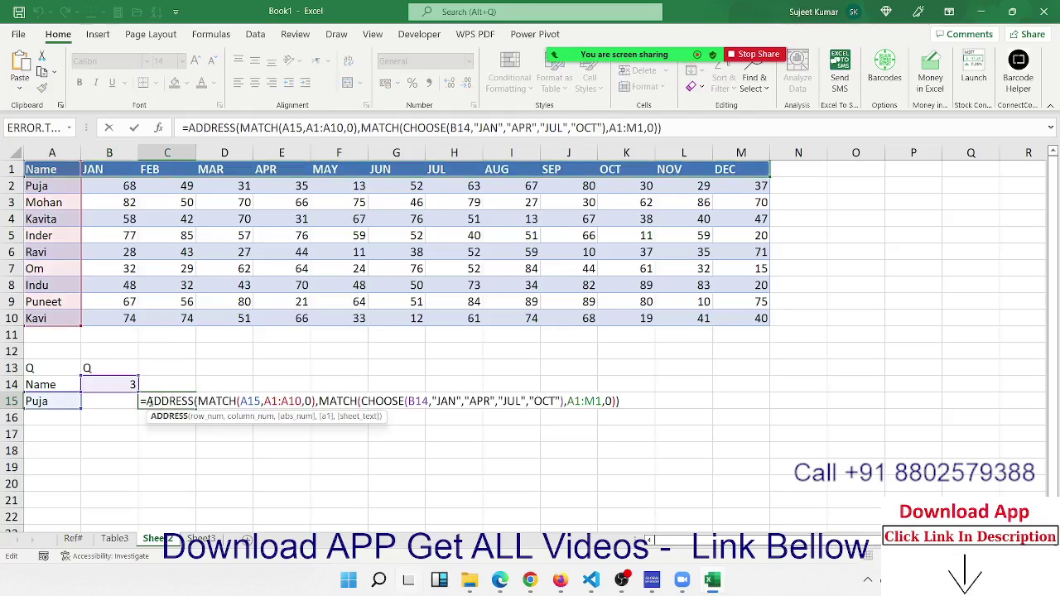
{"action": "key", "text": "Escape"}
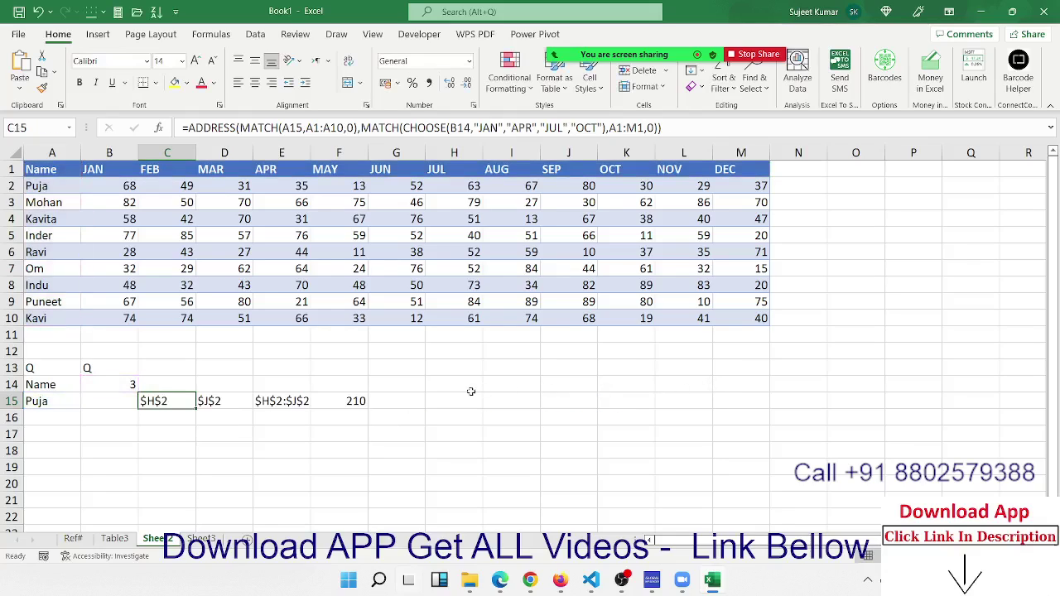
- Replace the C15 reference in E15's formula with the copied ADDRESS expression
{"action": "left_click", "coordinate": [286, 410]}
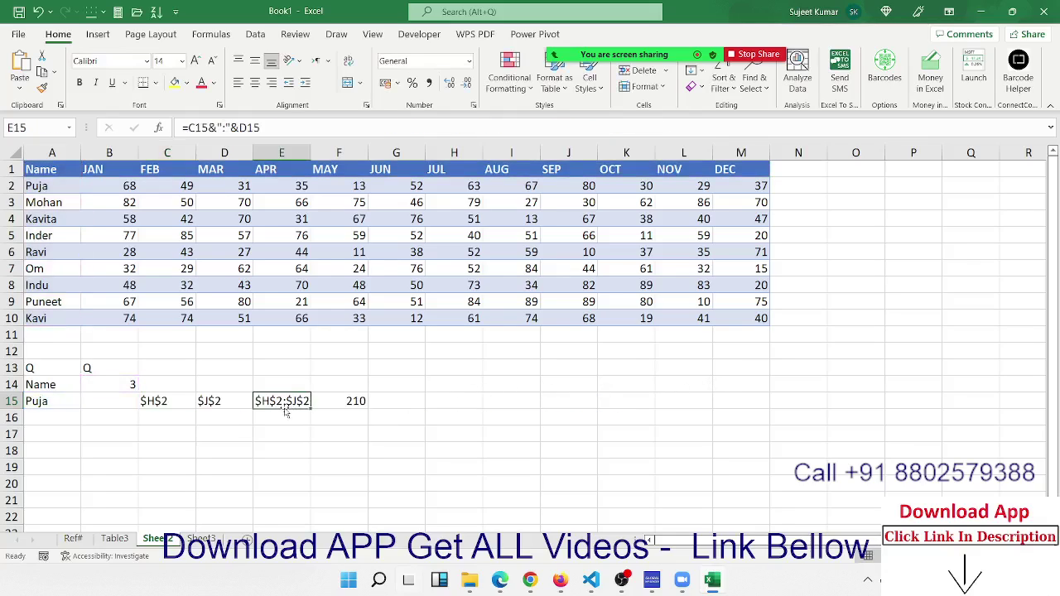
{"action": "double_click", "coordinate": [285, 405]}
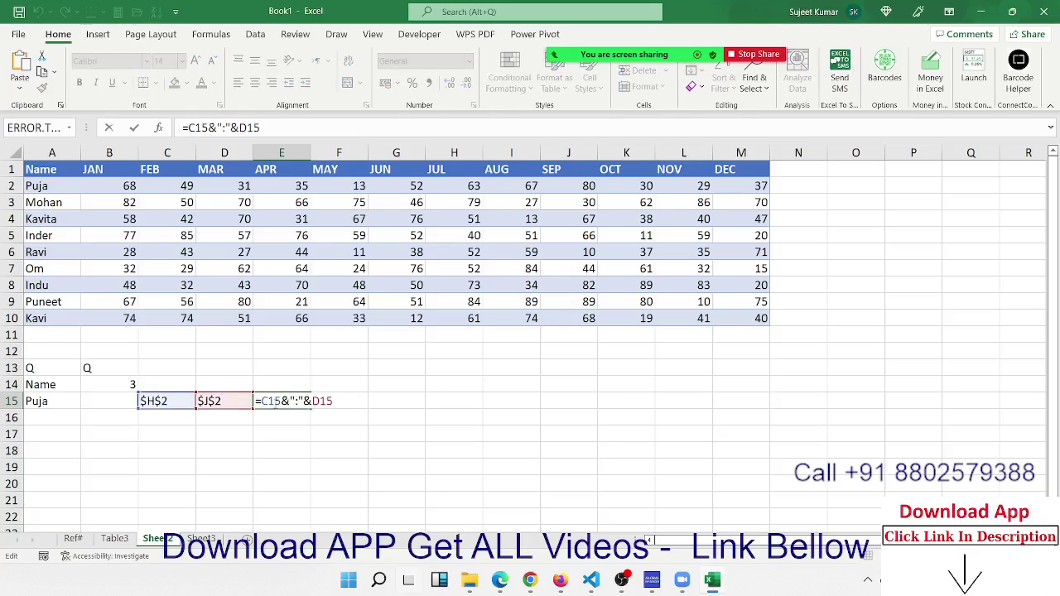
{"action": "double_click", "coordinate": [273, 402]}
{"action": "type", "text": "ADDRESS(MATCH(A15,A1:A10,0),MATCH(CHOOSE(B14,\"JAN\",\"APR\",\"JUL\",\"OCT\"),A1:M1,0))"}
{"action": "key", "text": "Return"}
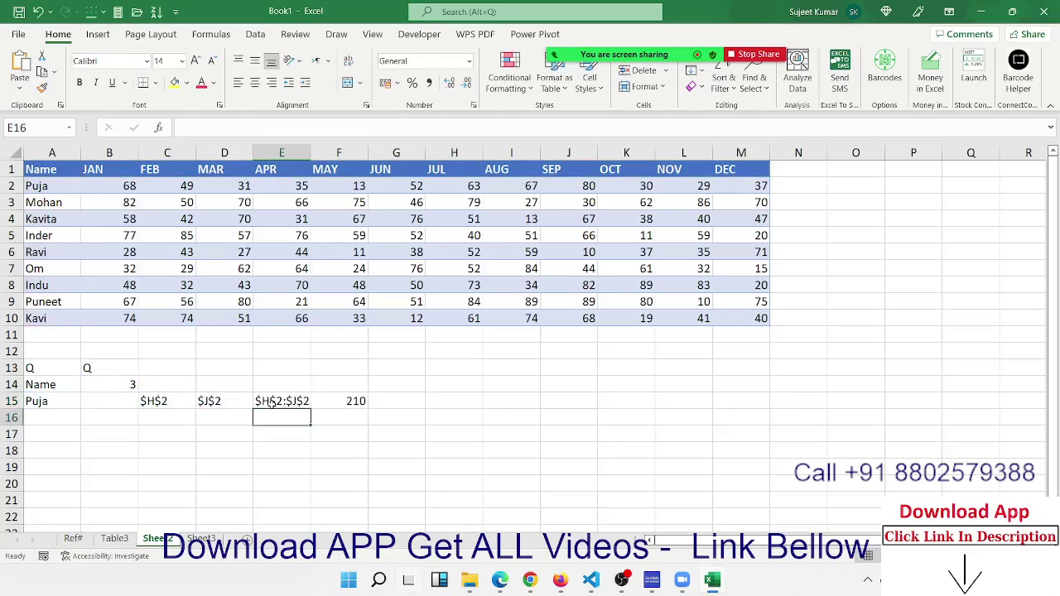
- Replace E15's D15 reference with D15's ADDRESS formula, still giving $H$2:$J$2
{"action": "left_click", "coordinate": [225, 403]}
{"action": "double_click", "coordinate": [225, 401]}
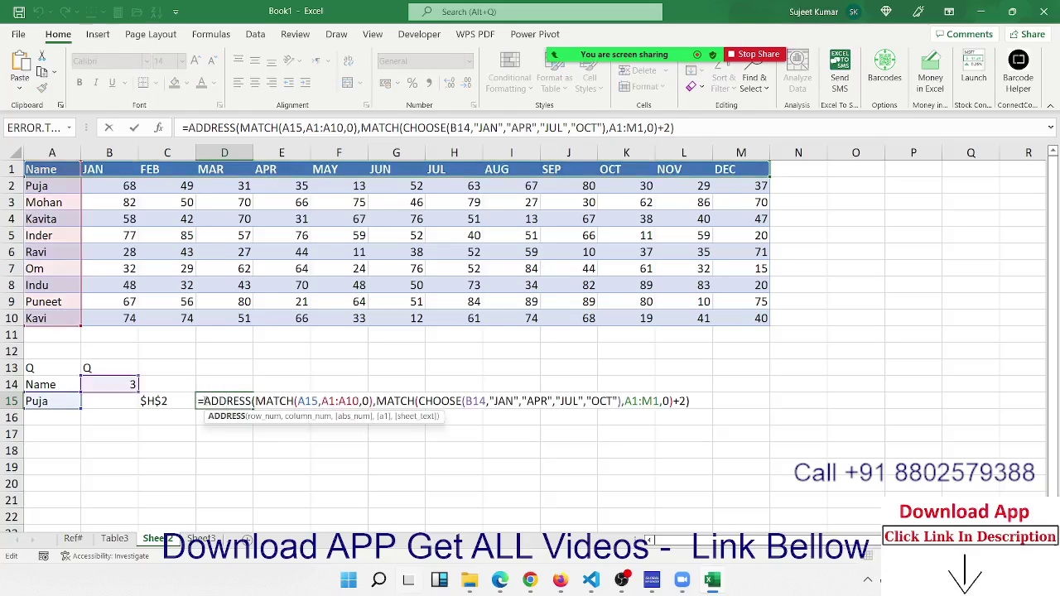
{"action": "left_click_drag", "start_coordinate": [199, 401], "coordinate": [690, 402]}
{"action": "key", "text": "ctrl+c"}
{"action": "key", "text": "Escape"}
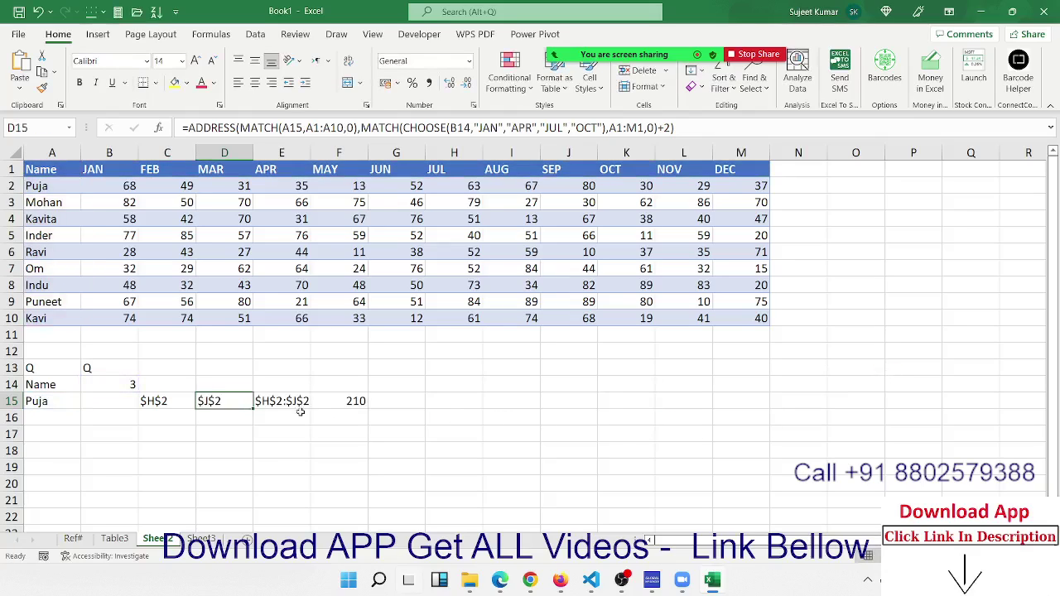
{"action": "left_click", "coordinate": [294, 403]}
{"action": "double_click", "coordinate": [294, 404]}
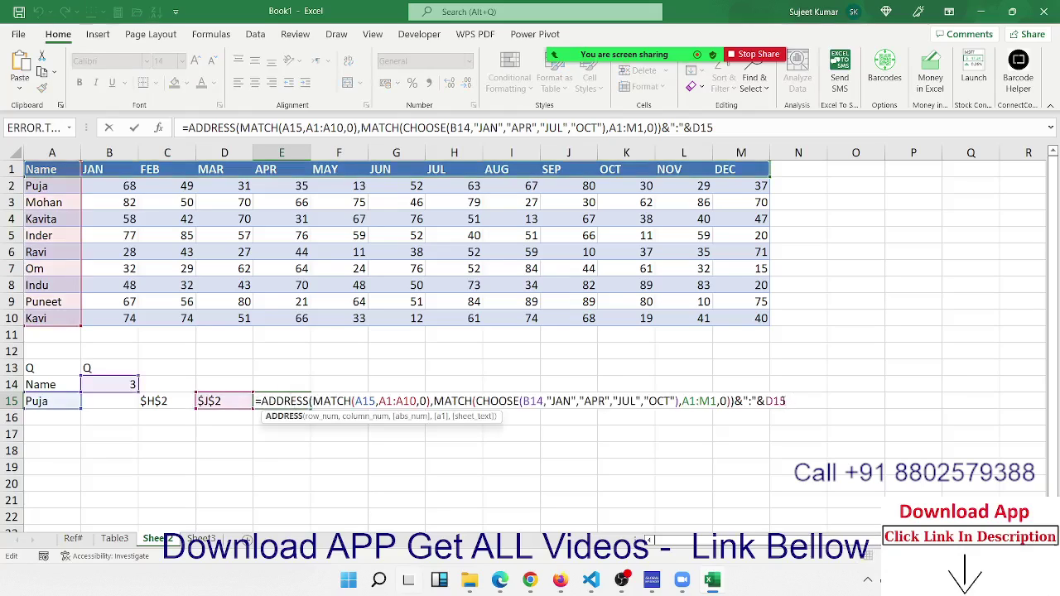
{"action": "double_click", "coordinate": [778, 400]}
{"action": "key", "text": "ctrl+v"}
{"action": "key", "text": "Return"}
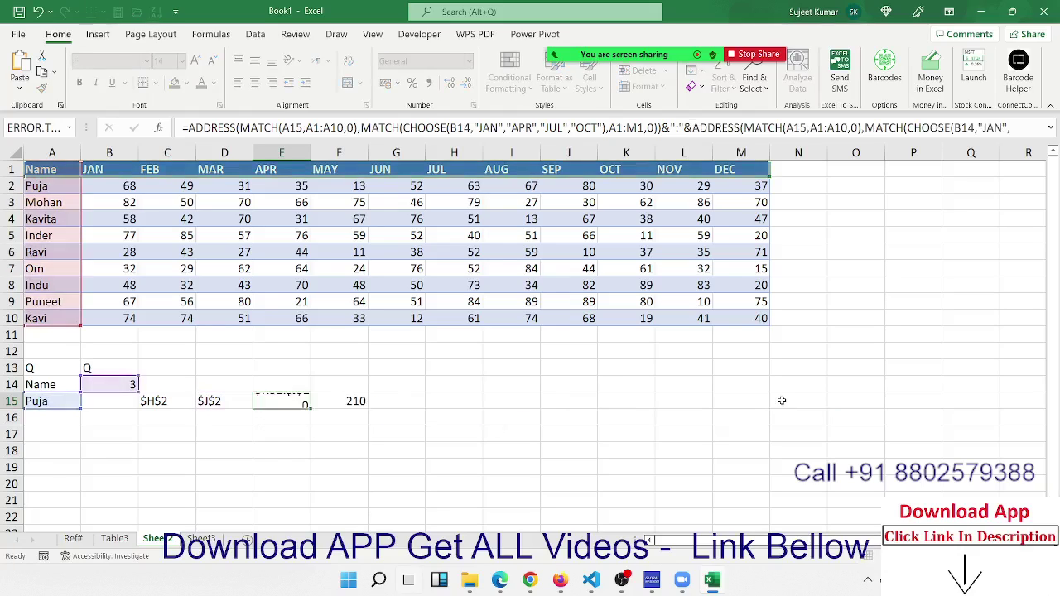
- Clear the helper results from C15 and D15
{"action": "left_click_drag", "start_coordinate": [161, 403], "coordinate": [204, 401]}
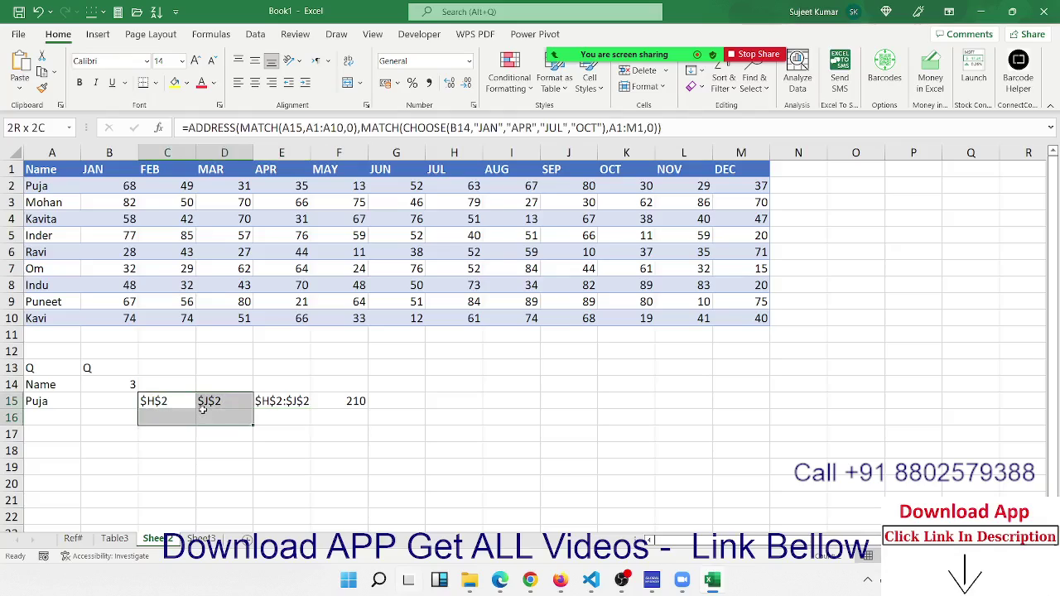
{"action": "key", "text": "Delete"}
{"action": "left_click", "coordinate": [282, 404]}
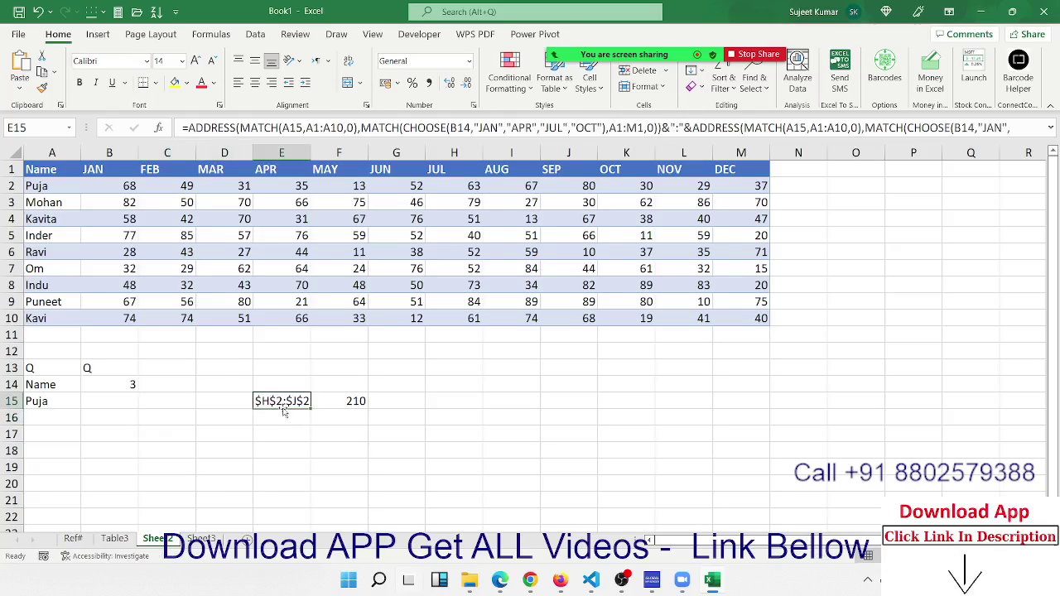
- Embed E15's address formula inside F15's SUM(INDIRECT) so F15 alone returns 210
{"action": "double_click", "coordinate": [281, 402]}
{"action": "left_click_drag", "start_coordinate": [257, 401], "coordinate": [529, 431]}
{"action": "key", "text": "ctrl+c"}
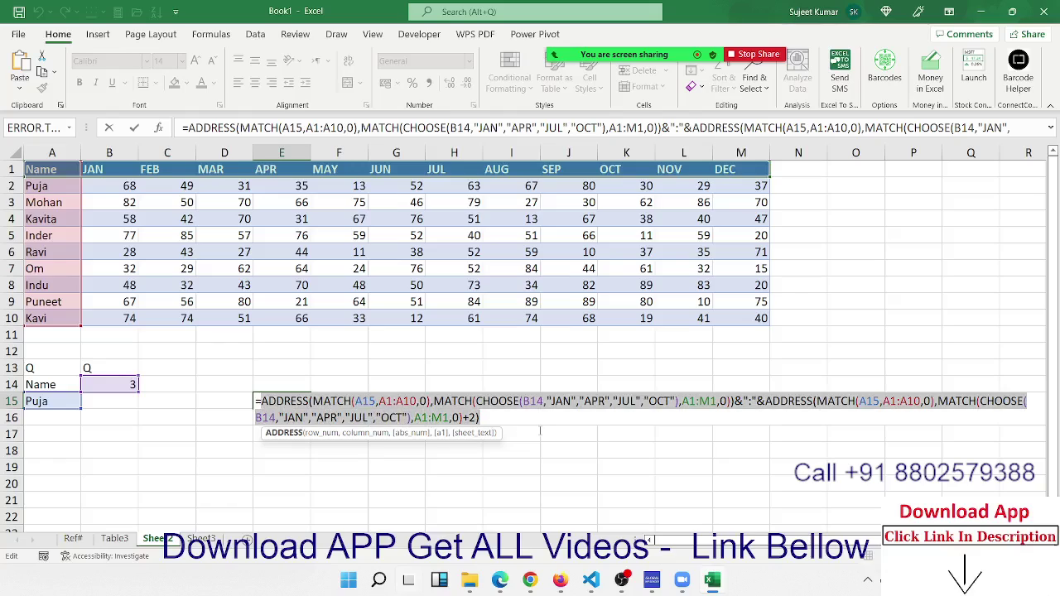
{"action": "key", "text": "Escape"}
{"action": "double_click", "coordinate": [362, 403]}
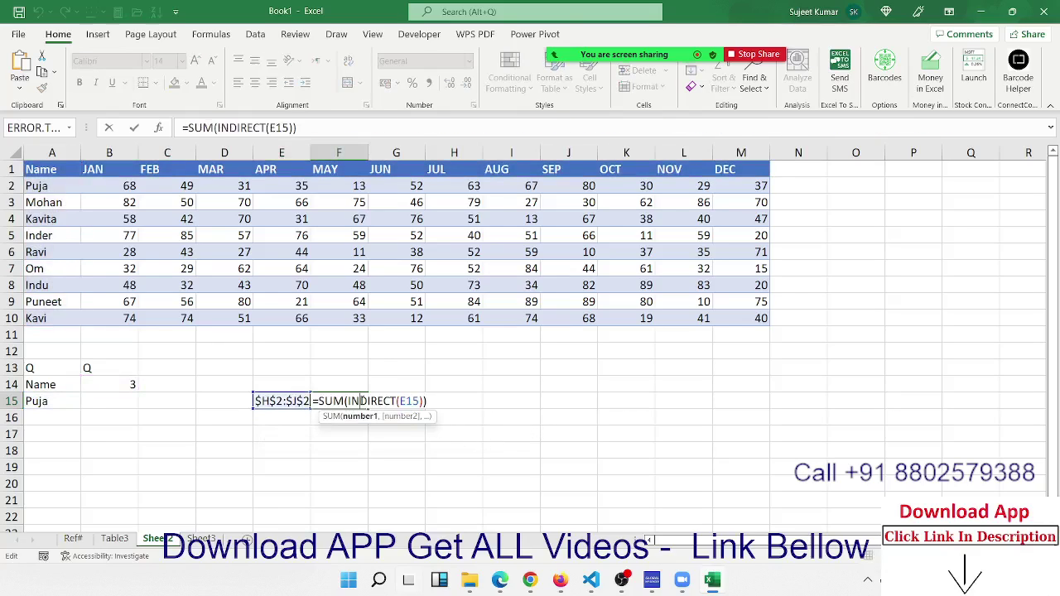
{"action": "double_click", "coordinate": [410, 401]}
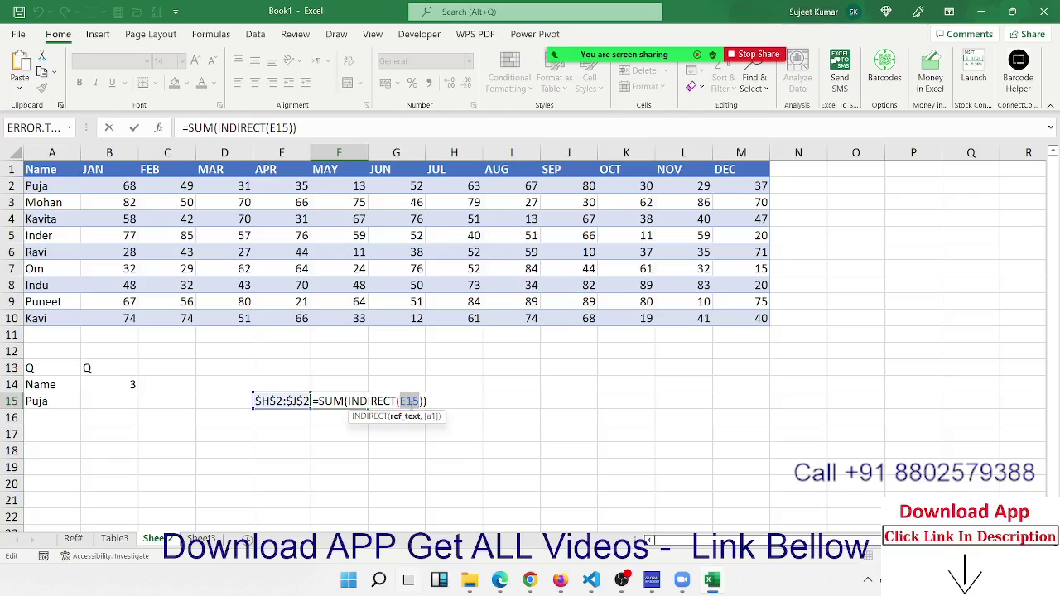
{"action": "key", "text": "ctrl+v"}
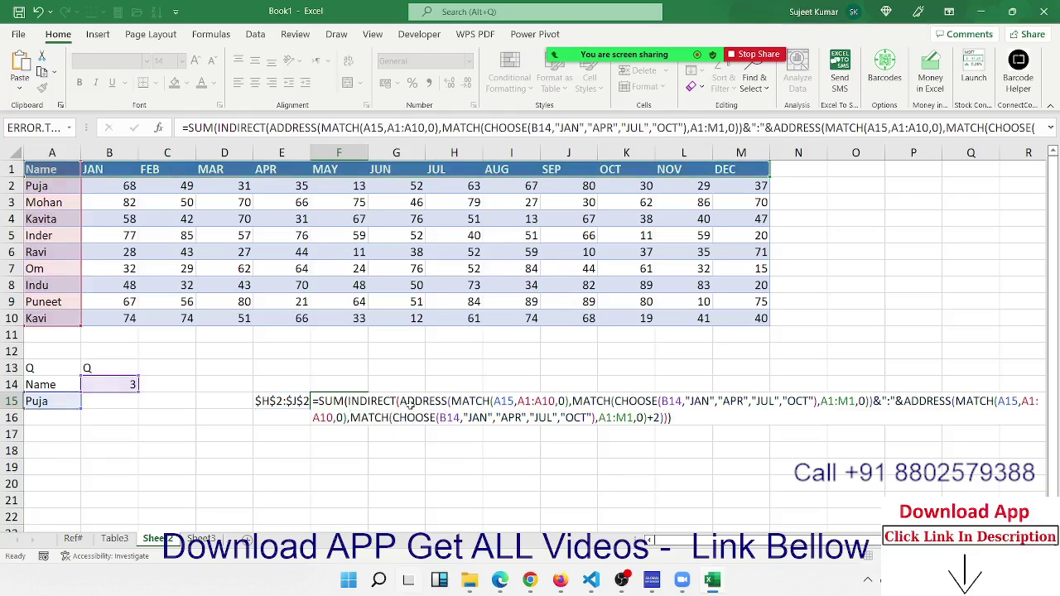
{"action": "key", "text": "Return"}
- Delete helper cell E15 and move the 210 total formula into B15
{"action": "left_click", "coordinate": [290, 403]}
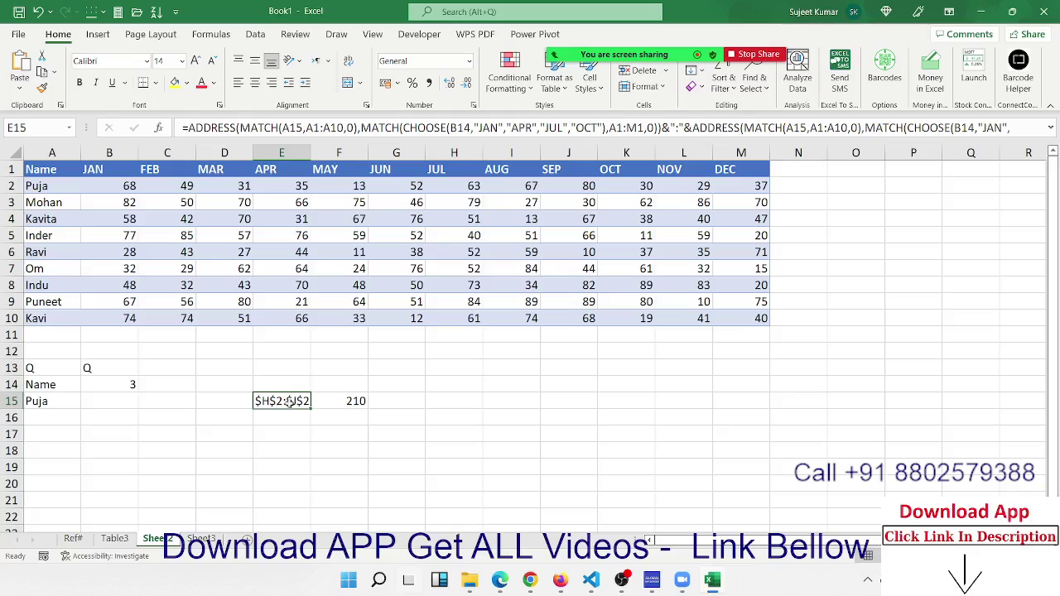
{"action": "key", "text": "Delete"}
{"action": "left_click", "coordinate": [330, 406]}
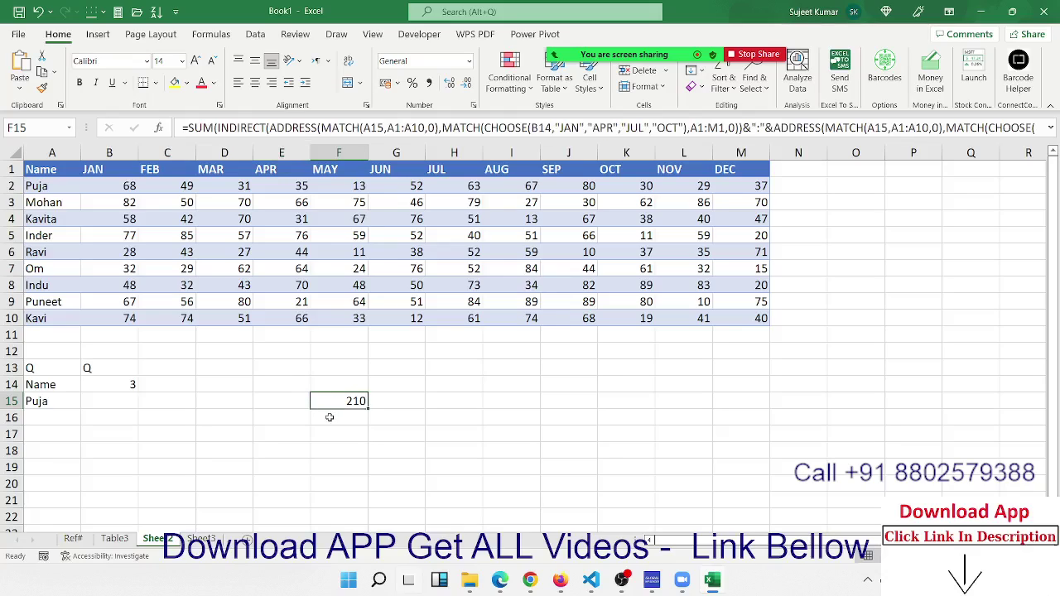
{"action": "left_click_drag", "start_coordinate": [329, 418], "coordinate": [131, 399]}
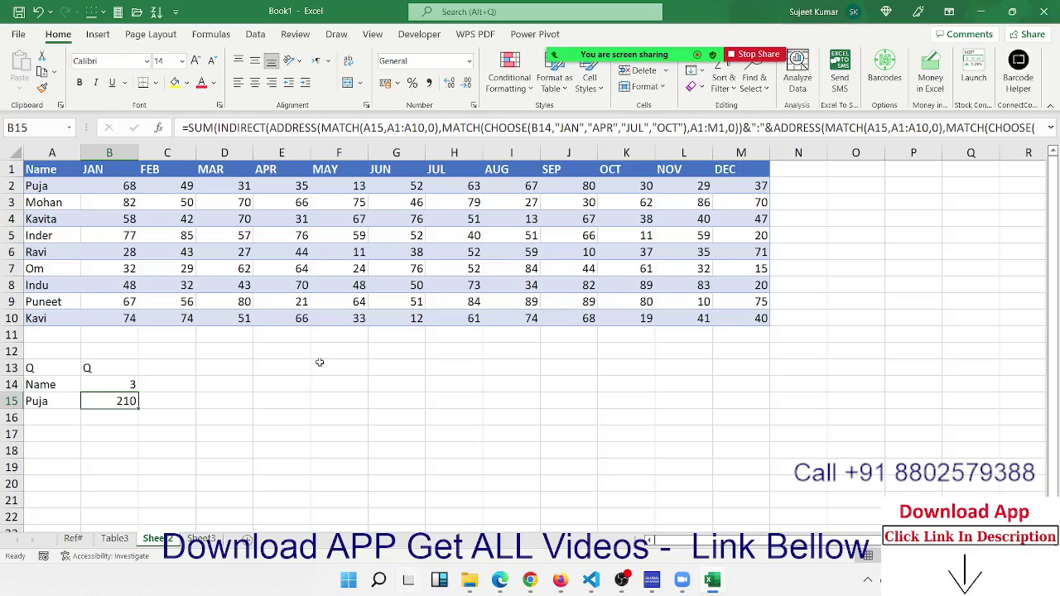
{"action": "double_click", "coordinate": [130, 401]}
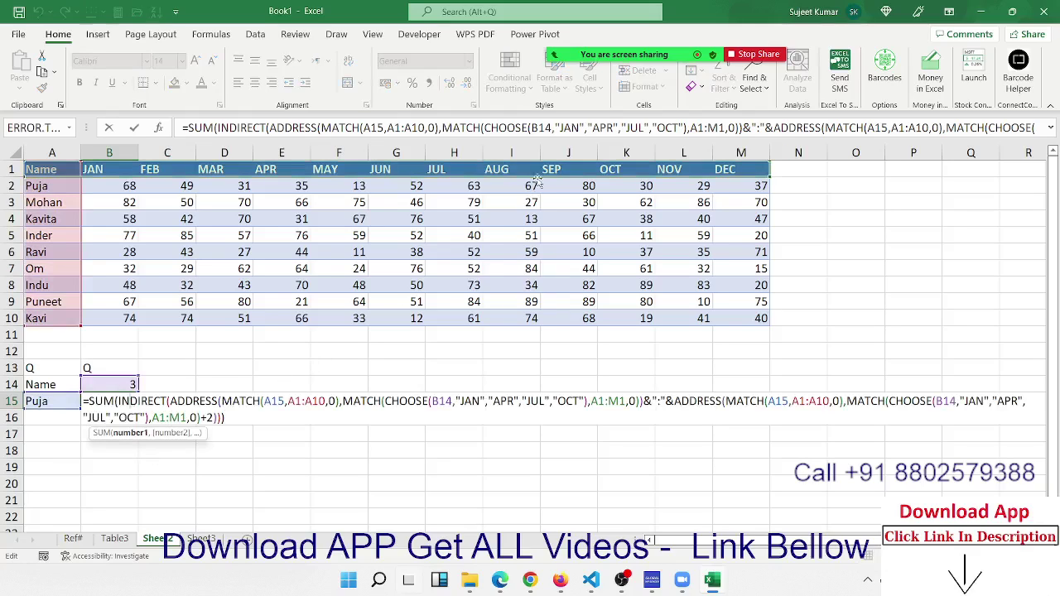
{"action": "left_click", "coordinate": [543, 29]}
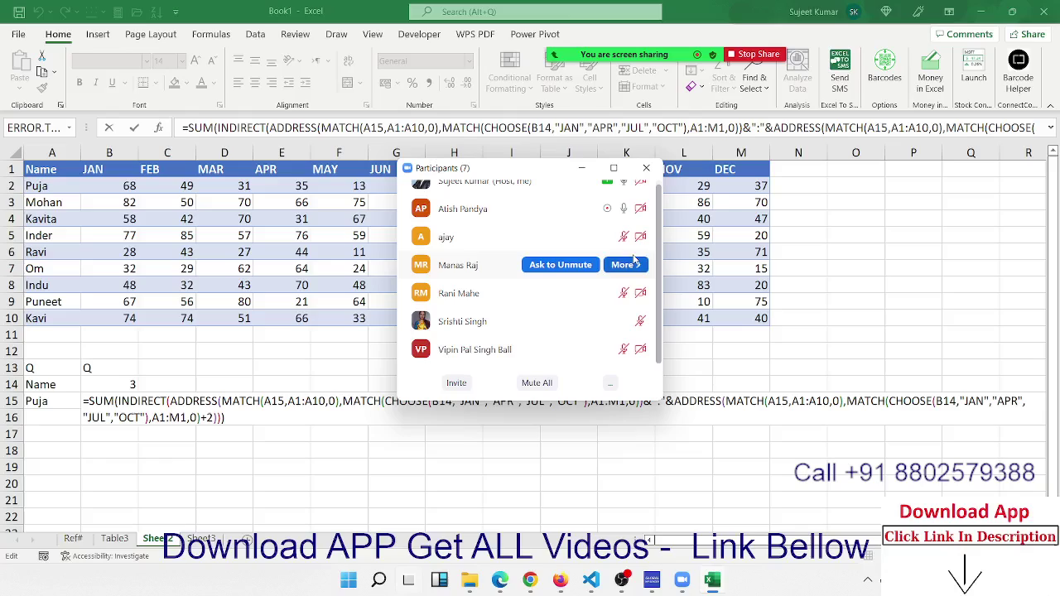
{"action": "left_click", "coordinate": [581, 239]}
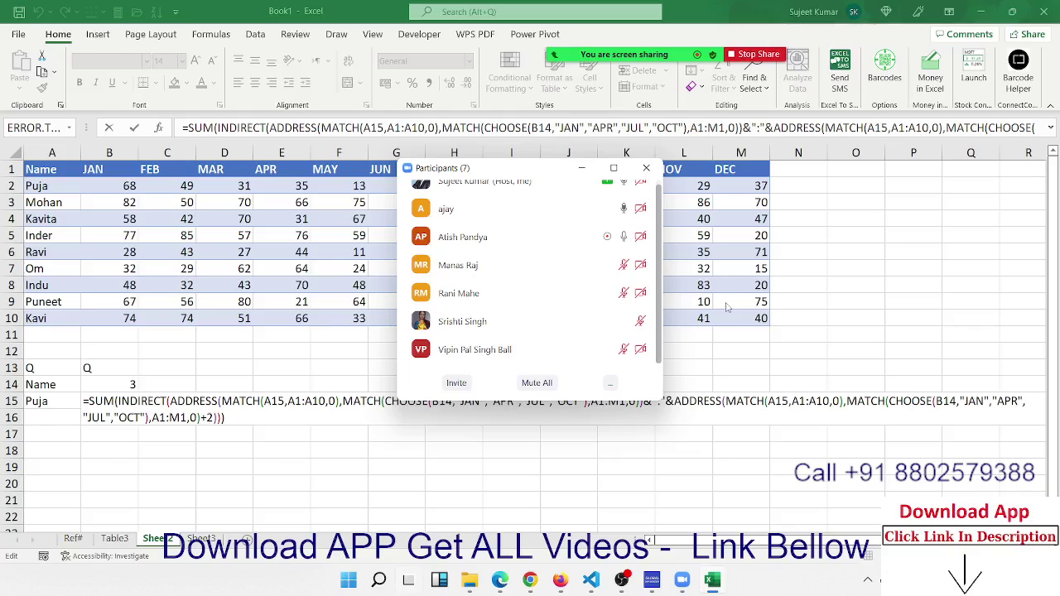
{"action": "left_click", "coordinate": [646, 168]}
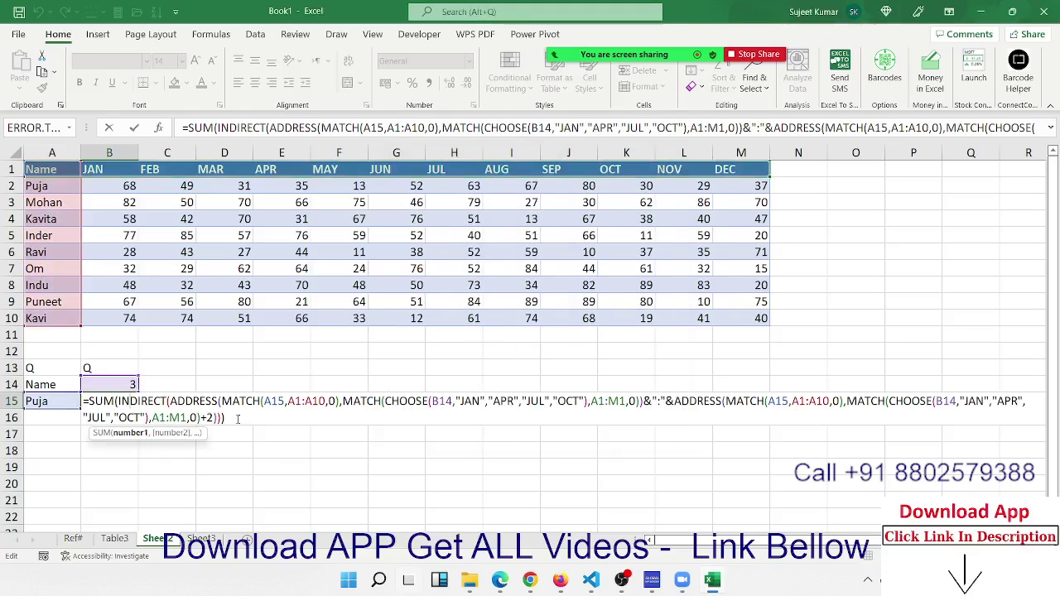
{"action": "key", "text": "Return"}
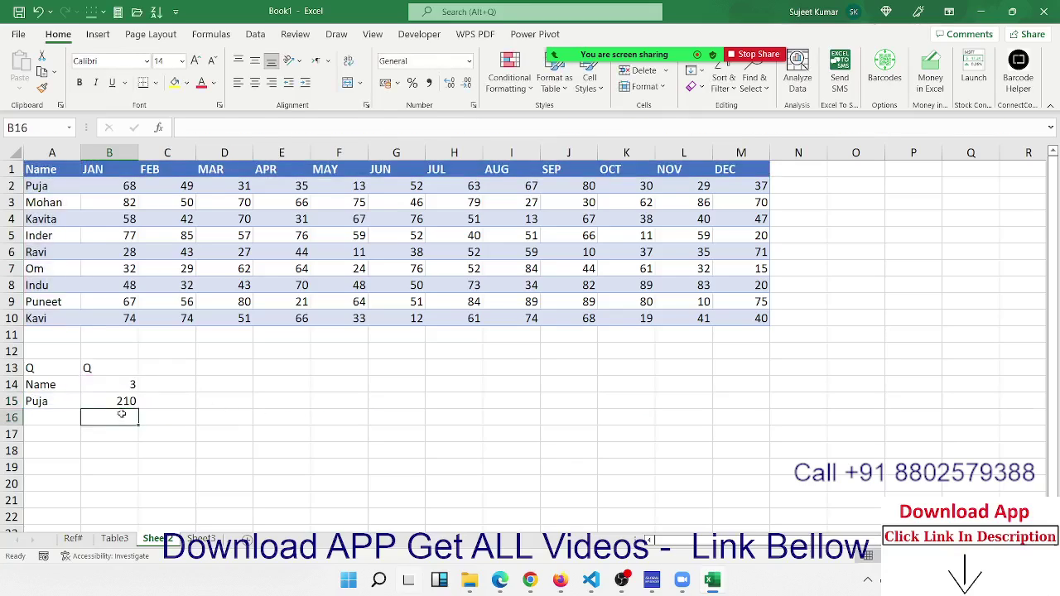
- Start a new blank workbook, Book2
{"action": "left_click", "coordinate": [118, 403]}
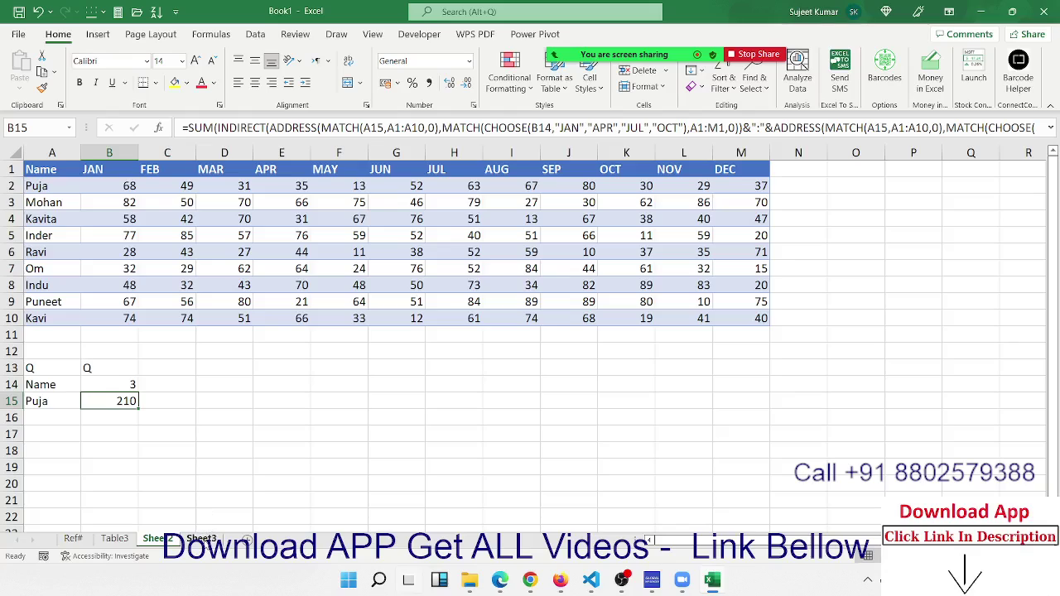
{"action": "key", "text": "ctrl+h"}
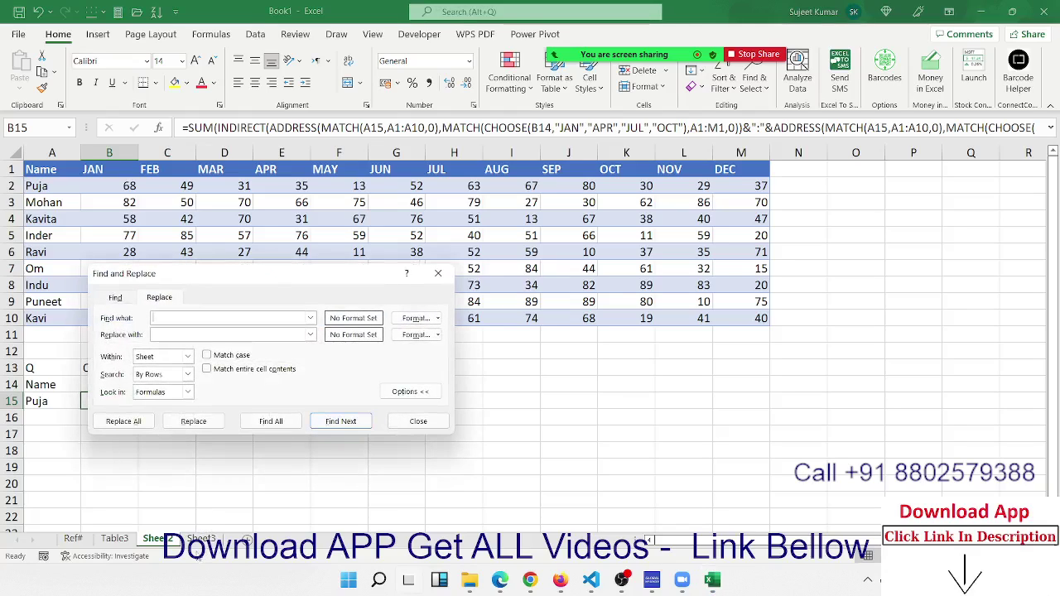
{"action": "key", "text": "Escape"}
{"action": "left_click", "coordinate": [245, 451]}
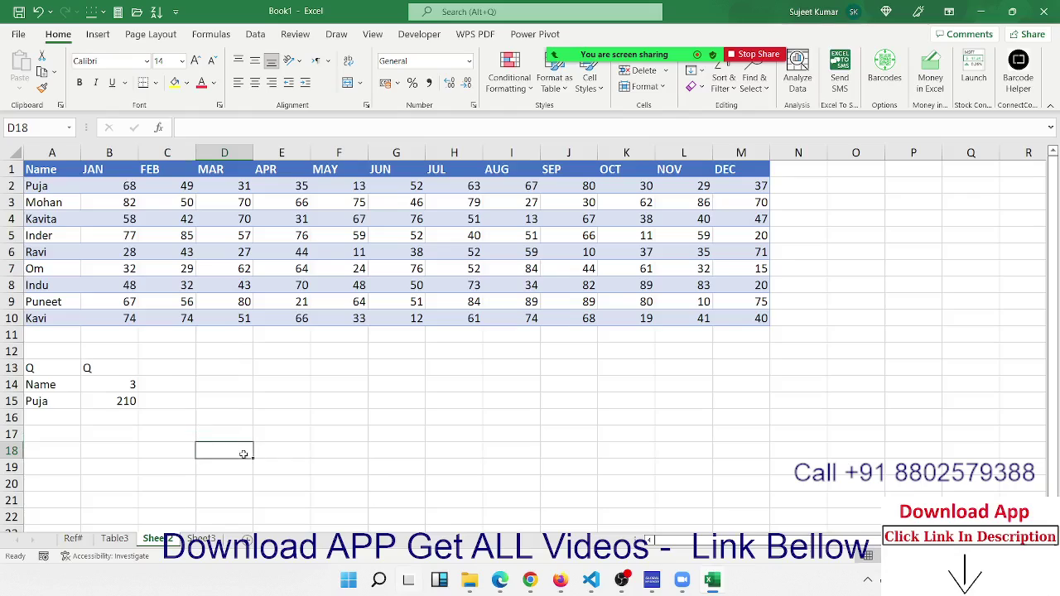
{"action": "key", "text": "ctrl+n"}
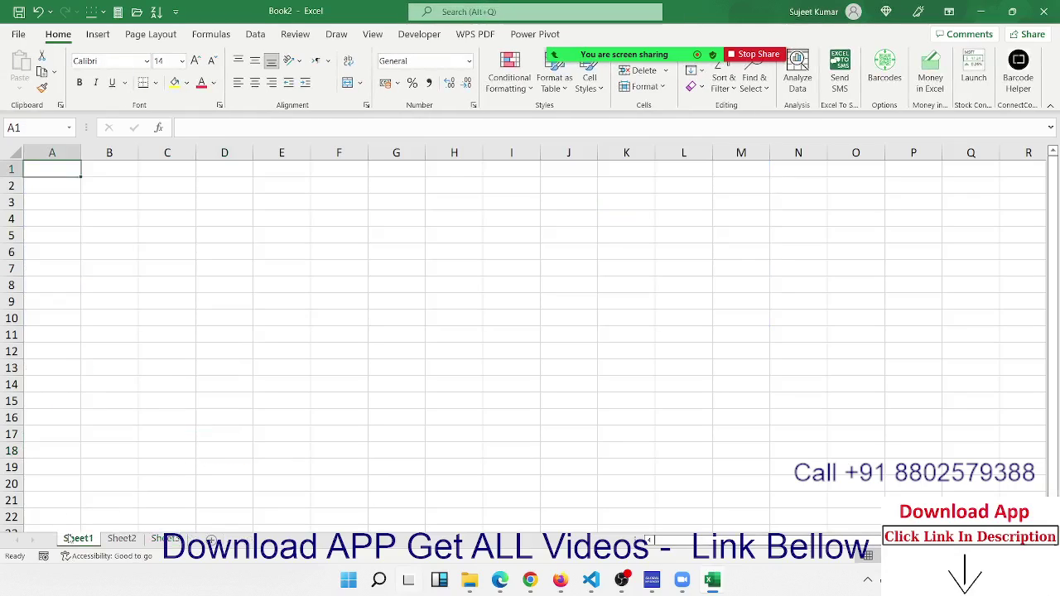
- Rename the first sheet DL and the second sheet MH
{"action": "double_click", "coordinate": [75, 538]}
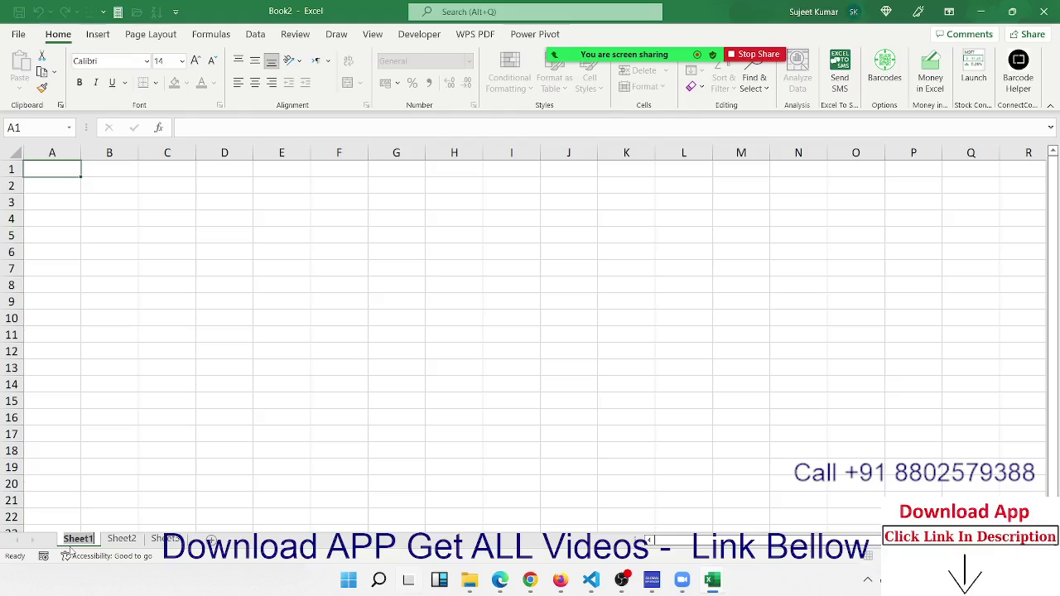
{"action": "type", "text": "DL"}
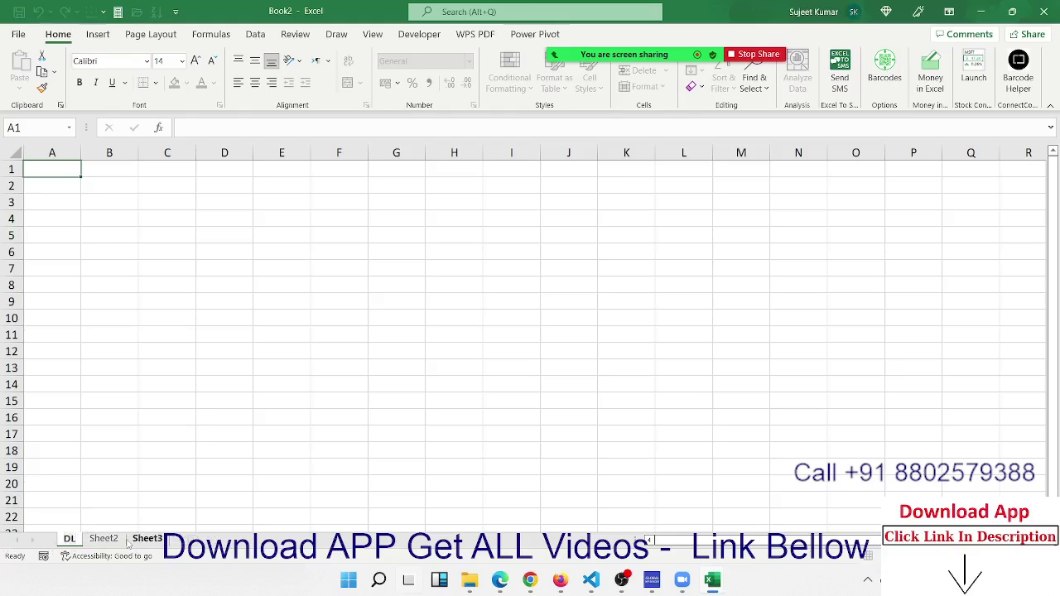
{"action": "left_click", "coordinate": [106, 540]}
{"action": "right_click", "coordinate": [113, 539]}
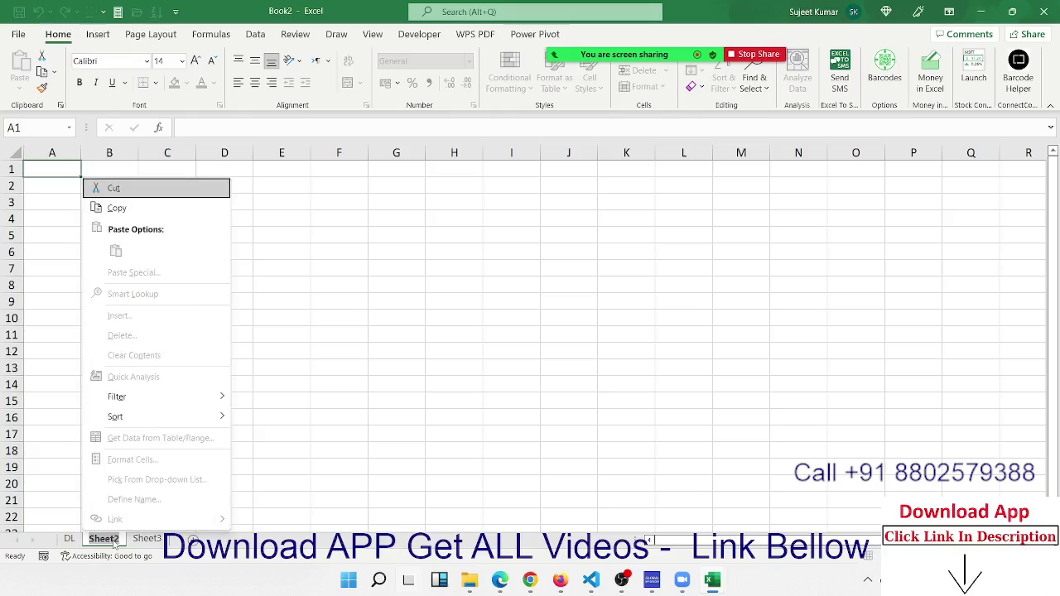
{"action": "key", "text": "Escape"}
{"action": "double_click", "coordinate": [114, 539]}
{"action": "type", "text": "H"}
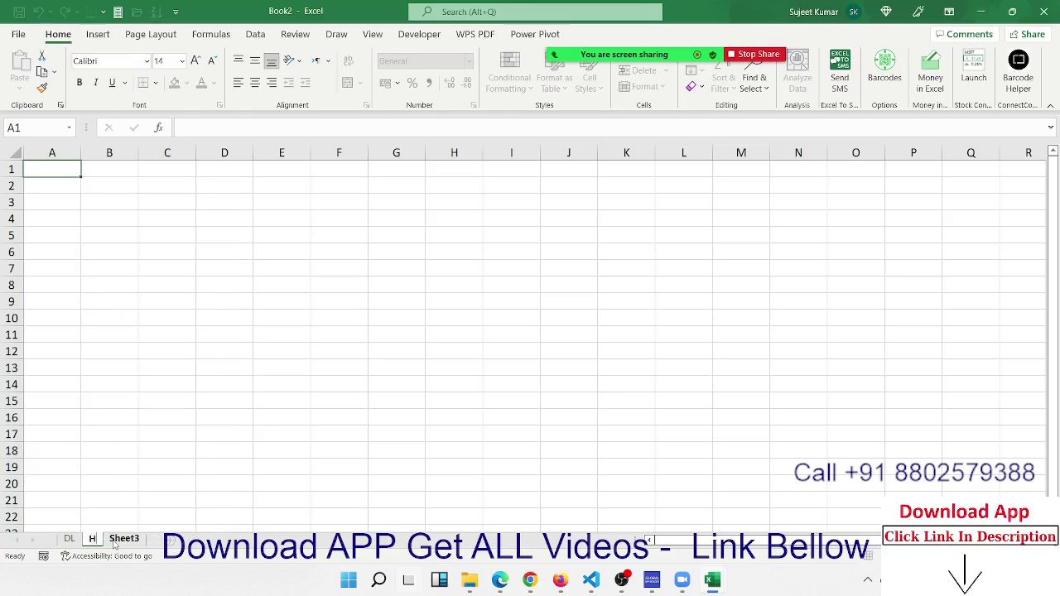
{"action": "key", "text": "BackSpace"}
{"action": "type", "text": "M"}
{"action": "key", "text": "Return"}
{"action": "left_click", "coordinate": [185, 439]}
- On the DL sheet, enter headers Name in A1 and Qty in B1
{"action": "left_click", "coordinate": [69, 538]}
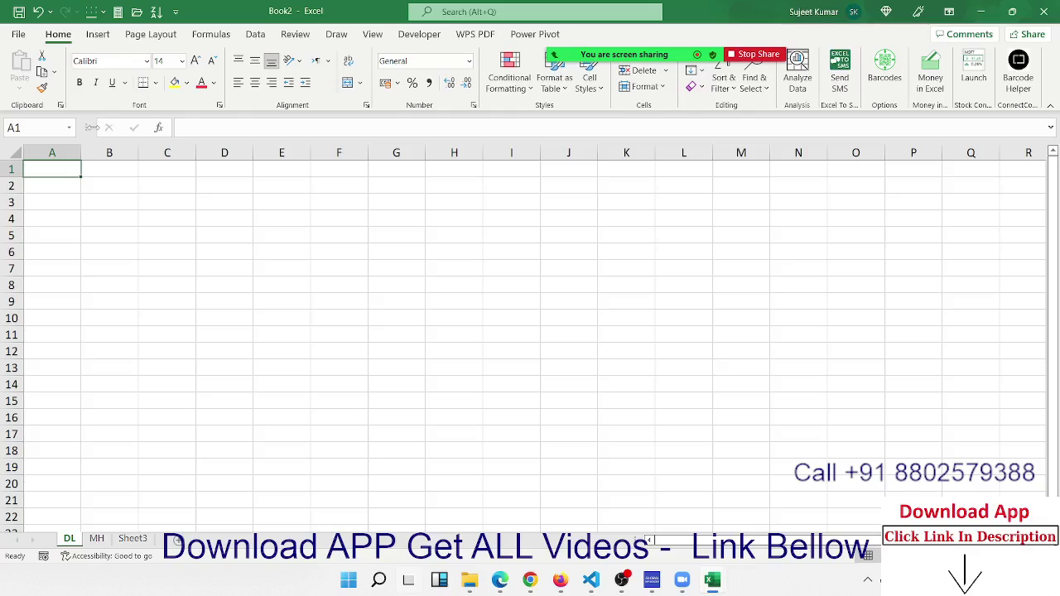
{"action": "type", "text": "M"}
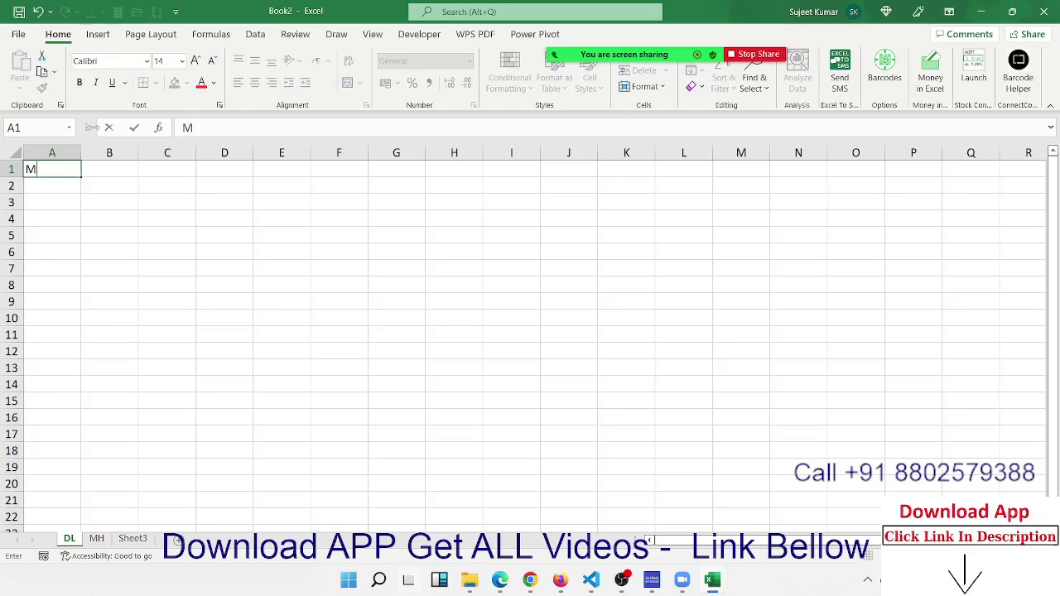
{"action": "key", "text": "BackSpace"}
{"action": "type", "text": "NAme"}
{"action": "key", "text": "Tab"}
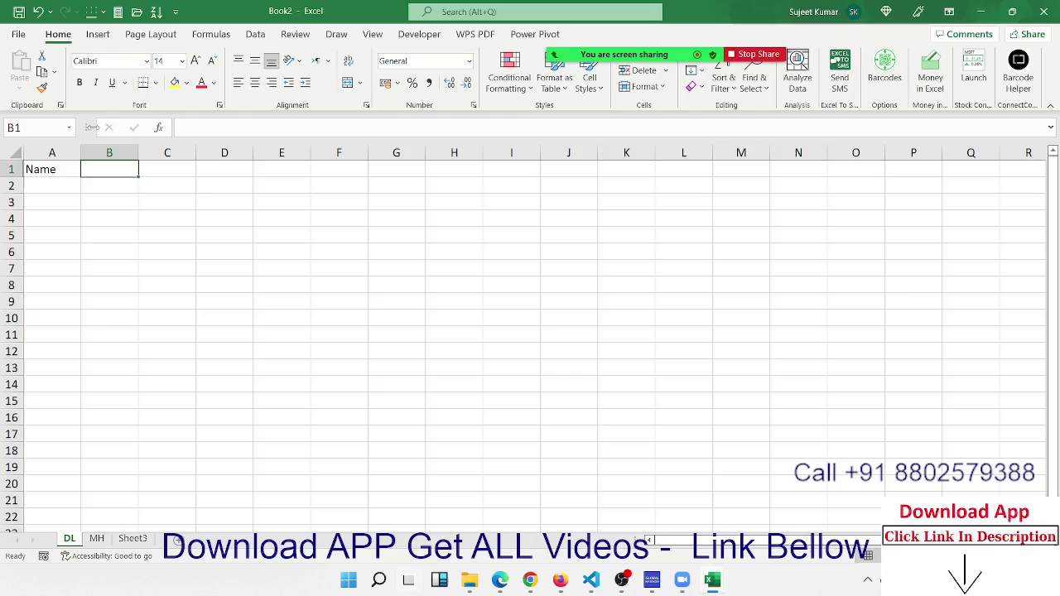
{"action": "type", "text": "Q"}
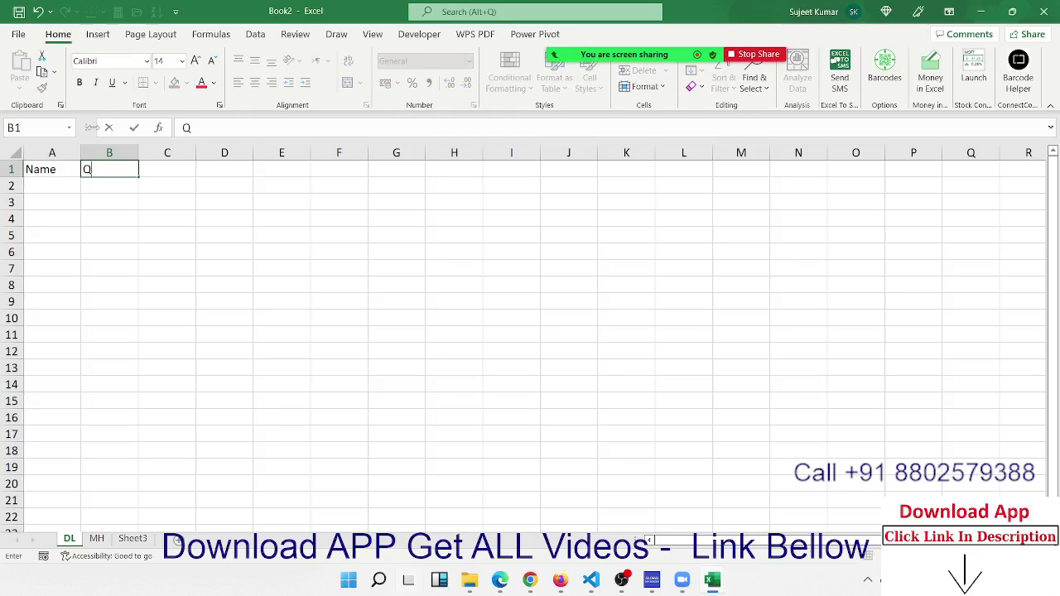
{"action": "type", "text": "ty"}
{"action": "key", "text": "Return"}
- Enter Puja in A2 and fill the name list down to A12
{"action": "type", "text": "P"}
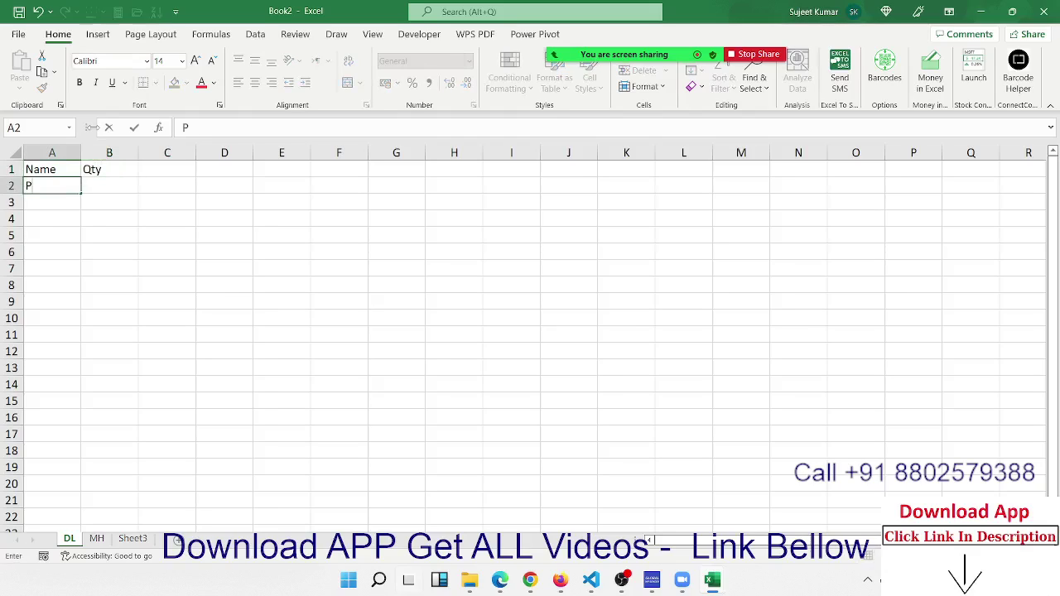
{"action": "type", "text": "uja"}
{"action": "left_click", "coordinate": [80, 233]}
{"action": "left_click", "coordinate": [65, 188]}
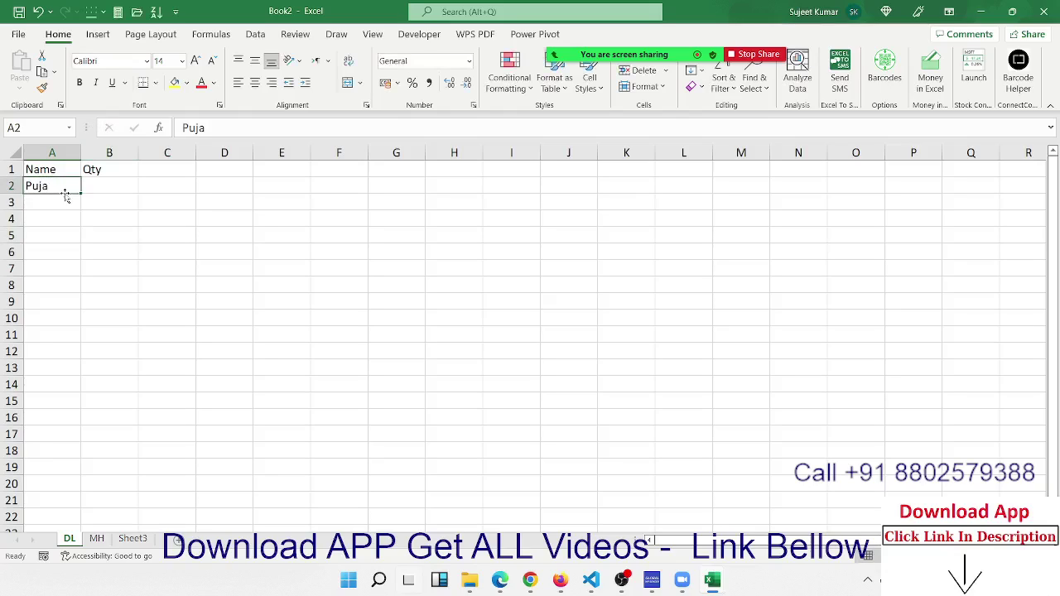
{"action": "left_click_drag", "start_coordinate": [80, 193], "coordinate": [82, 351]}
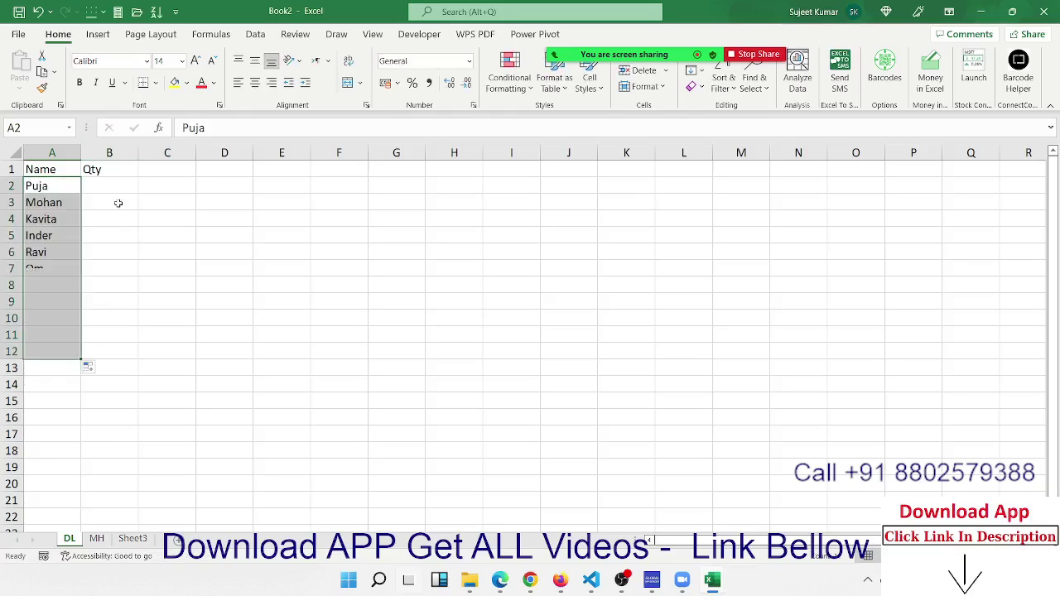
- Fill B2:B12 with =RANDBETWEEN(10,90) and copy the A1:B12 Name/Qty table
{"action": "left_click", "coordinate": [115, 185]}
{"action": "type", "text": "=ran"}
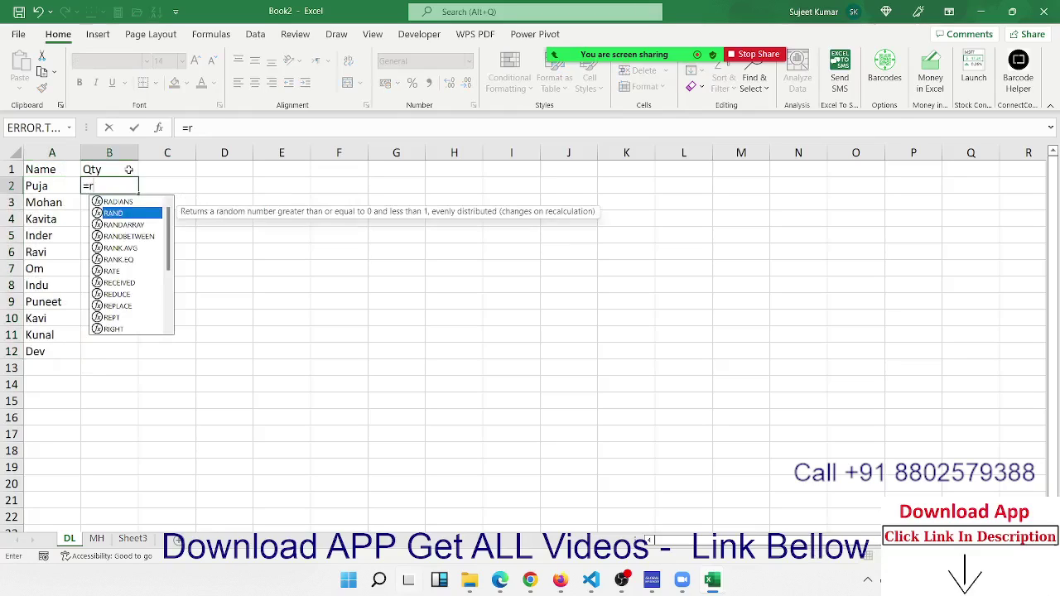
{"action": "key", "text": "Down"}
{"action": "key", "text": "Down"}
{"action": "key", "text": "Tab"}
{"action": "type", "text": "10"}
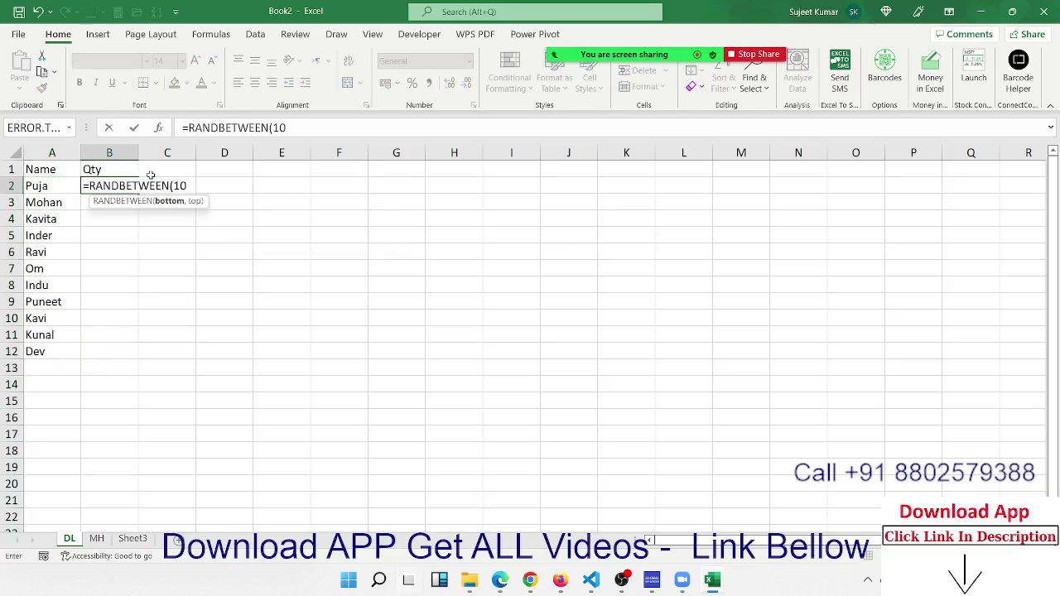
{"action": "type", "text": ",90"}
{"action": "key", "text": "Return"}
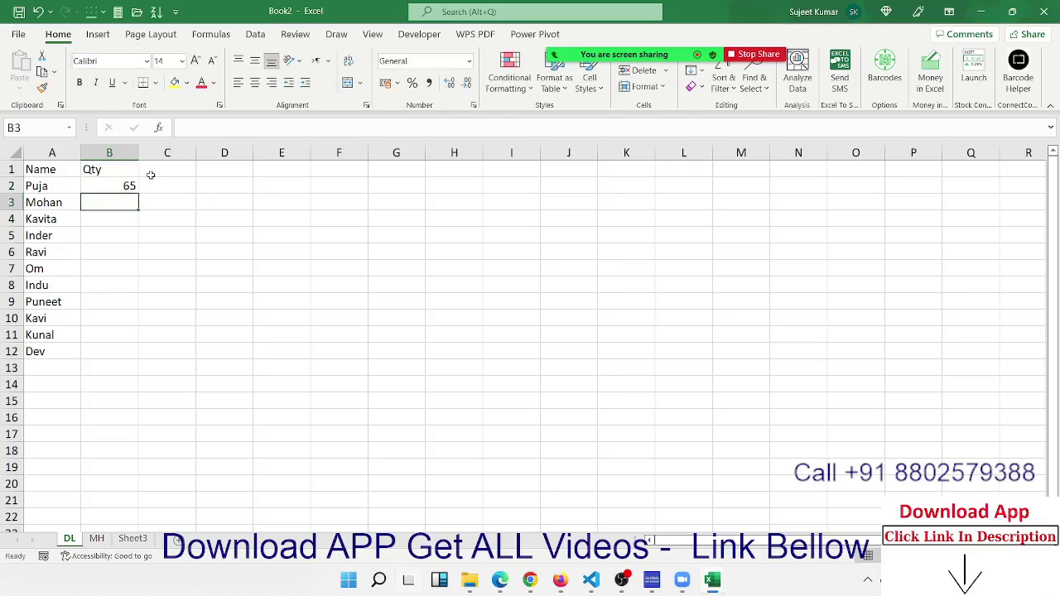
{"action": "left_click_drag", "start_coordinate": [112, 187], "coordinate": [100, 352]}
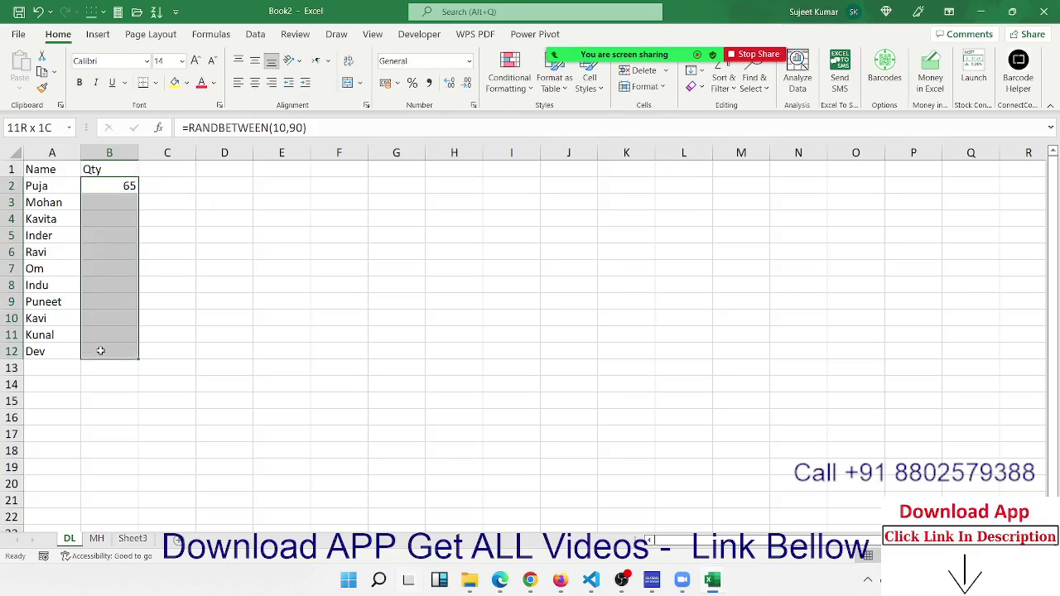
{"action": "key", "text": "ctrl+d"}
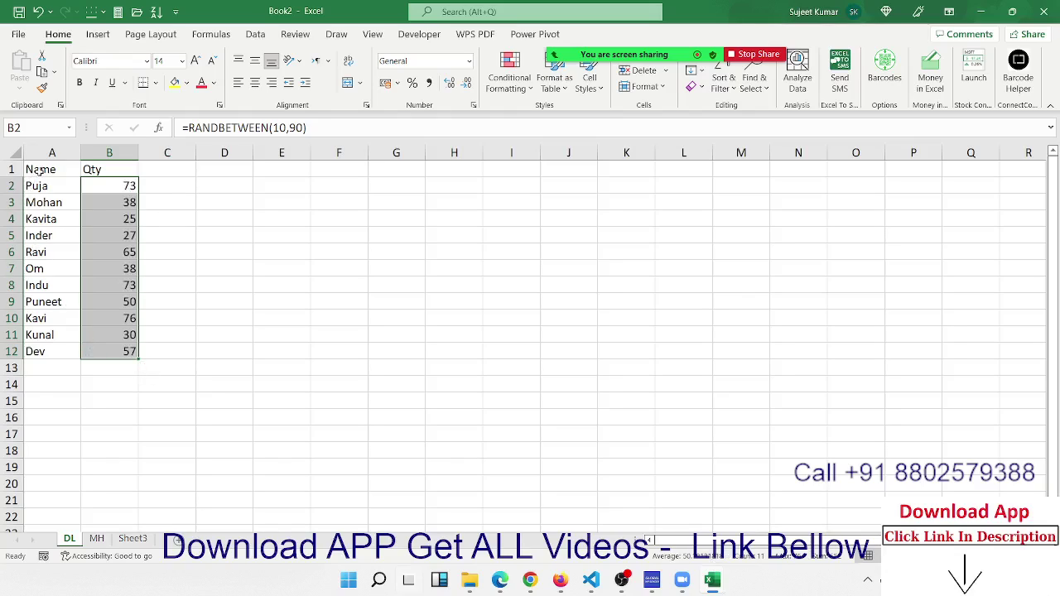
{"action": "left_click_drag", "start_coordinate": [40, 171], "coordinate": [135, 351]}
{"action": "key", "text": "ctrl+c"}
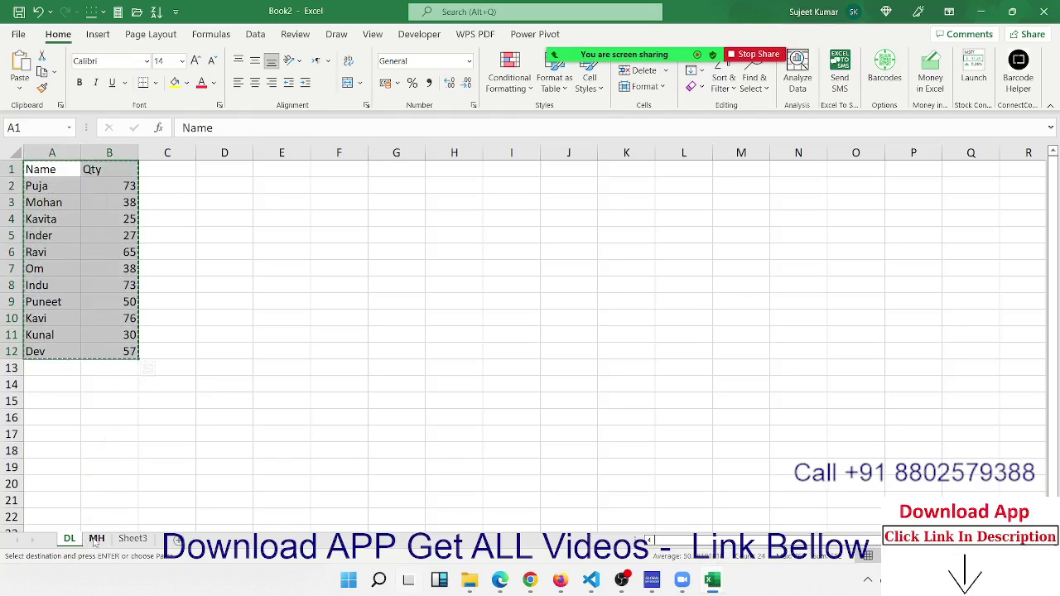
- Paste the Name/Qty table into cell A1 of the MH sheet
{"action": "left_click", "coordinate": [96, 540]}
{"action": "left_click", "coordinate": [50, 170]}
{"action": "key", "text": "ctrl+v"}
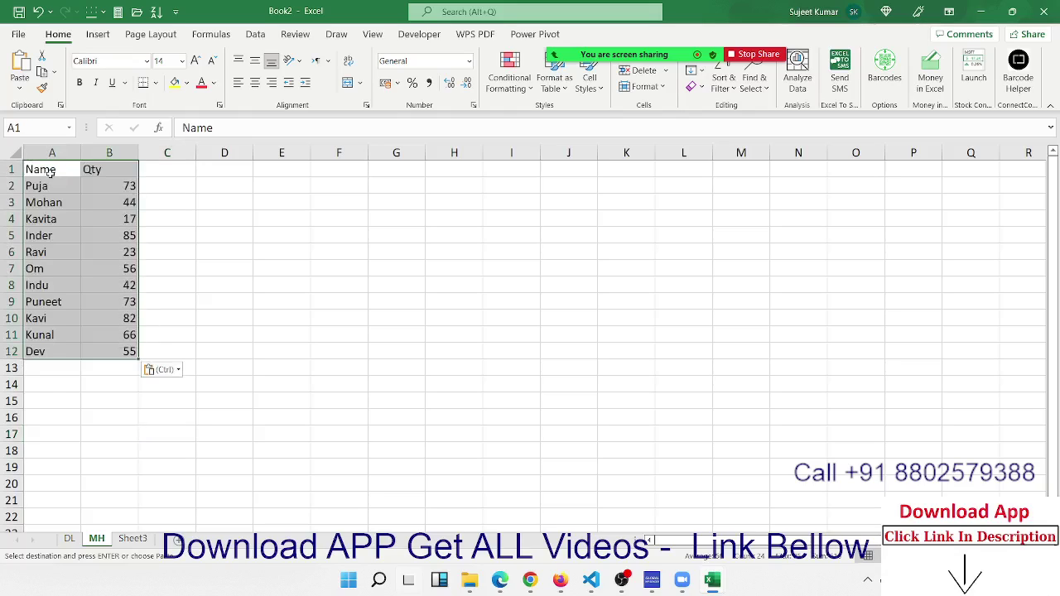
- Re-paste the table as values only on grouped DL and MH, then ungroup and show Sheet3
{"action": "left_click", "coordinate": [70, 539], "text": "ctrl"}
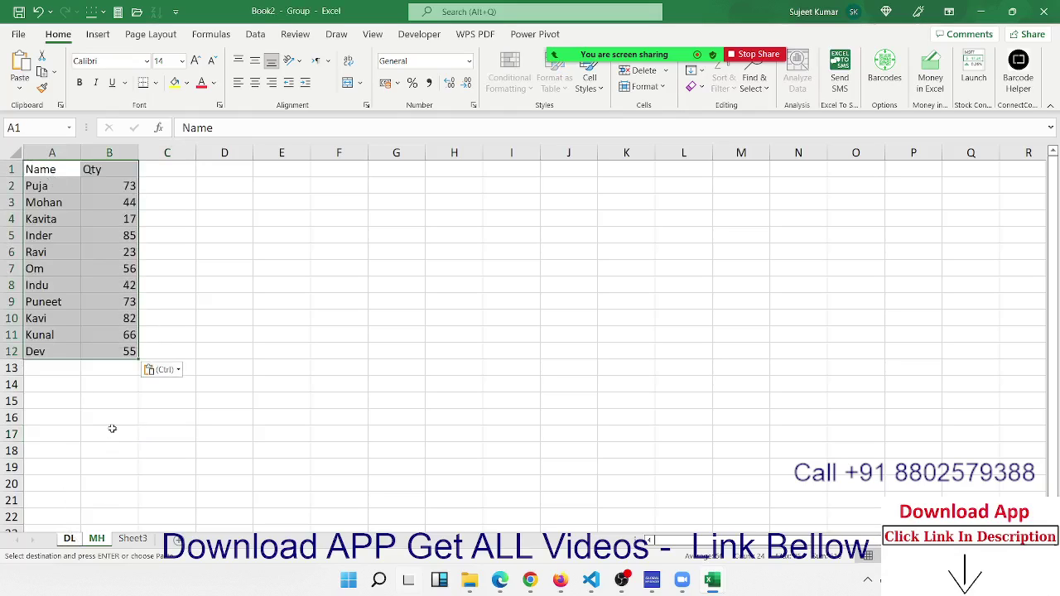
{"action": "key", "text": "ctrl+c"}
{"action": "left_click", "coordinate": [19, 83]}
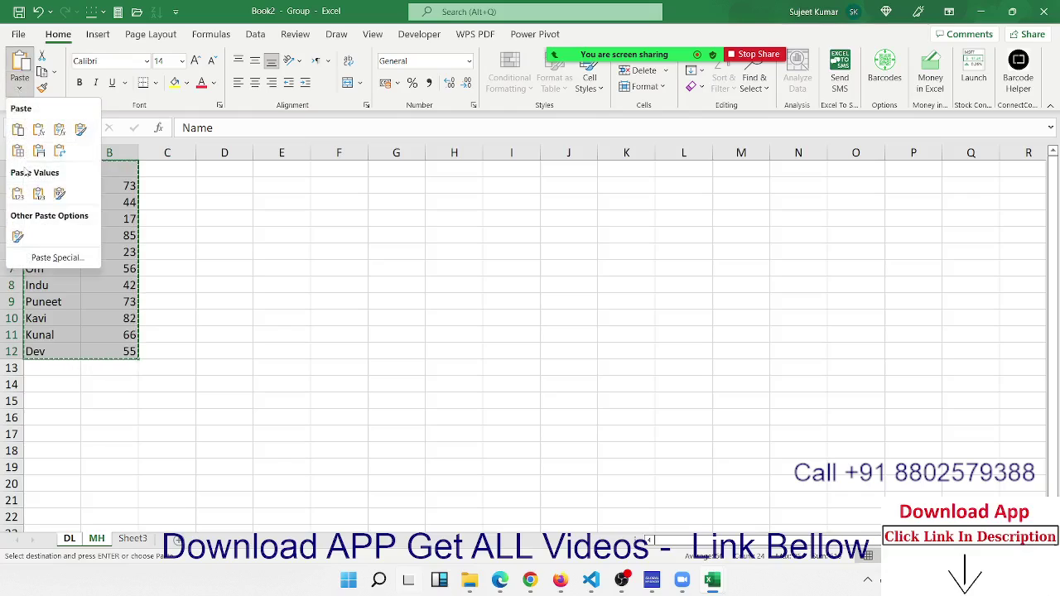
{"action": "left_click", "coordinate": [17, 194]}
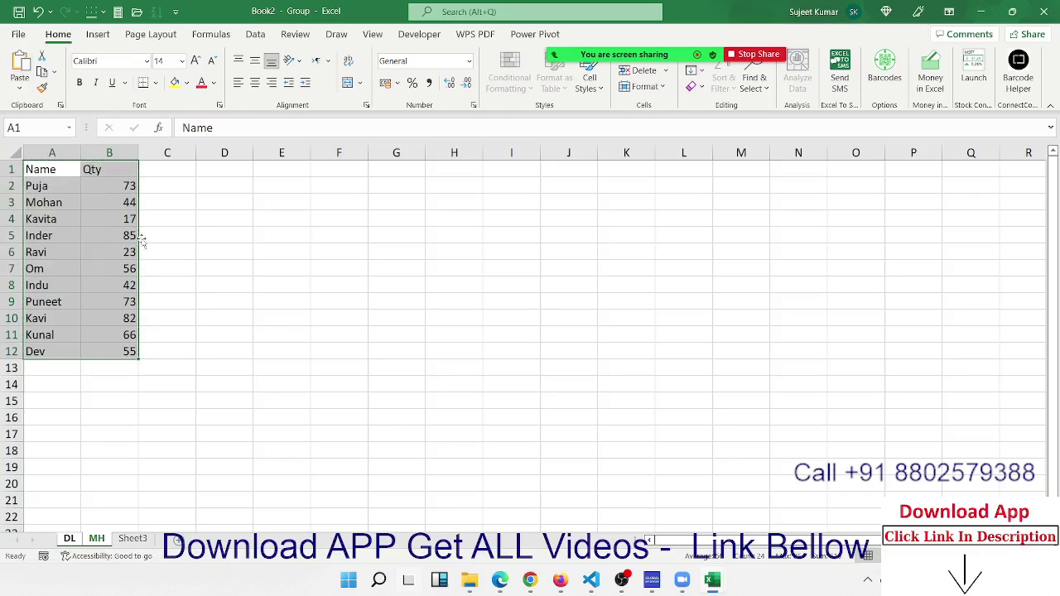
{"action": "left_click", "coordinate": [158, 401]}
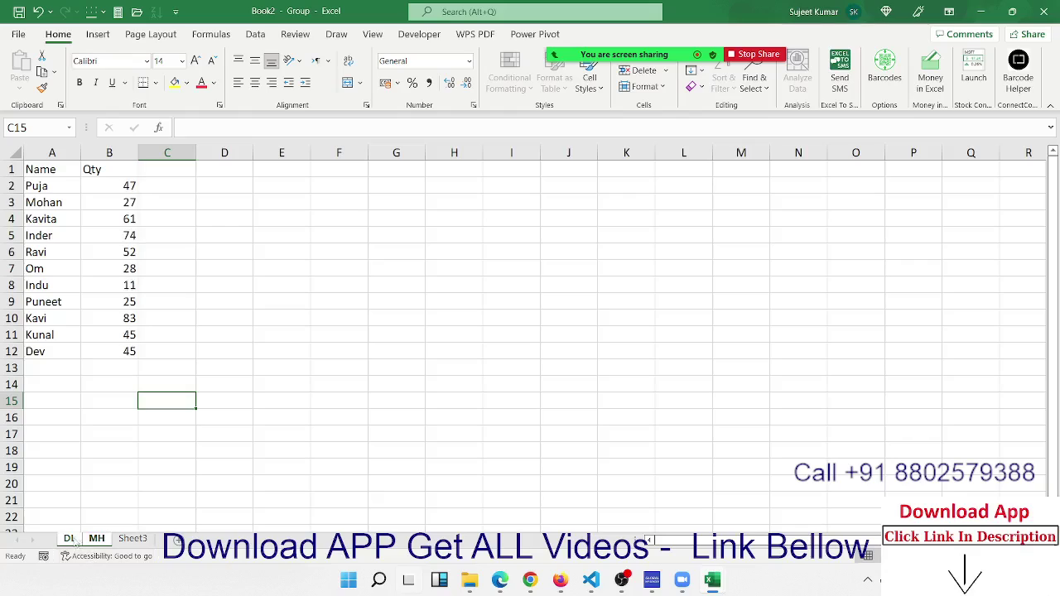
{"action": "left_click", "coordinate": [132, 538]}
{"action": "left_click", "coordinate": [69, 539]}
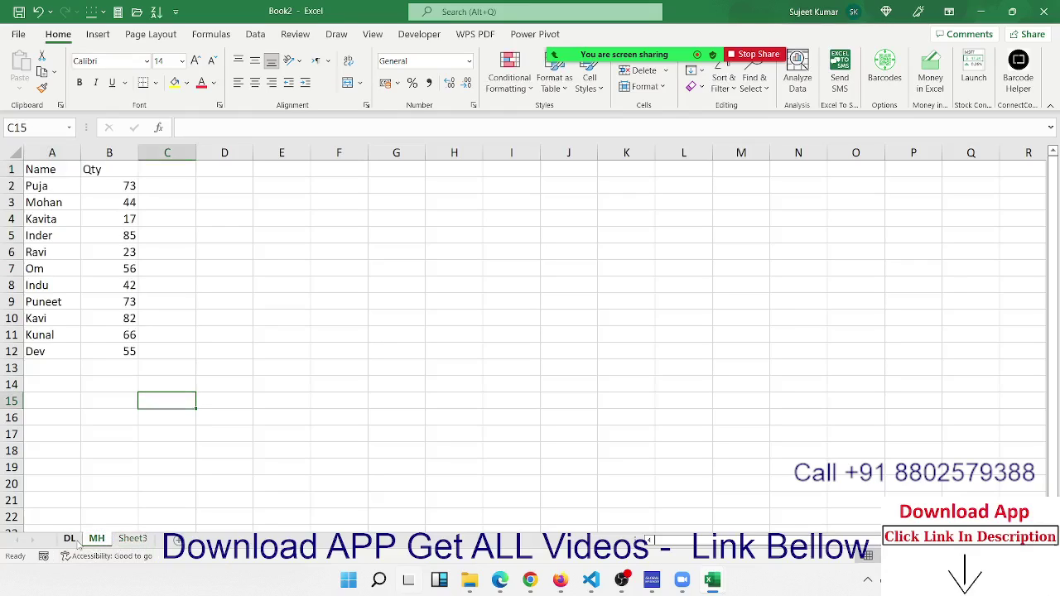
{"action": "left_click", "coordinate": [132, 539]}
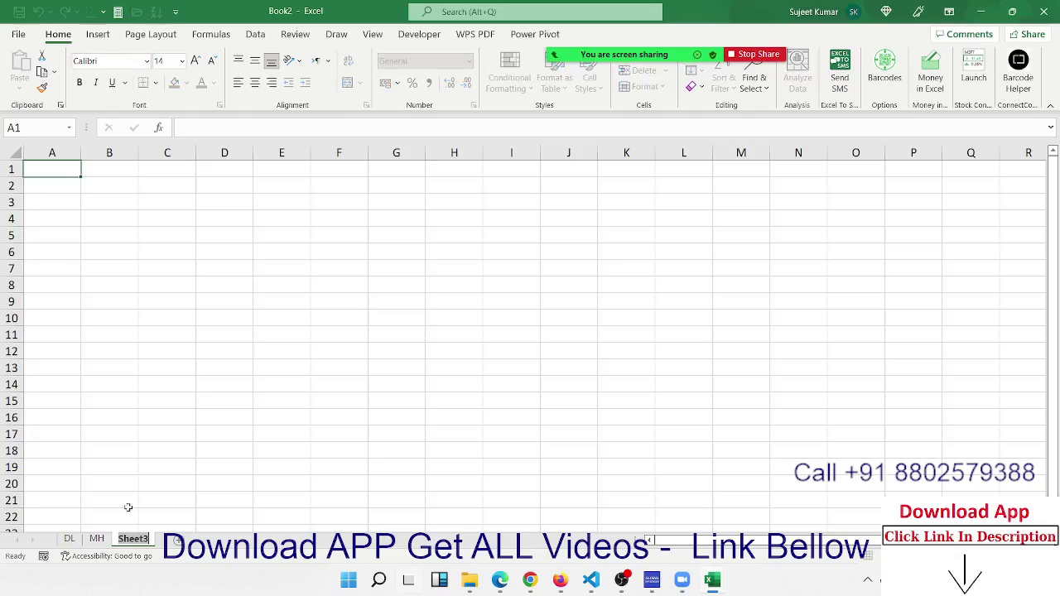
- Type the label Select in Sheet3's cell A2
{"action": "left_click", "coordinate": [61, 188]}
{"action": "type", "text": "Sele"}
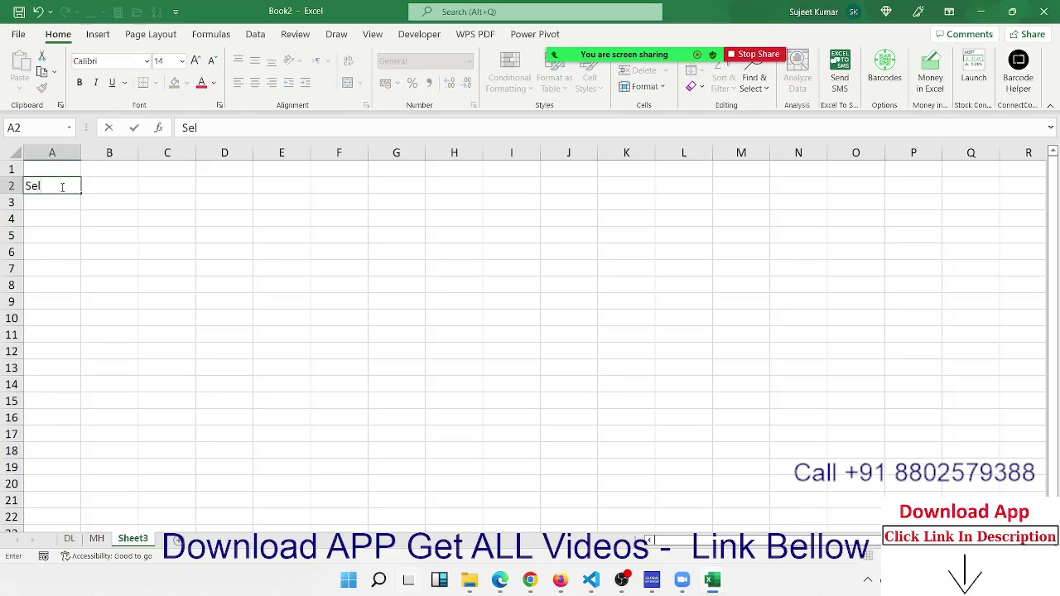
{"action": "type", "text": "ct"}
{"action": "left_click", "coordinate": [134, 183]}
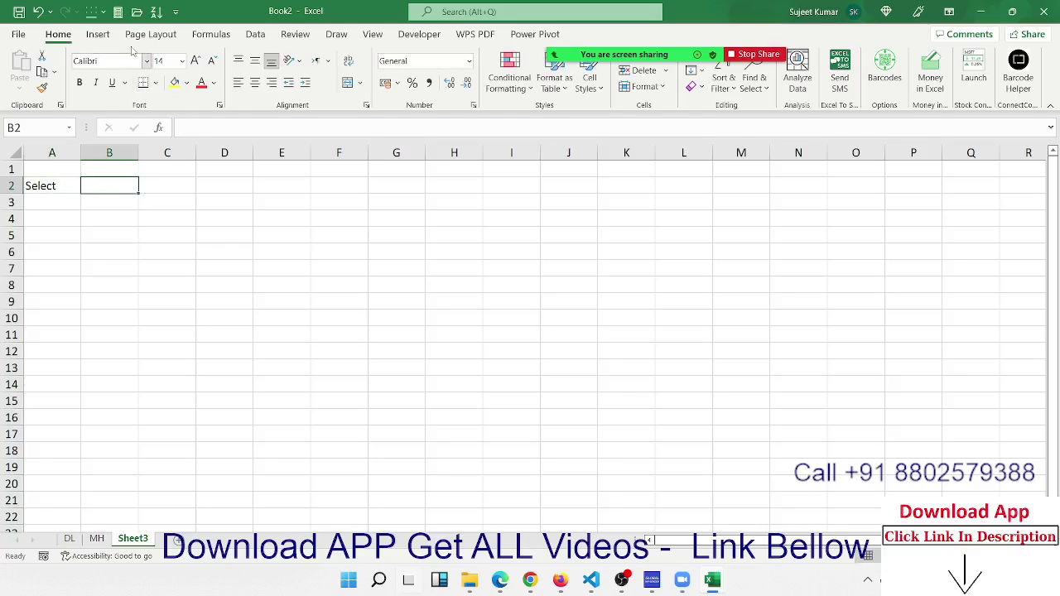
- Set B2's Data Validation to allow a List and begin the source entry
{"action": "left_click", "coordinate": [255, 34]}
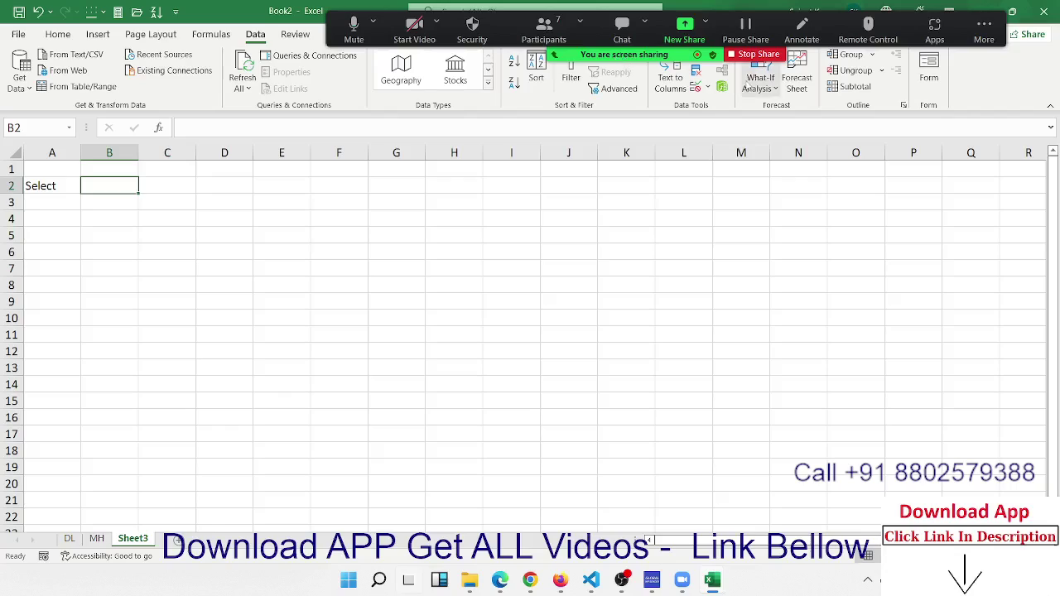
{"action": "left_click", "coordinate": [700, 89]}
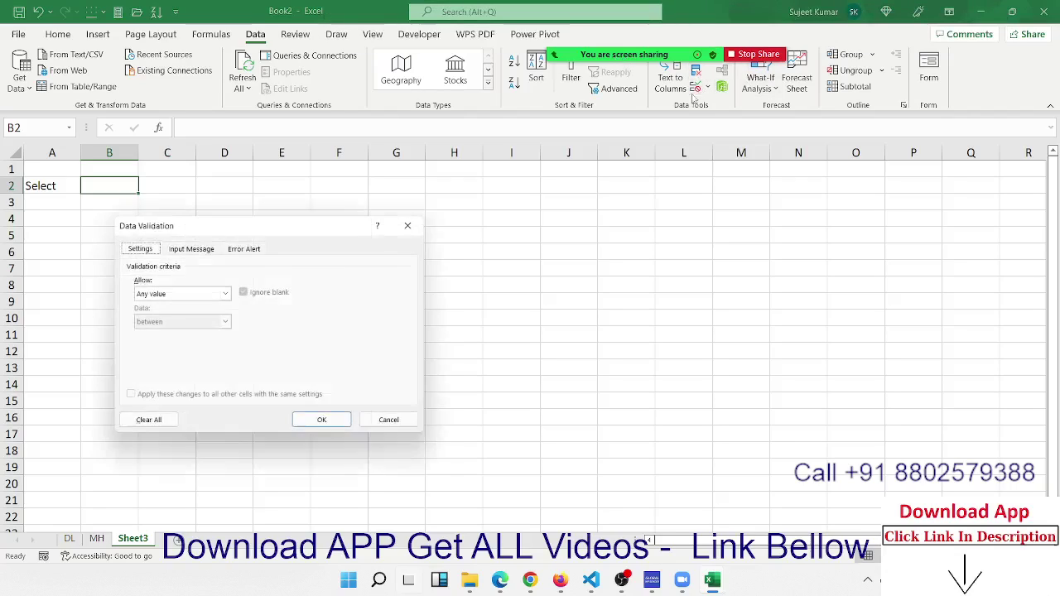
{"action": "left_click", "coordinate": [224, 293]}
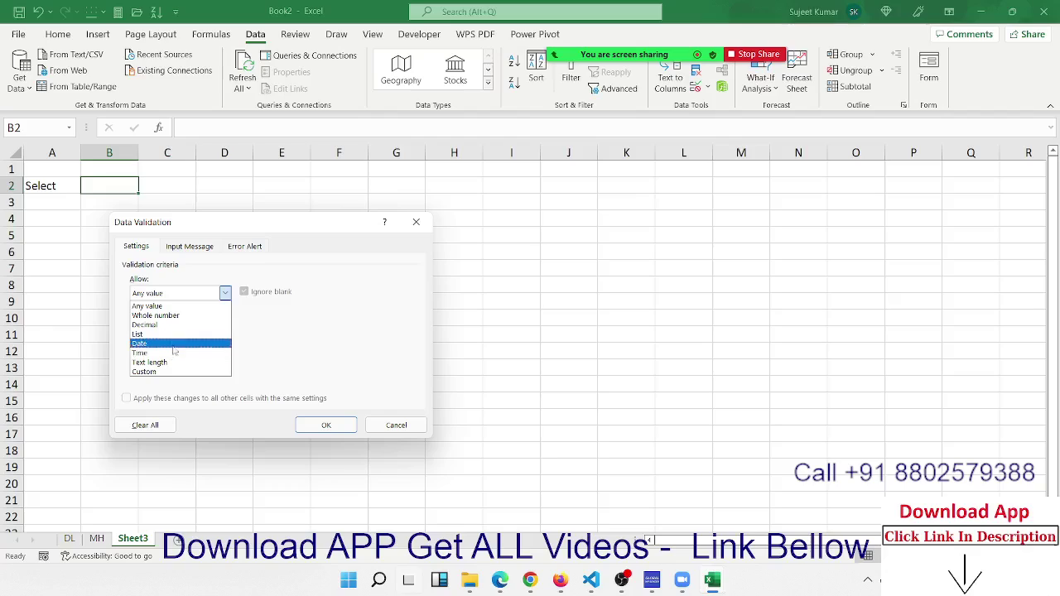
{"action": "left_click", "coordinate": [173, 335]}
{"action": "left_click", "coordinate": [168, 351]}
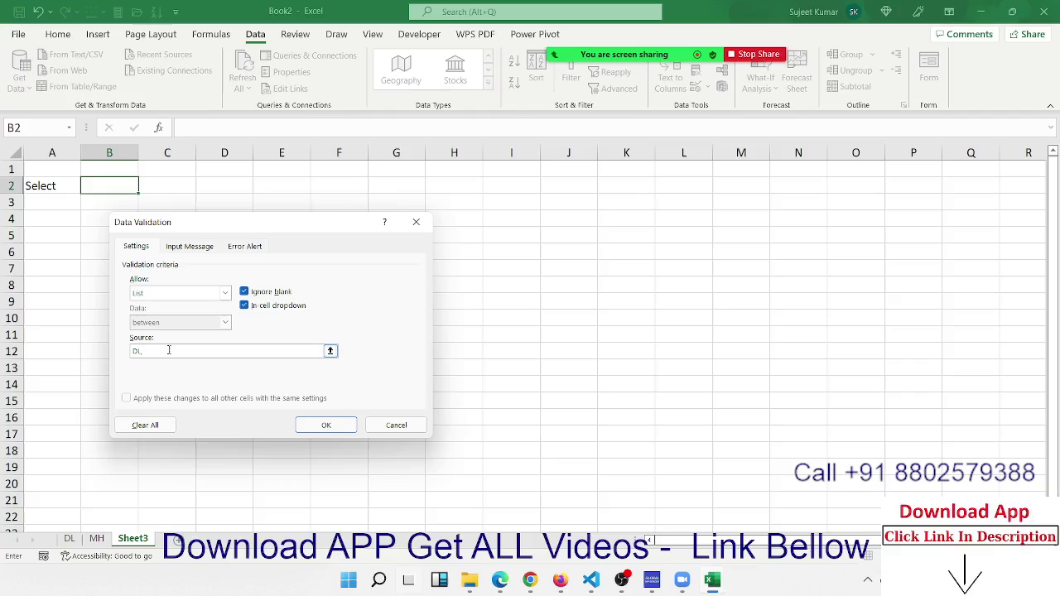
- Confirm the DL,MH list validation on B2 and test it, leaving DL selected
{"action": "left_click", "coordinate": [315, 424]}
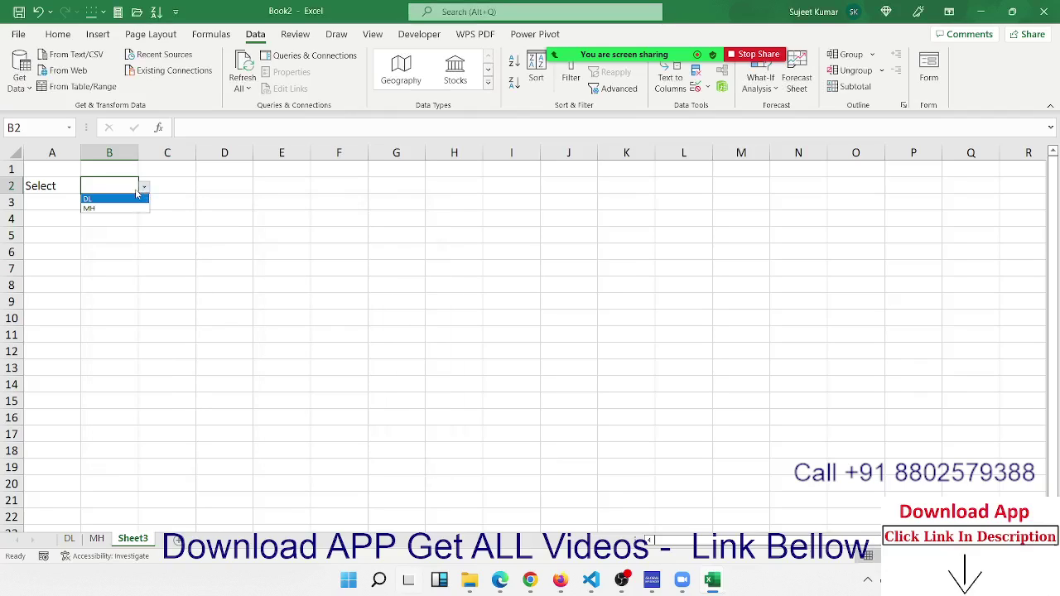
{"action": "left_click", "coordinate": [130, 204]}
{"action": "left_click", "coordinate": [144, 187]}
{"action": "left_click", "coordinate": [133, 199]}
{"action": "left_click", "coordinate": [55, 221]}
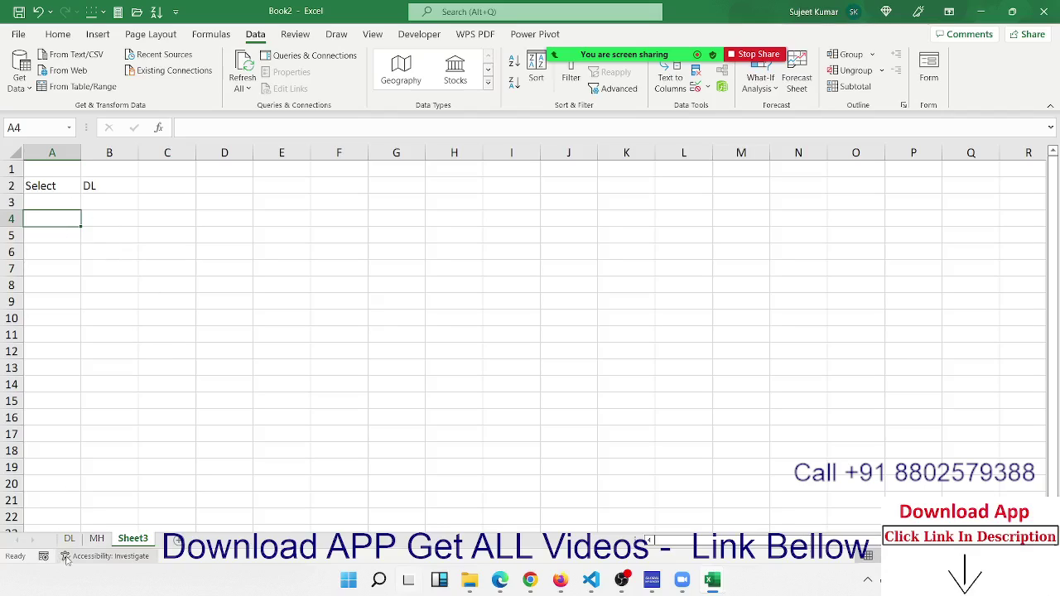
- Review the MH and DL sheets' data, then return to Sheet3
{"action": "left_click", "coordinate": [96, 538]}
{"action": "left_click", "coordinate": [71, 539]}
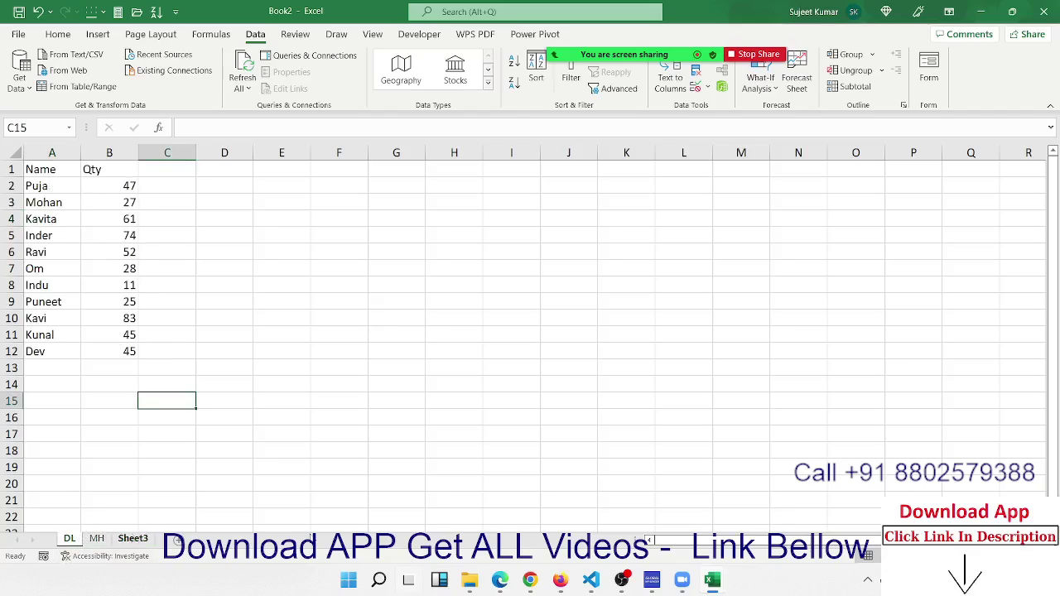
{"action": "mouse_move", "coordinate": [621, 580]}
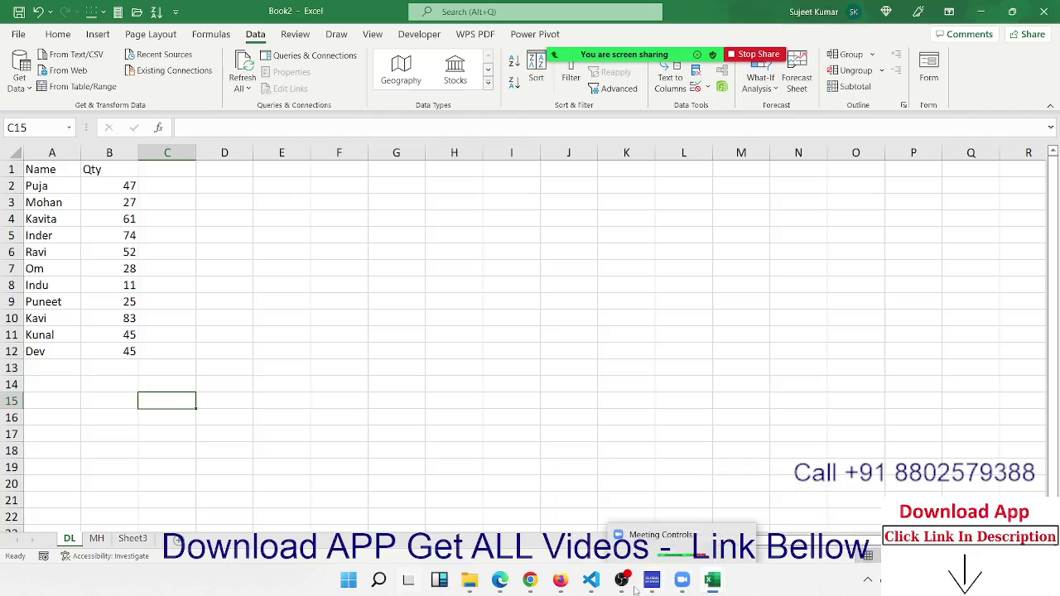
{"action": "left_click", "coordinate": [530, 580]}
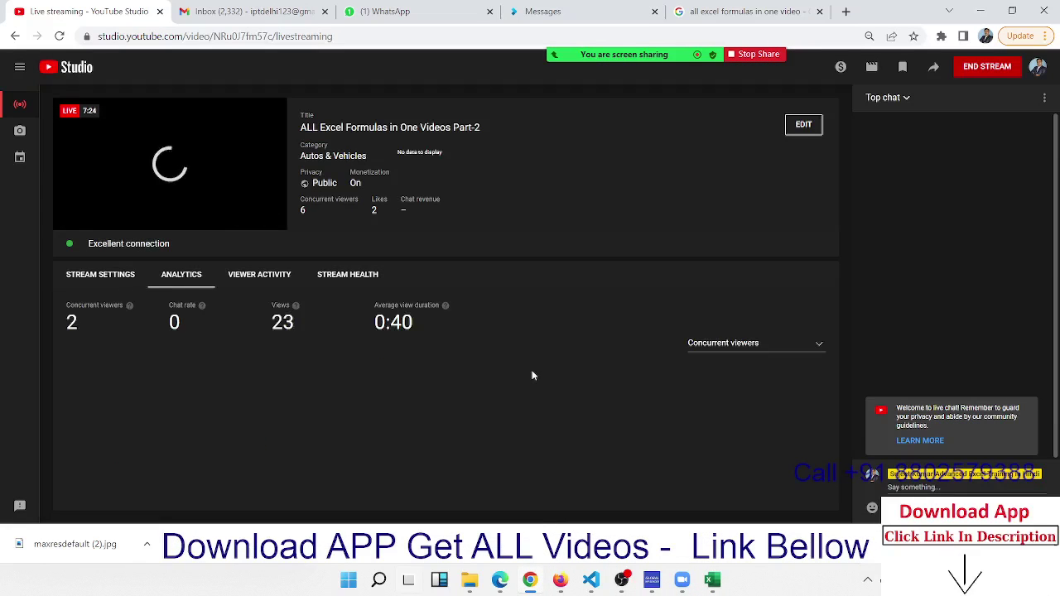
{"action": "key", "text": "alt+Tab"}
{"action": "left_click", "coordinate": [163, 332]}
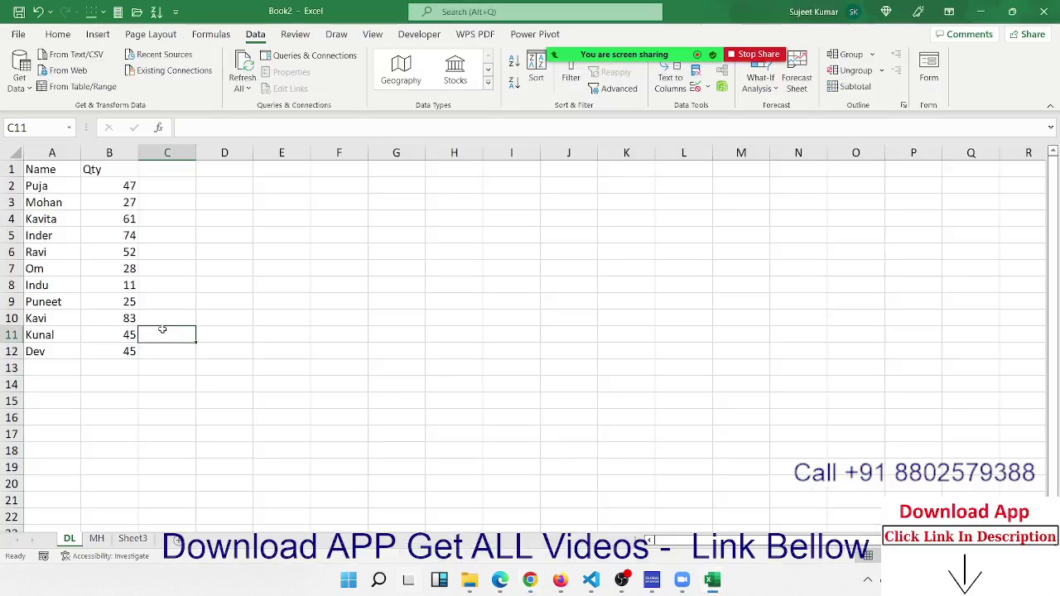
{"action": "left_click", "coordinate": [162, 187]}
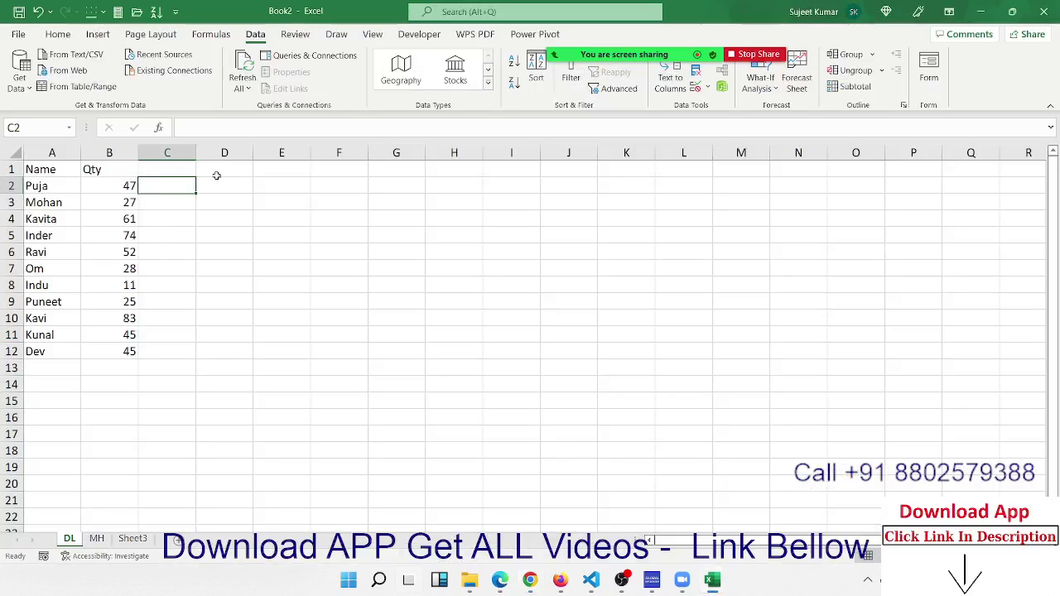
{"action": "left_click", "coordinate": [132, 538]}
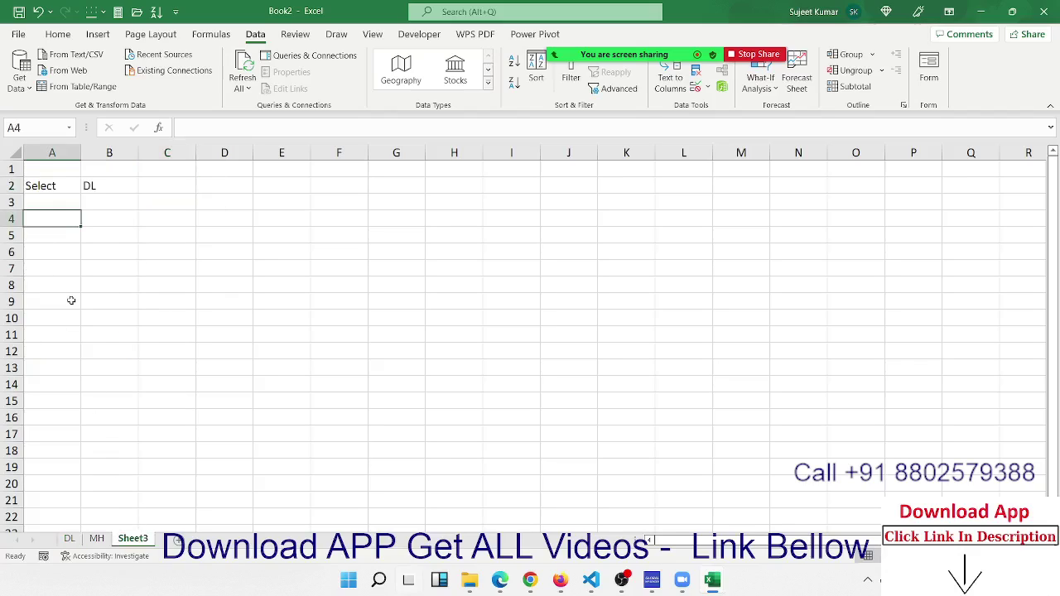
- Enter =OFFSET(DL!A1,0,0) in A4 so it returns 'Name' from the DL sheet
{"action": "type", "text": "="}
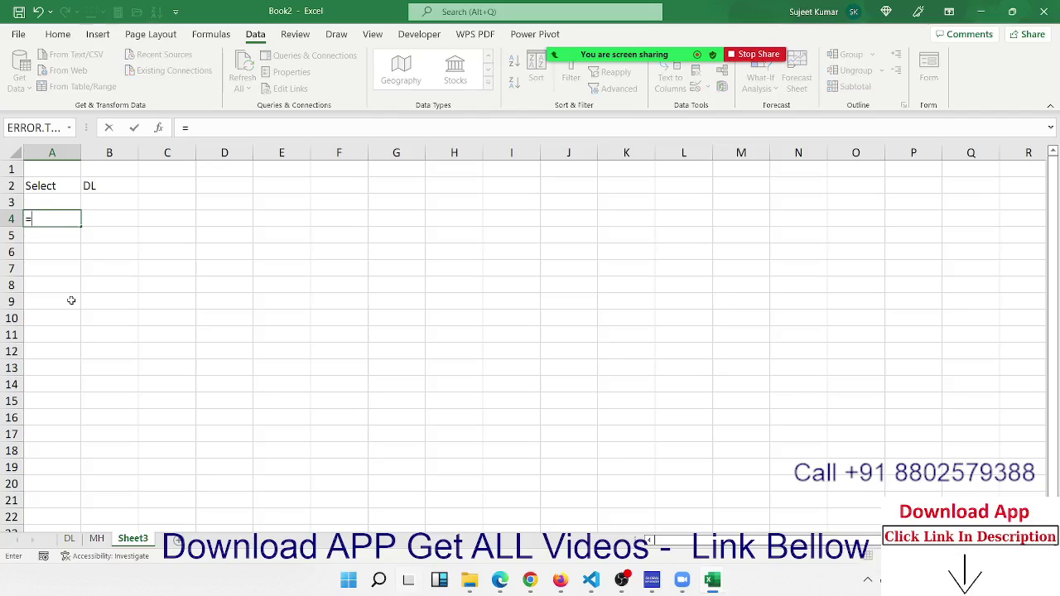
{"action": "type", "text": "off"}
{"action": "key", "text": "Tab"}
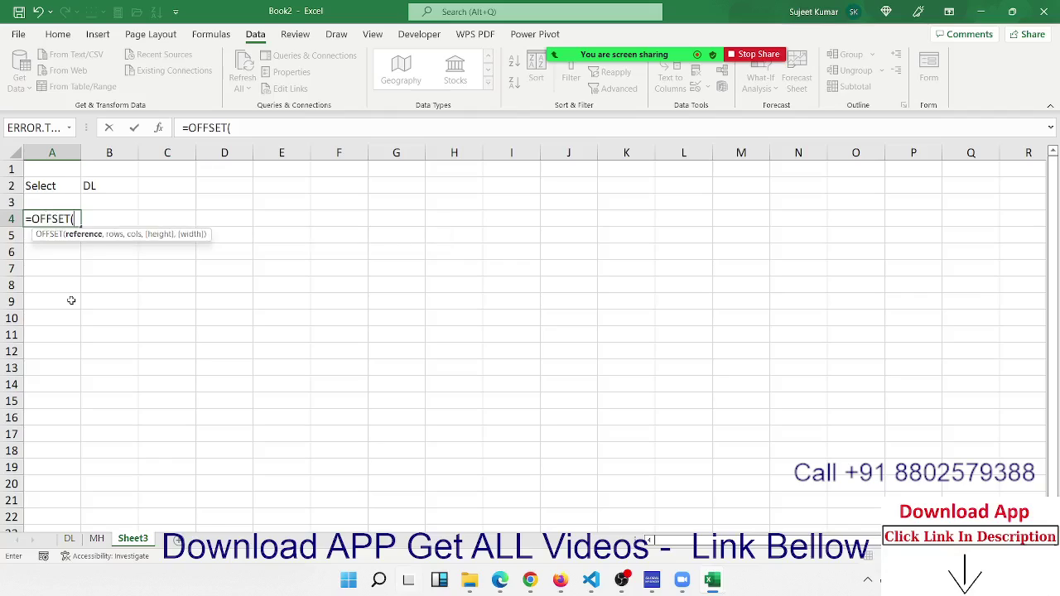
{"action": "left_click", "coordinate": [70, 538]}
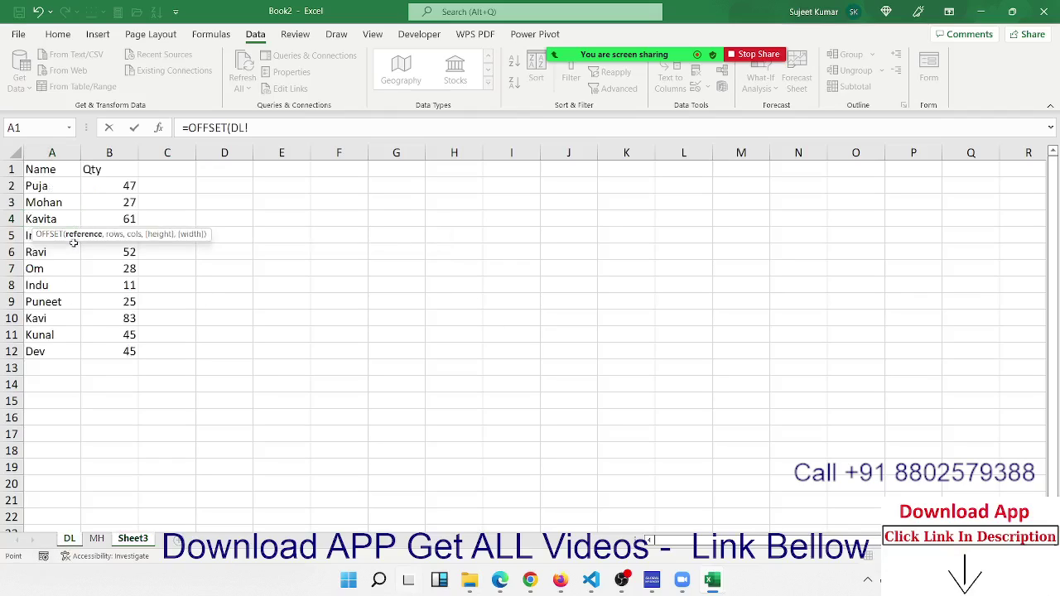
{"action": "left_click", "coordinate": [61, 174]}
{"action": "type", "text": ",0"}
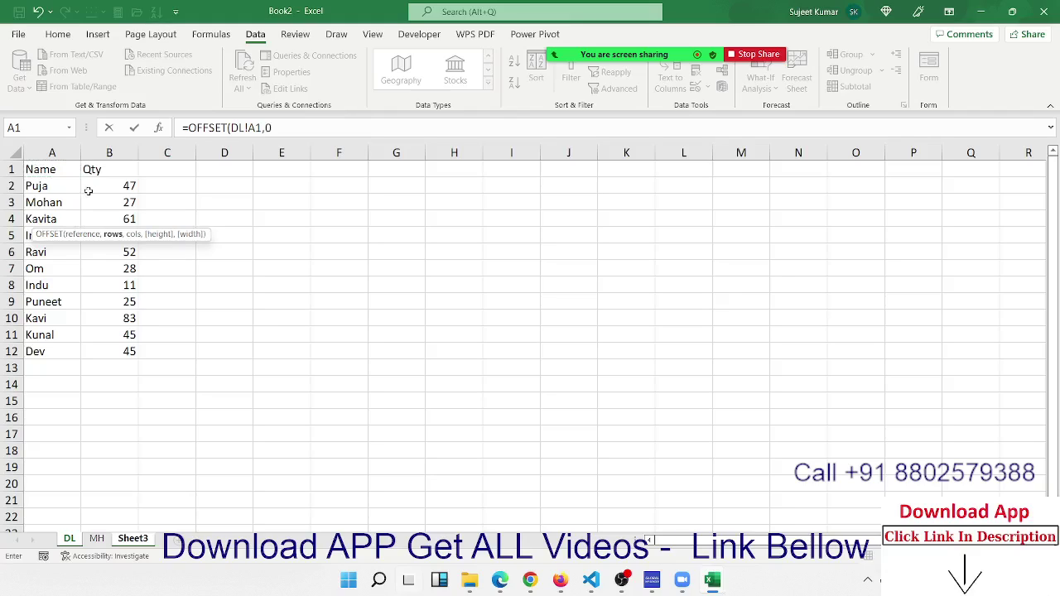
{"action": "key", "text": "Return"}
{"action": "key", "text": "Return"}
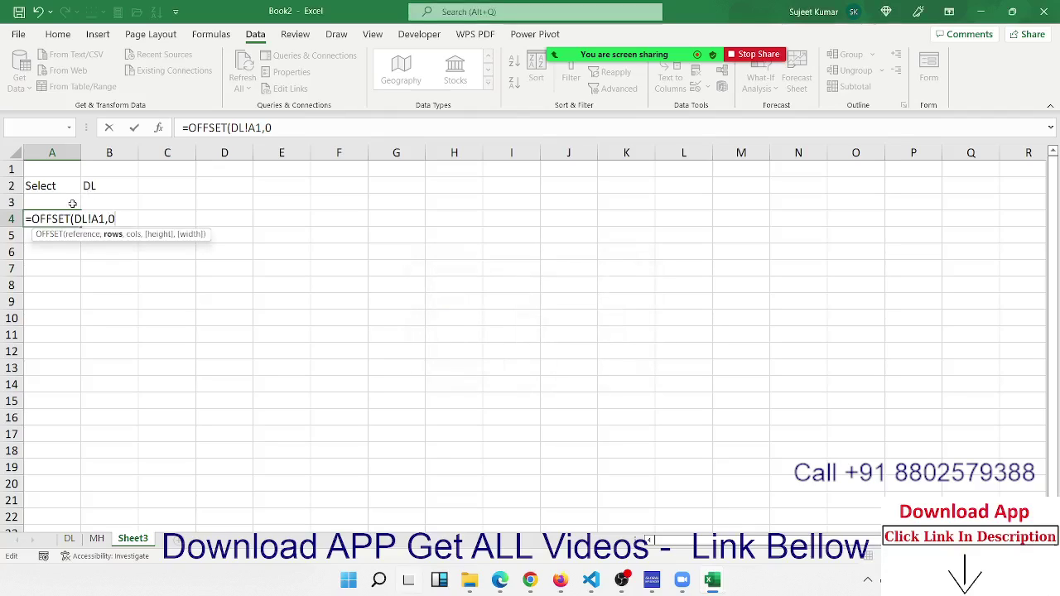
{"action": "type", "text": ",0"}
{"action": "key", "text": "Return"}
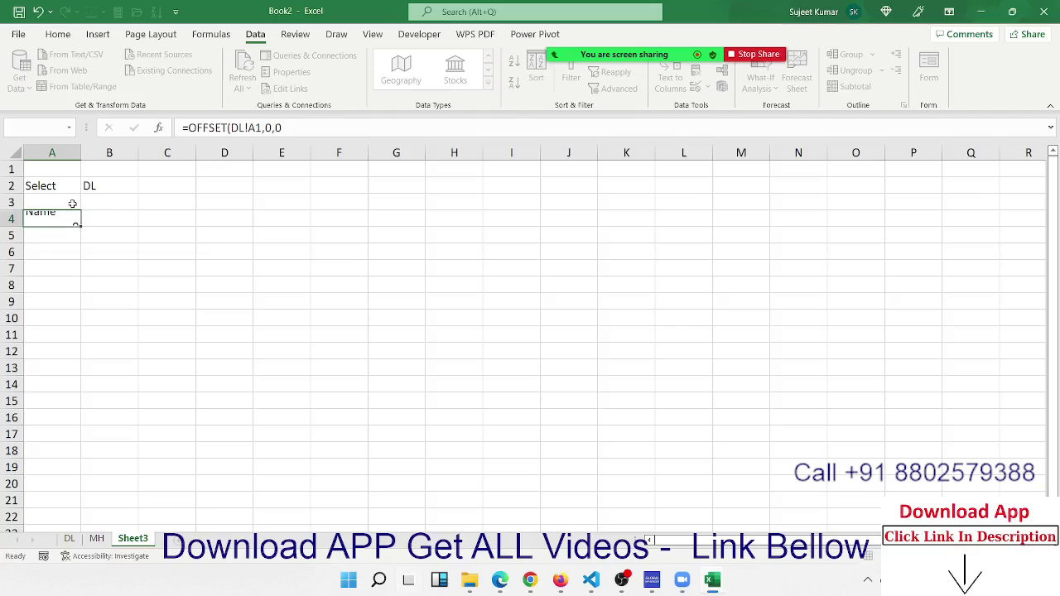
{"action": "left_click", "coordinate": [47, 223]}
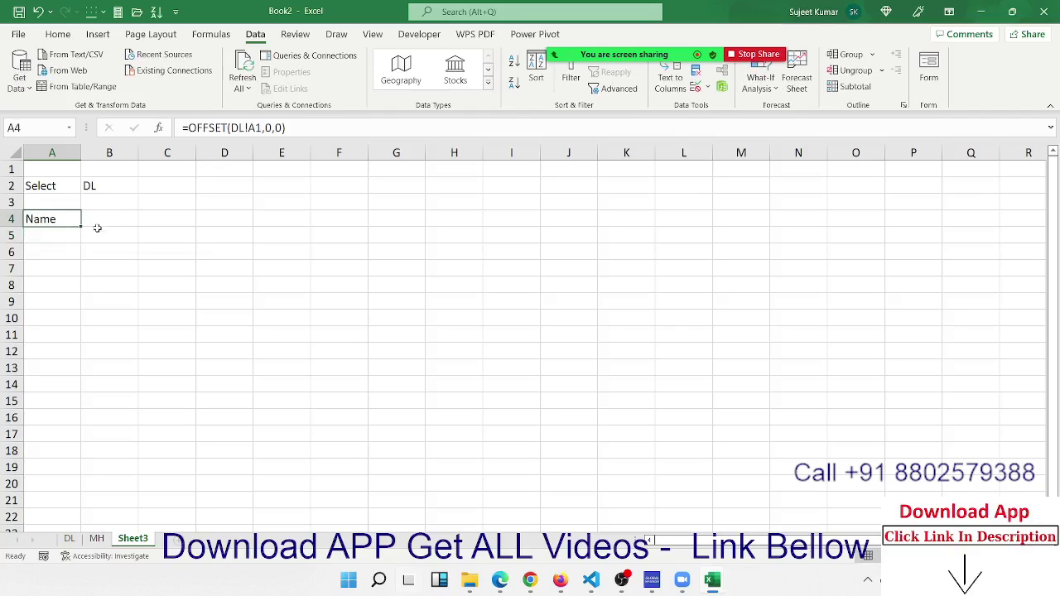
- Link A4 to DL!A1 and fill the Name formulas down to A15, clearing a stray 0 in A16
{"action": "type", "text": "="}
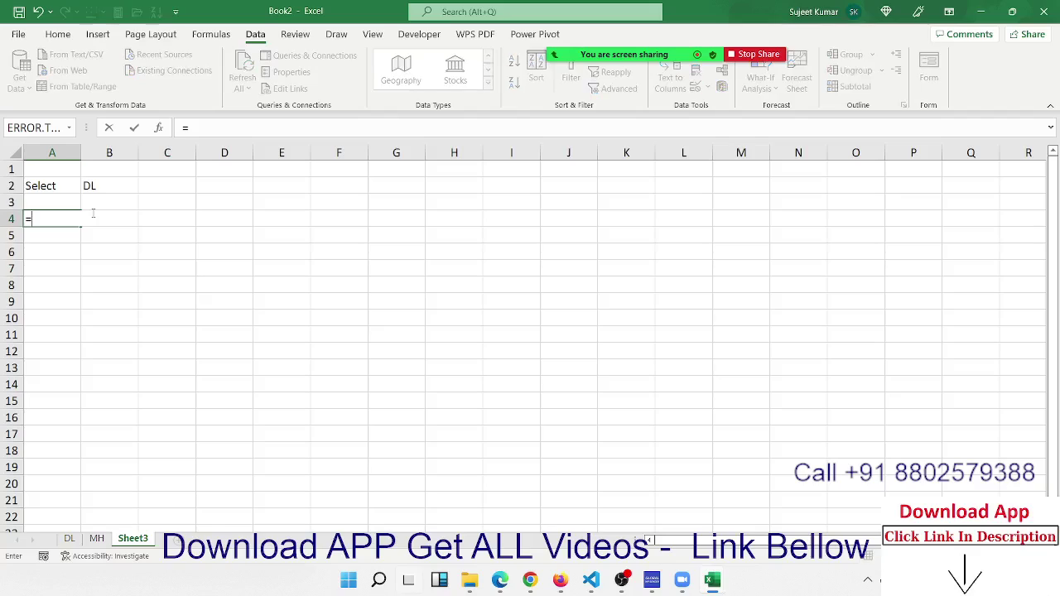
{"action": "left_click", "coordinate": [69, 538]}
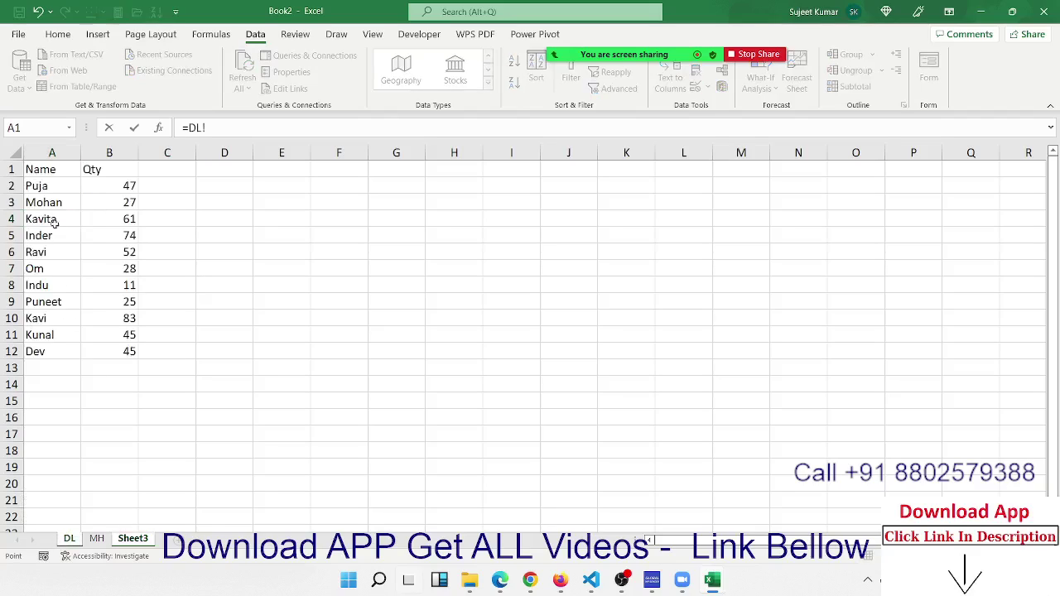
{"action": "left_click", "coordinate": [42, 169]}
{"action": "key", "text": "Return"}
{"action": "left_click_drag", "start_coordinate": [59, 218], "coordinate": [38, 414]}
{"action": "key", "text": "ctrl+d"}
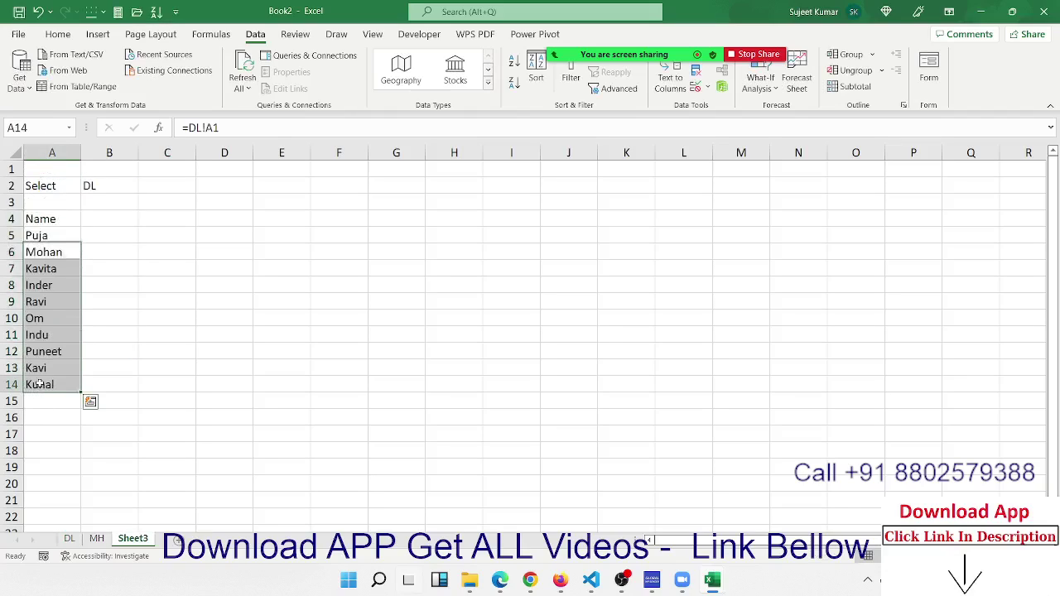
{"action": "key", "text": "ctrl+d"}
{"action": "left_click", "coordinate": [39, 414]}
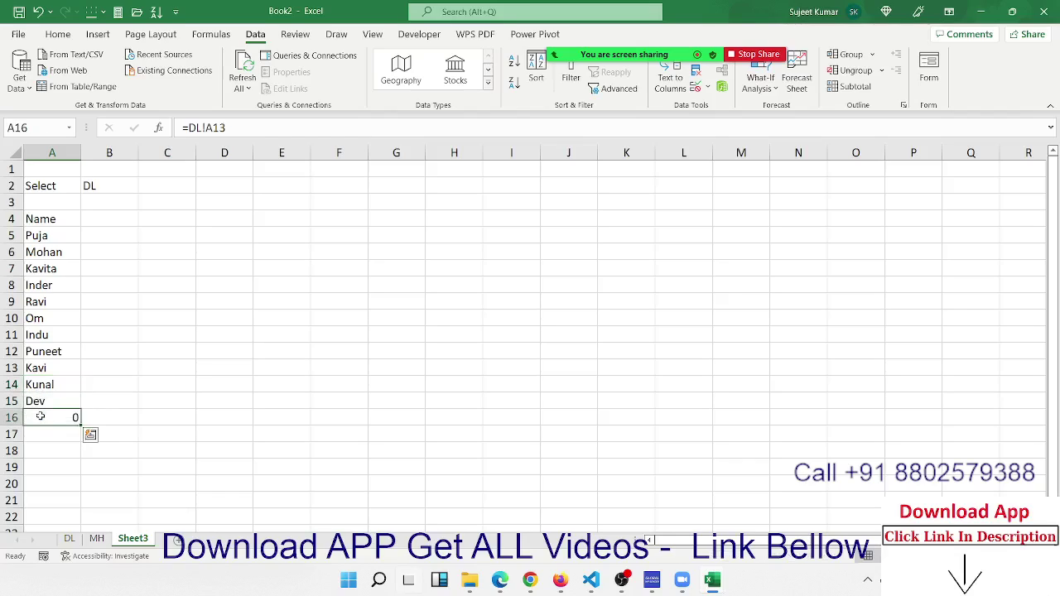
{"action": "key", "text": "Delete"}
{"action": "key", "text": "Up"}
{"action": "key", "text": "ctrl+Up"}
{"action": "key", "text": "Right"}
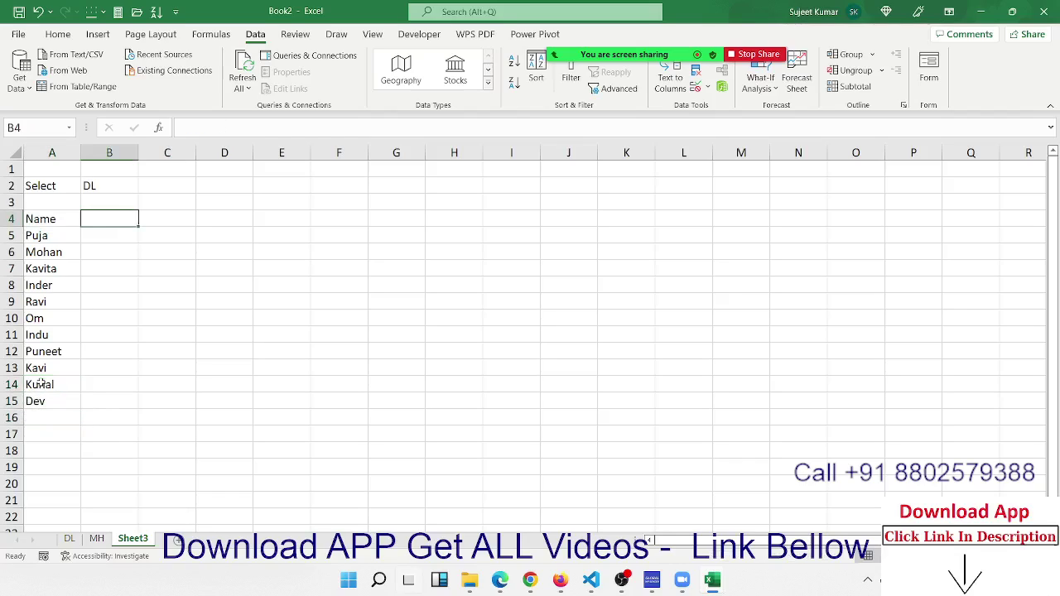
- Link B4 to the DL Qty heading and fill the Qty formulas down to B15
{"action": "type", "text": "="}
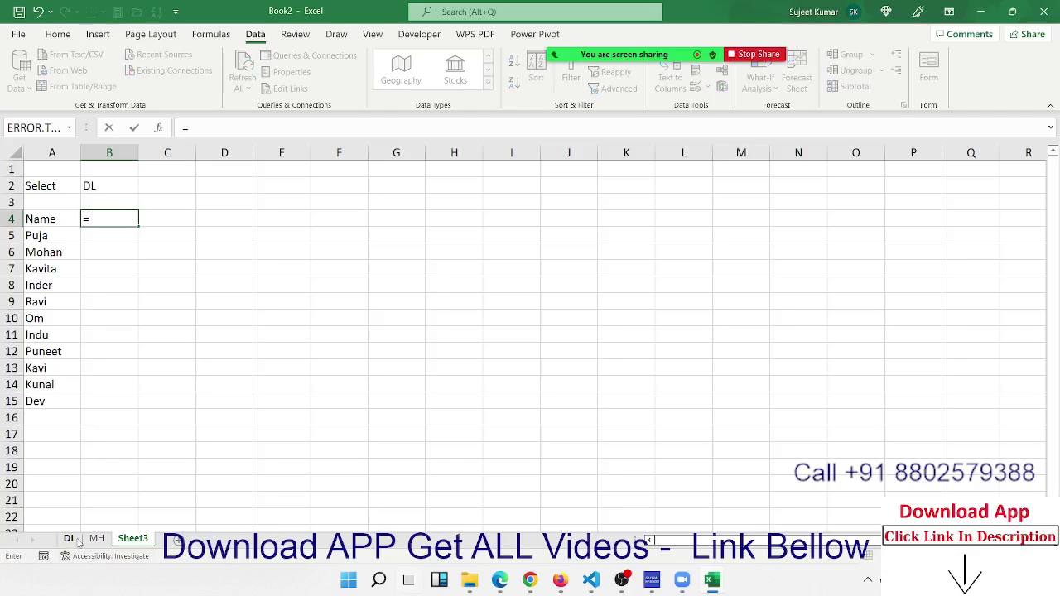
{"action": "left_click", "coordinate": [70, 539]}
{"action": "left_click", "coordinate": [105, 169]}
{"action": "key", "text": "Return"}
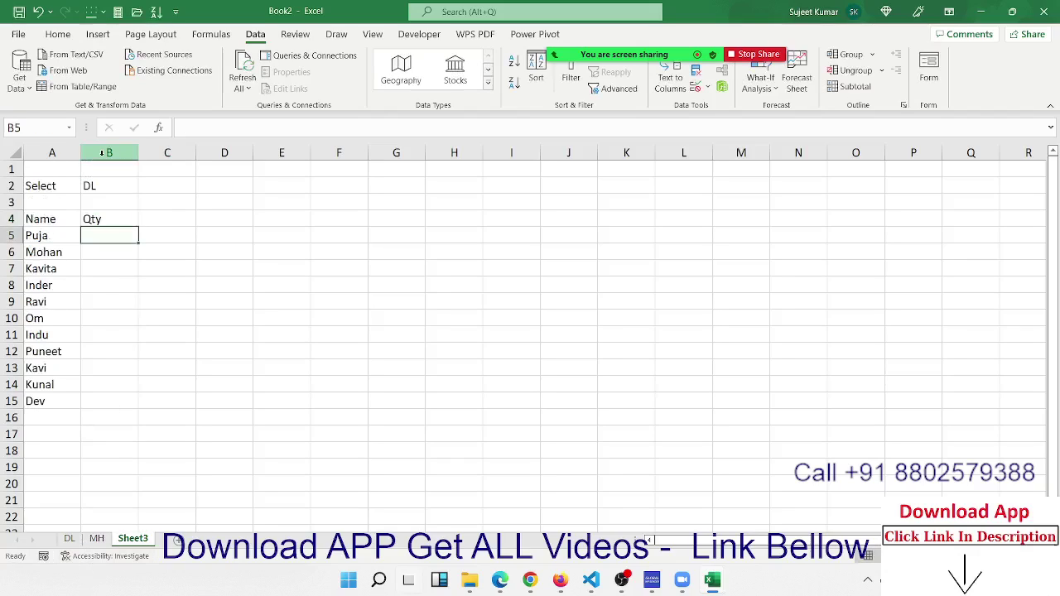
{"action": "key", "text": "Left"}
{"action": "key", "text": "ctrl+Down"}
{"action": "key", "text": "Right"}
{"action": "key", "text": "ctrl+shift+Up"}
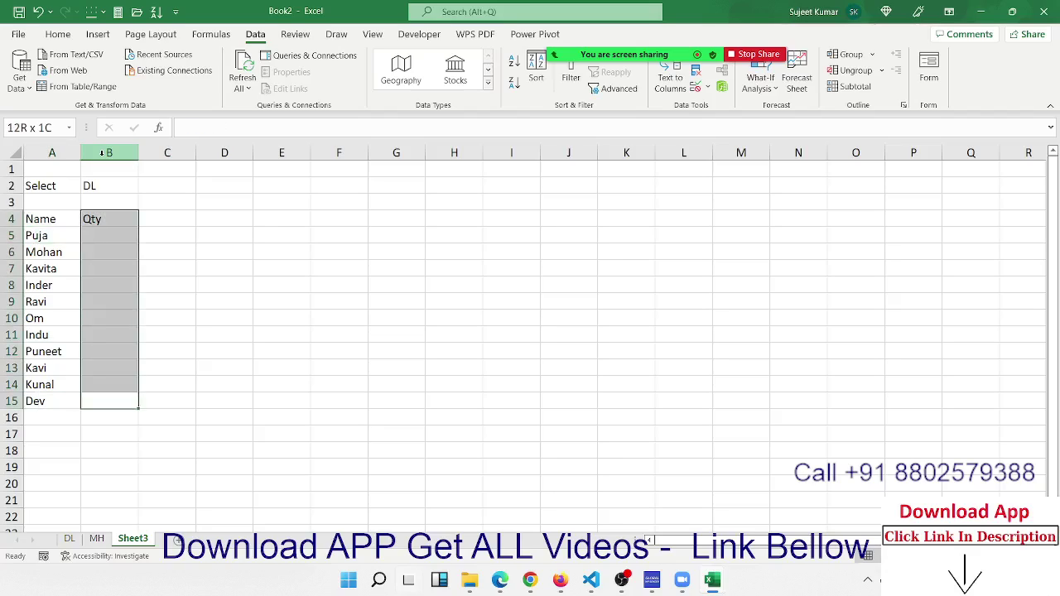
{"action": "key", "text": "ctrl+d"}
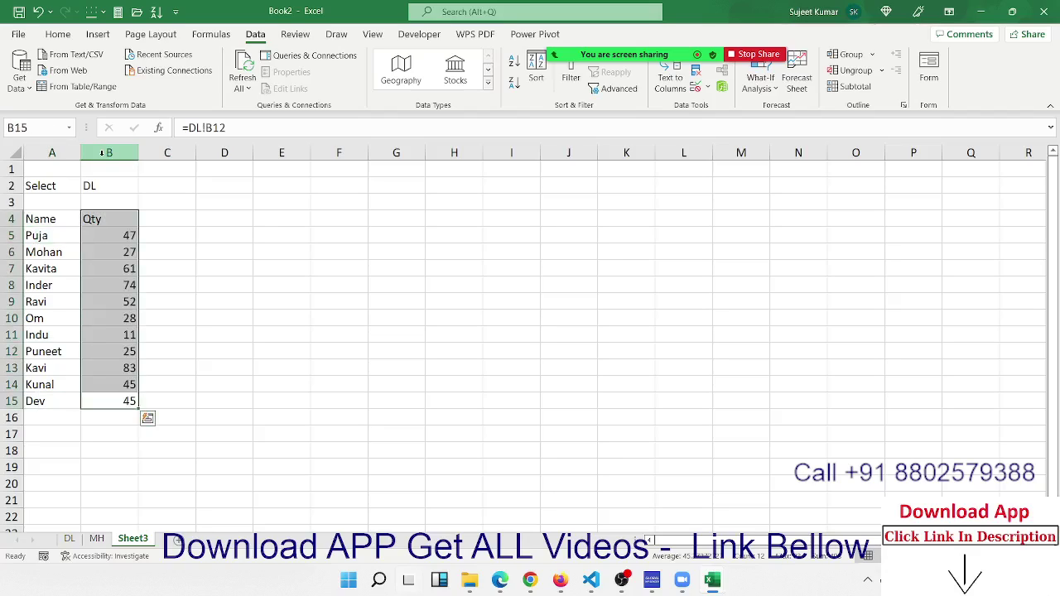
- Check the filled Name and Qty link formulas cell by cell
{"action": "key", "text": "Down"}
{"action": "key", "text": "Up"}
{"action": "key", "text": "Up"}
{"action": "key", "text": "Up"}
{"action": "key", "text": "Up"}
{"action": "key", "text": "Up"}
{"action": "key", "text": "Up"}
{"action": "key", "text": "Up"}
{"action": "key", "text": "Up"}
{"action": "key", "text": "Up"}
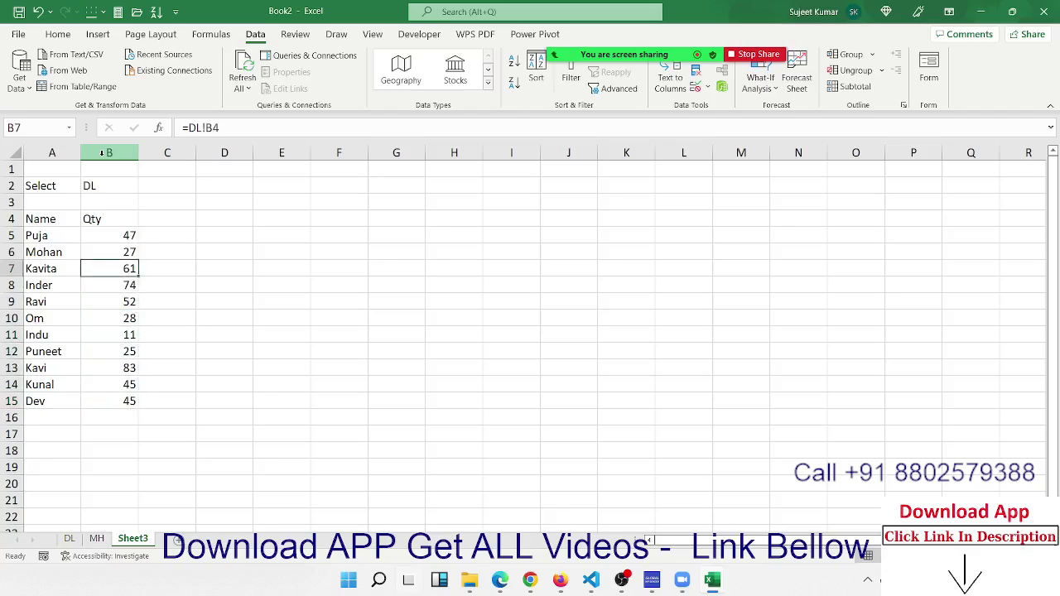
{"action": "key", "text": "Up"}
{"action": "key", "text": "Up"}
{"action": "key", "text": "Up"}
{"action": "key", "text": "Left"}
{"action": "key", "text": "Down"}
{"action": "key", "text": "Down"}
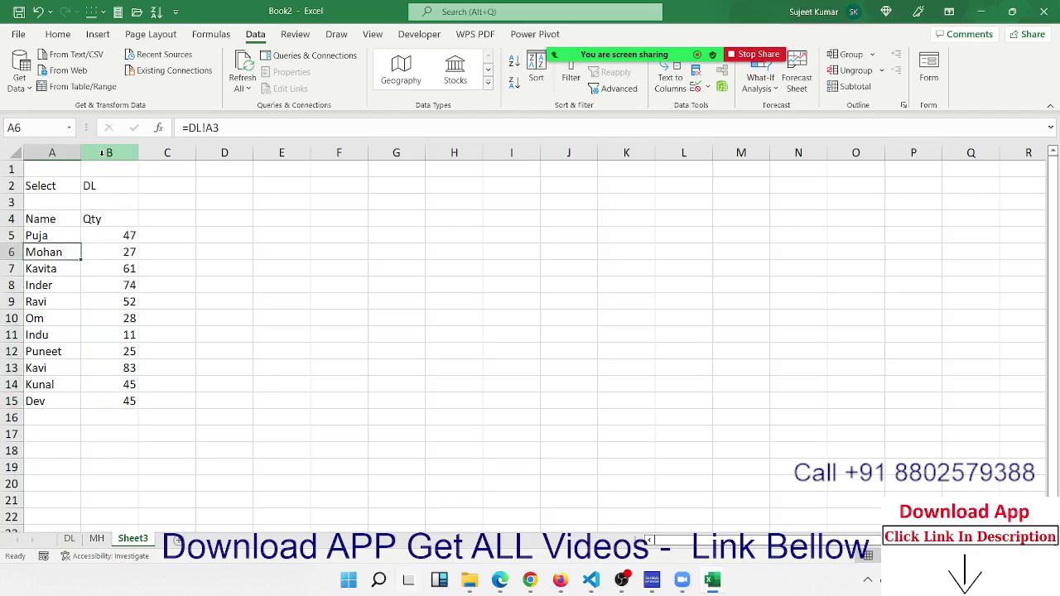
{"action": "key", "text": "Down"}
{"action": "key", "text": "Down"}
{"action": "key", "text": "Down"}
{"action": "key", "text": "Down"}
{"action": "key", "text": "Down"}
{"action": "key", "text": "Down"}
{"action": "key", "text": "Down"}
{"action": "key", "text": "Down"}
{"action": "key", "text": "Down"}
{"action": "key", "text": "Up"}
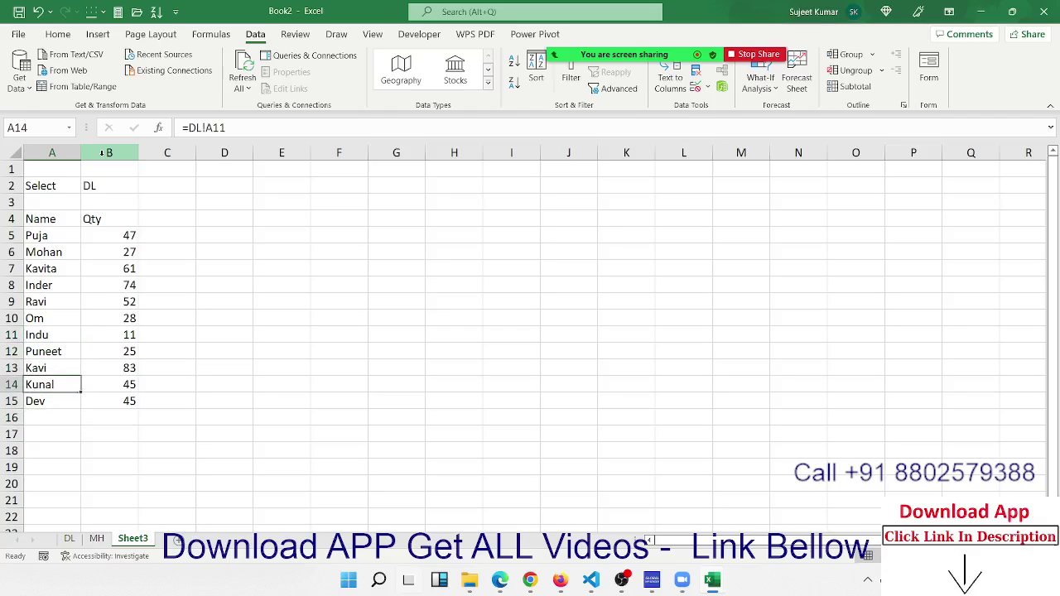
{"action": "key", "text": "Up"}
{"action": "key", "text": "Up"}
{"action": "key", "text": "ctrl+Up"}
{"action": "key", "text": "ctrl+Up"}
{"action": "key", "text": "ctrl+Up"}
{"action": "key", "text": "ctrl+Down"}
{"action": "key", "text": "ctrl+Down"}
{"action": "key", "text": "Down"}
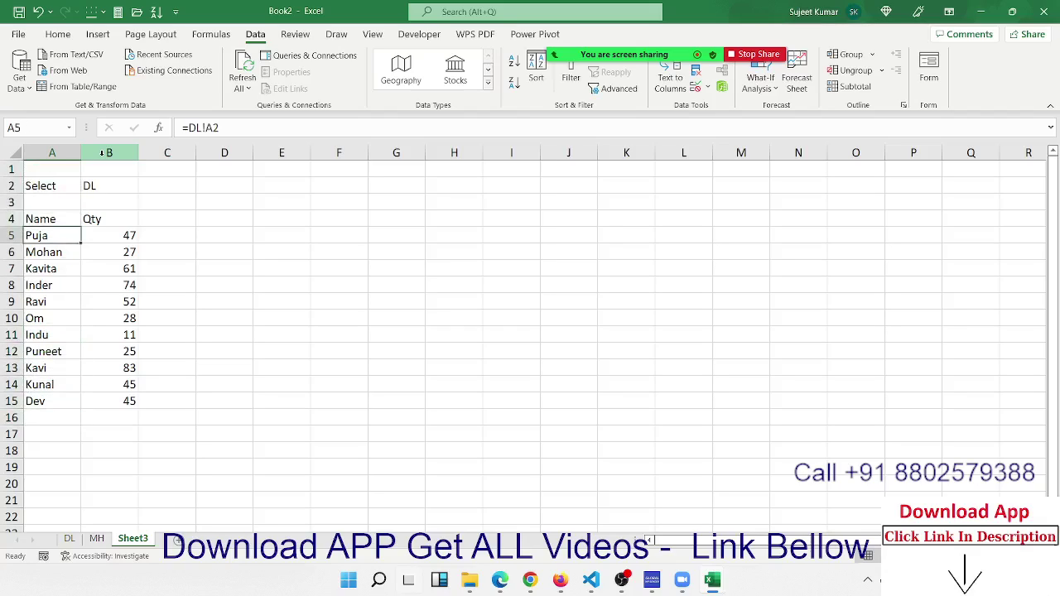
{"action": "key", "text": "Up"}
{"action": "key", "text": "Up"}
{"action": "key", "text": "Right"}
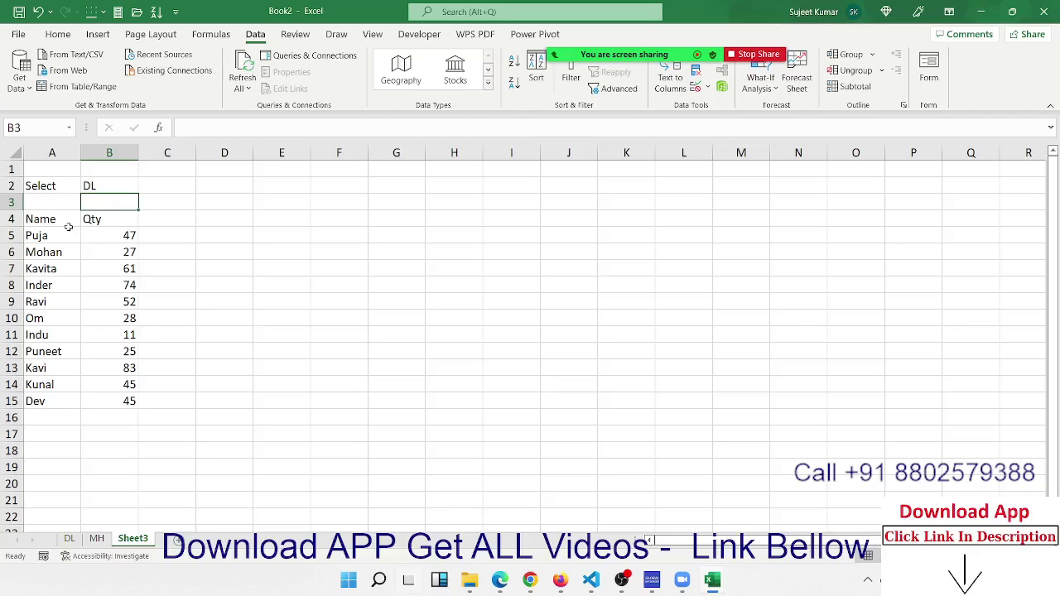
{"action": "key", "text": "Left"}
{"action": "key", "text": "Down"}
{"action": "key", "text": "Down"}
- Select the linked Name/Qty table A4:B15 and delete its contents
{"action": "left_click", "coordinate": [65, 216]}
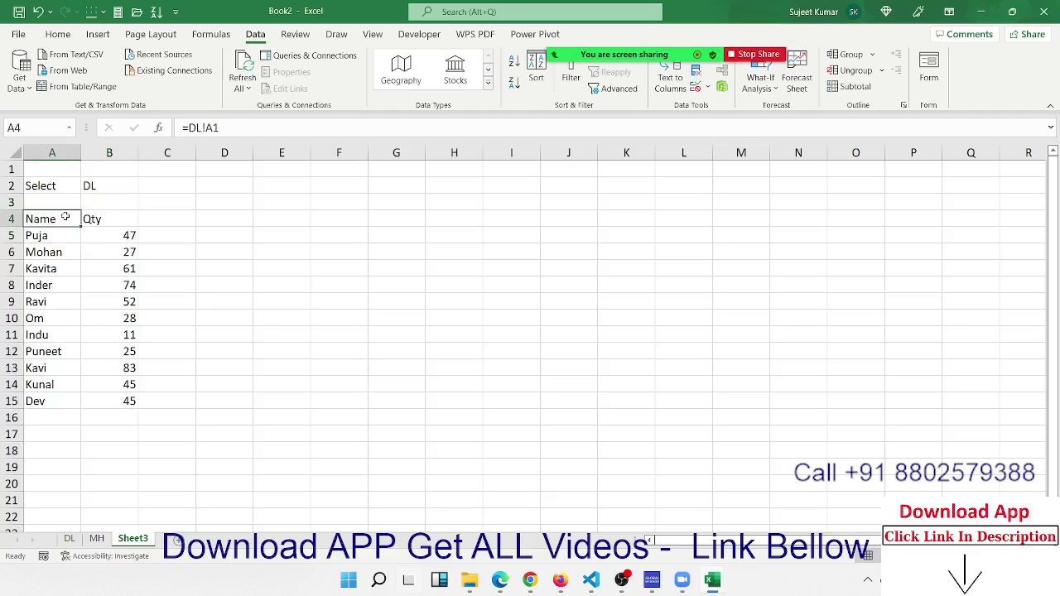
{"action": "key", "text": "Down"}
{"action": "key", "text": "Down"}
{"action": "key", "text": "Down"}
{"action": "key", "text": "Down"}
{"action": "key", "text": "Down"}
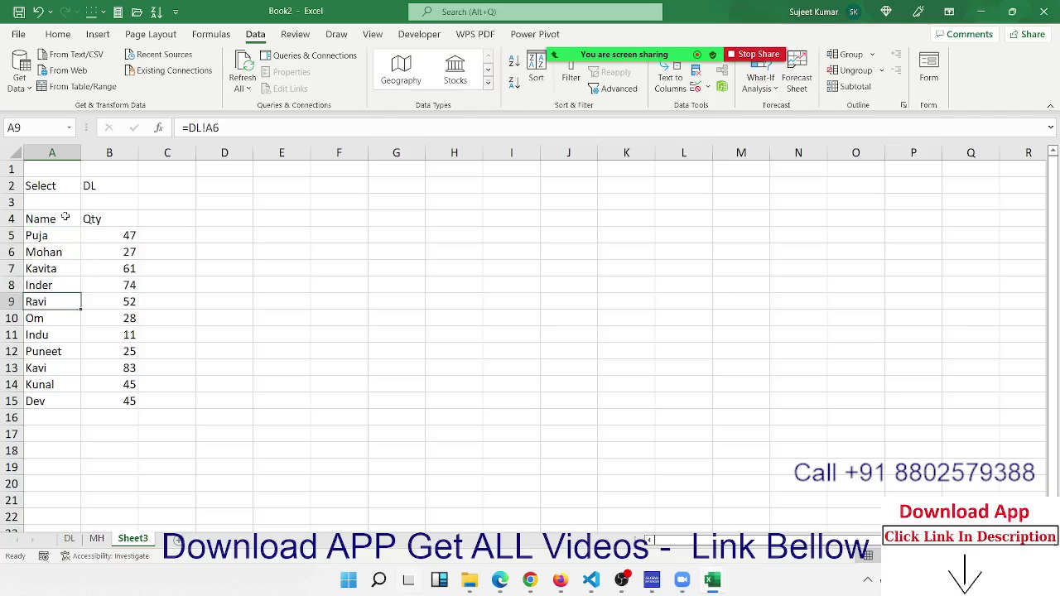
{"action": "key", "text": "Down"}
{"action": "key", "text": "Down"}
{"action": "key", "text": "Down"}
{"action": "key", "text": "Down"}
{"action": "key", "text": "Down"}
{"action": "key", "text": "Down"}
{"action": "key", "text": "Right"}
{"action": "key", "text": "Up"}
{"action": "key", "text": "Up"}
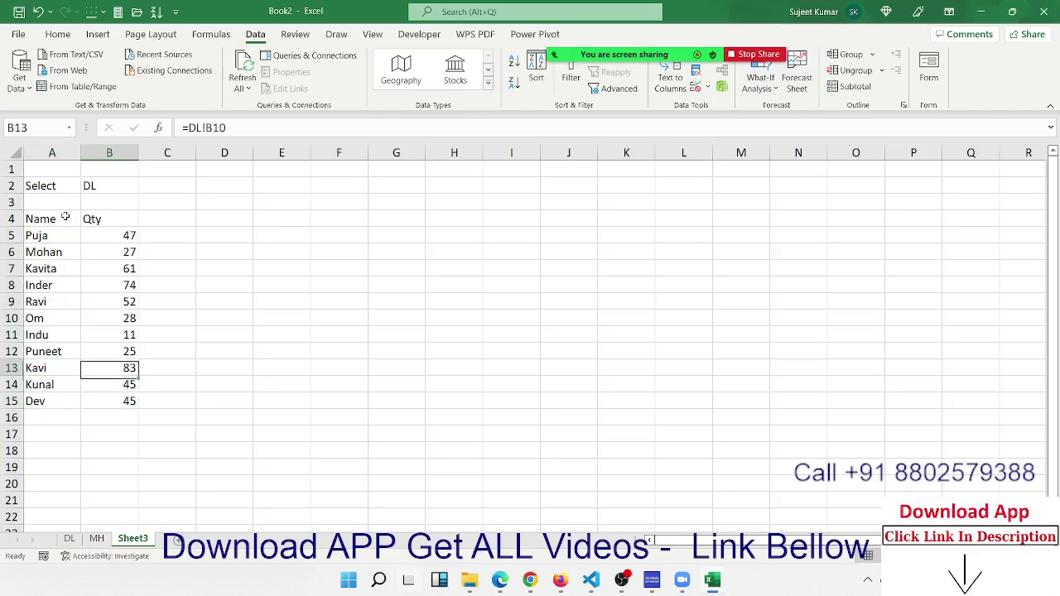
{"action": "key", "text": "Up"}
{"action": "key", "text": "Up"}
{"action": "key", "text": "Up"}
{"action": "key", "text": "Up"}
{"action": "key", "text": "Up"}
{"action": "key", "text": "Up"}
{"action": "key", "text": "Up"}
{"action": "key", "text": "Up"}
{"action": "key", "text": "Up"}
{"action": "key", "text": "Left"}
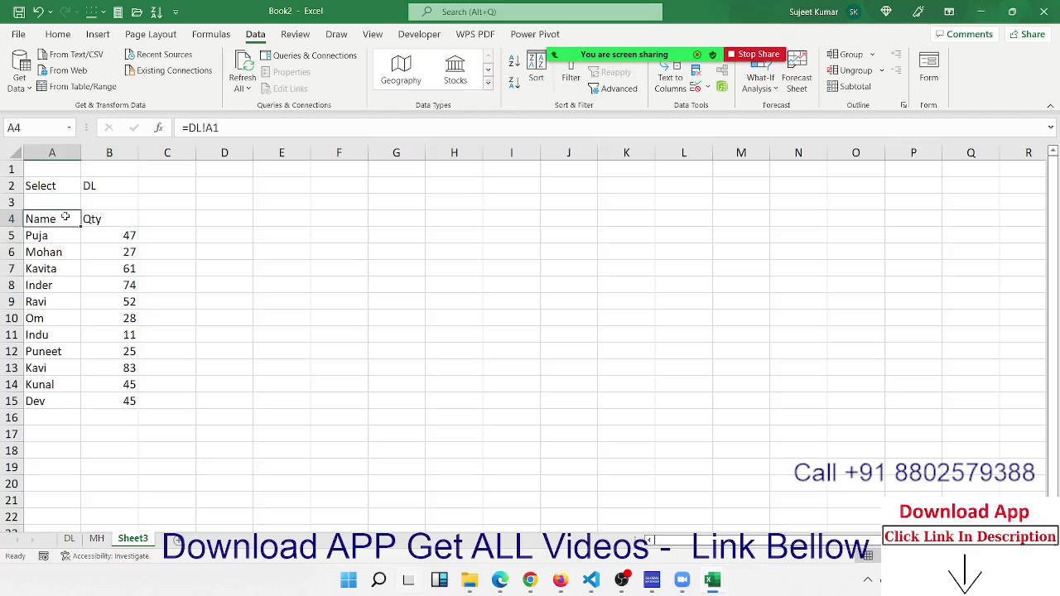
{"action": "key", "text": "shift+Right"}
{"action": "key", "text": "ctrl+shift+Down"}
{"action": "key", "text": "Delete"}
{"action": "key", "text": "Up"}
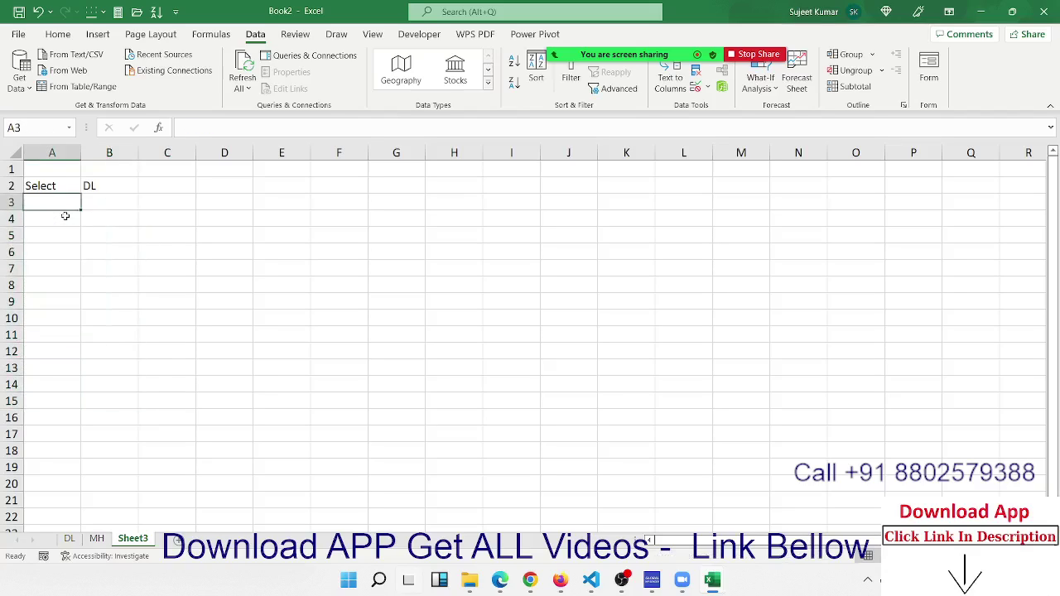
- Enter =OFFSET(DL!$A$1,0,0) in A4 with an absolute DL!$A$1 reference
{"action": "key", "text": "Down"}
{"action": "type", "text": "=of"}
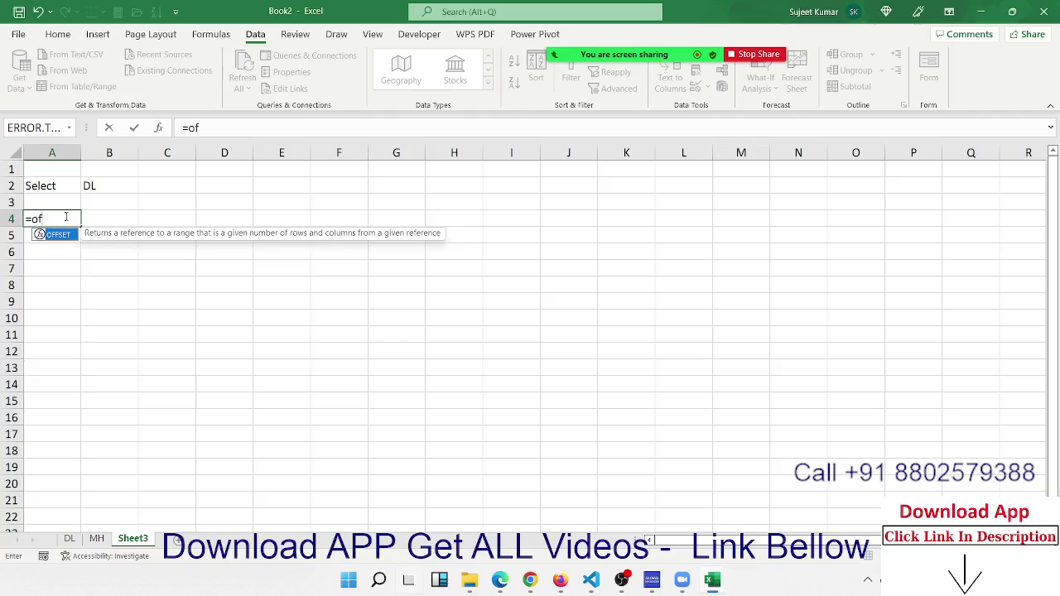
{"action": "key", "text": "Tab"}
{"action": "left_click", "coordinate": [71, 539]}
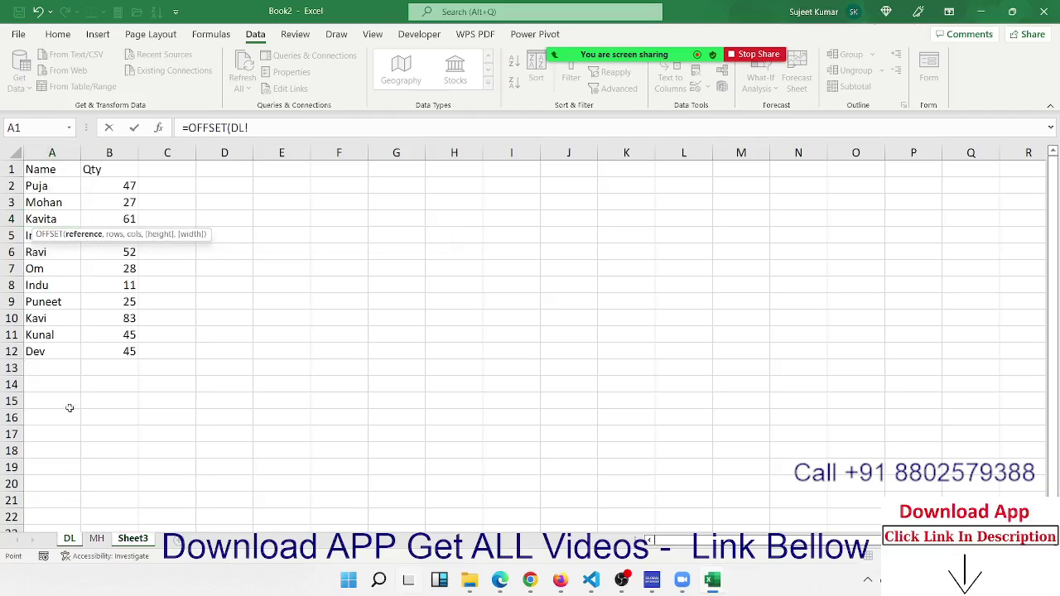
{"action": "left_click", "coordinate": [53, 171]}
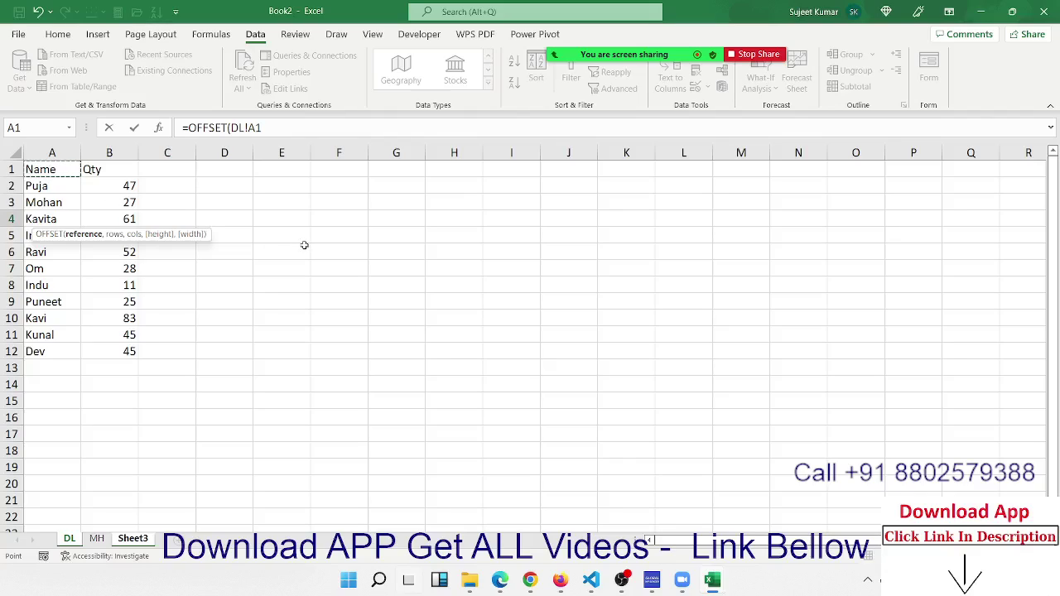
{"action": "type", "text": ",0"}
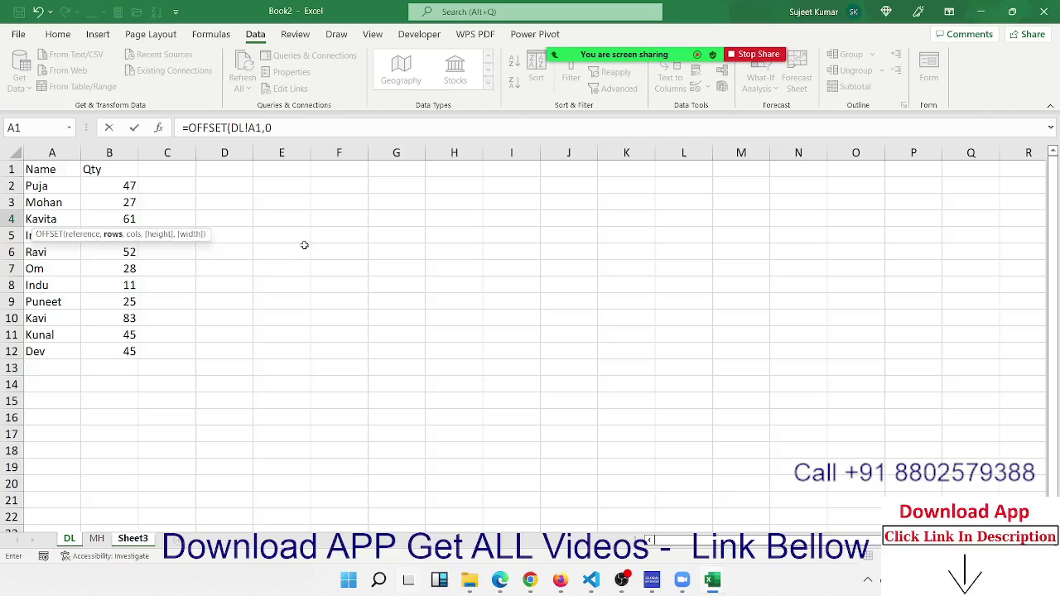
{"action": "type", "text": ",0"}
{"action": "type", "text": ")"}
{"action": "key", "text": "Return"}
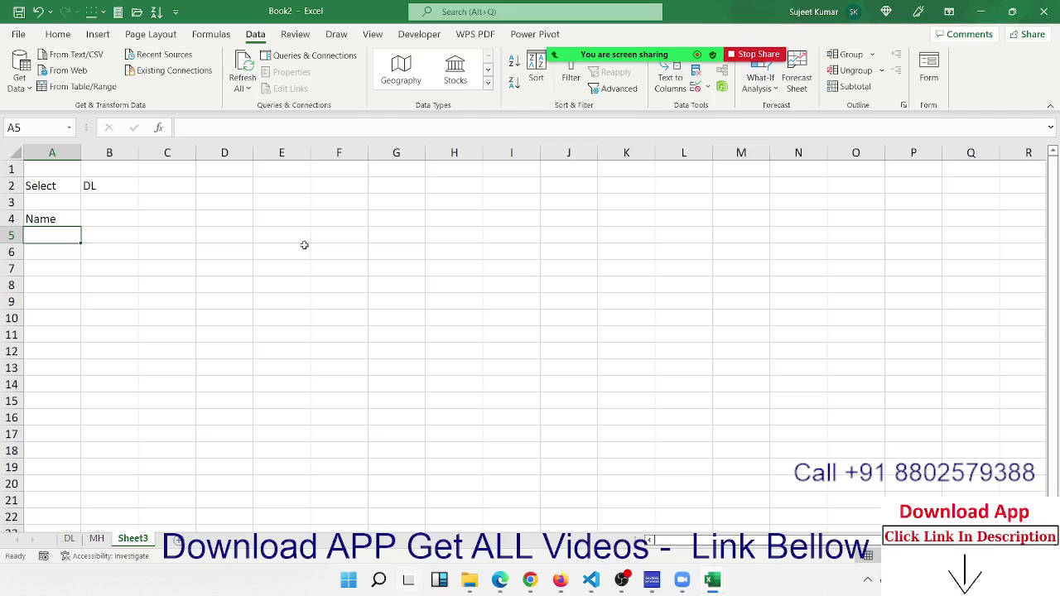
{"action": "key", "text": "Up"}
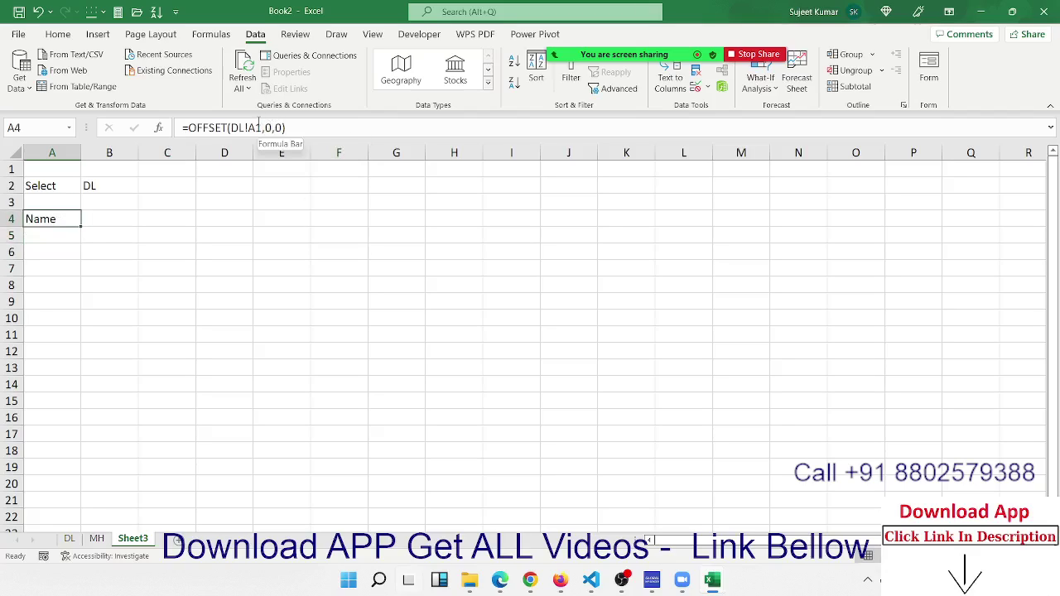
{"action": "left_click", "coordinate": [259, 126]}
{"action": "key", "text": "F4"}
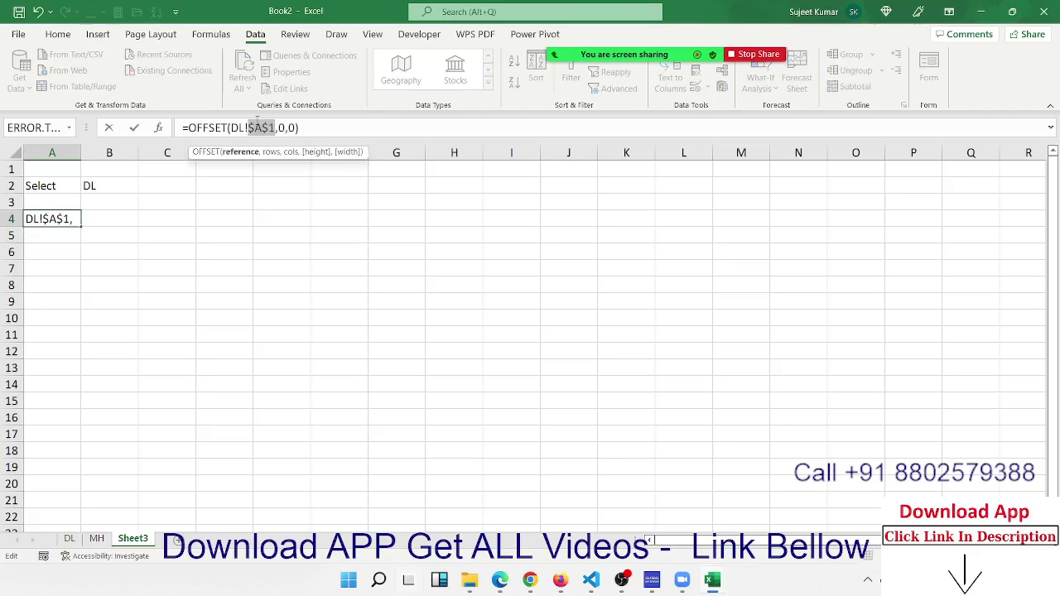
{"action": "key", "text": "Return"}
- Copy the formula to A5 and A6, changing the rows offset to 1 and 2
{"action": "left_click", "coordinate": [76, 221]}
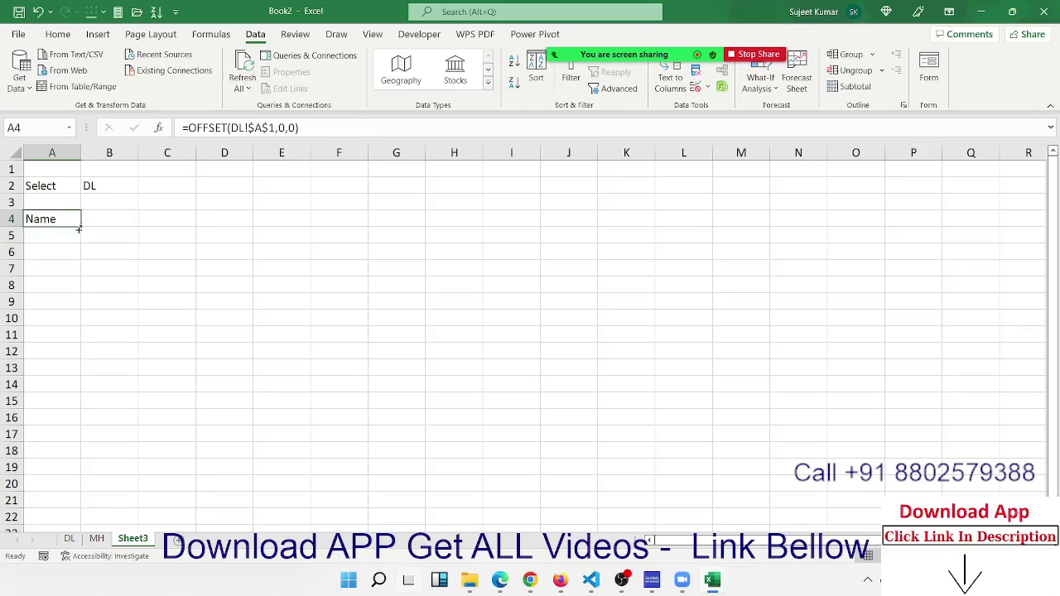
{"action": "left_click_drag", "start_coordinate": [79, 229], "coordinate": [79, 243]}
{"action": "double_click", "coordinate": [75, 237]}
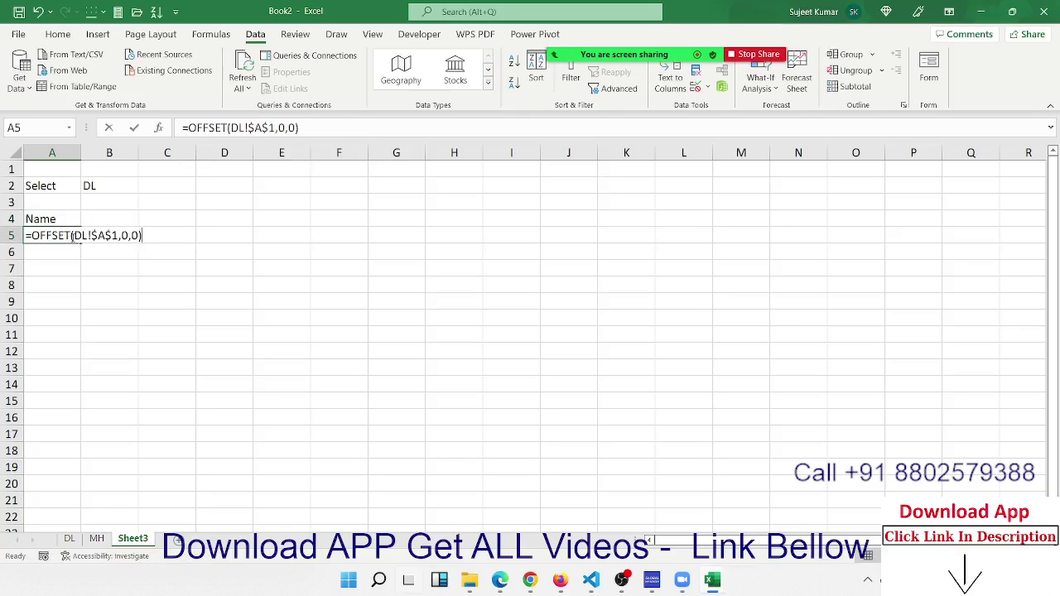
{"action": "key", "text": "Right"}
{"action": "key", "text": "Right"}
{"action": "key", "text": "Right"}
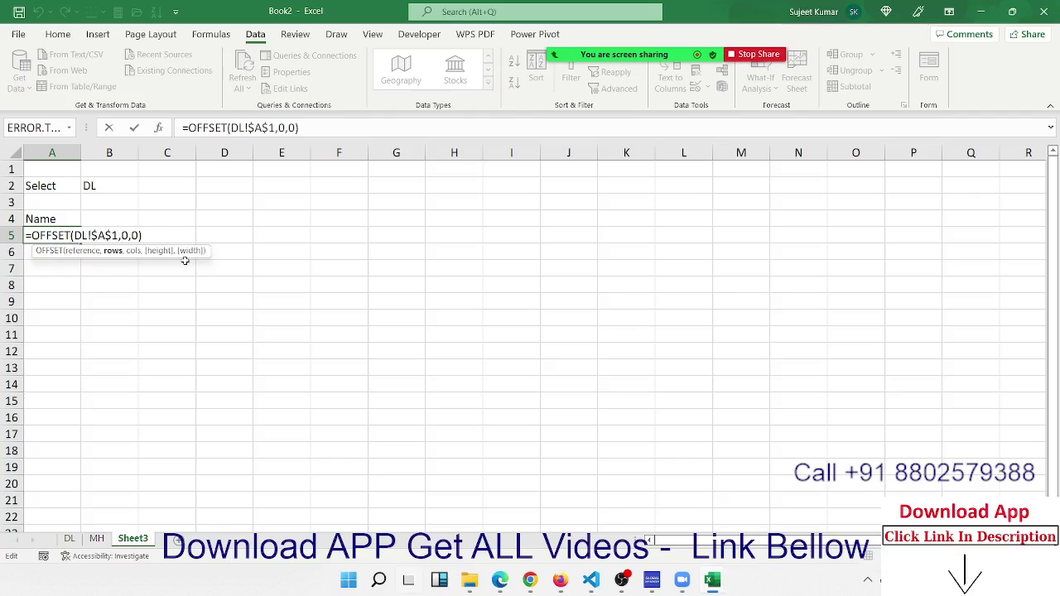
{"action": "key", "text": "Delete"}
{"action": "type", "text": "1"}
{"action": "key", "text": "Return"}
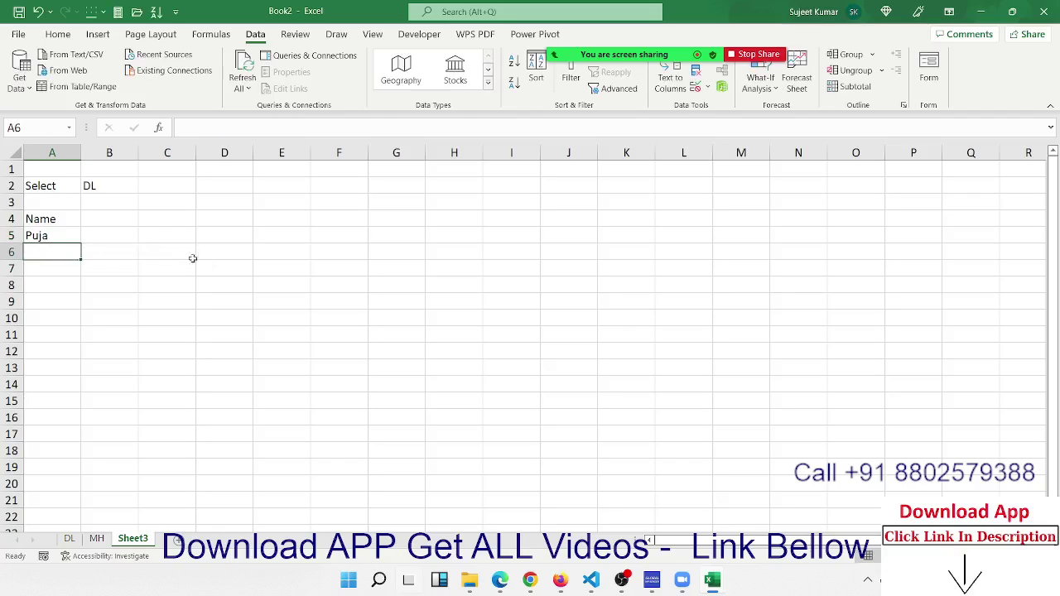
{"action": "left_click", "coordinate": [74, 240]}
{"action": "left_click_drag", "start_coordinate": [79, 245], "coordinate": [79, 257]}
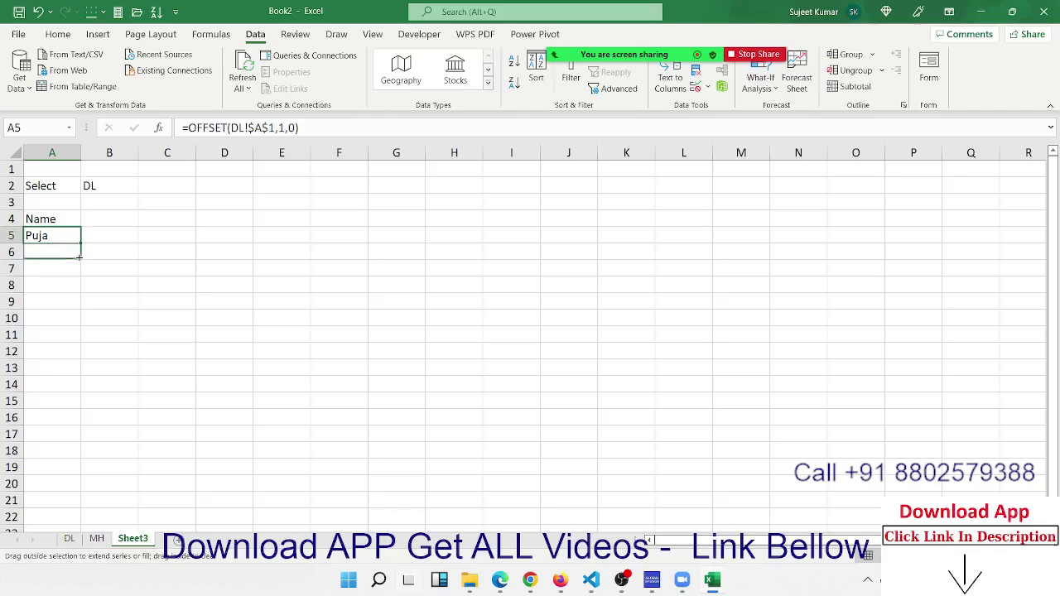
{"action": "double_click", "coordinate": [73, 252]}
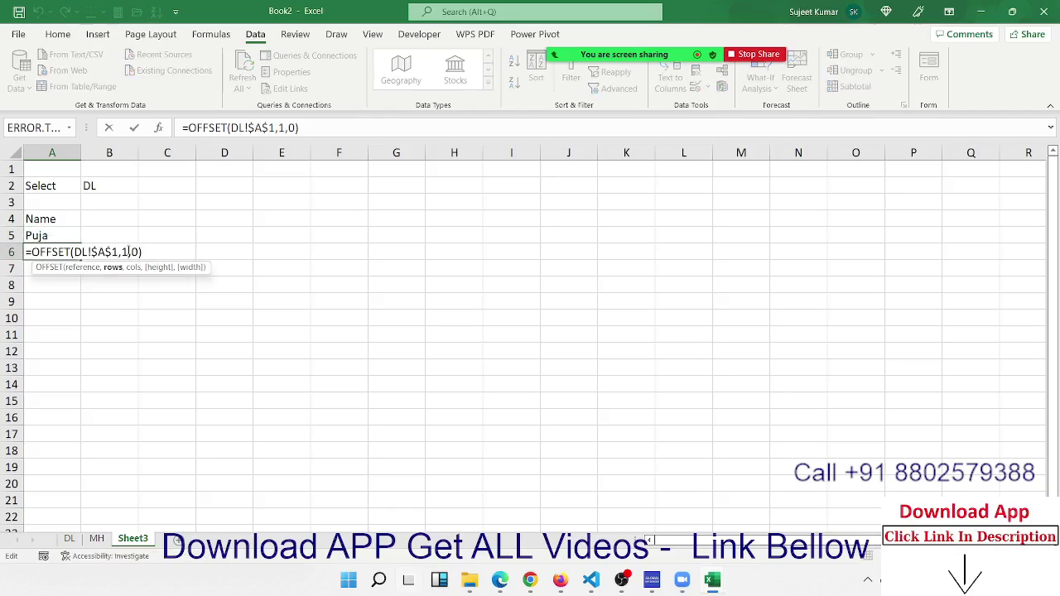
{"action": "left_click", "coordinate": [122, 252]}
{"action": "key", "text": "Delete"}
{"action": "type", "text": "2"}
{"action": "key", "text": "Return"}
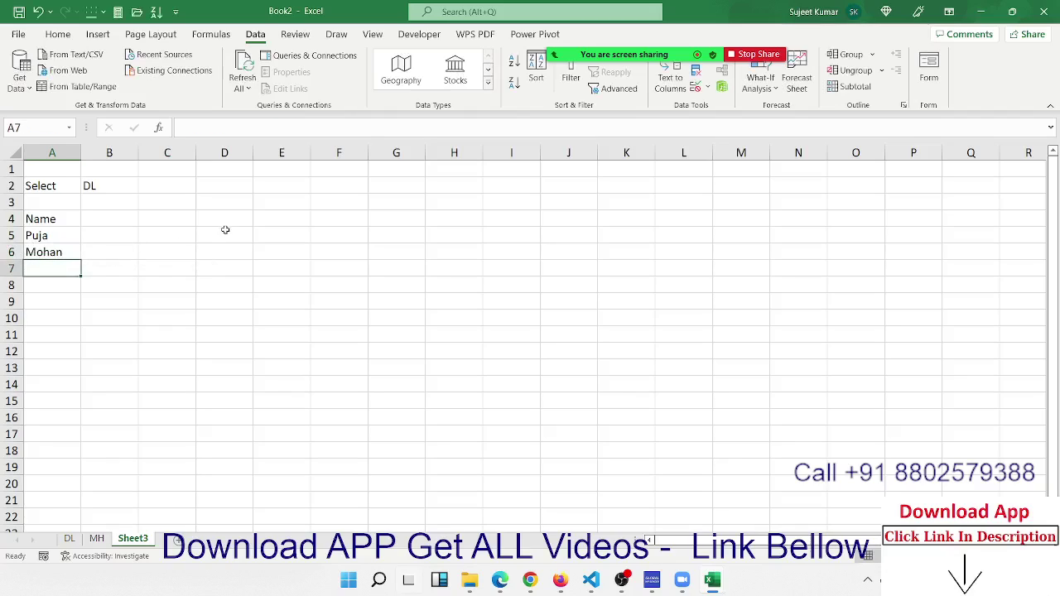
{"action": "left_click", "coordinate": [192, 222]}
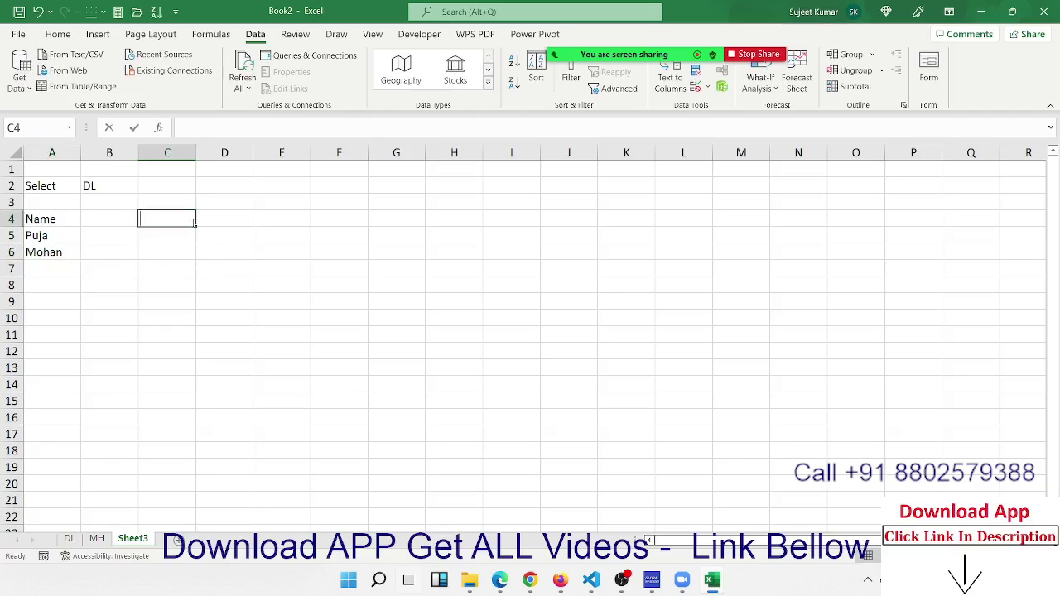
- Enter counters 0, 1, 2 in C4:C6 and extend the series to 10 in C14
{"action": "key", "text": "Return"}
{"action": "type", "text": "1"}
{"action": "key", "text": "Return"}
{"action": "type", "text": "2"}
{"action": "key", "text": "Return"}
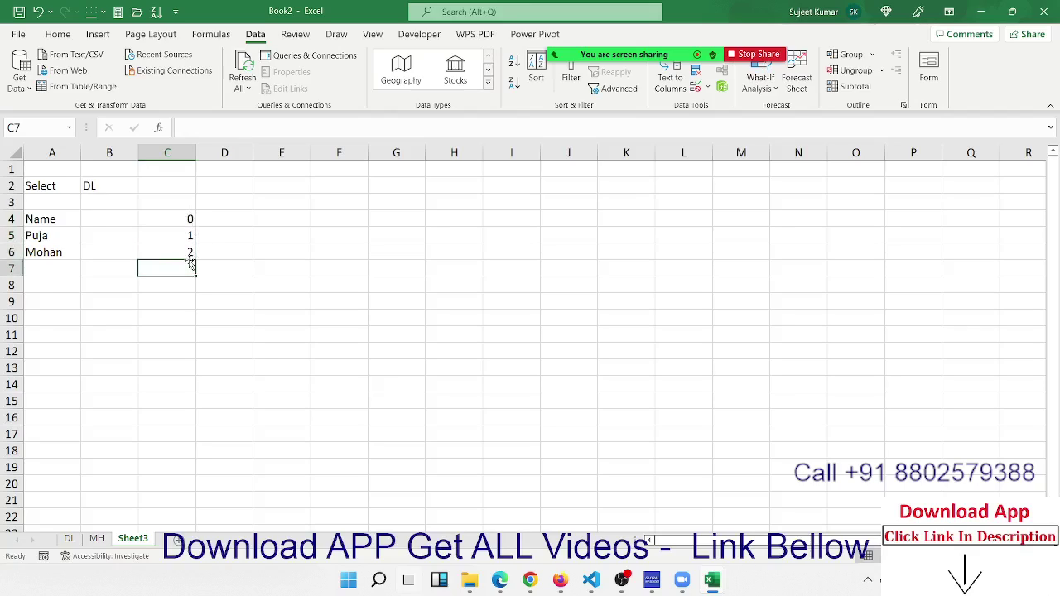
{"action": "left_click", "coordinate": [179, 252]}
{"action": "left_click_drag", "start_coordinate": [185, 236], "coordinate": [189, 393]}
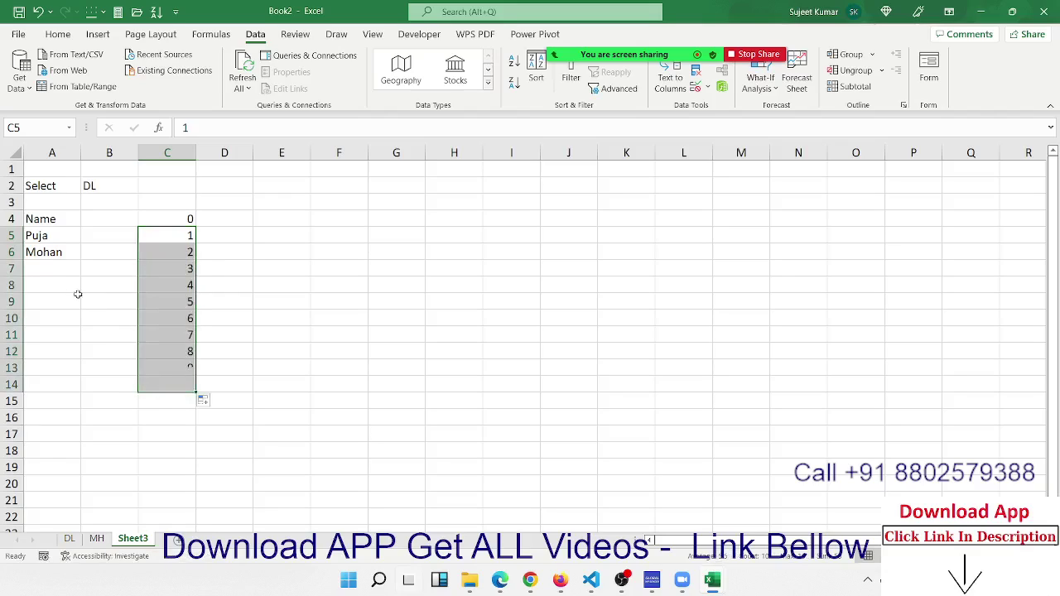
- Change A4 to =OFFSET(DL!$A$1,C4,0) and fill it down to A14
{"action": "left_click", "coordinate": [62, 237]}
{"action": "left_click", "coordinate": [54, 220]}
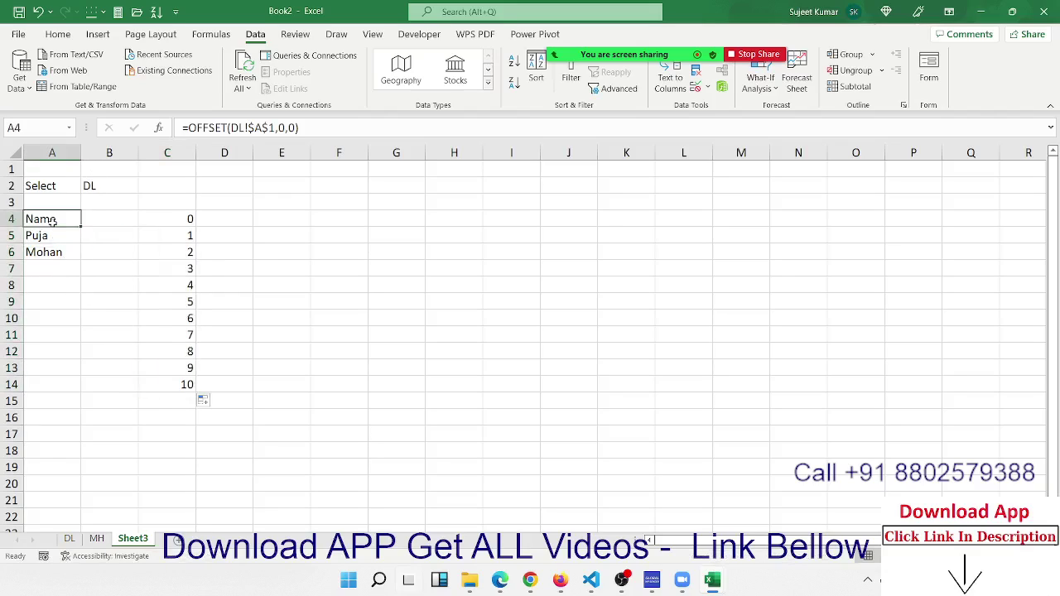
{"action": "double_click", "coordinate": [54, 221]}
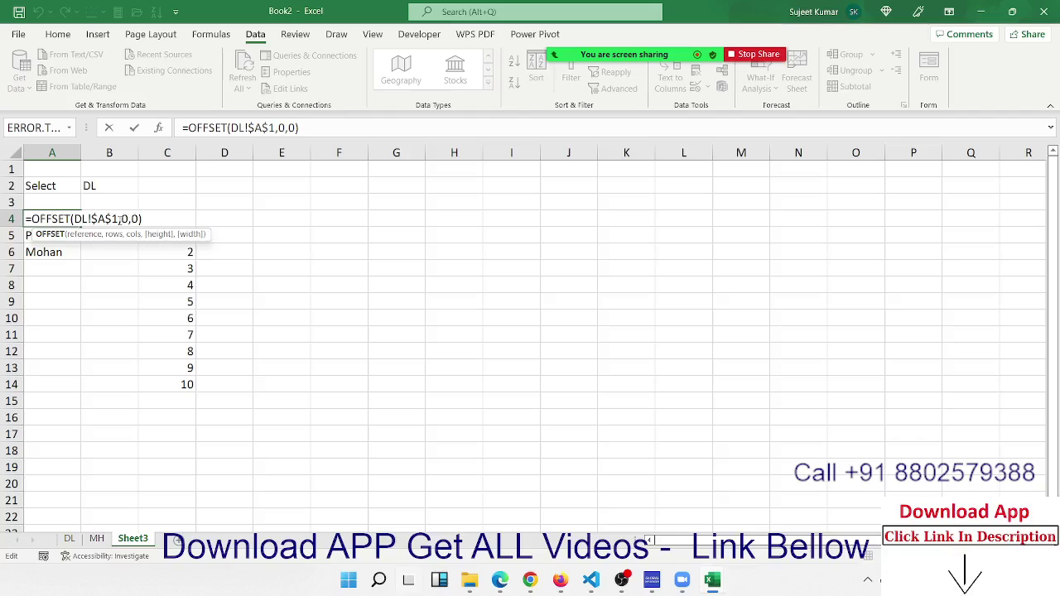
{"action": "left_click", "coordinate": [134, 219]}
{"action": "key", "text": "BackSpace"}
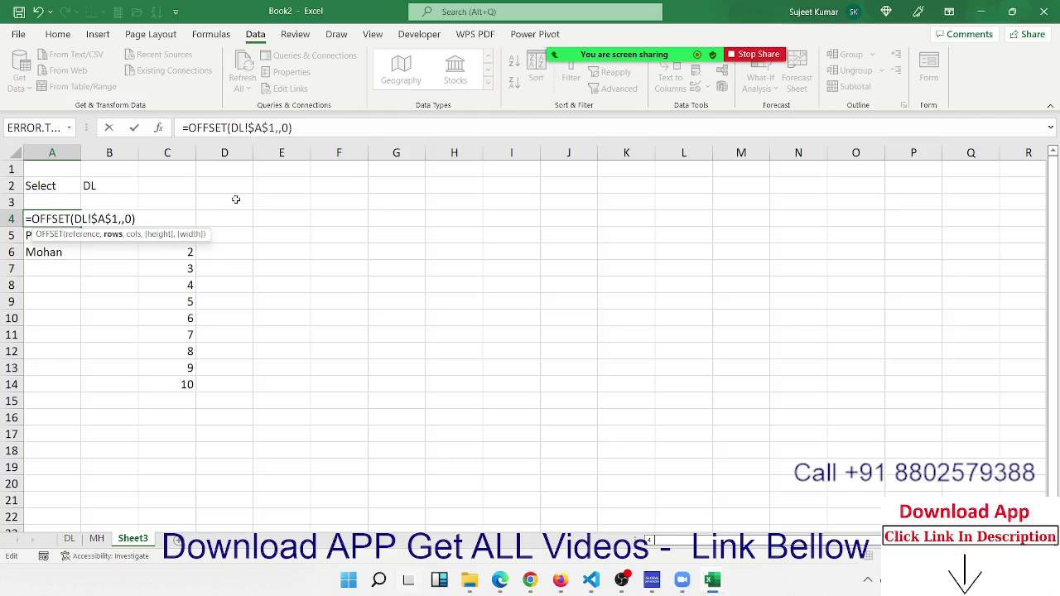
{"action": "left_click", "coordinate": [176, 195]}
{"action": "key", "text": "Down"}
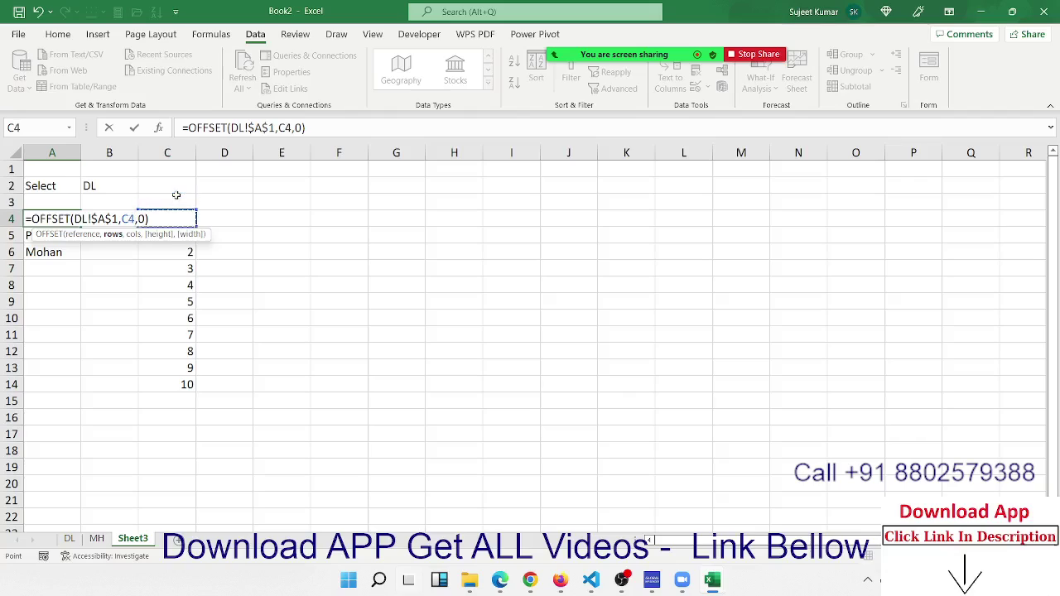
{"action": "key", "text": "Return"}
{"action": "left_click_drag", "start_coordinate": [53, 221], "coordinate": [31, 386]}
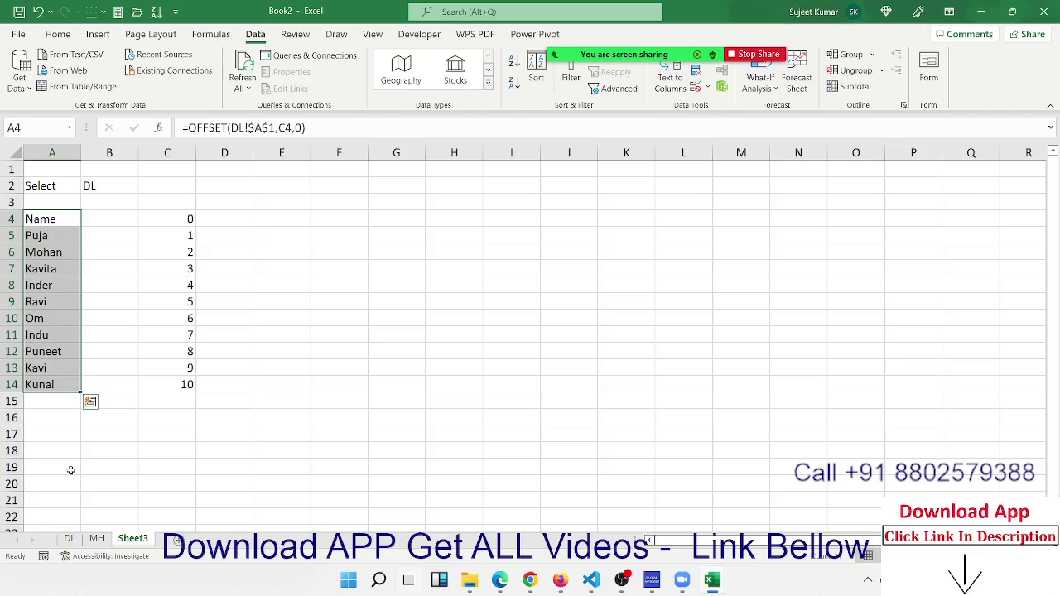
{"action": "left_click", "coordinate": [40, 234]}
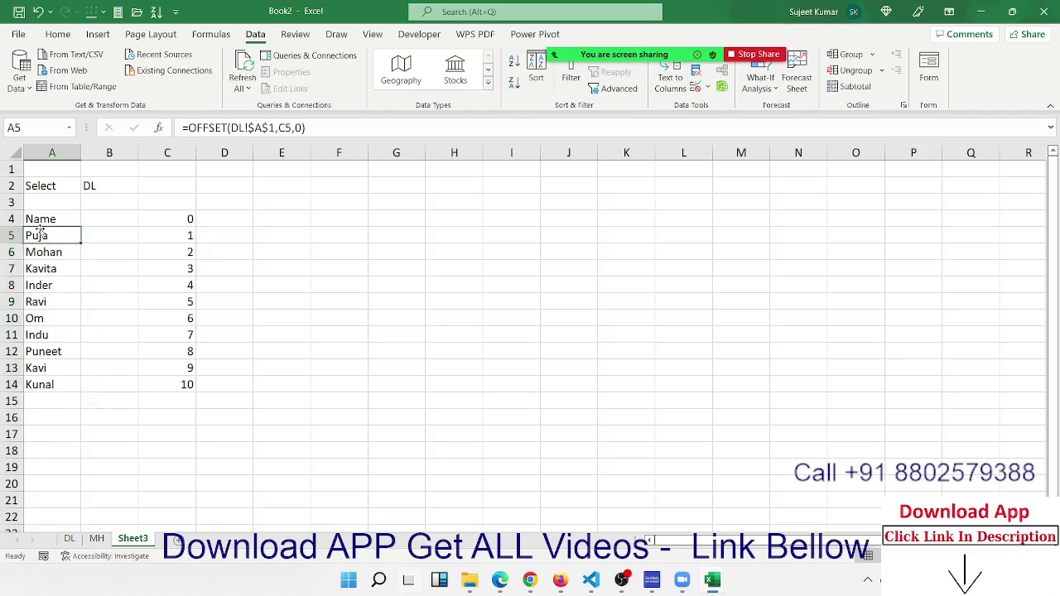
{"action": "left_click", "coordinate": [189, 224]}
- Enter =ROW()-4 in D4
{"action": "left_click", "coordinate": [218, 225]}
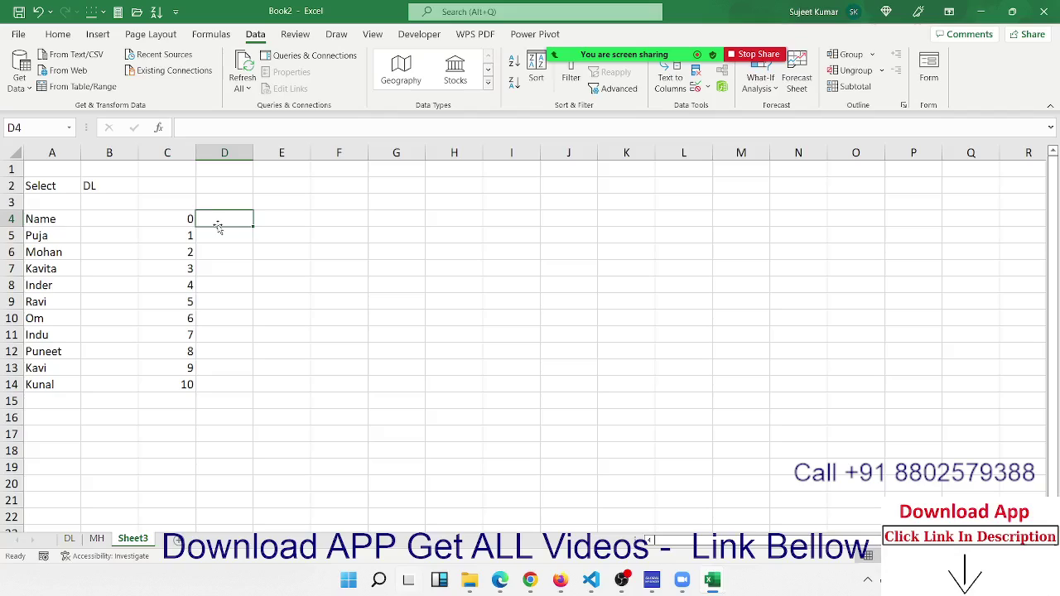
{"action": "type", "text": "=ro"}
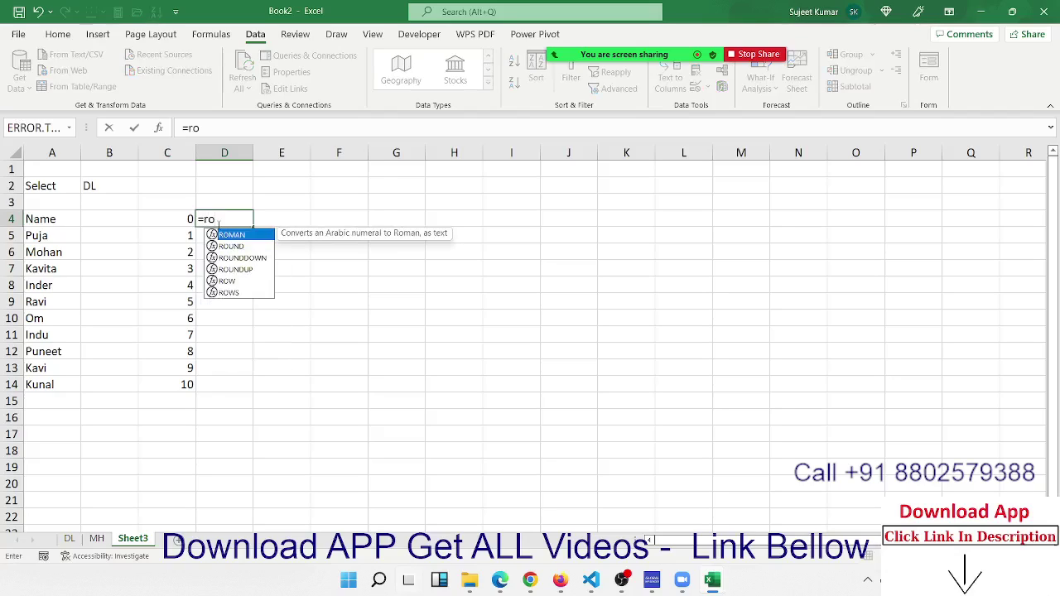
{"action": "type", "text": "w"}
{"action": "key", "text": "Tab"}
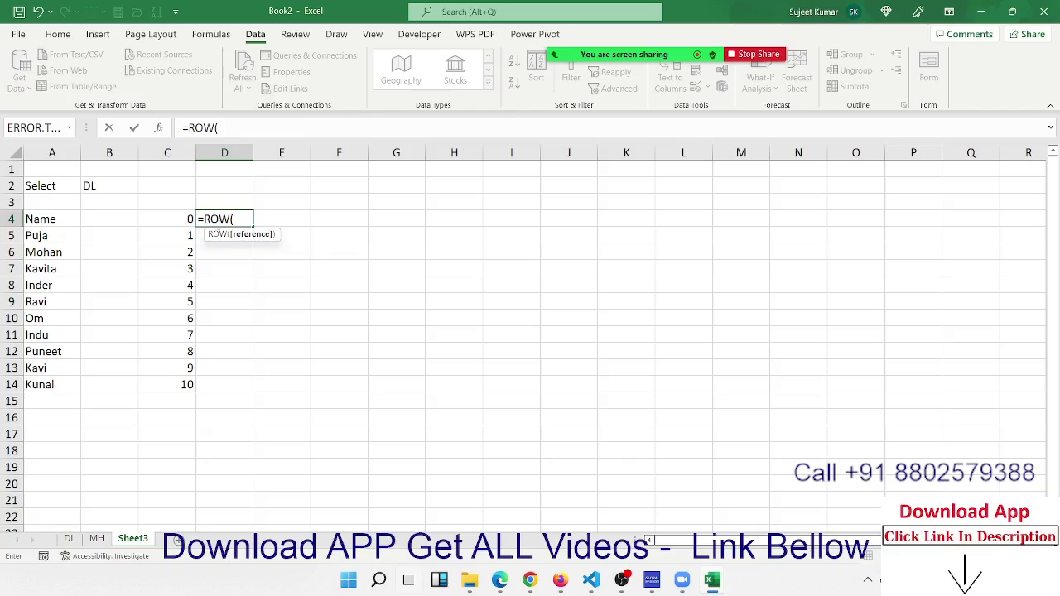
{"action": "type", "text": ")"}
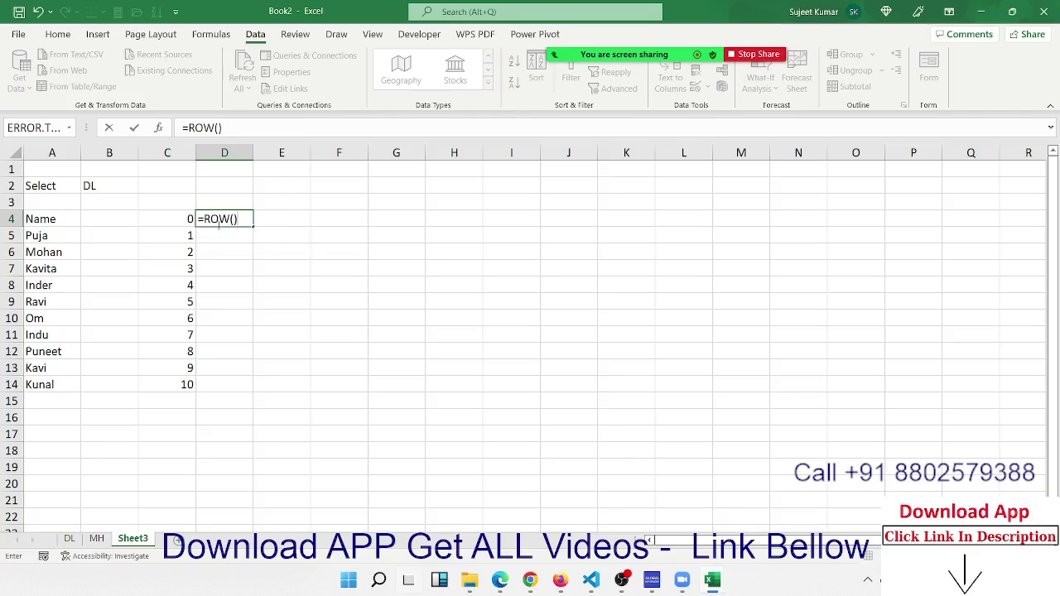
{"action": "key", "text": "Return"}
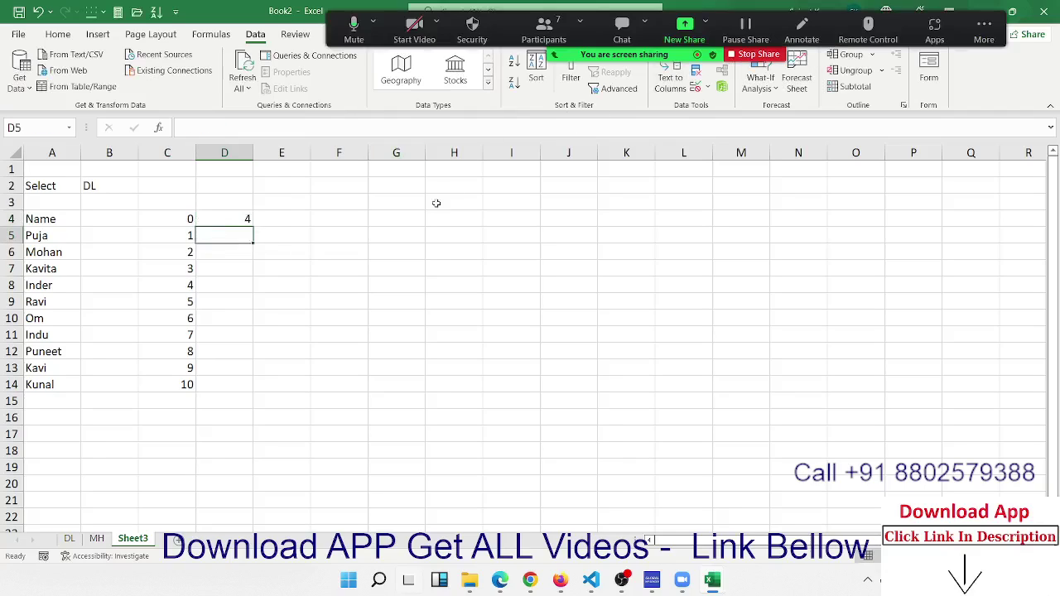
{"action": "left_click", "coordinate": [249, 218]}
{"action": "left_click", "coordinate": [304, 126]}
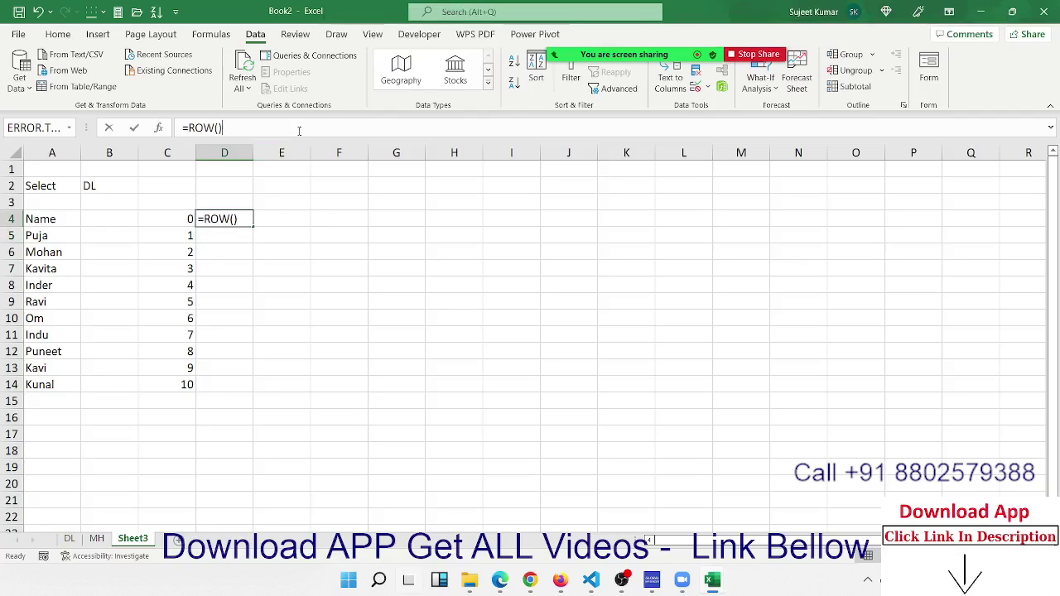
{"action": "type", "text": "-4"}
{"action": "key", "text": "Return"}
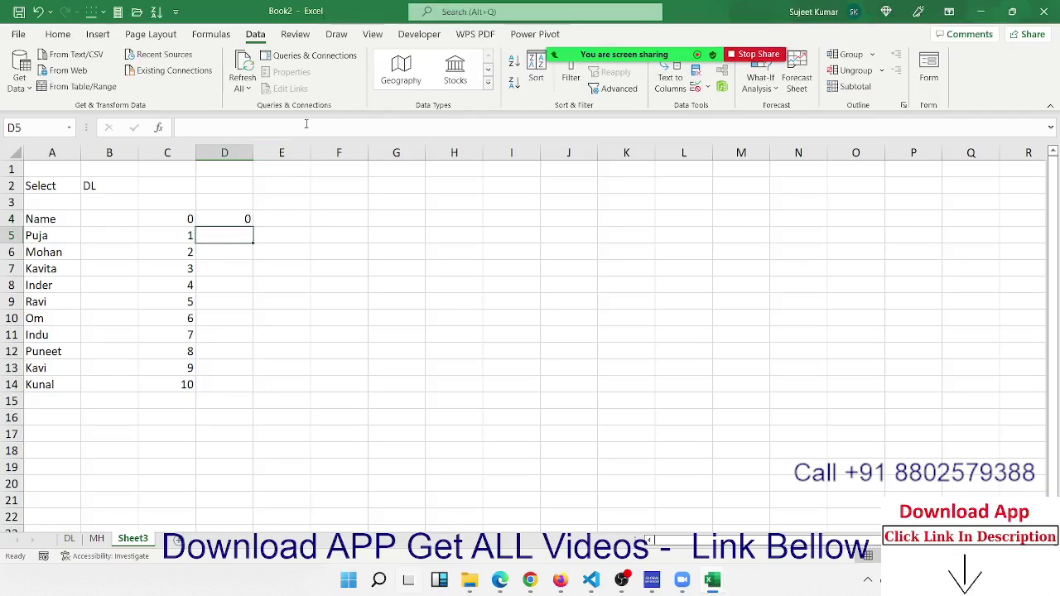
- Fill D4's formula down through D14 and check the resulting 0–10 values
{"action": "left_click", "coordinate": [169, 295]}
{"action": "key", "text": "ctrl+Down"}
{"action": "key", "text": "Right"}
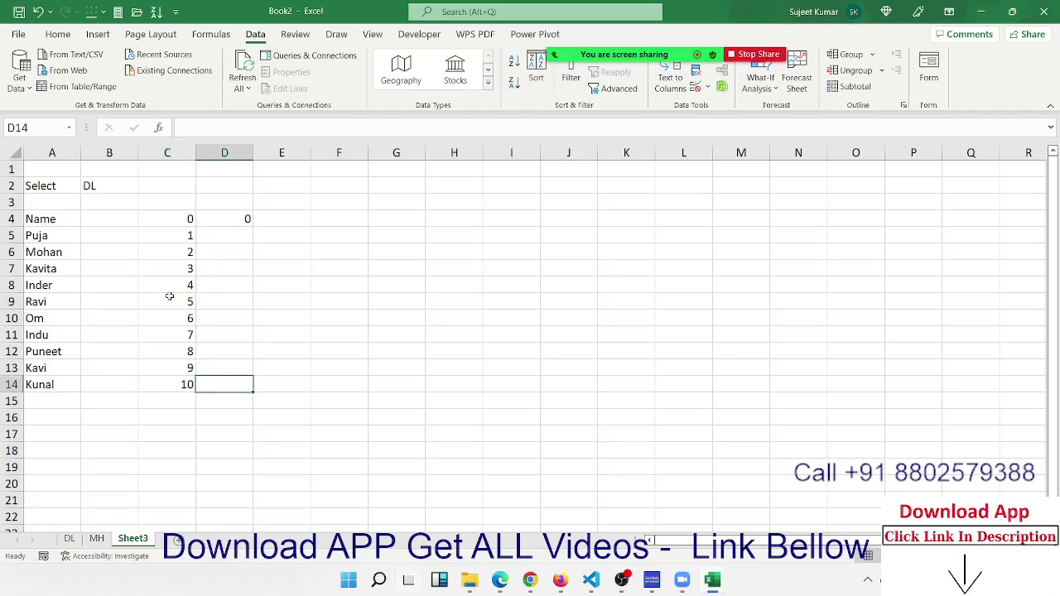
{"action": "key", "text": "ctrl+shift+Up"}
{"action": "key", "text": "ctrl+d"}
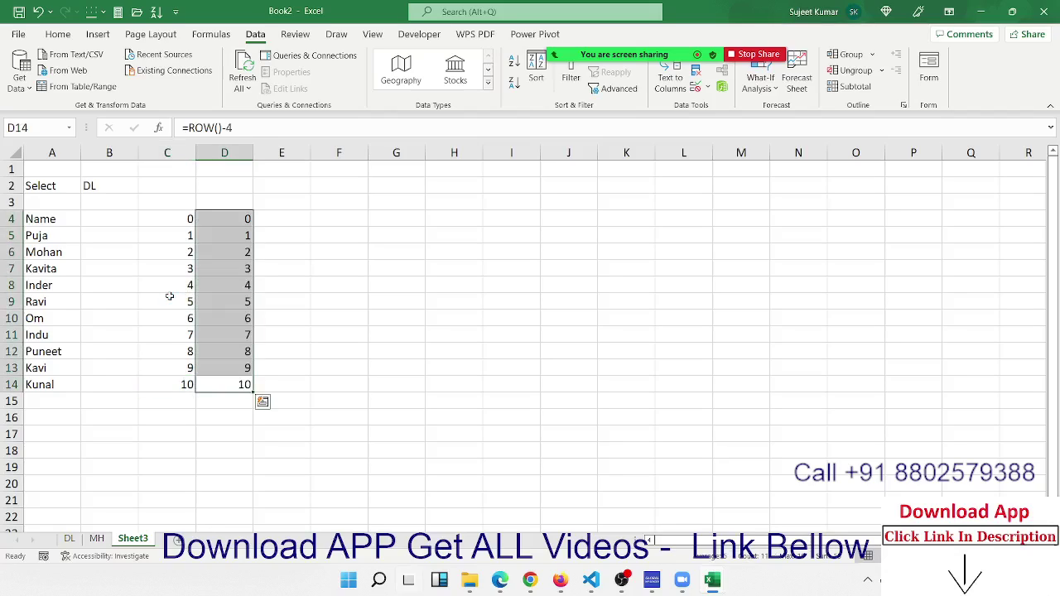
{"action": "key", "text": "Left"}
{"action": "key", "text": "Right"}
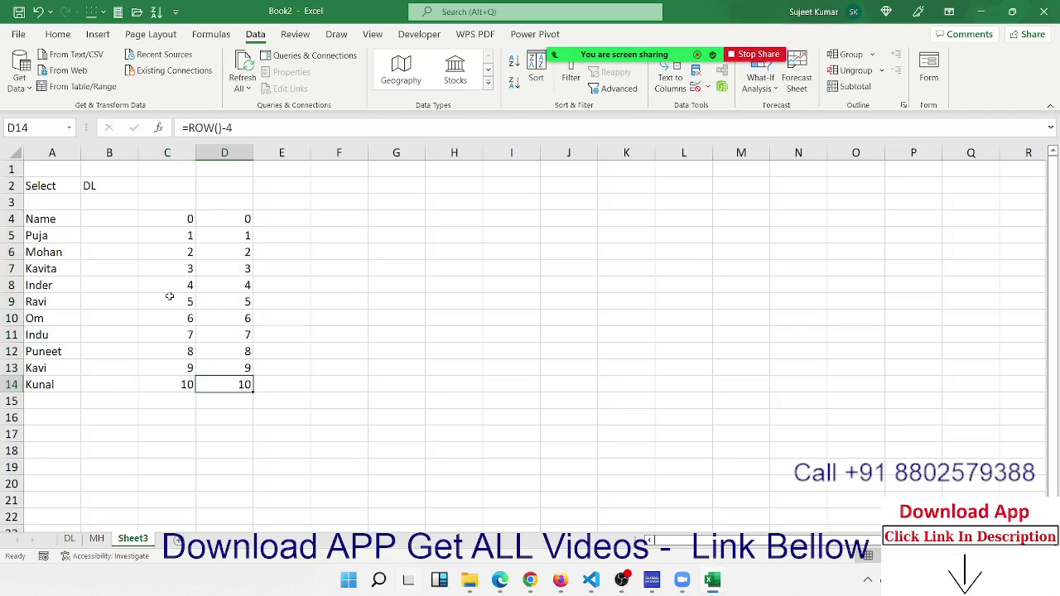
{"action": "key", "text": "ctrl+Up"}
{"action": "key", "text": "Down"}
{"action": "key", "text": "Up"}
{"action": "key", "text": "Left"}
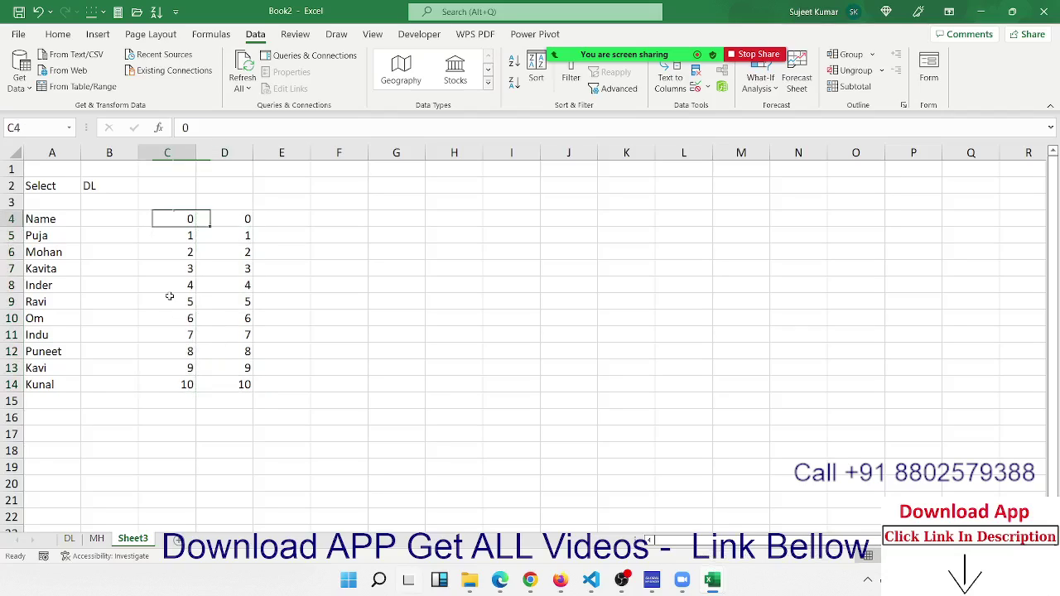
{"action": "key", "text": "Left"}
{"action": "key", "text": "Left"}
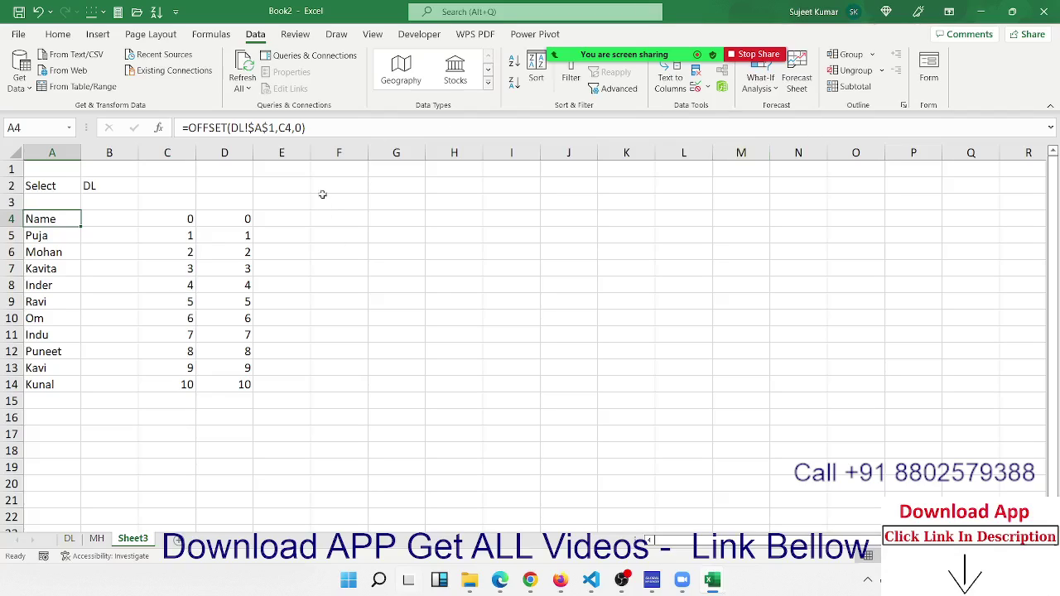
- Change A4's OFFSET formula to use ROW()-4 as the row offset instead of C4
{"action": "key", "text": "F2"}
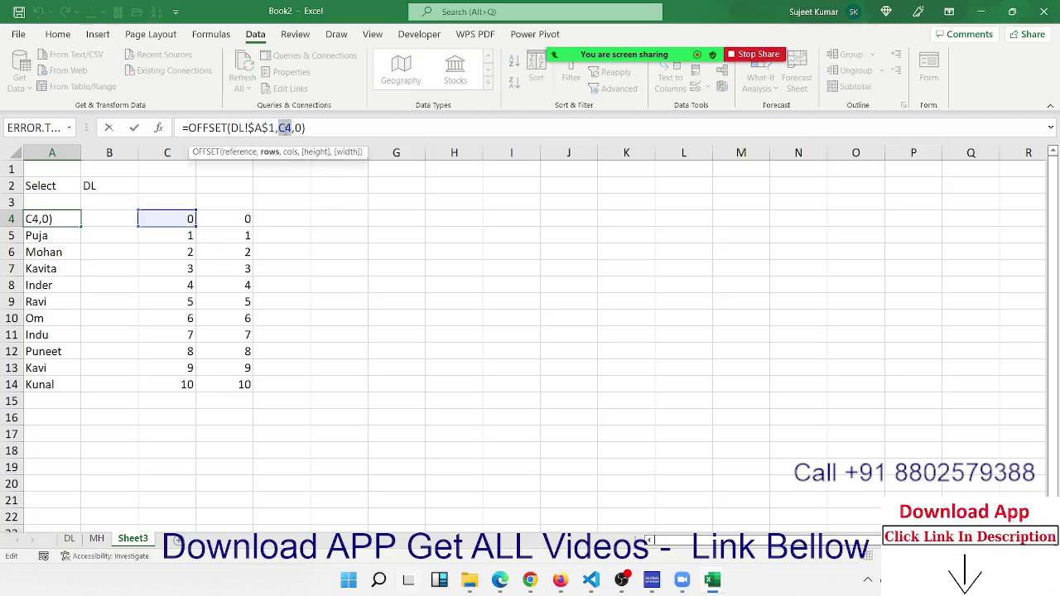
{"action": "type", "text": "row"}
{"action": "key", "text": "Tab"}
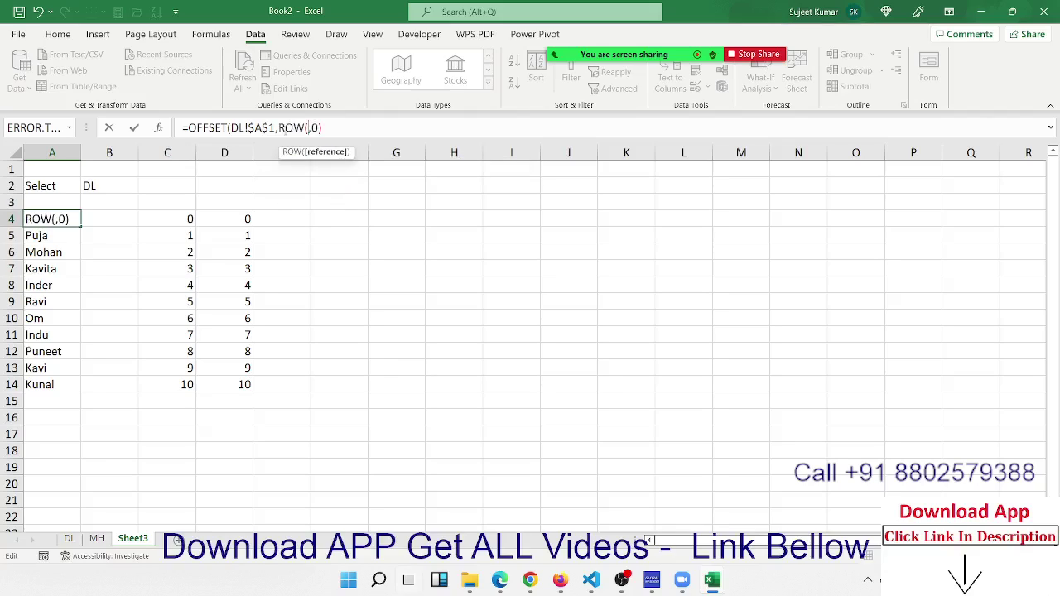
{"action": "type", "text": ")-"}
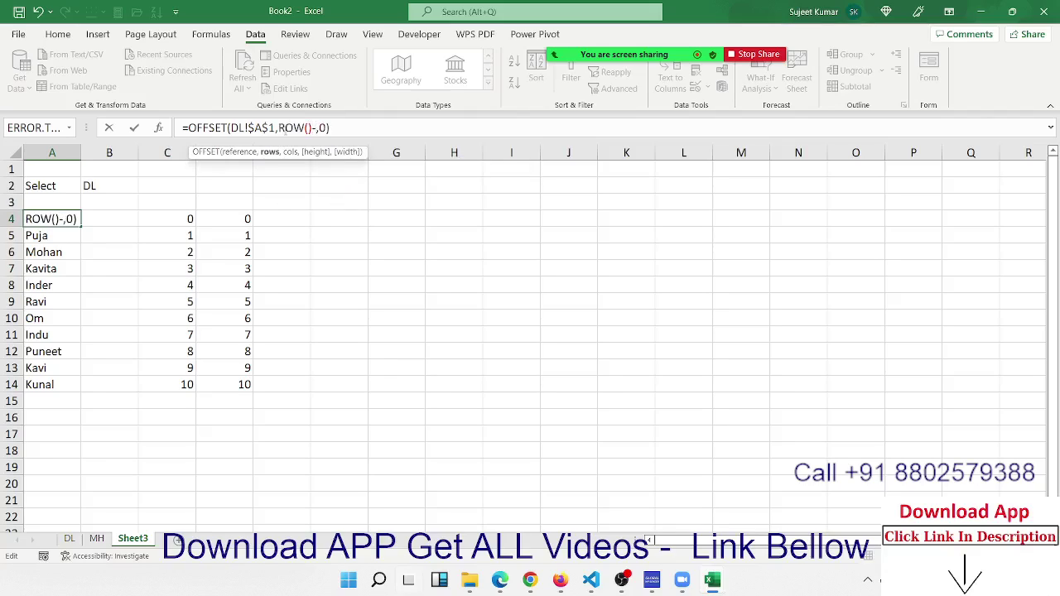
{"action": "type", "text": "4"}
{"action": "key", "text": "Return"}
- Delete the helper numbers in C4:D14
{"action": "key", "text": "Right"}
{"action": "key", "text": "Right"}
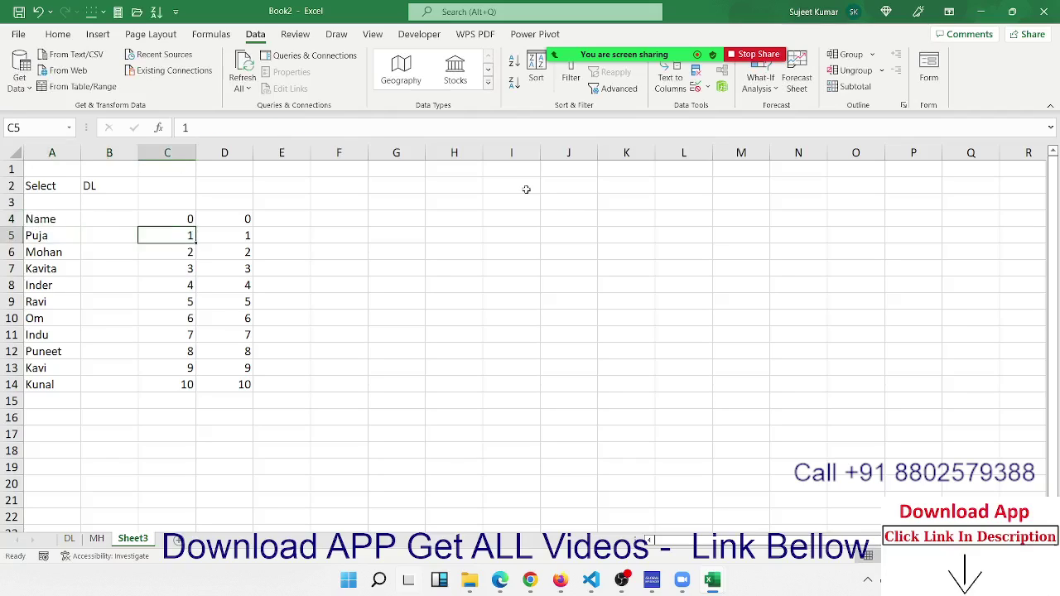
{"action": "key", "text": "Up"}
{"action": "key", "text": "shift+Down"}
{"action": "key", "text": "shift+Down"}
{"action": "key", "text": "shift+Down"}
{"action": "key", "text": "shift+Down"}
{"action": "key", "text": "shift+Down"}
{"action": "key", "text": "shift+Down"}
{"action": "key", "text": "shift+Right"}
{"action": "key", "text": "Delete"}
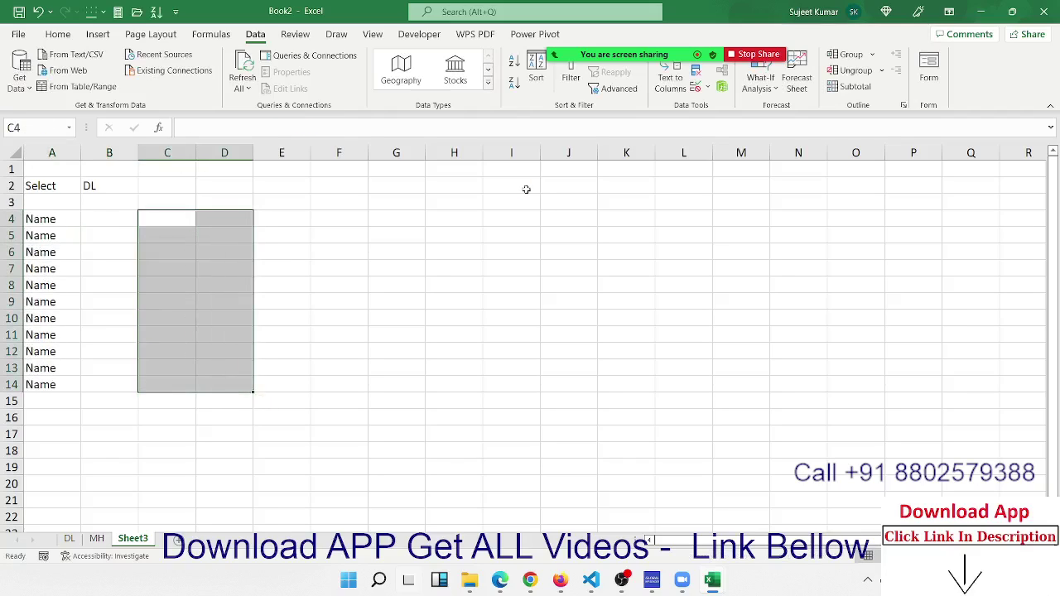
- Fill A4's formula down through A14, then select A4's formula text
{"action": "key", "text": "Left"}
{"action": "key", "text": "Left"}
{"action": "key", "text": "ctrl+shift+Down"}
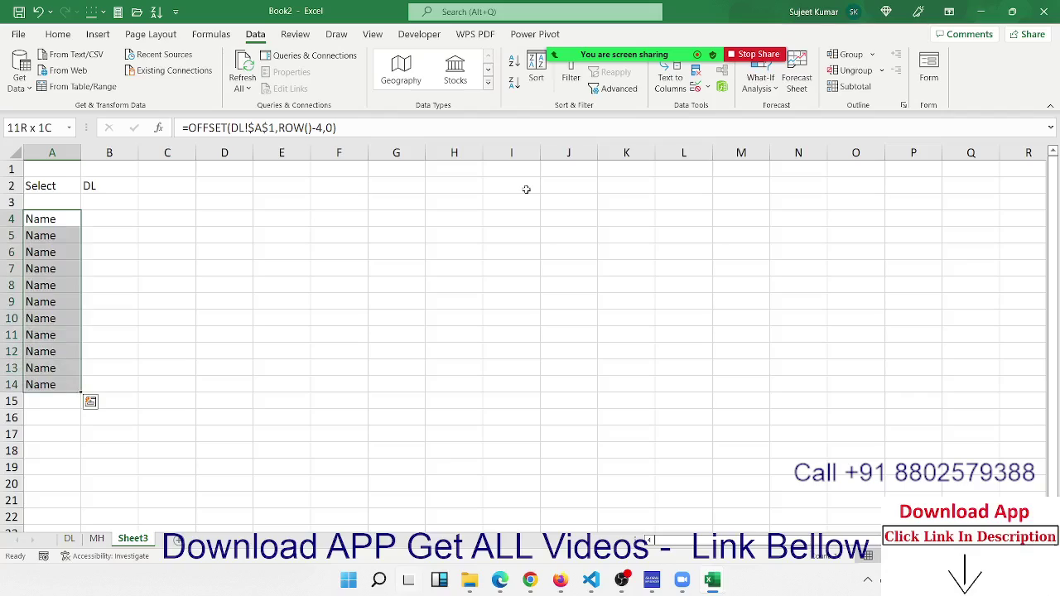
{"action": "key", "text": "ctrl+d"}
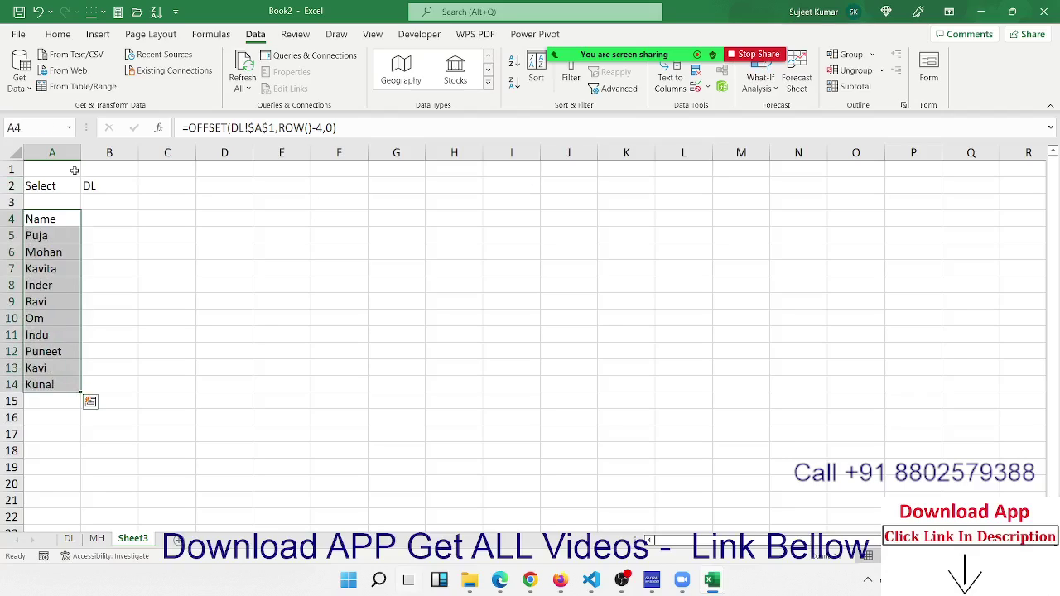
{"action": "left_click", "coordinate": [59, 216]}
{"action": "left_click_drag", "start_coordinate": [348, 128], "coordinate": [182, 128]}
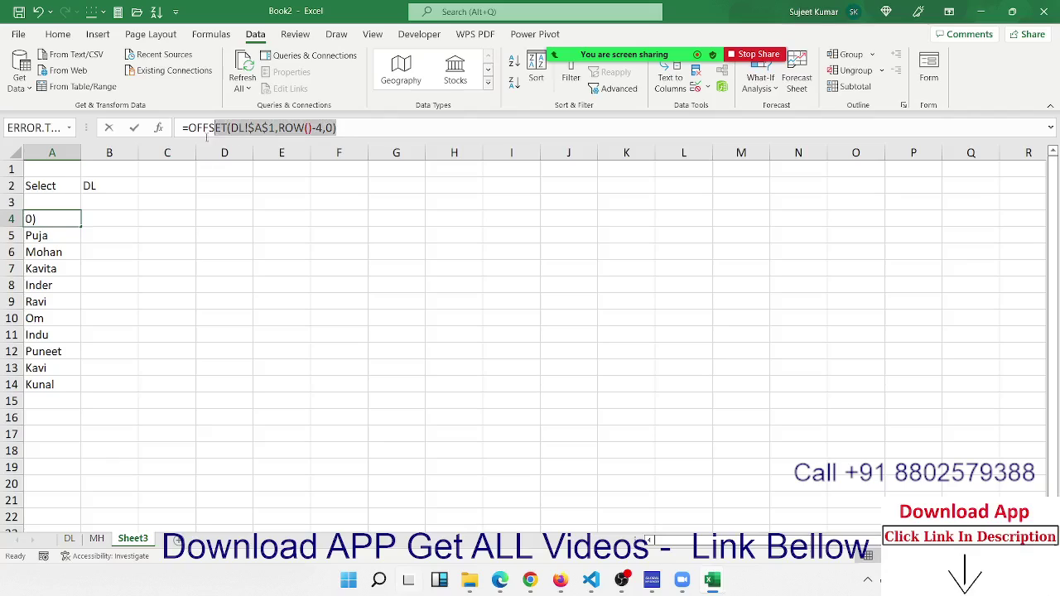
- Copy A4's formula into B4 and change its column offset from 0 to 1, showing Qty
{"action": "key", "text": "ctrl+c"}
{"action": "key", "text": "Escape"}
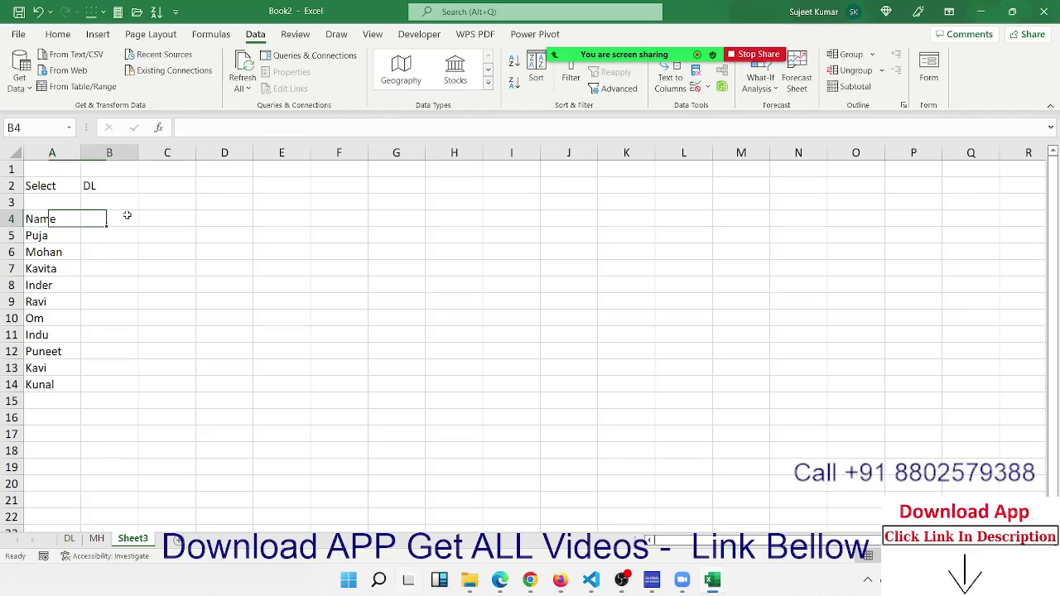
{"action": "left_click", "coordinate": [124, 213]}
{"action": "key", "text": "ctrl+v"}
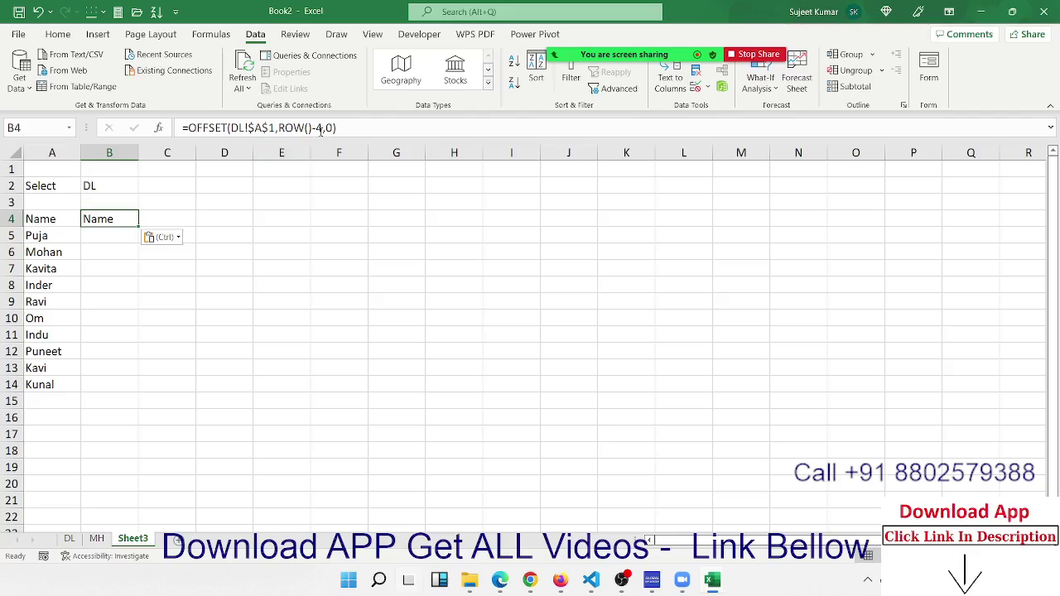
{"action": "left_click", "coordinate": [325, 128]}
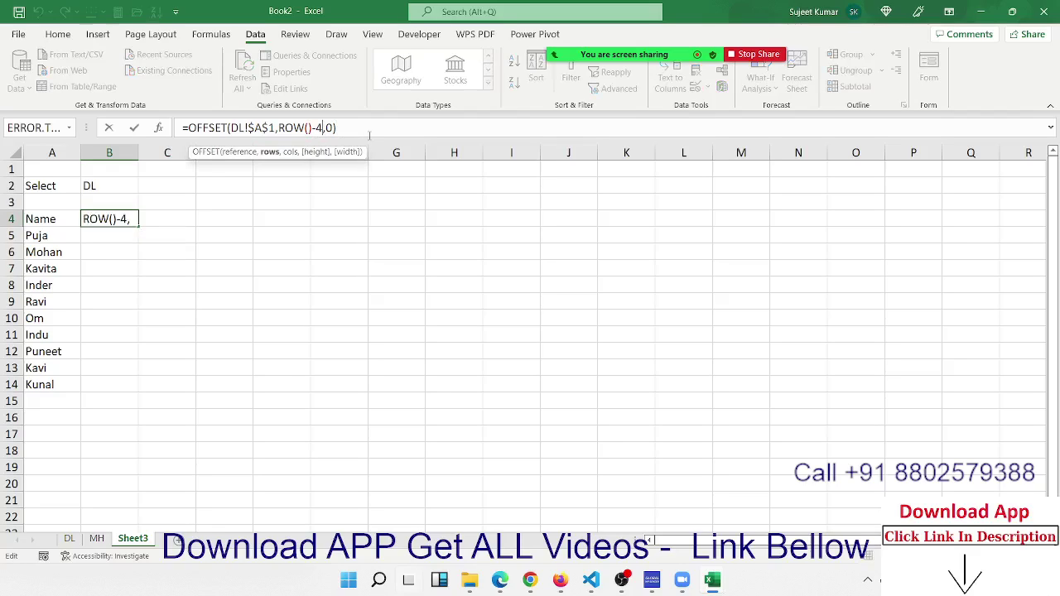
{"action": "key", "text": "Right"}
{"action": "key", "text": "Delete"}
{"action": "type", "text": "1"}
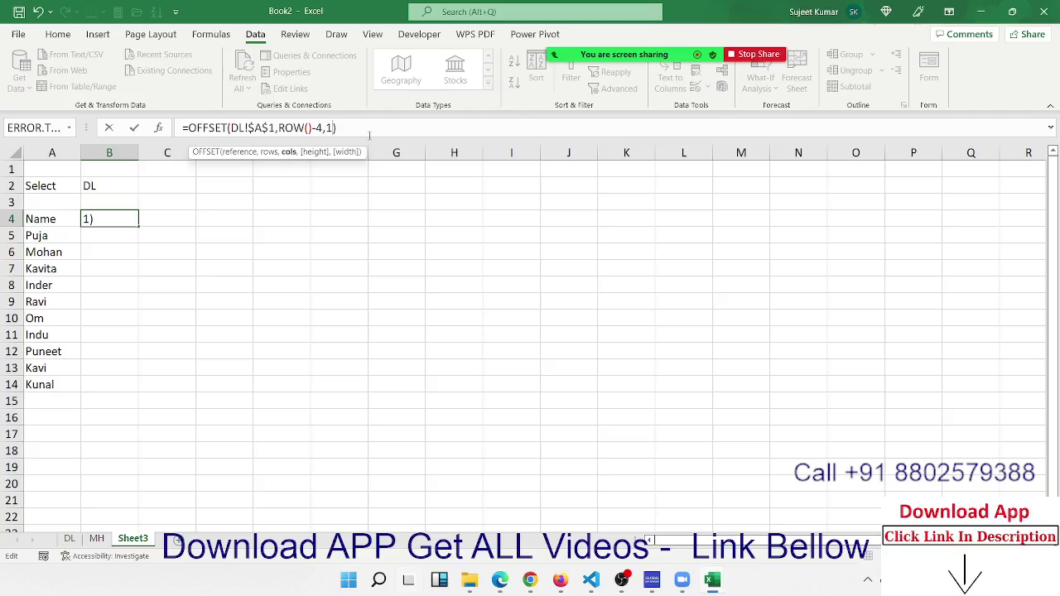
{"action": "key", "text": "Return"}
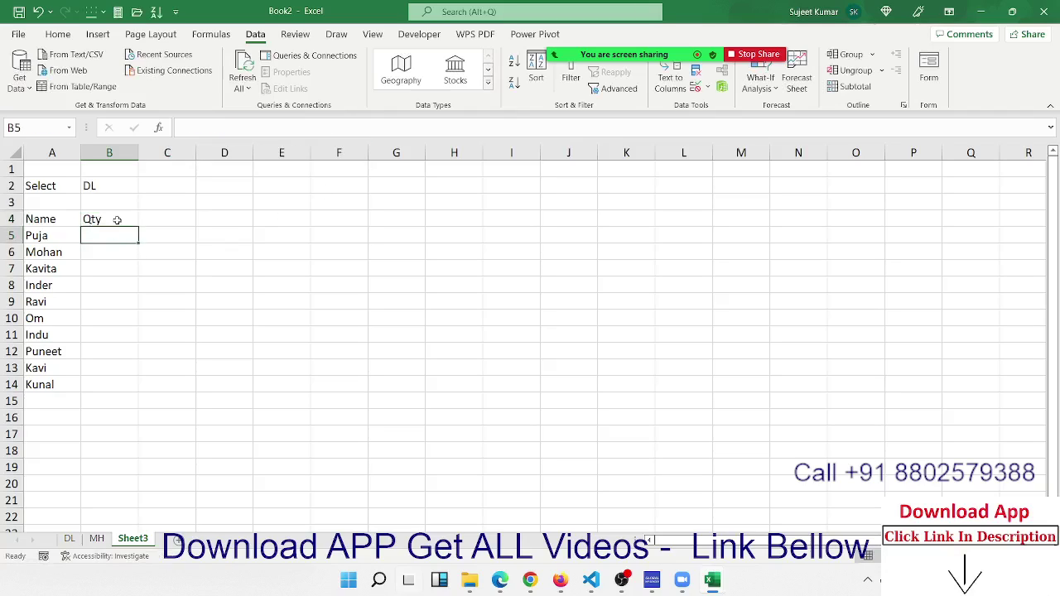
- Fill B4's formula down to B14 to list the DL quantities
{"action": "left_click", "coordinate": [117, 221]}
{"action": "double_click", "coordinate": [138, 228]}
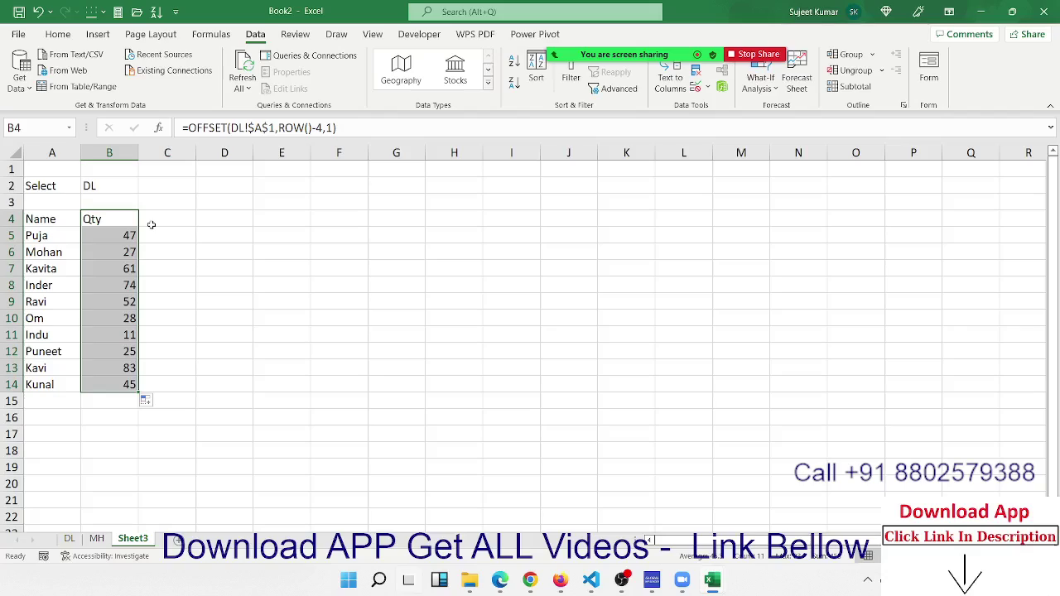
{"action": "left_click", "coordinate": [62, 256]}
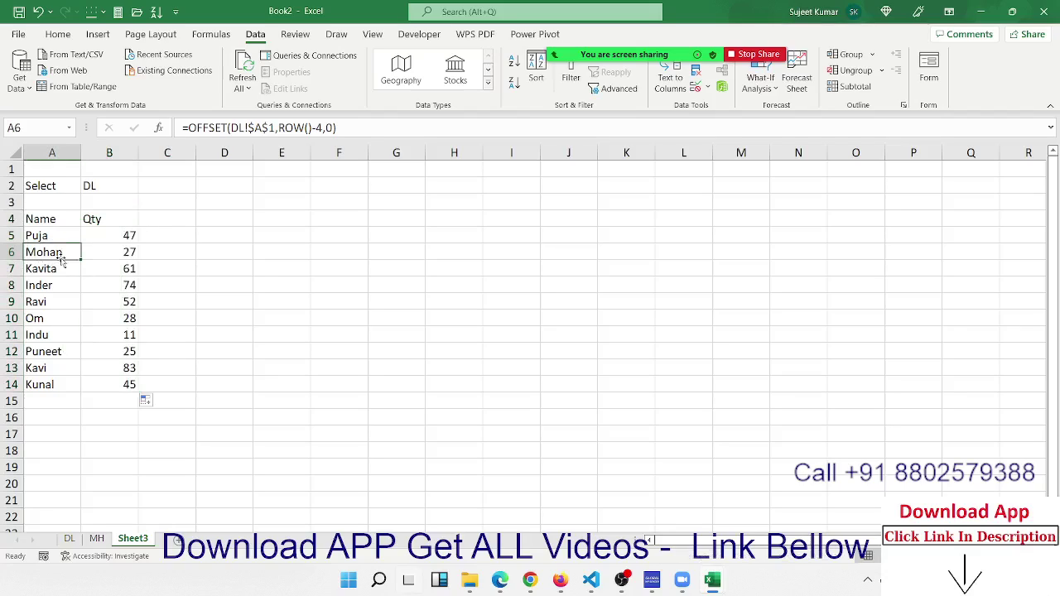
{"action": "left_click", "coordinate": [97, 191]}
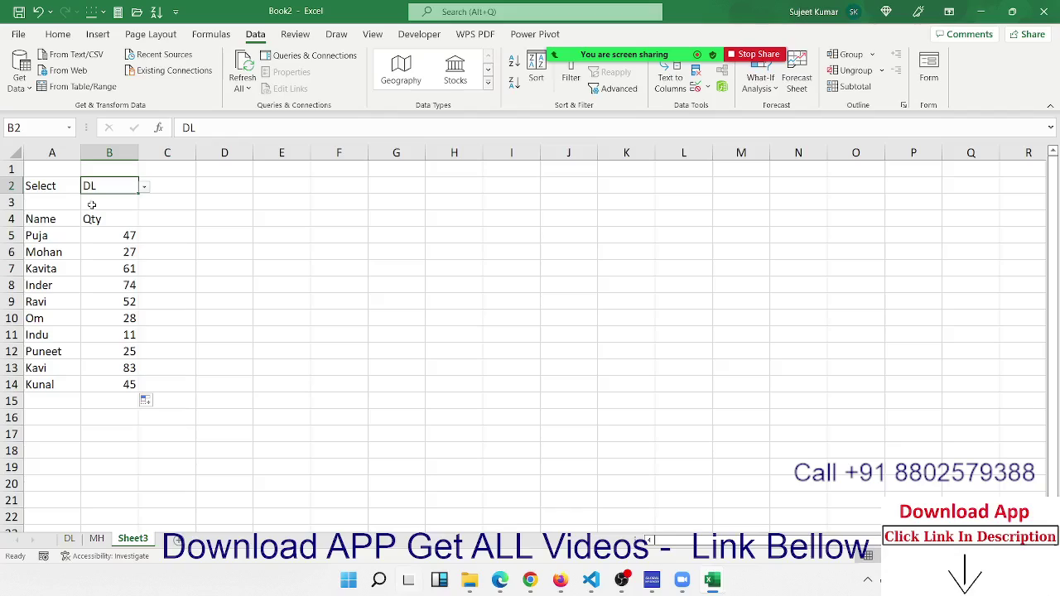
{"action": "left_click", "coordinate": [35, 243]}
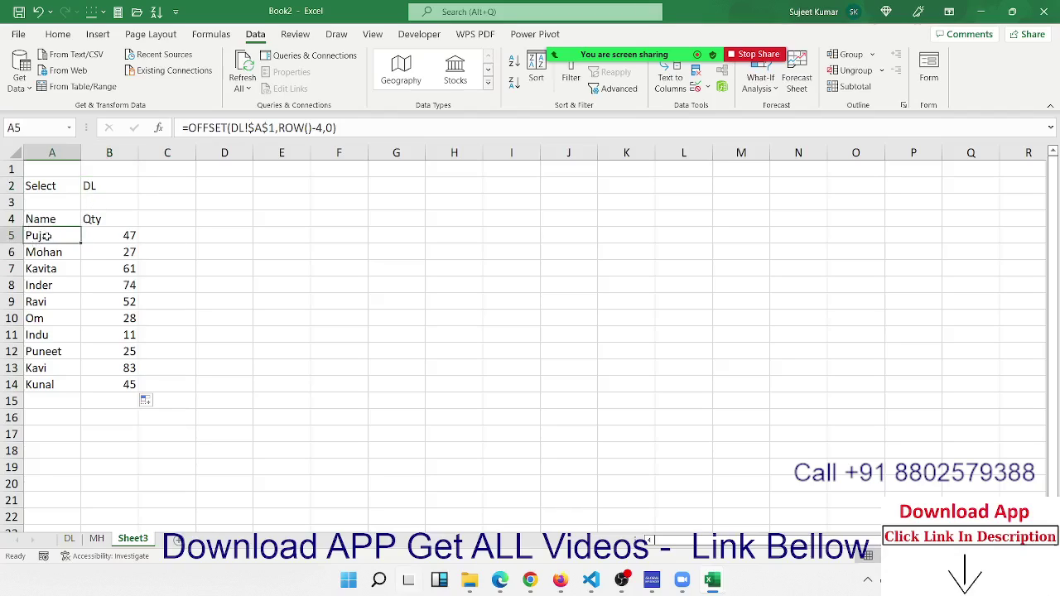
- Replace the fixed DL sheet name in A4's formula with B2&"!$A$1"
{"action": "double_click", "coordinate": [47, 235]}
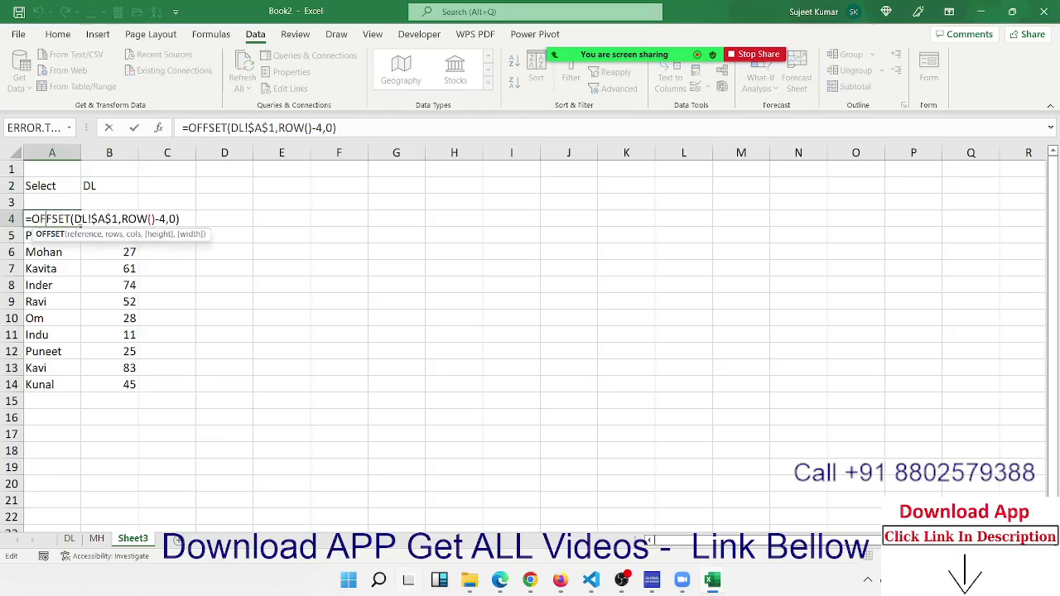
{"action": "left_click", "coordinate": [80, 219]}
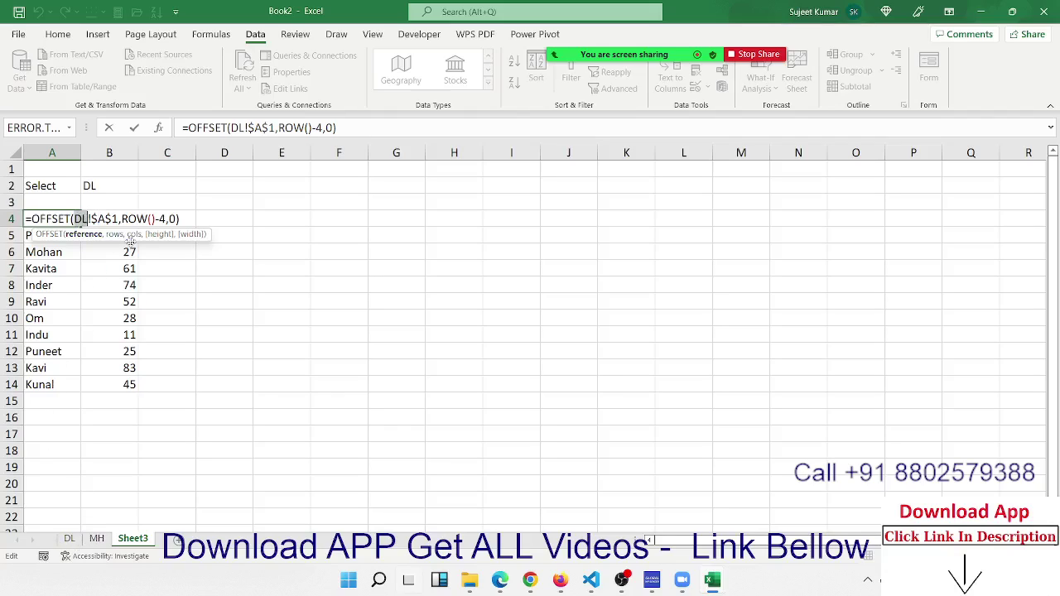
{"action": "key", "text": "BackSpace"}
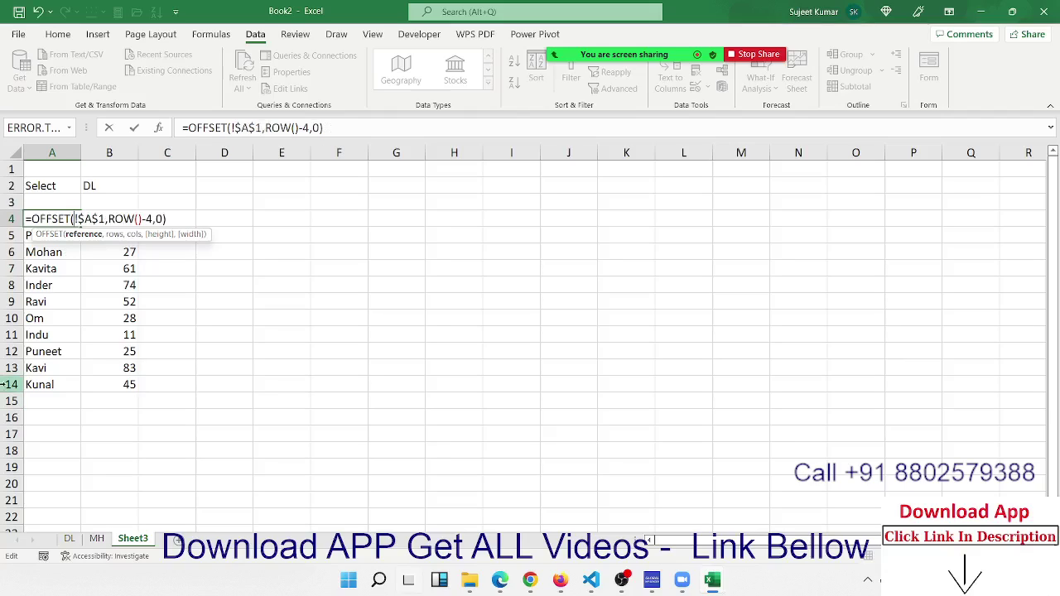
{"action": "left_click", "coordinate": [109, 186]}
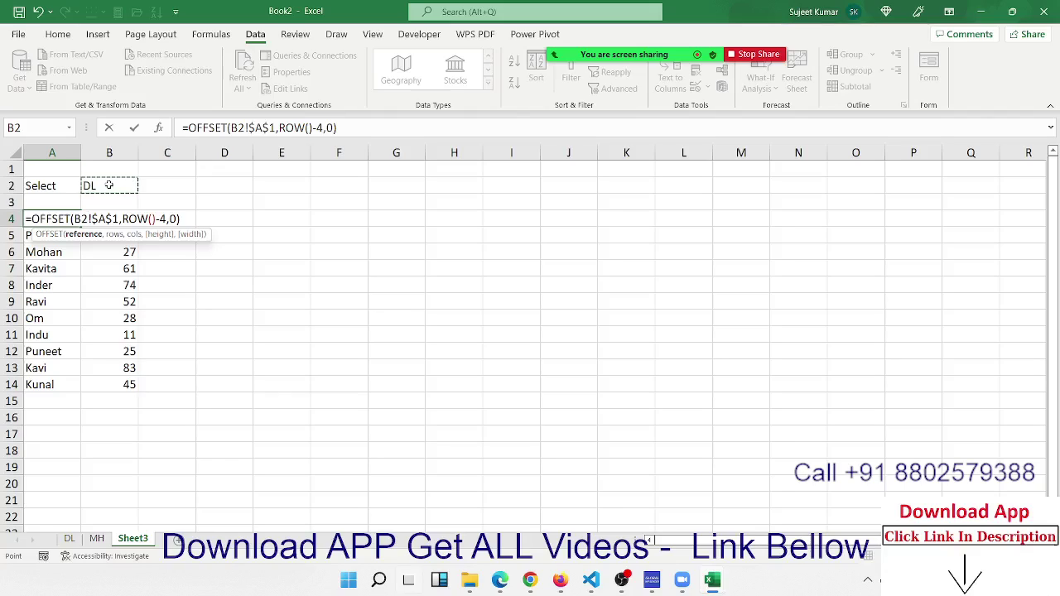
{"action": "type", "text": "&\""}
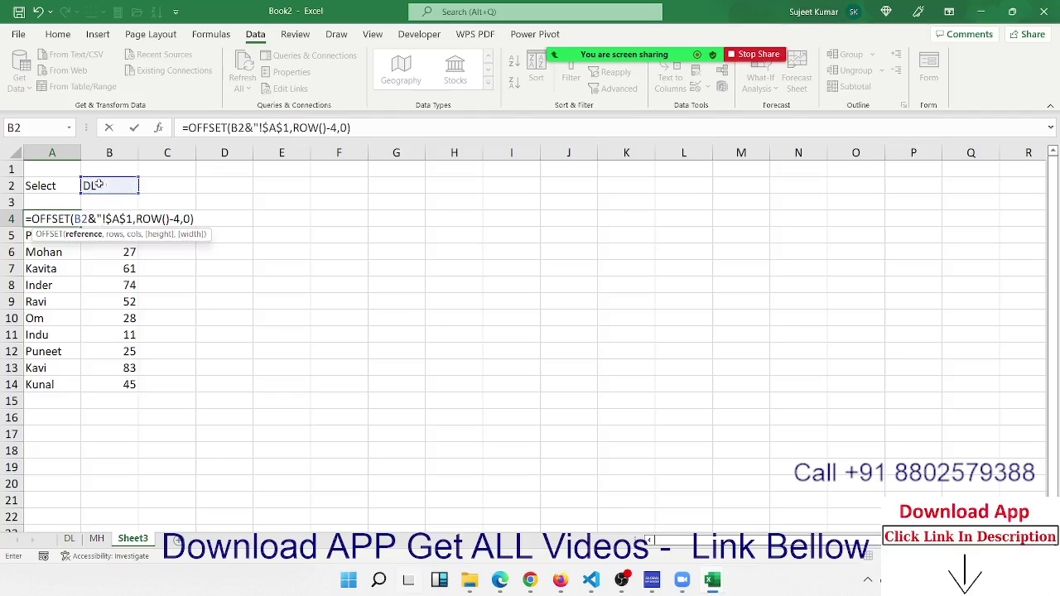
{"action": "key", "text": "F2"}
{"action": "type", "text": "\""}
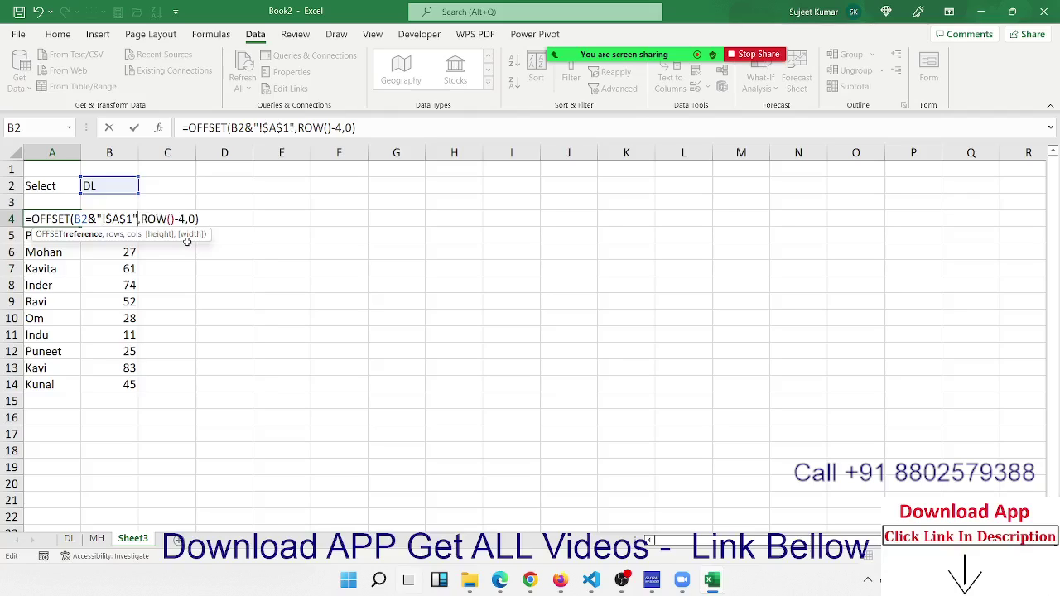
{"action": "left_click_drag", "start_coordinate": [75, 218], "coordinate": [140, 219]}
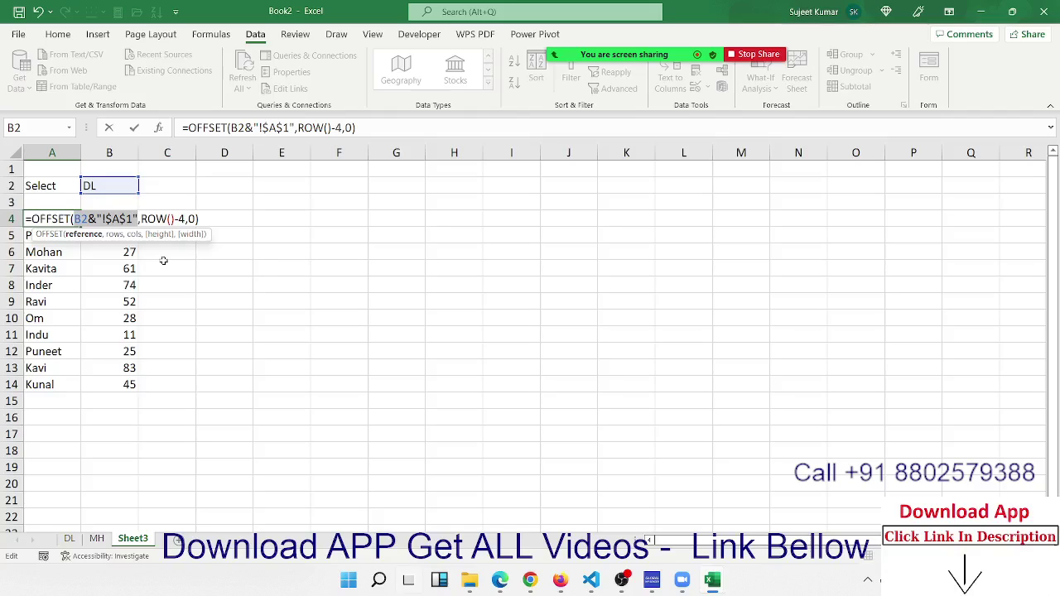
- Wrap B2&"!$A$1" in INDIRECT and fill A4's formula down to A14
{"action": "left_click", "coordinate": [76, 219]}
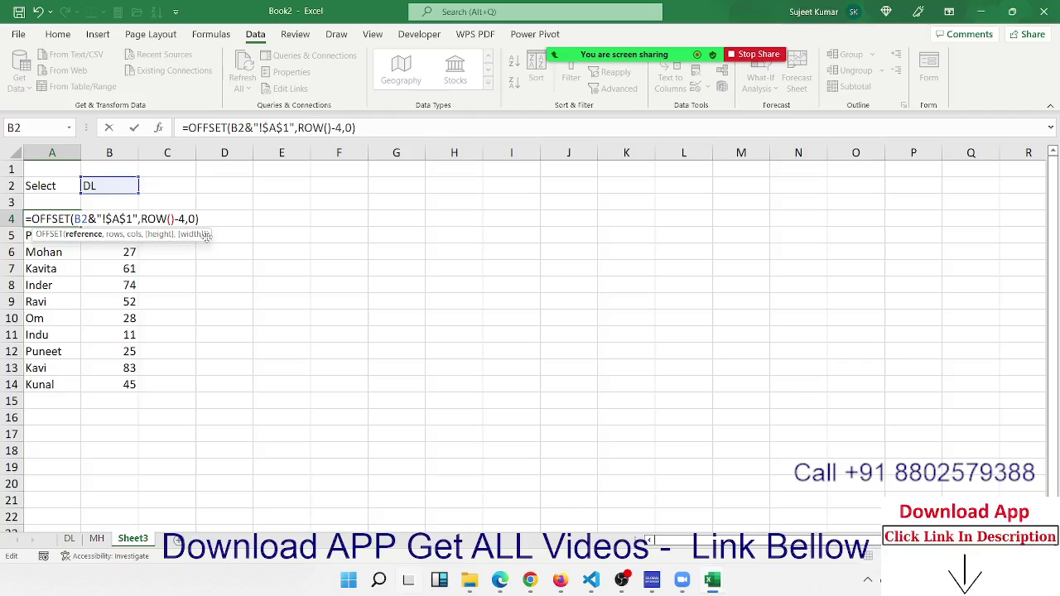
{"action": "type", "text": "in"}
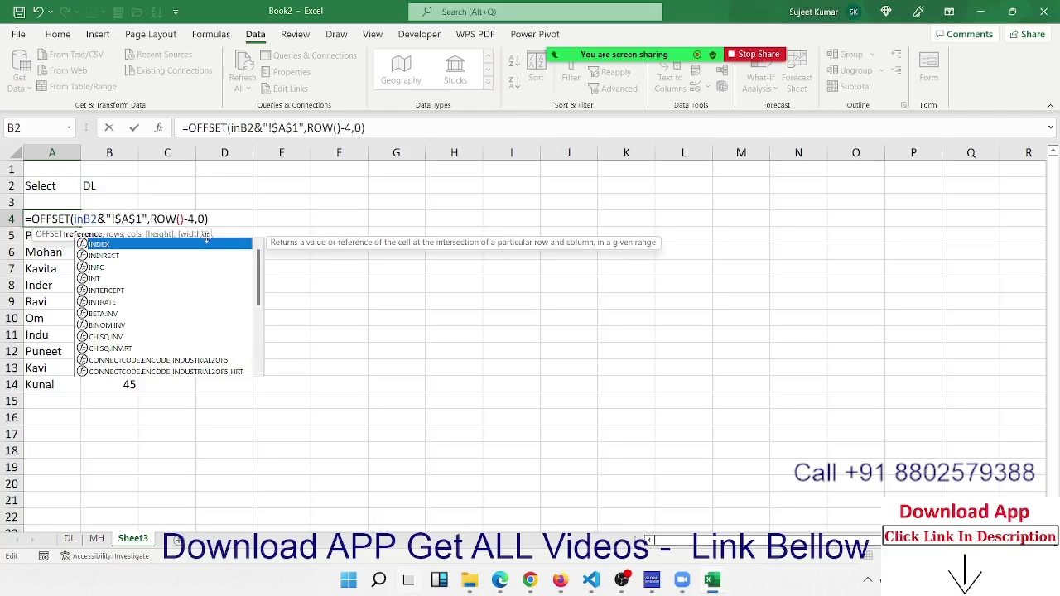
{"action": "key", "text": "Down"}
{"action": "key", "text": "Tab"}
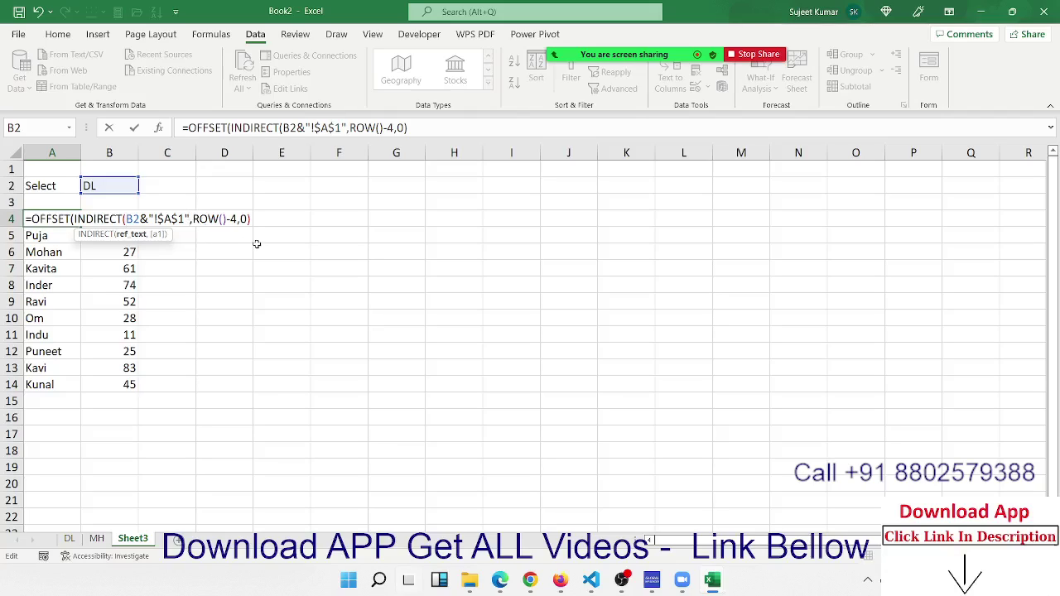
{"action": "type", "text": "),"}
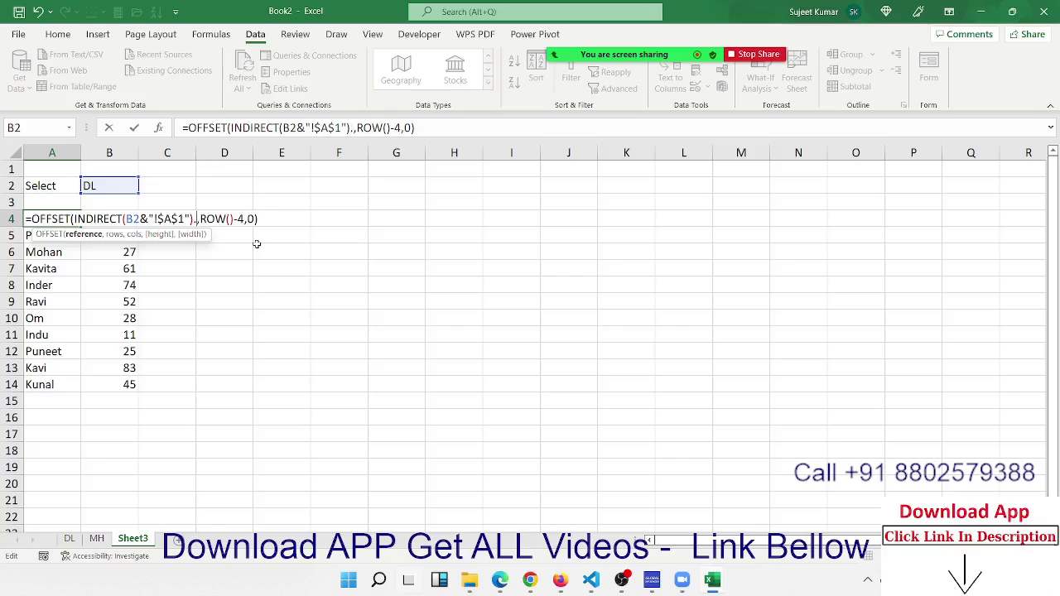
{"action": "key", "text": "Return"}
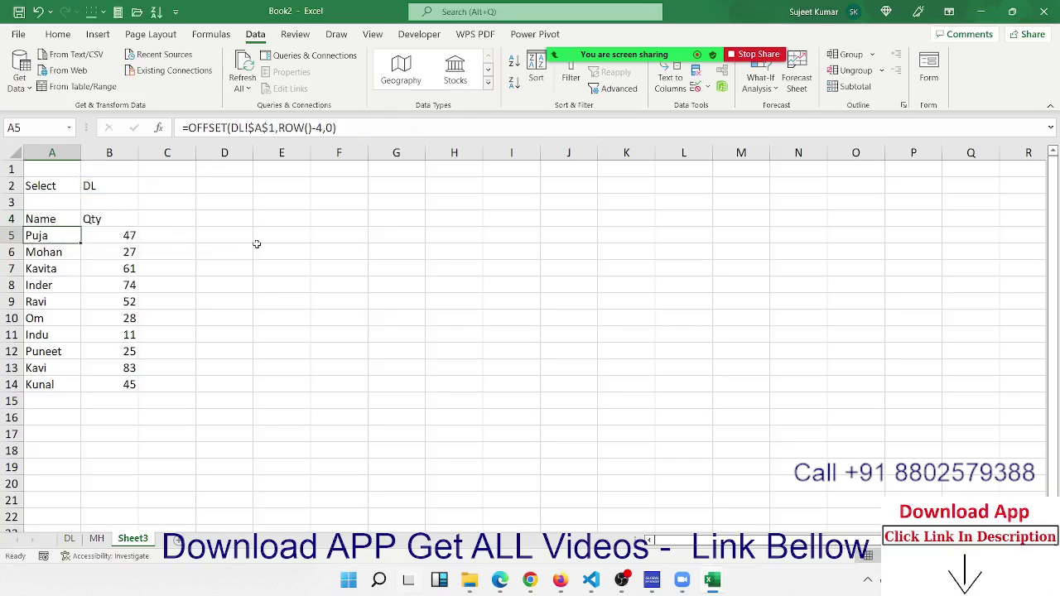
{"action": "key", "text": "Up"}
{"action": "key", "text": "ctrl+shift+Down"}
{"action": "key", "text": "ctrl+d"}
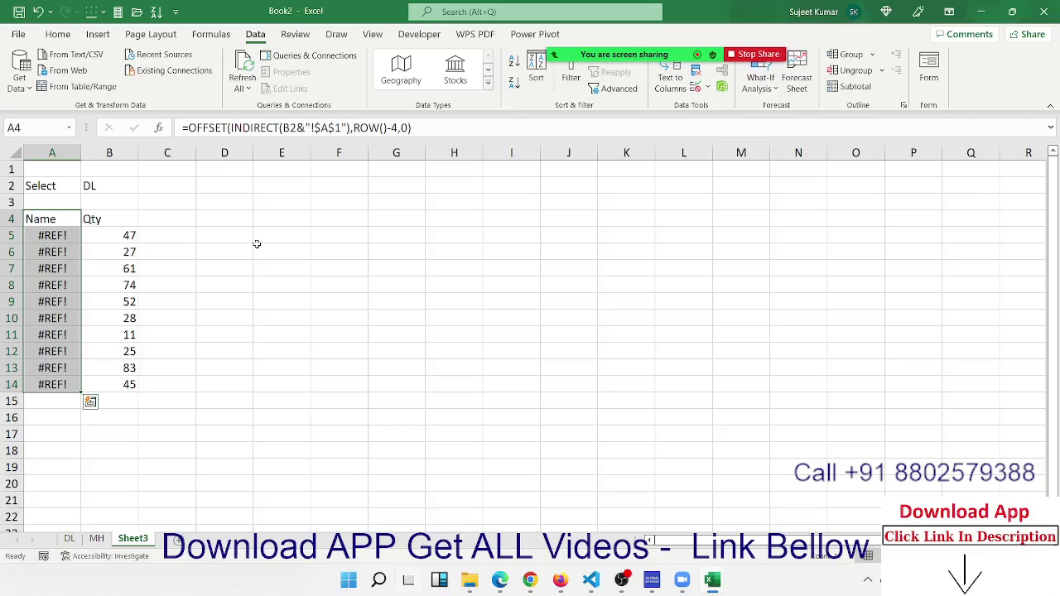
- Inspect A5's shifted B3 reference and refill A4's formula down the column
{"action": "left_click", "coordinate": [56, 235]}
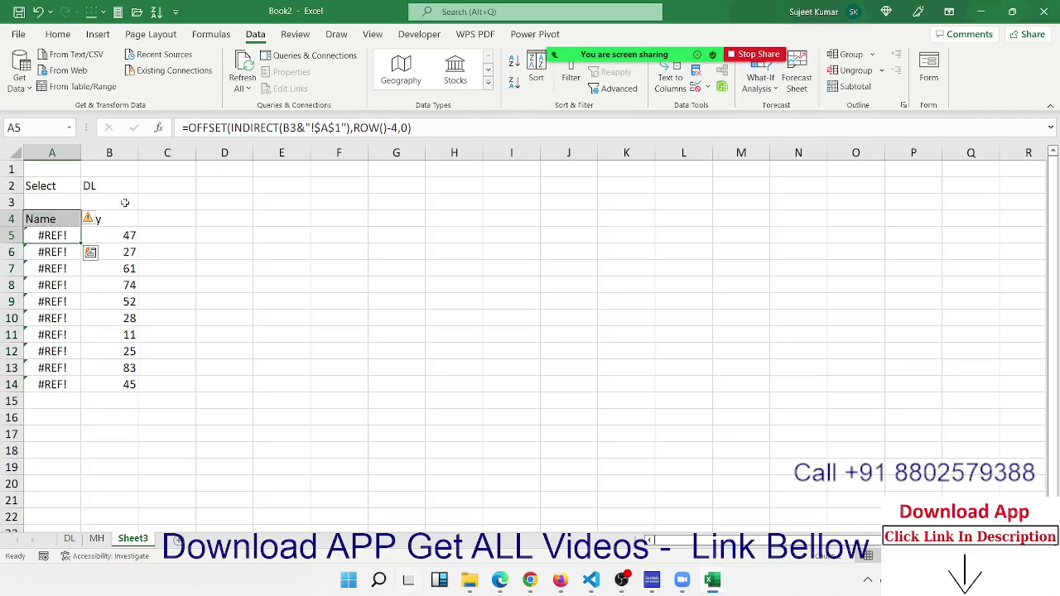
{"action": "left_click", "coordinate": [289, 129]}
{"action": "double_click", "coordinate": [288, 127]}
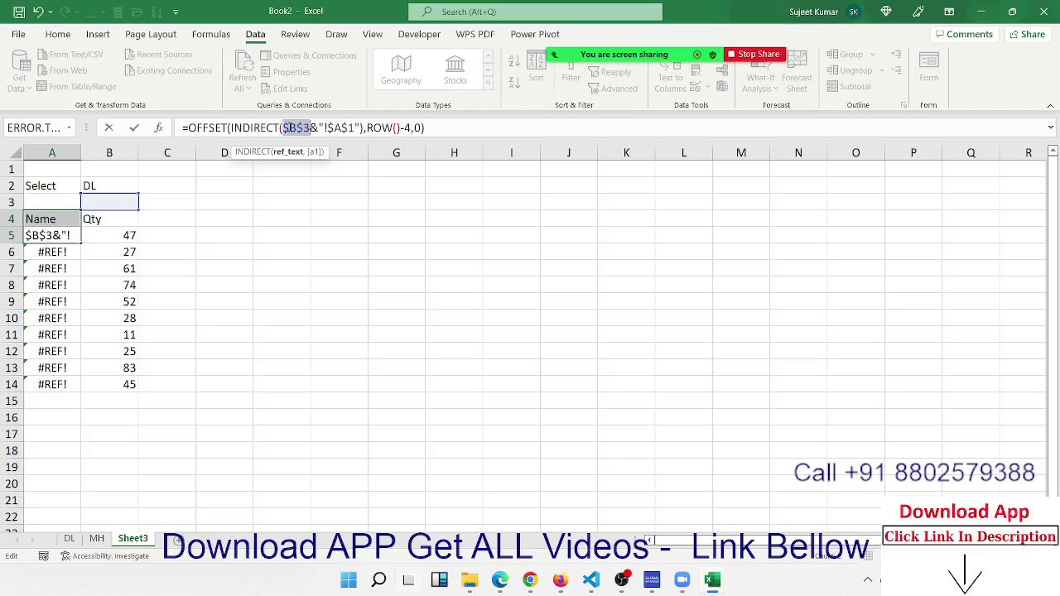
{"action": "key", "text": "Escape"}
{"action": "left_click", "coordinate": [52, 220]}
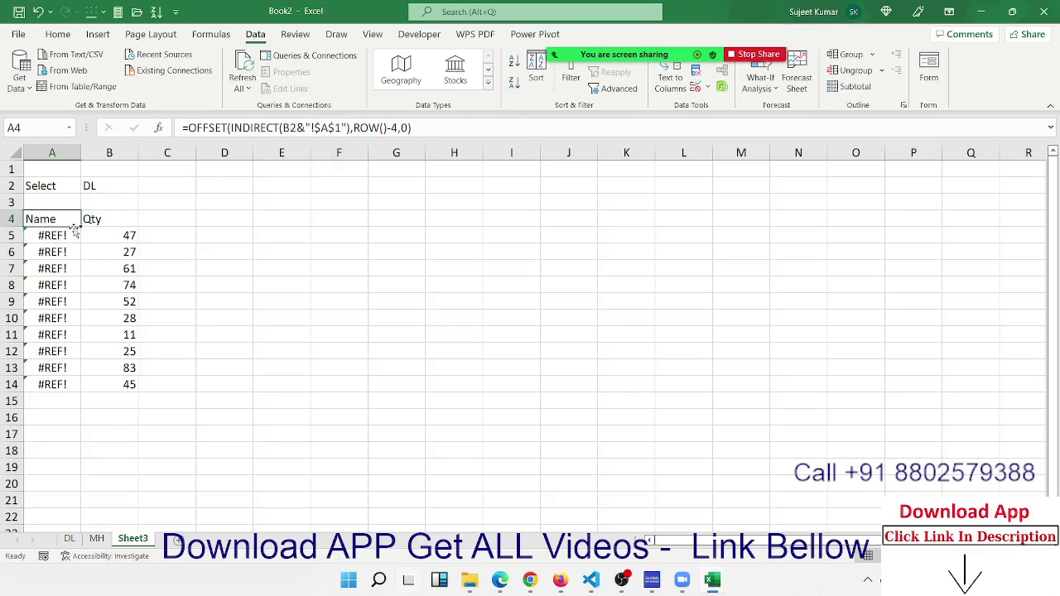
{"action": "double_click", "coordinate": [80, 229]}
- Lock A4's sheet reference to $B$2 and fill the formula down to A14
{"action": "left_click", "coordinate": [65, 224]}
{"action": "left_click", "coordinate": [281, 128]}
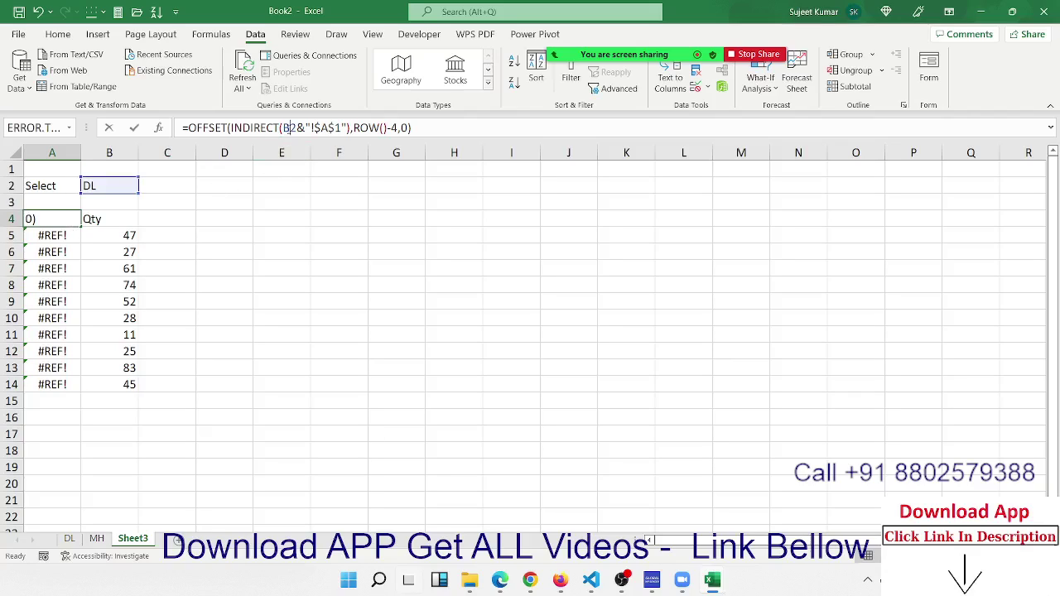
{"action": "double_click", "coordinate": [290, 127]}
{"action": "key", "text": "Return"}
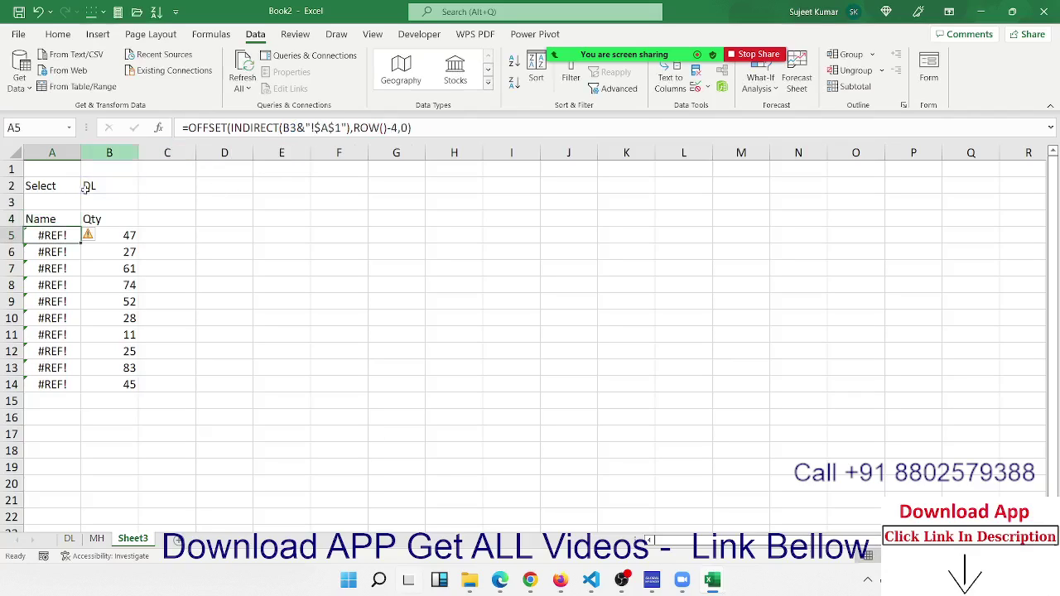
{"action": "left_click", "coordinate": [73, 221]}
{"action": "double_click", "coordinate": [81, 222]}
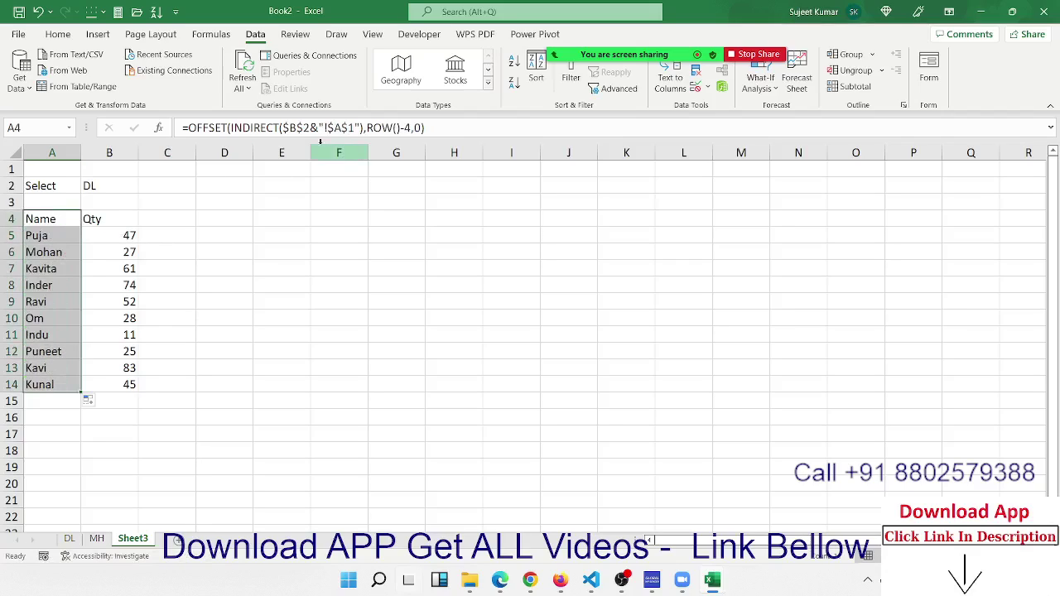
- Copy A4's formula into B4 with a last argument of 1 and fill it down to B14
{"action": "left_click_drag", "start_coordinate": [184, 128], "coordinate": [552, 128]}
{"action": "key", "text": "ctrl+c"}
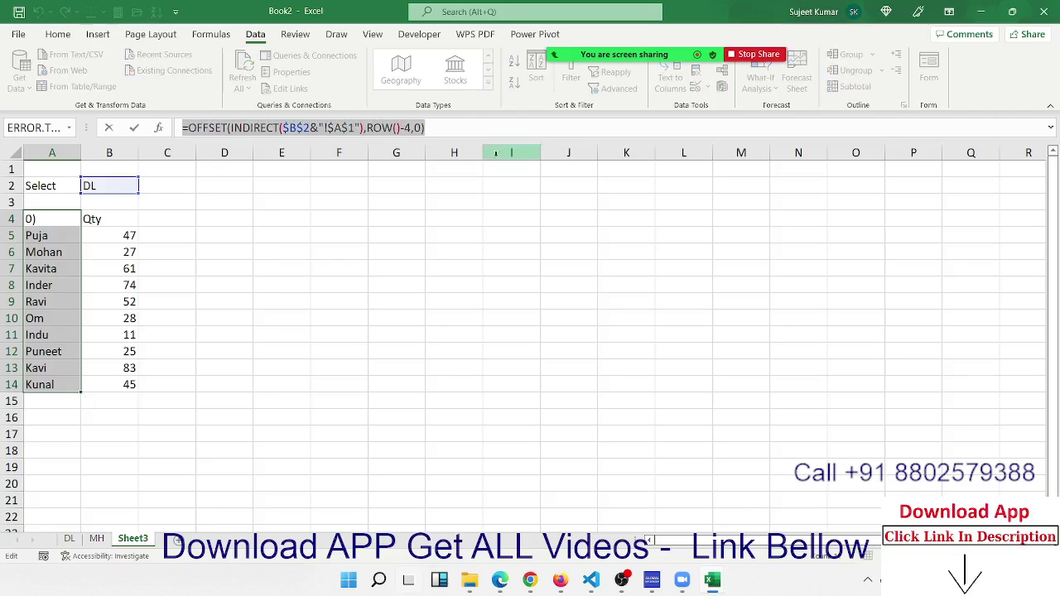
{"action": "key", "text": "Escape"}
{"action": "left_click", "coordinate": [124, 221]}
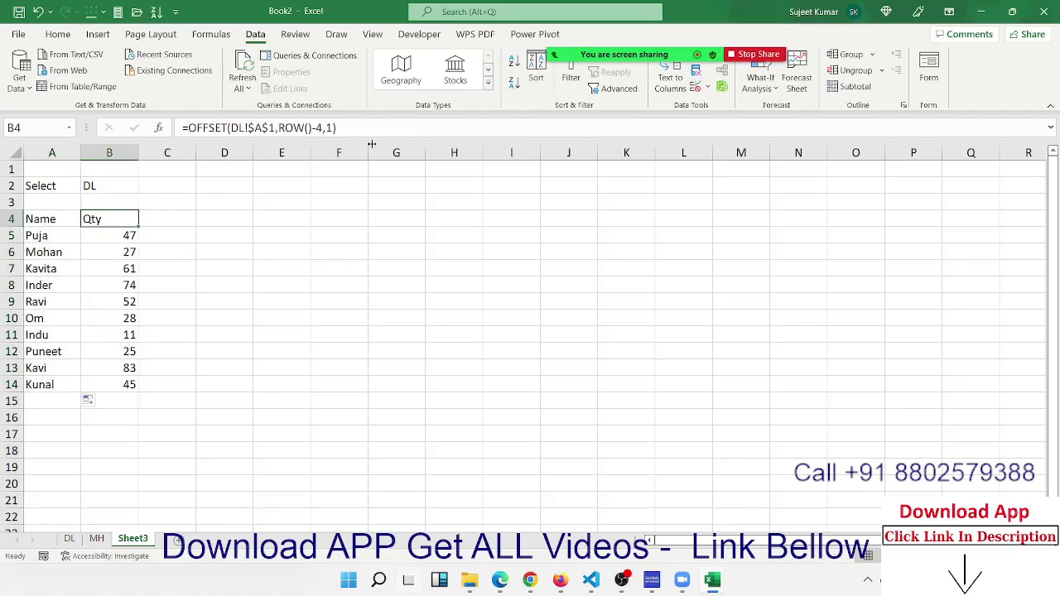
{"action": "left_click_drag", "start_coordinate": [340, 127], "coordinate": [184, 128]}
{"action": "key", "text": "ctrl+v"}
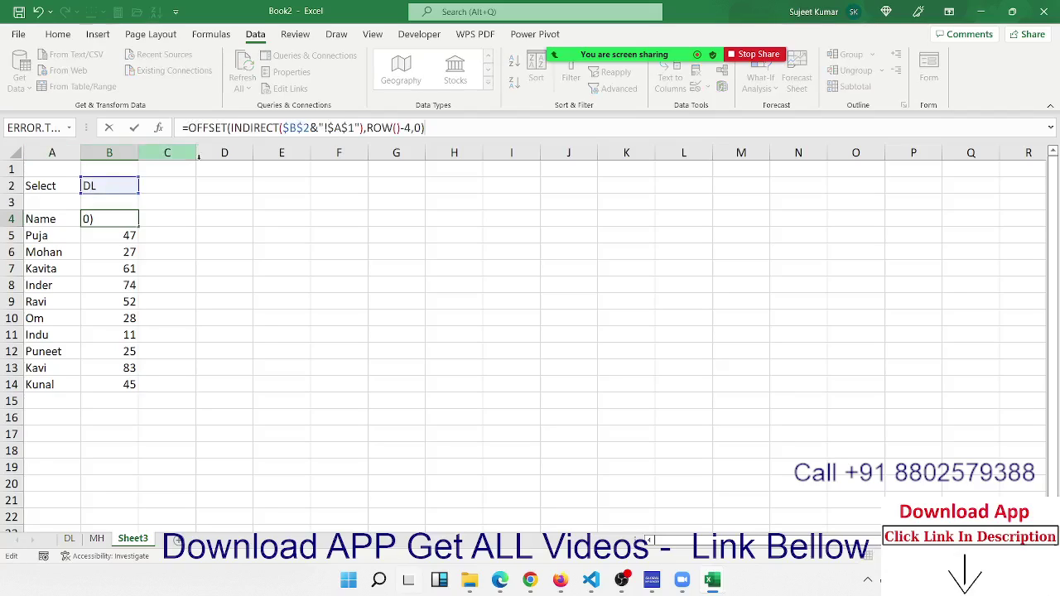
{"action": "double_click", "coordinate": [418, 128]}
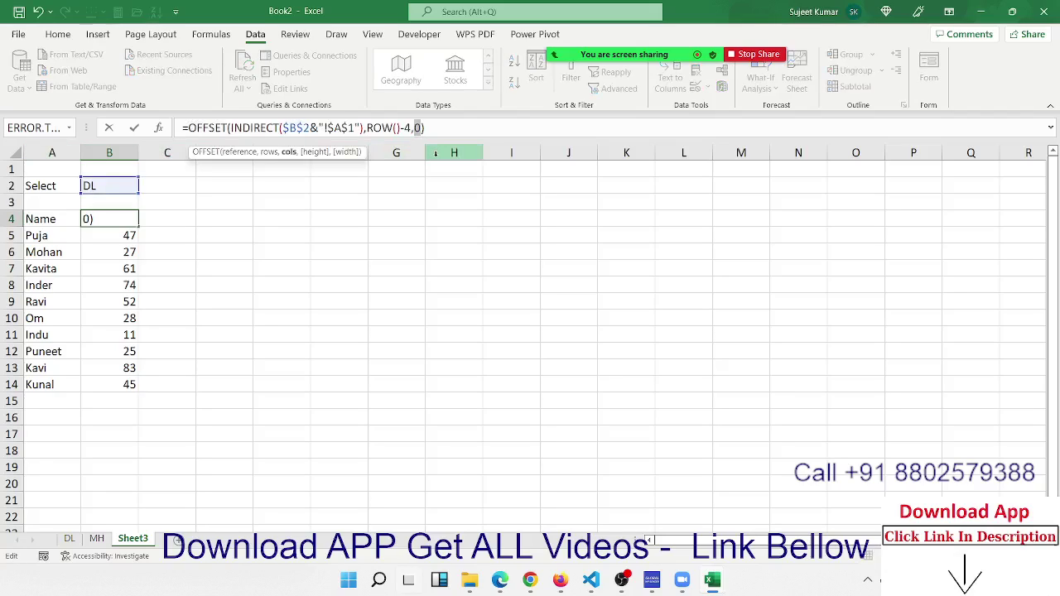
{"action": "type", "text": "1"}
{"action": "key", "text": "Return"}
{"action": "left_click", "coordinate": [136, 217]}
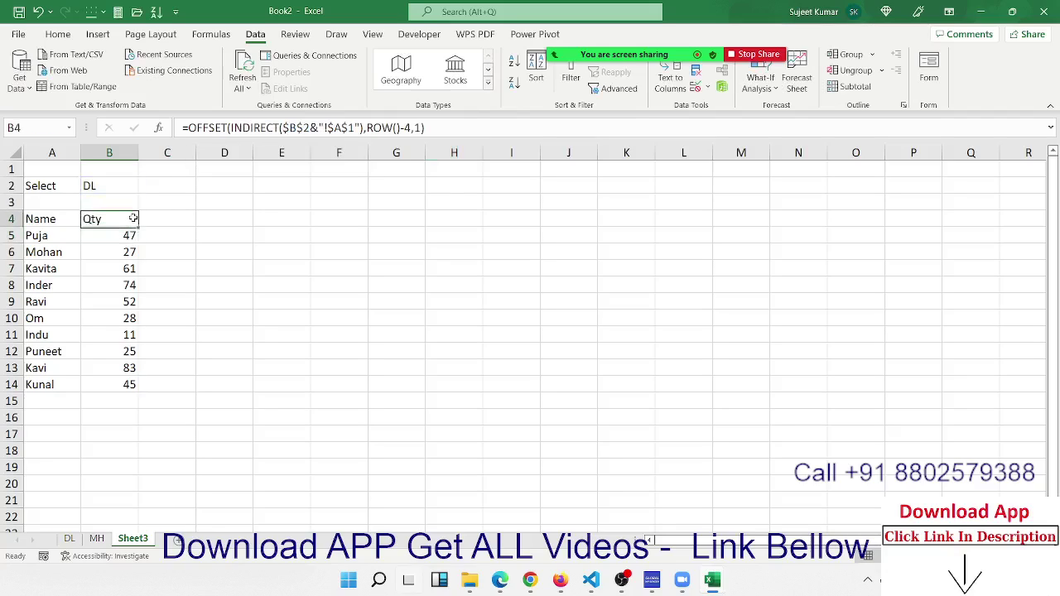
{"action": "double_click", "coordinate": [135, 230]}
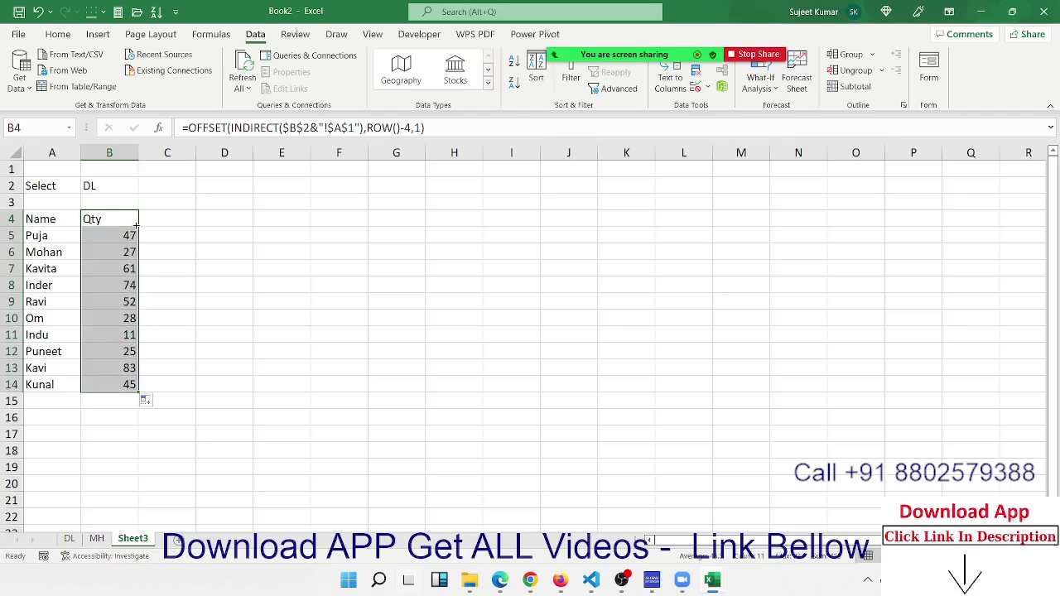
- Test B2's dropdown by switching it to MH, then DL, then MH again, and review A4:B14
{"action": "left_click", "coordinate": [136, 191]}
{"action": "left_click", "coordinate": [143, 191]}
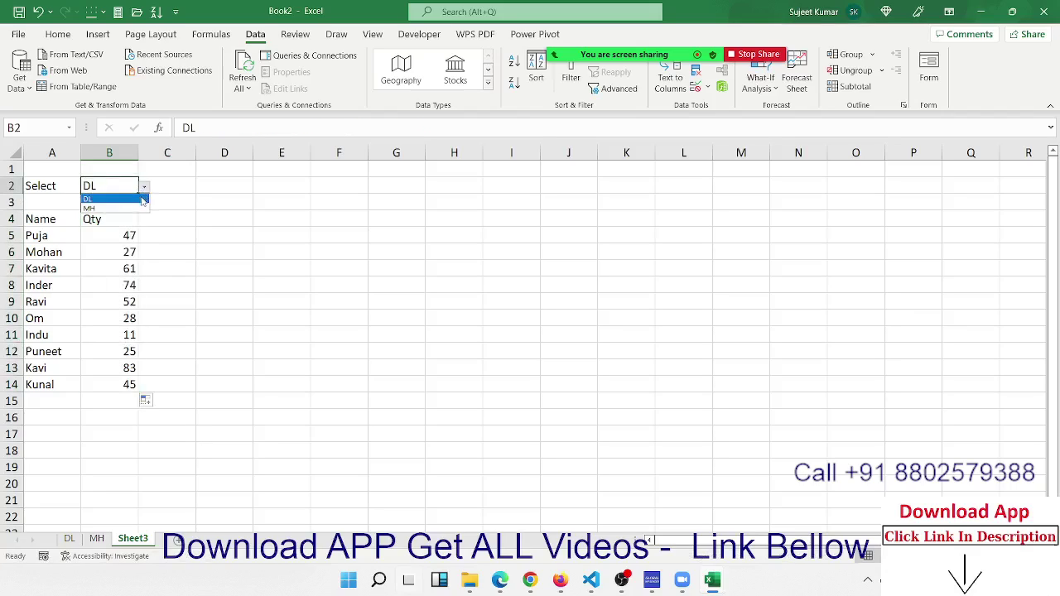
{"action": "left_click", "coordinate": [137, 208]}
{"action": "left_click", "coordinate": [144, 190]}
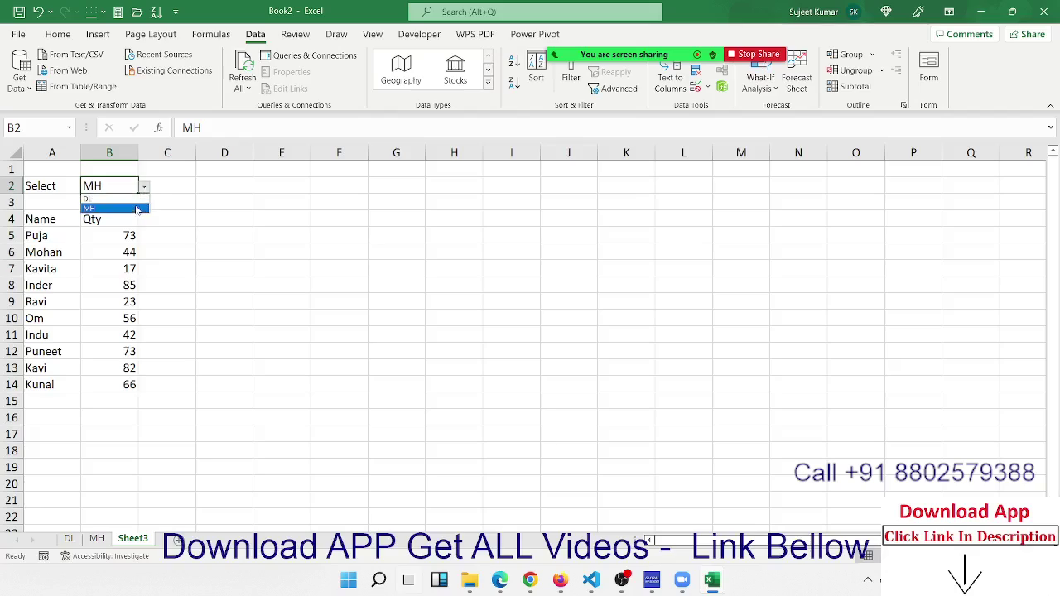
{"action": "left_click", "coordinate": [141, 199]}
{"action": "left_click", "coordinate": [144, 191]}
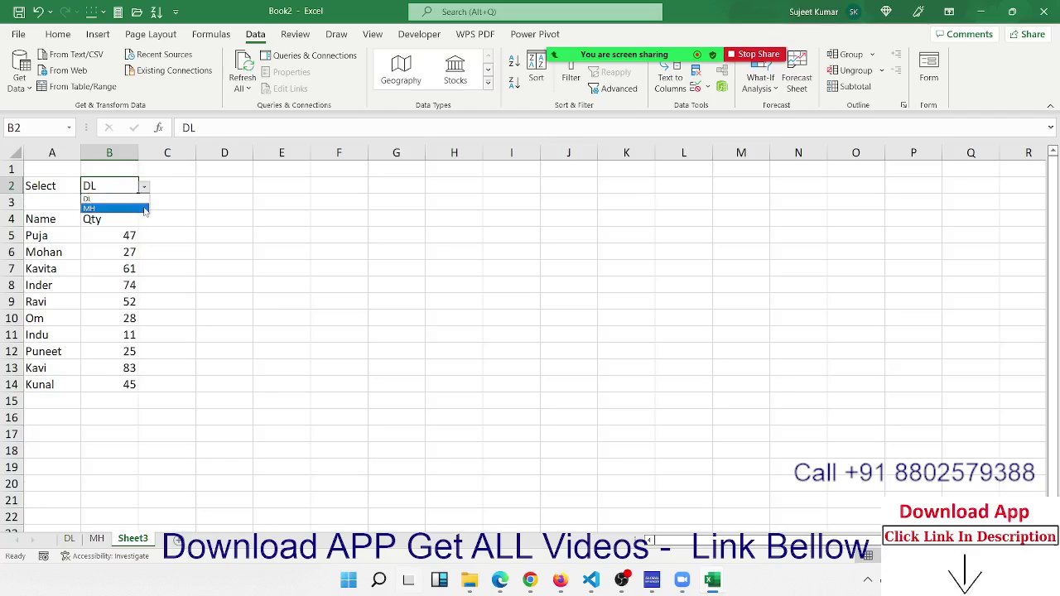
{"action": "left_click", "coordinate": [131, 208]}
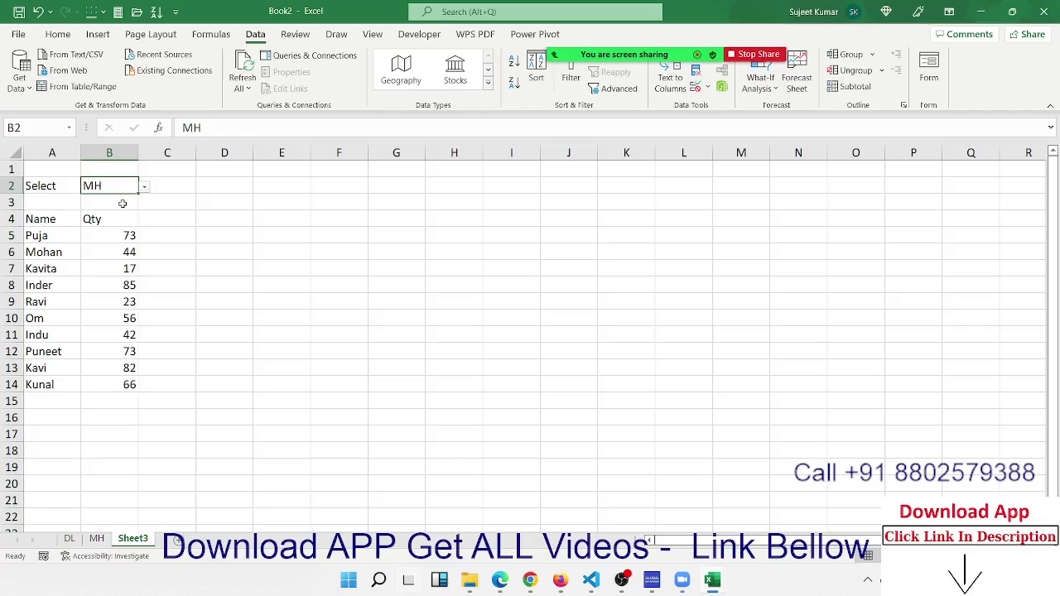
{"action": "left_click_drag", "start_coordinate": [66, 225], "coordinate": [114, 377]}
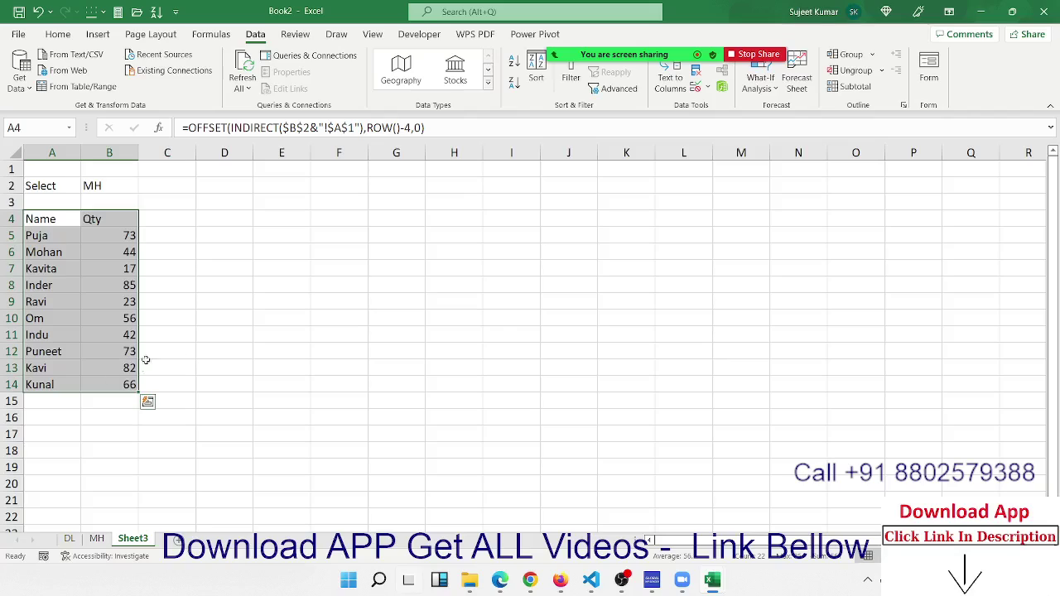
{"action": "left_click", "coordinate": [236, 317]}
- Look at the DL sheet, then set B2 to DL and check A4's formula
{"action": "left_click", "coordinate": [71, 539]}
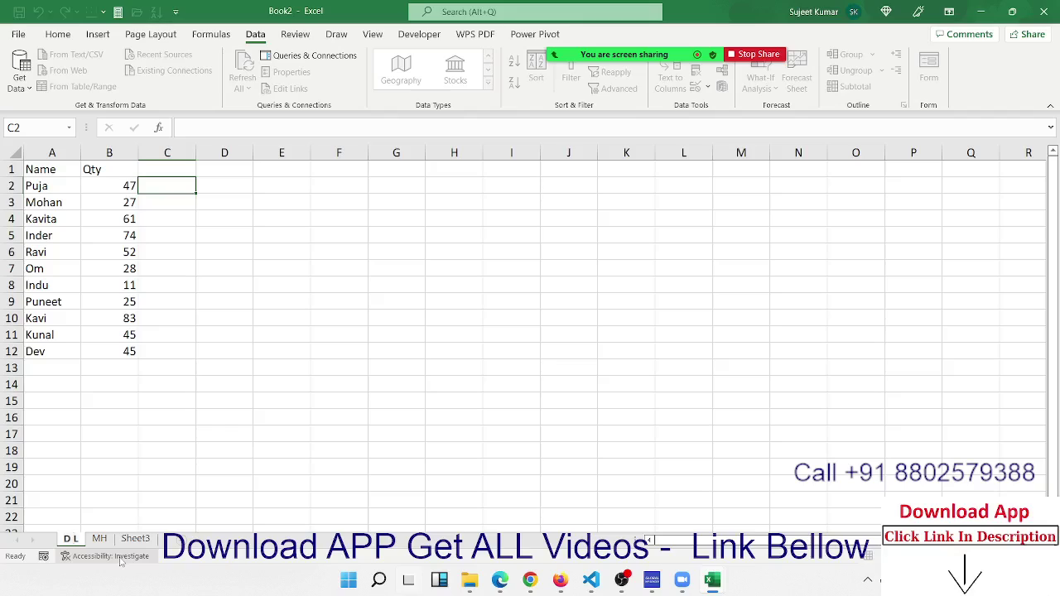
{"action": "left_click", "coordinate": [180, 473]}
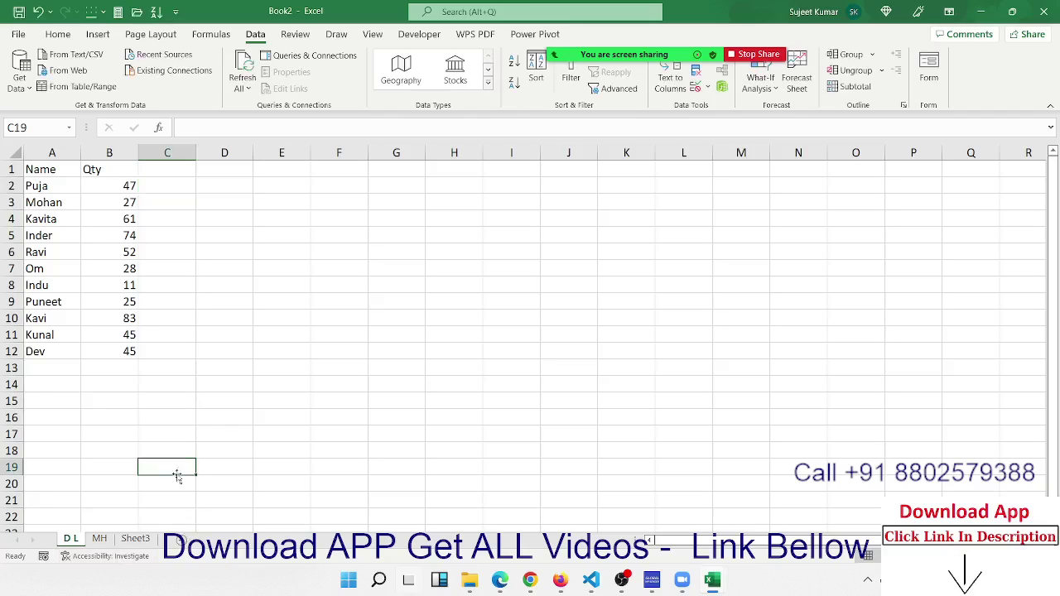
{"action": "left_click", "coordinate": [138, 538]}
{"action": "left_click", "coordinate": [117, 185]}
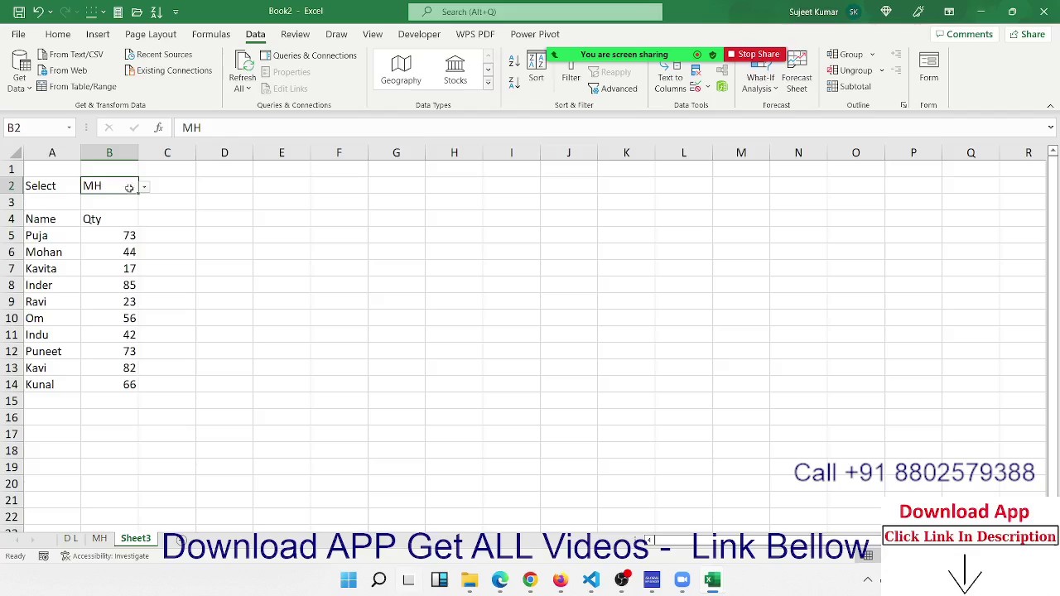
{"action": "left_click", "coordinate": [144, 186]}
{"action": "left_click", "coordinate": [104, 199]}
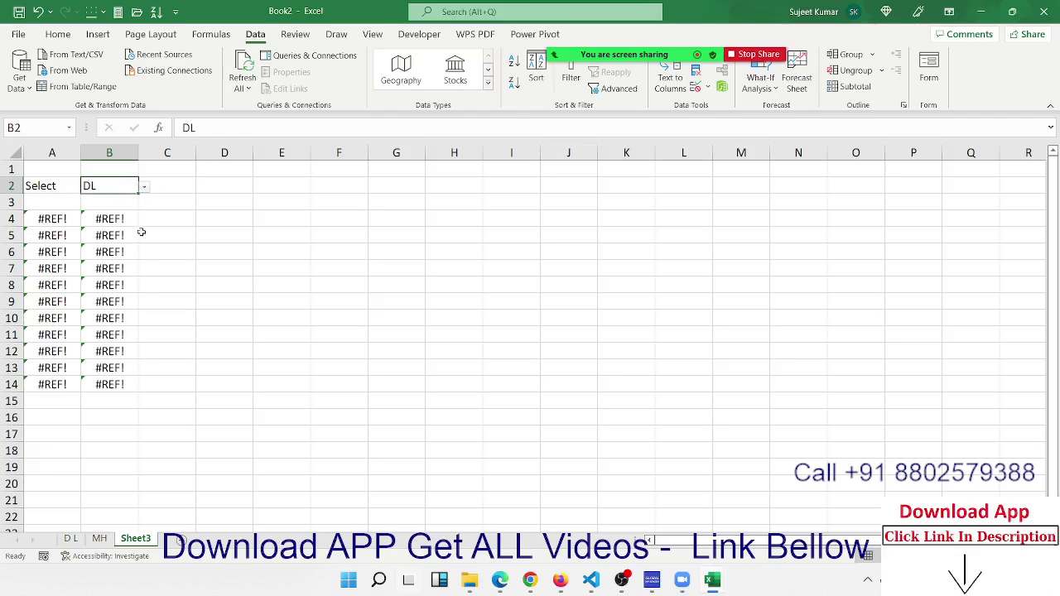
{"action": "left_click", "coordinate": [43, 217]}
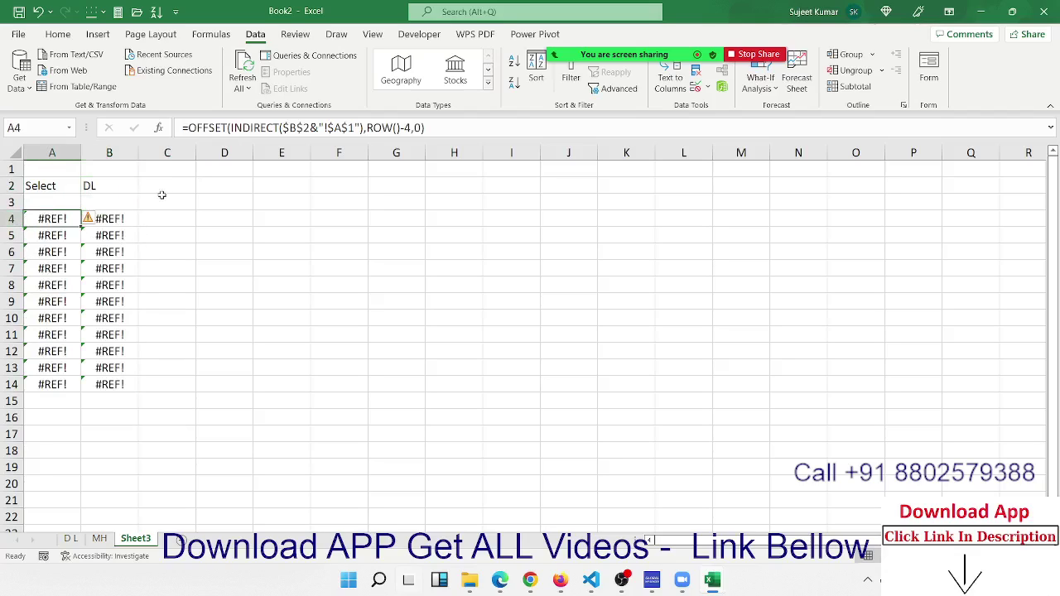
- Change B2's data validation source to D L,MH and choose D L
{"action": "left_click", "coordinate": [93, 188]}
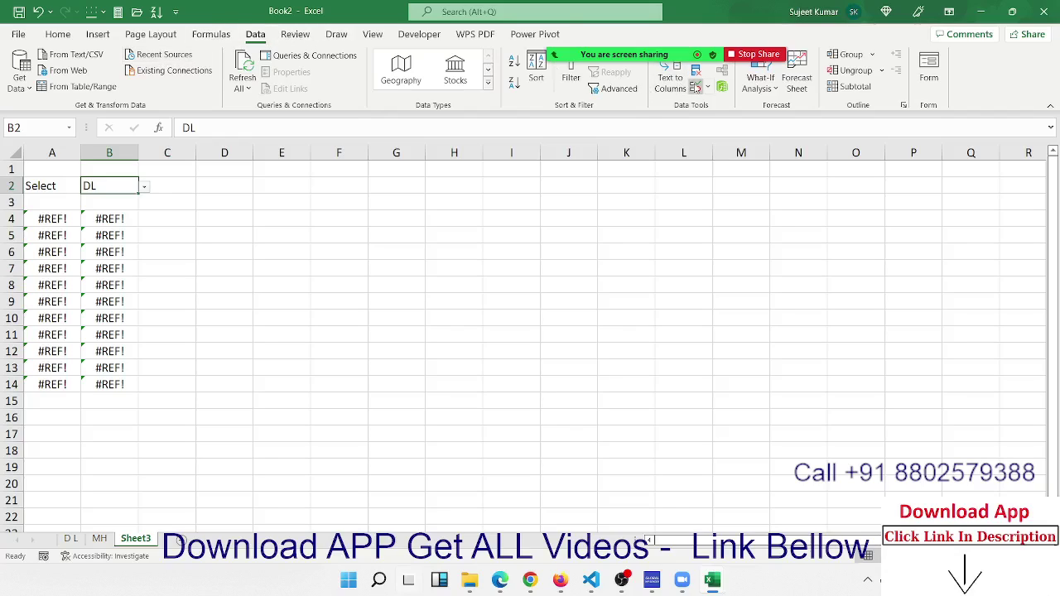
{"action": "left_click", "coordinate": [696, 87]}
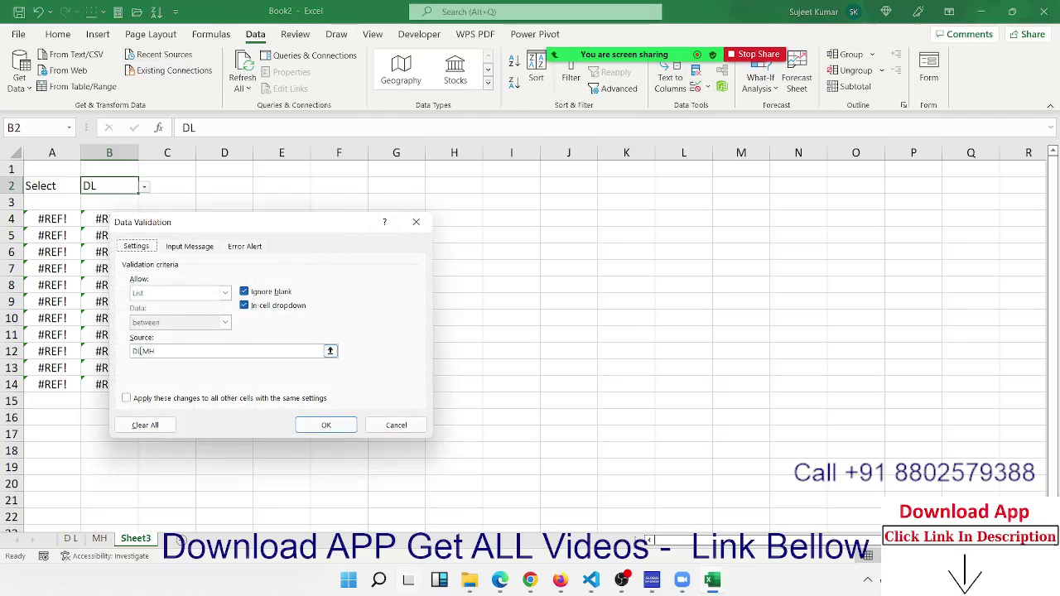
{"action": "left_click", "coordinate": [137, 352]}
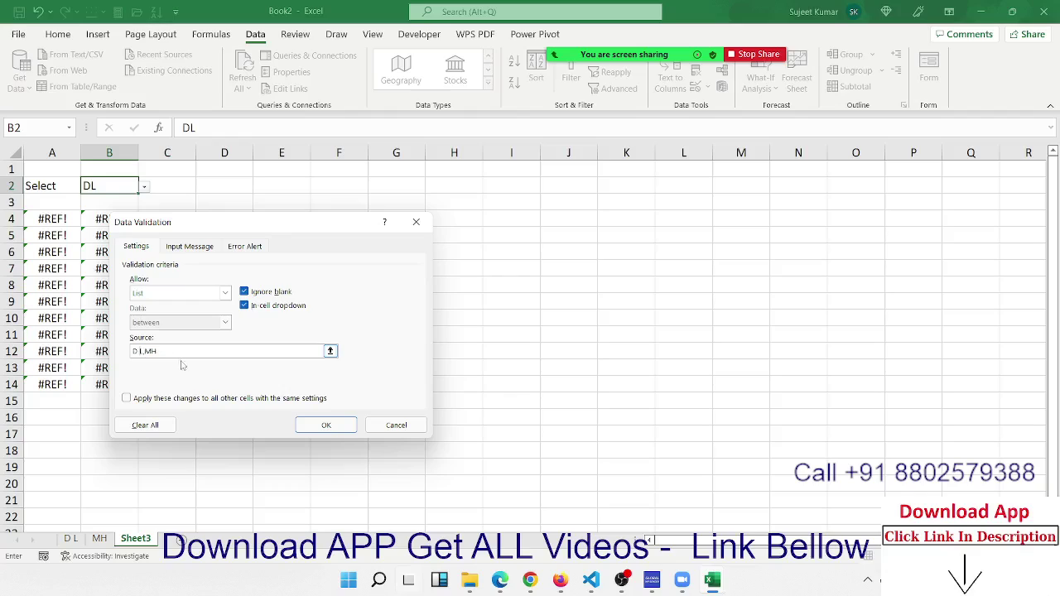
{"action": "left_click", "coordinate": [318, 425]}
{"action": "left_click", "coordinate": [144, 187]}
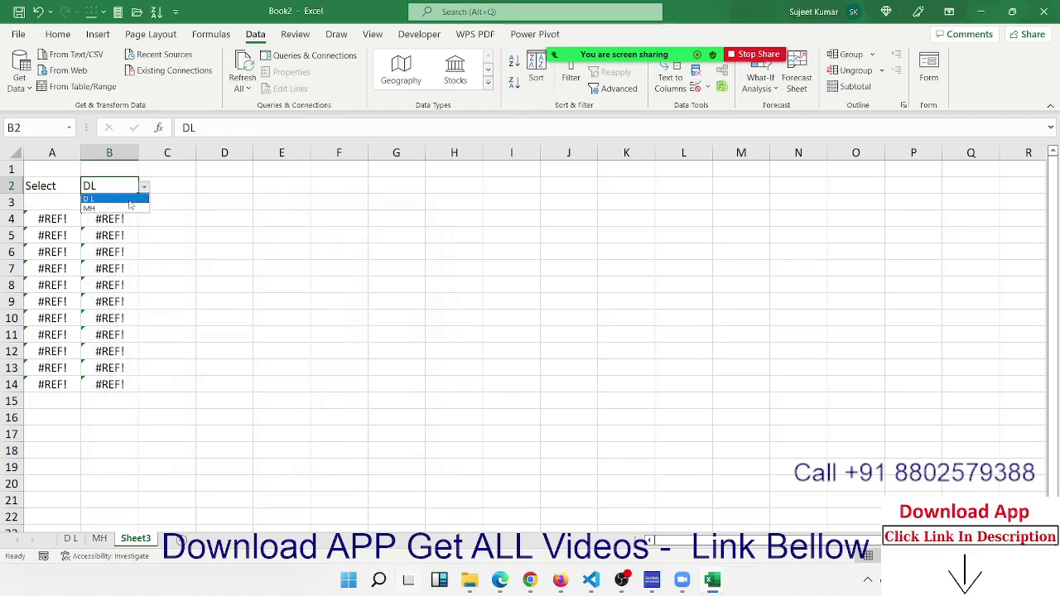
{"action": "left_click", "coordinate": [124, 203]}
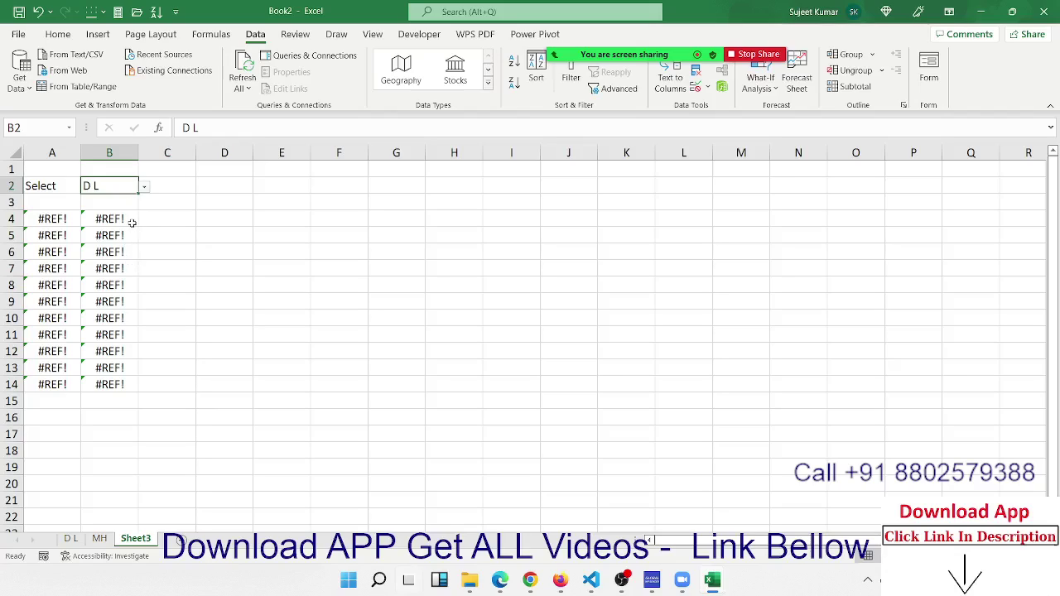
- Enter a test formula in D4 referencing cell D2 on the D L sheet
{"action": "left_click", "coordinate": [44, 219]}
{"action": "left_click", "coordinate": [252, 218]}
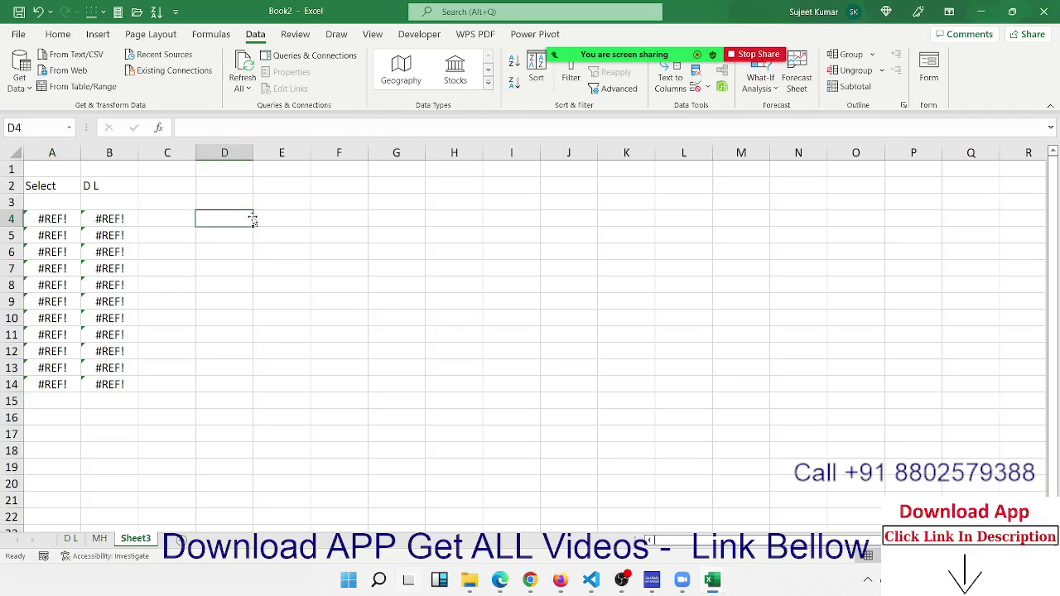
{"action": "type", "text": "="}
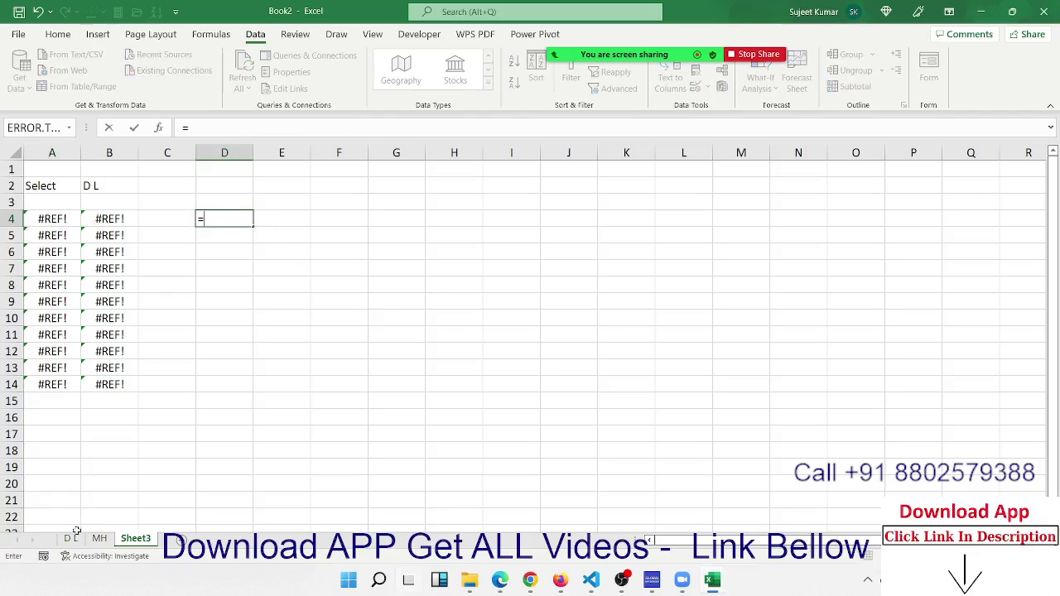
{"action": "left_click", "coordinate": [72, 538]}
{"action": "left_click", "coordinate": [225, 190]}
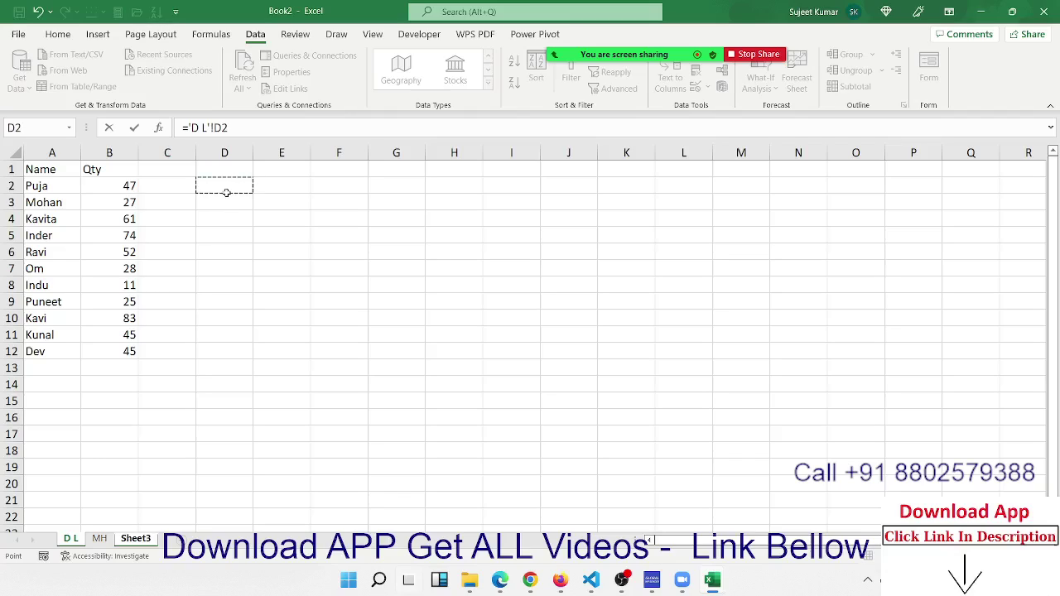
{"action": "key", "text": "Return"}
- Edit the sheet-name part of D4's test formula and recommit it
{"action": "left_click", "coordinate": [229, 219]}
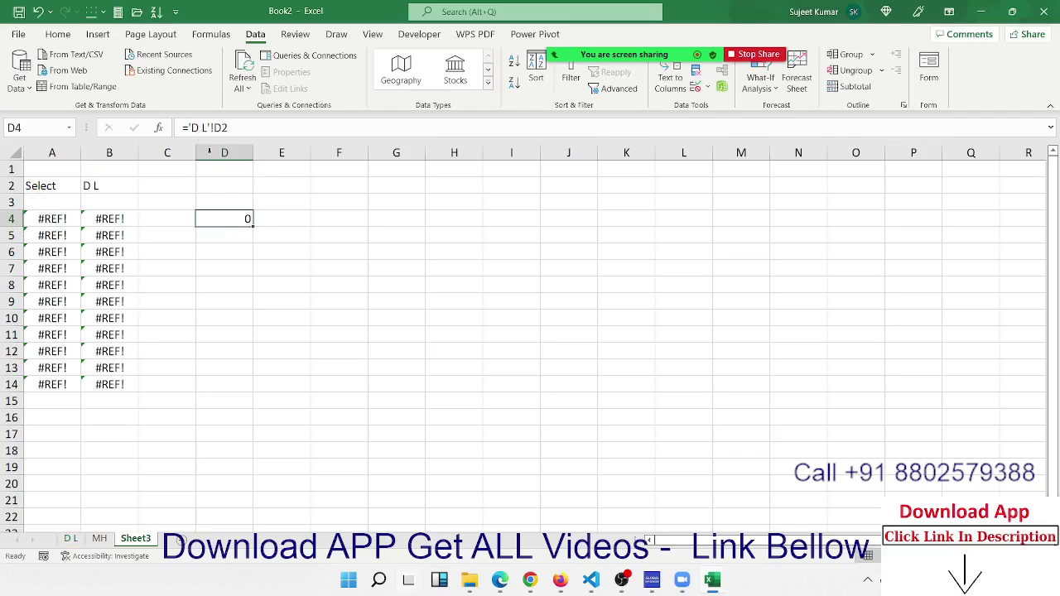
{"action": "left_click_drag", "start_coordinate": [184, 128], "coordinate": [210, 125]}
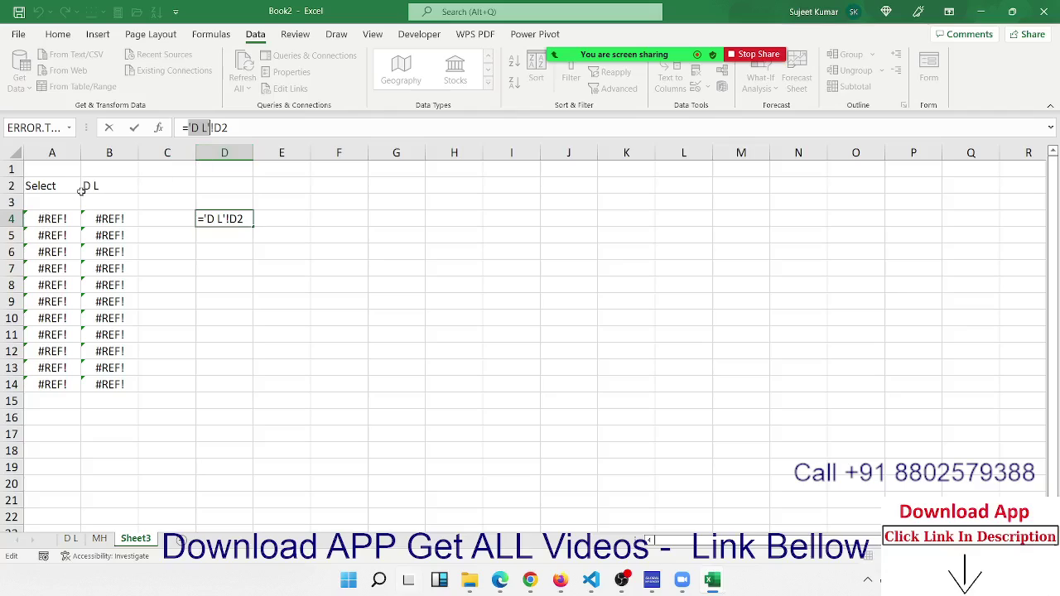
{"action": "left_click_drag", "start_coordinate": [57, 207], "coordinate": [57, 220]}
{"action": "key", "text": "Return"}
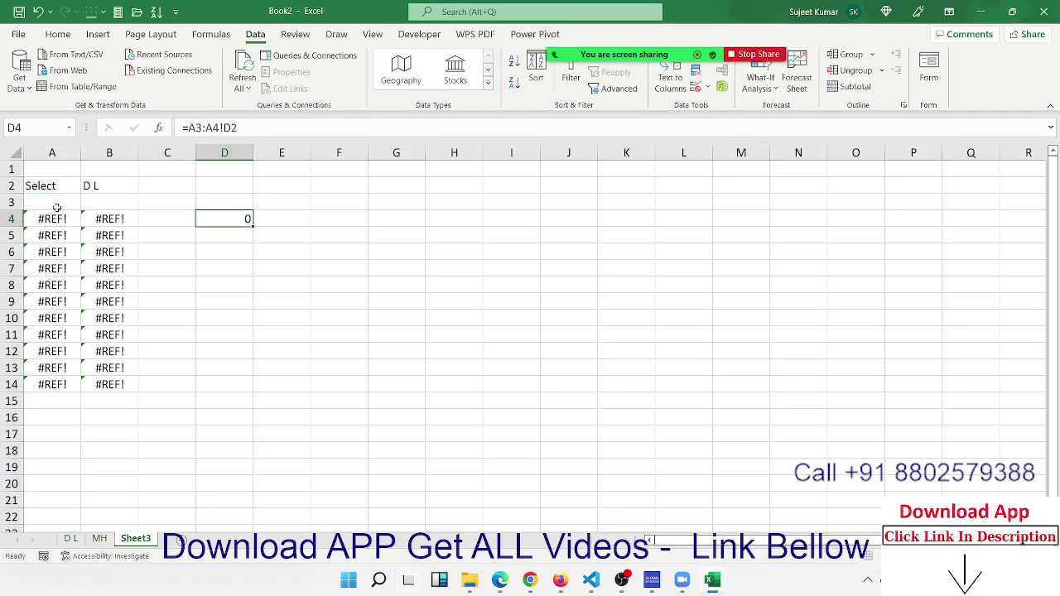
{"action": "left_click", "coordinate": [53, 218]}
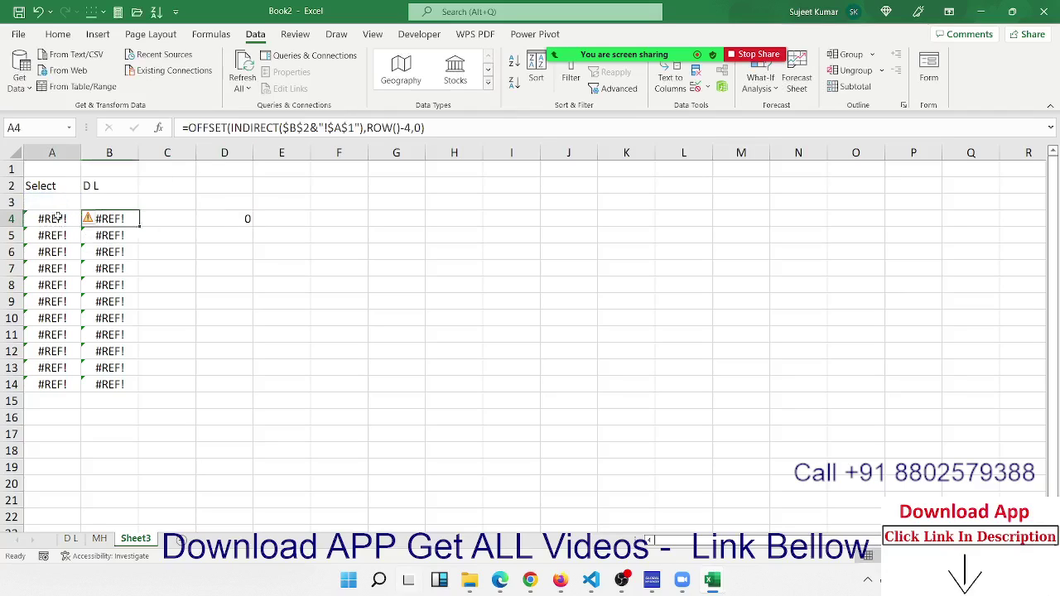
- Wrap $B$2 in quotes and apostrophes inside A4's INDIRECT, then fill down to A14
{"action": "left_click", "coordinate": [282, 129]}
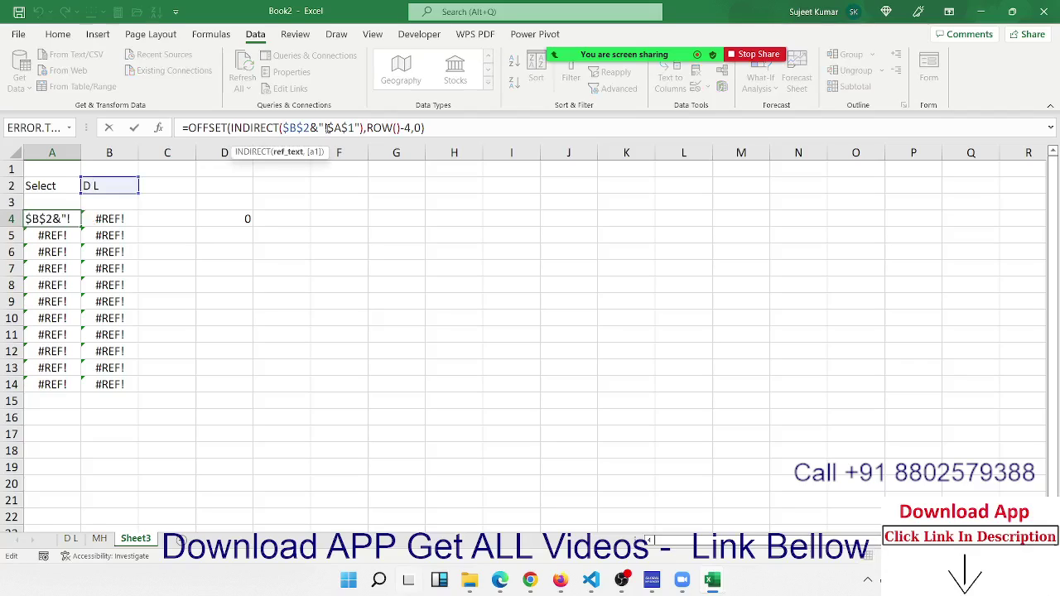
{"action": "type", "text": "\""}
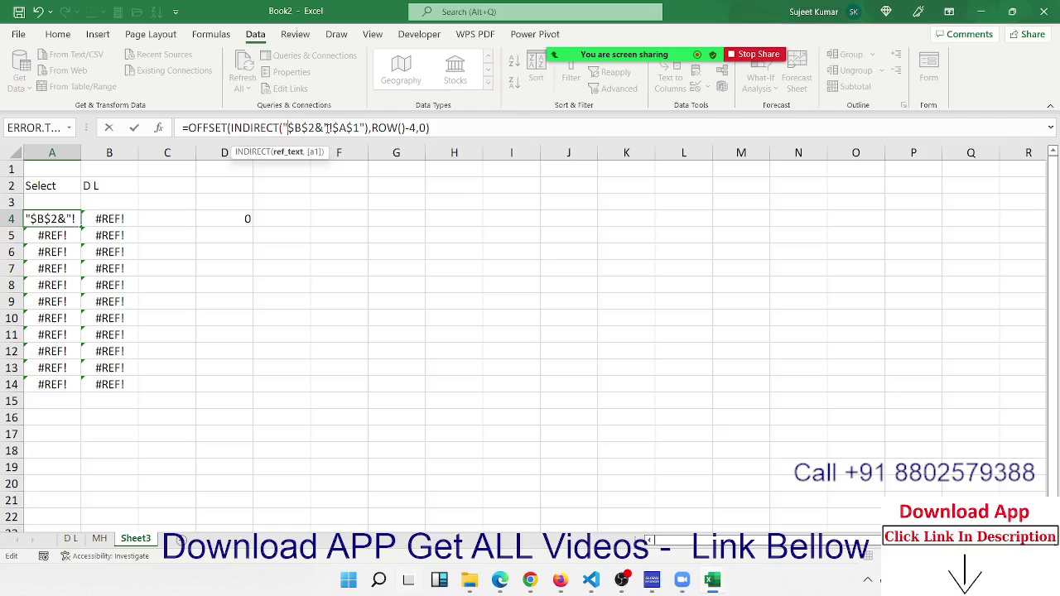
{"action": "type", "text": "'\""}
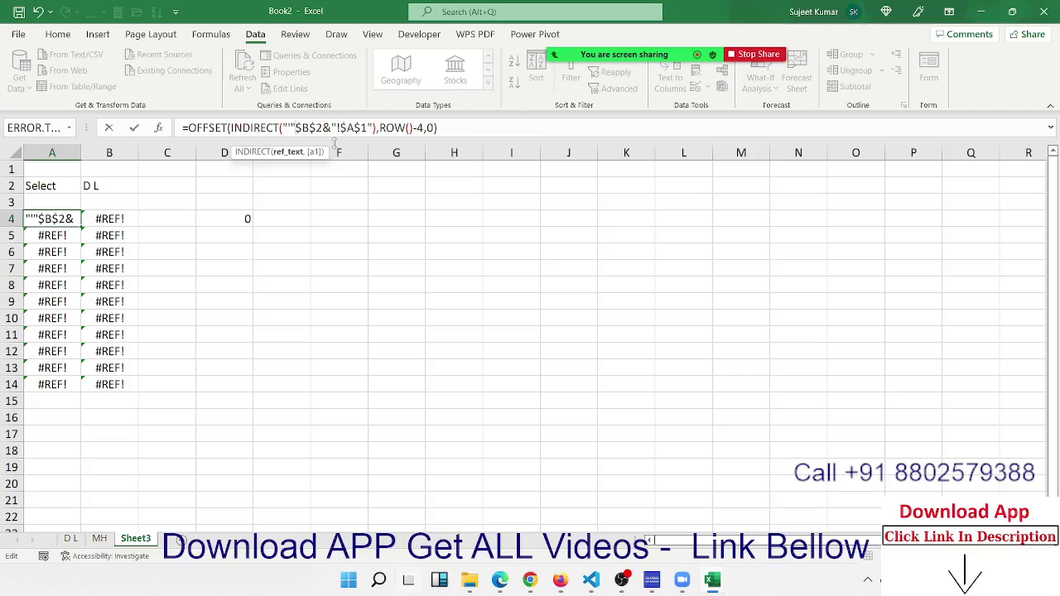
{"action": "type", "text": "&"}
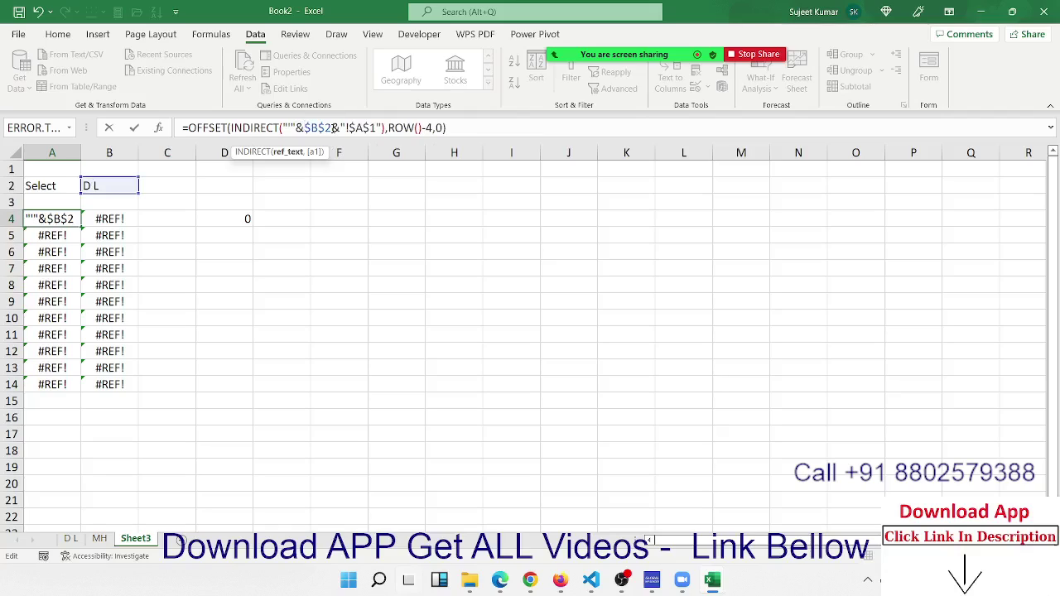
{"action": "key", "text": "End"}
{"action": "type", "text": "'"}
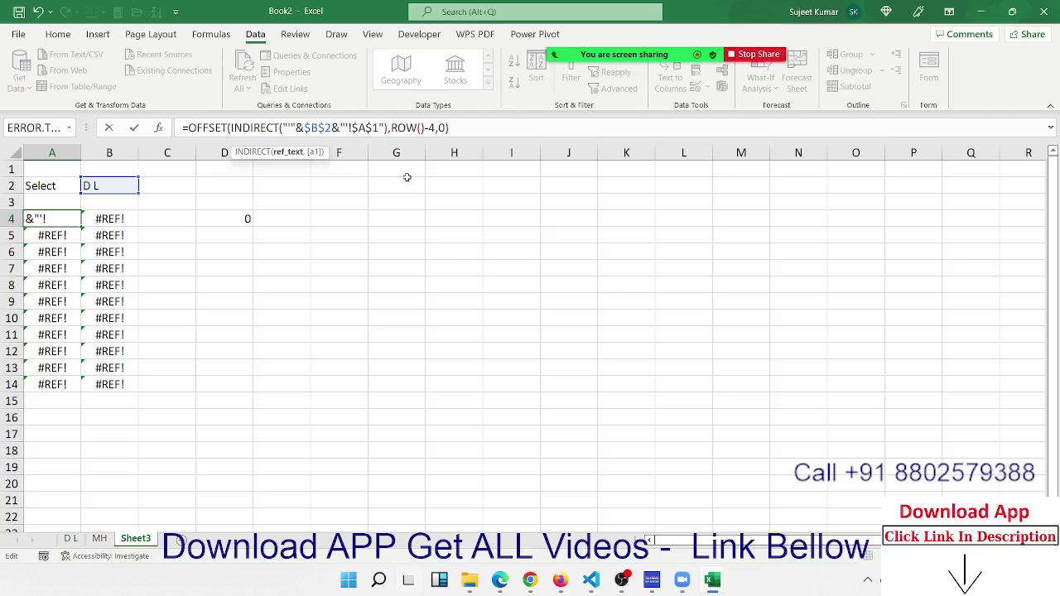
{"action": "key", "text": "Return"}
{"action": "left_click", "coordinate": [70, 220]}
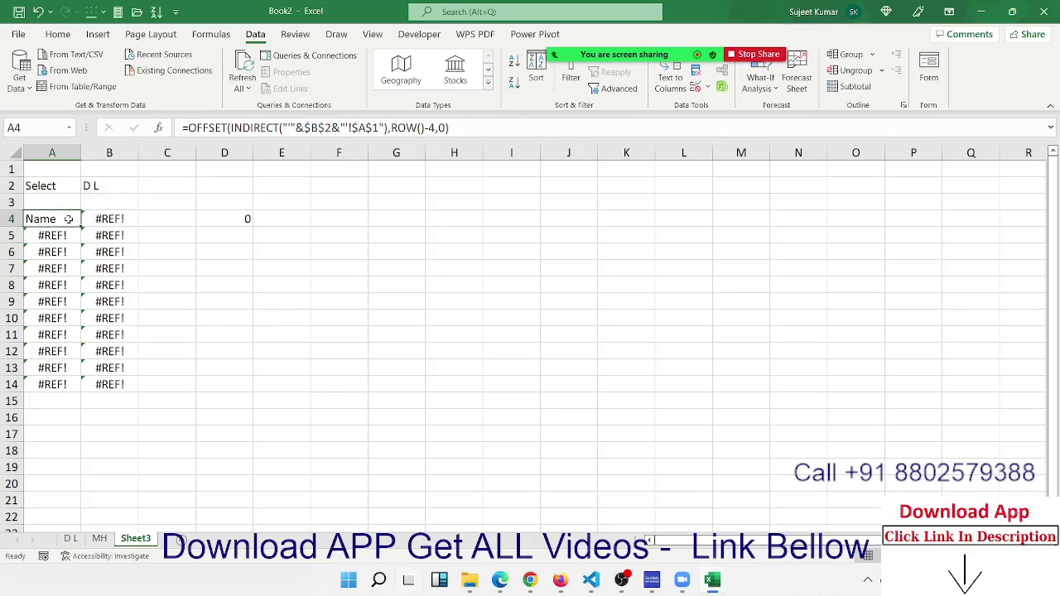
{"action": "double_click", "coordinate": [82, 231]}
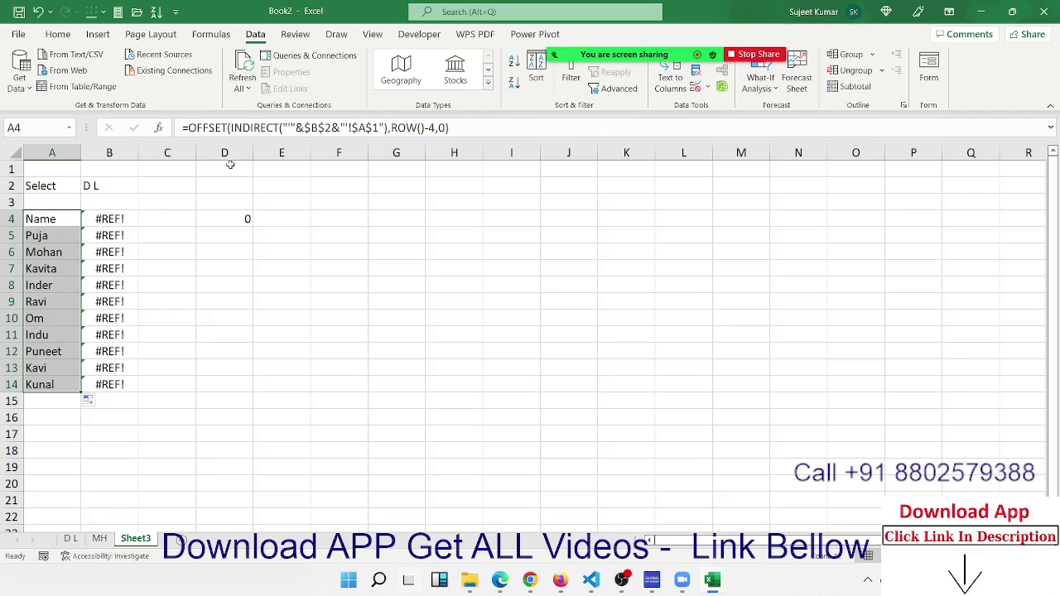
{"action": "mouse_move", "coordinate": [609, 48]}
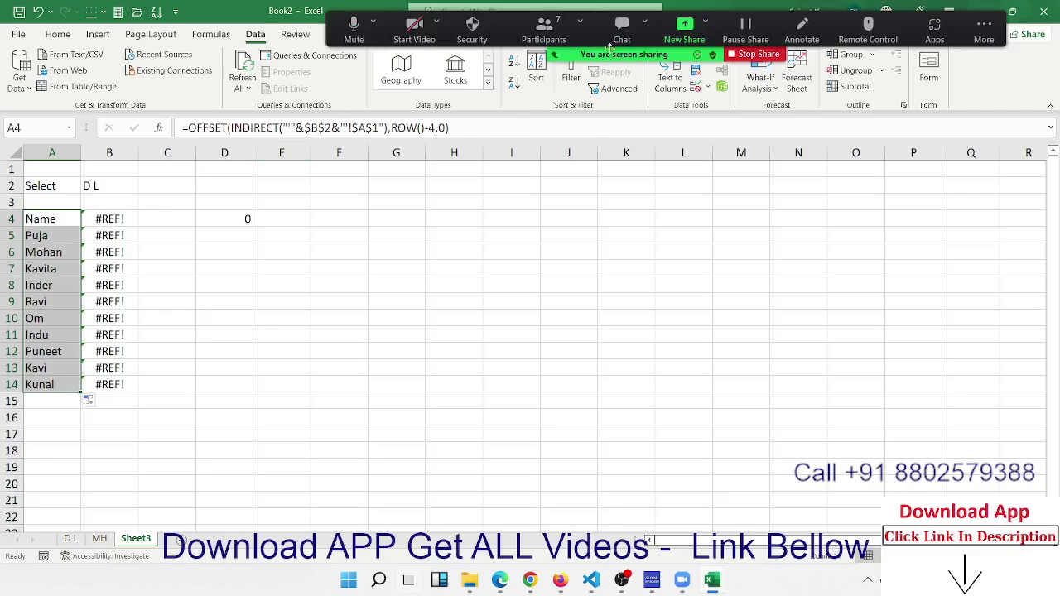
- Show Zoom's Participants list, with six people in the meeting
{"action": "left_click", "coordinate": [567, 39]}
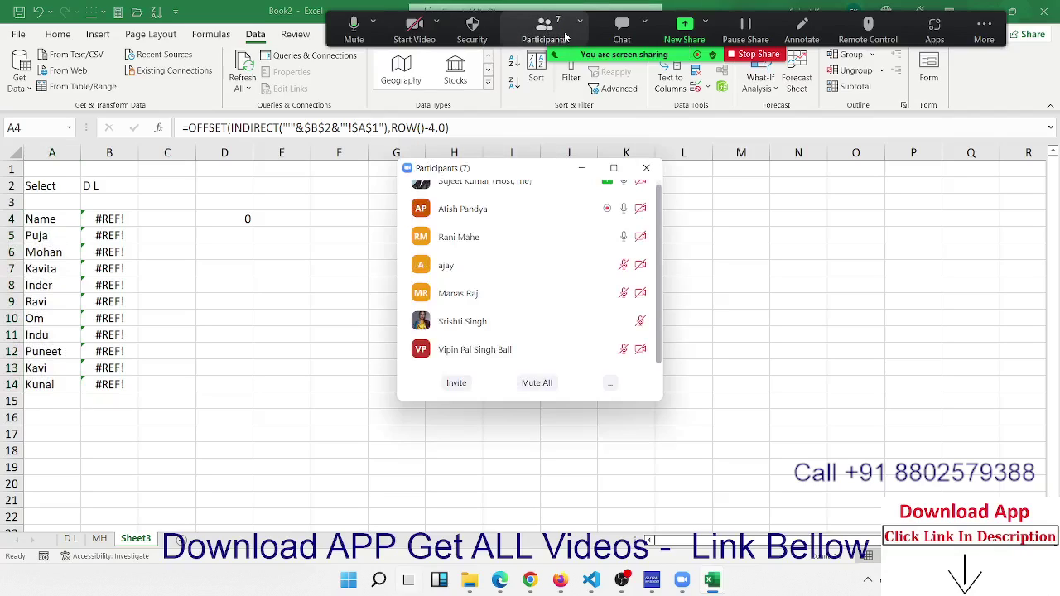
{"action": "mouse_move", "coordinate": [620, 271]}
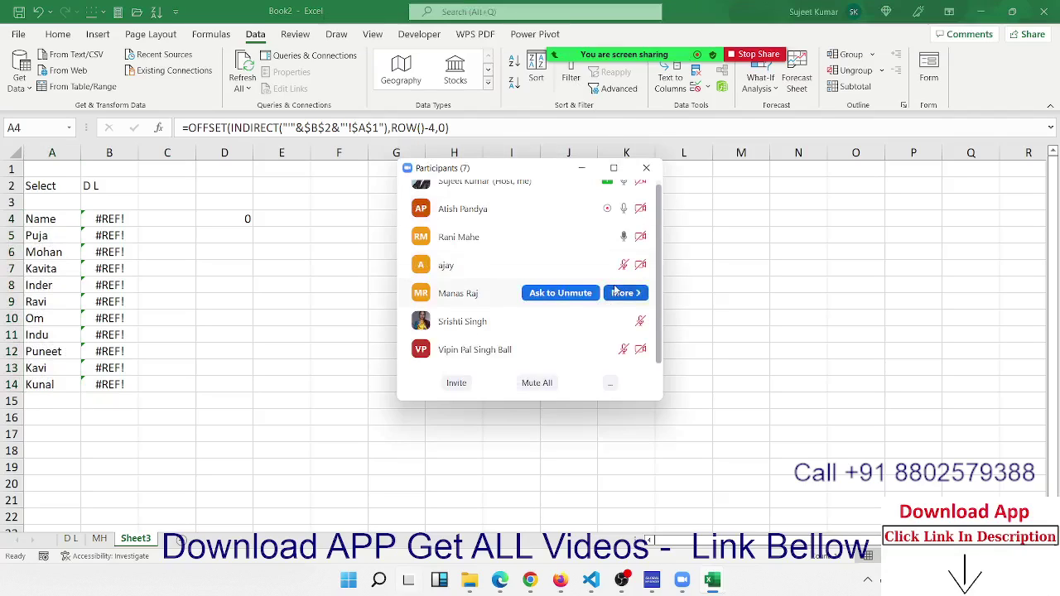
{"action": "scroll", "coordinate": [624, 285], "scroll_direction": "up", "scroll_amount": 1}
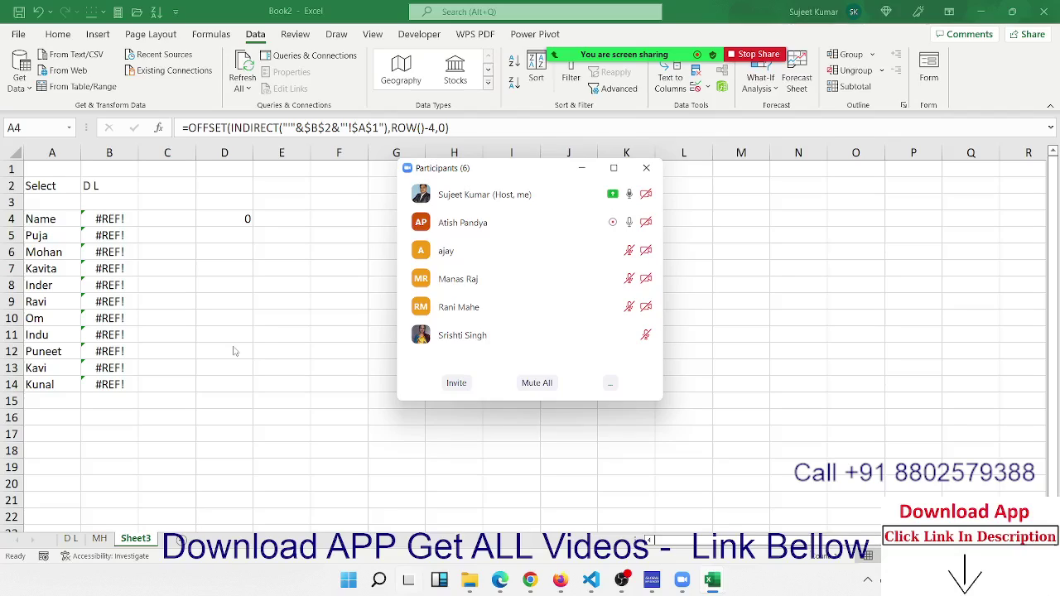
- Select A2:B17 on Sheet3 and close the Zoom Participants window
{"action": "left_click", "coordinate": [63, 224]}
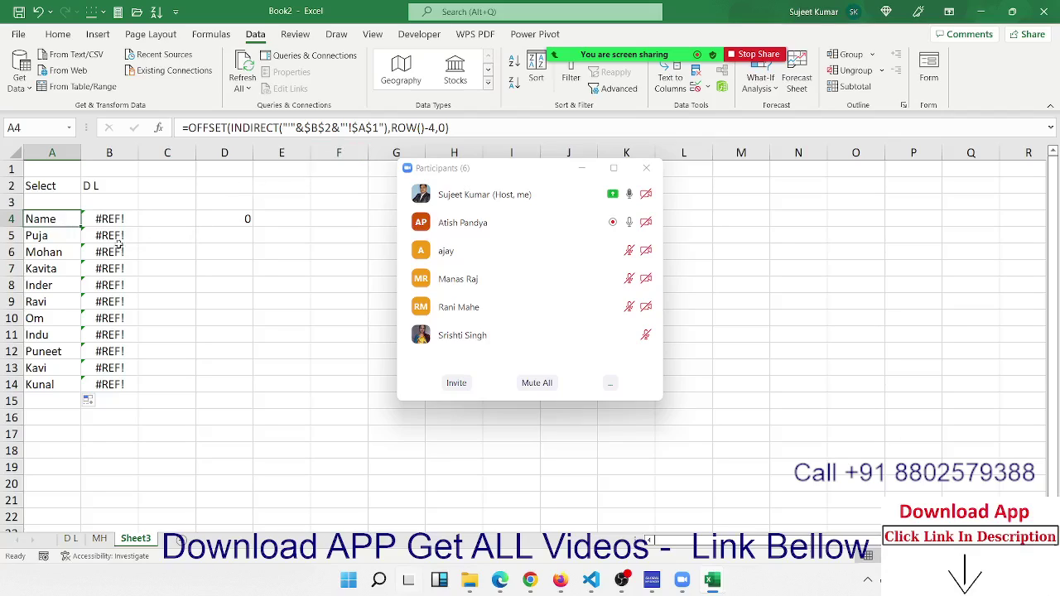
{"action": "left_click_drag", "start_coordinate": [42, 189], "coordinate": [128, 437]}
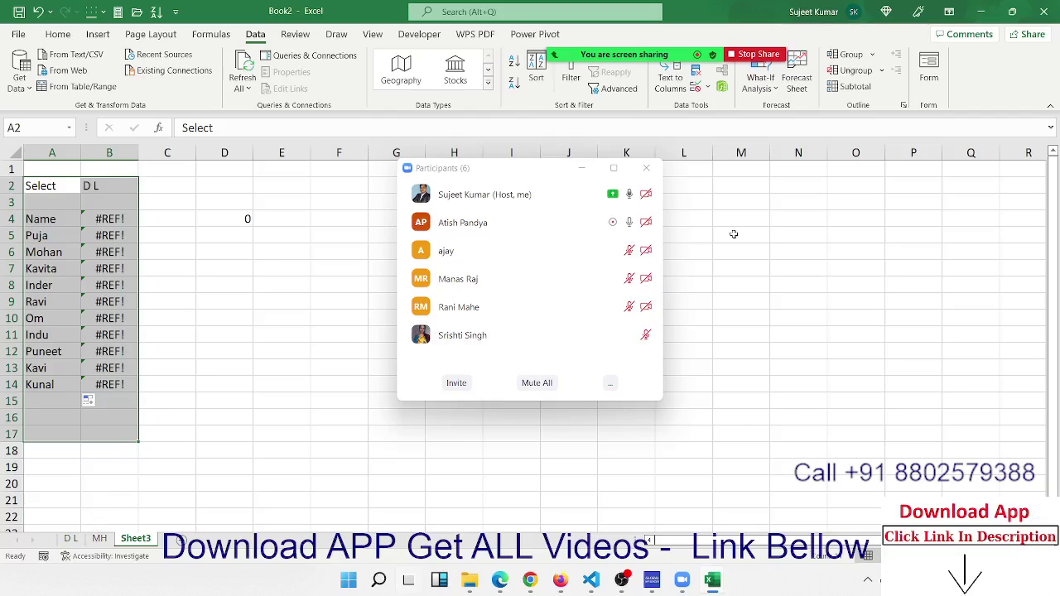
{"action": "left_click", "coordinate": [646, 168]}
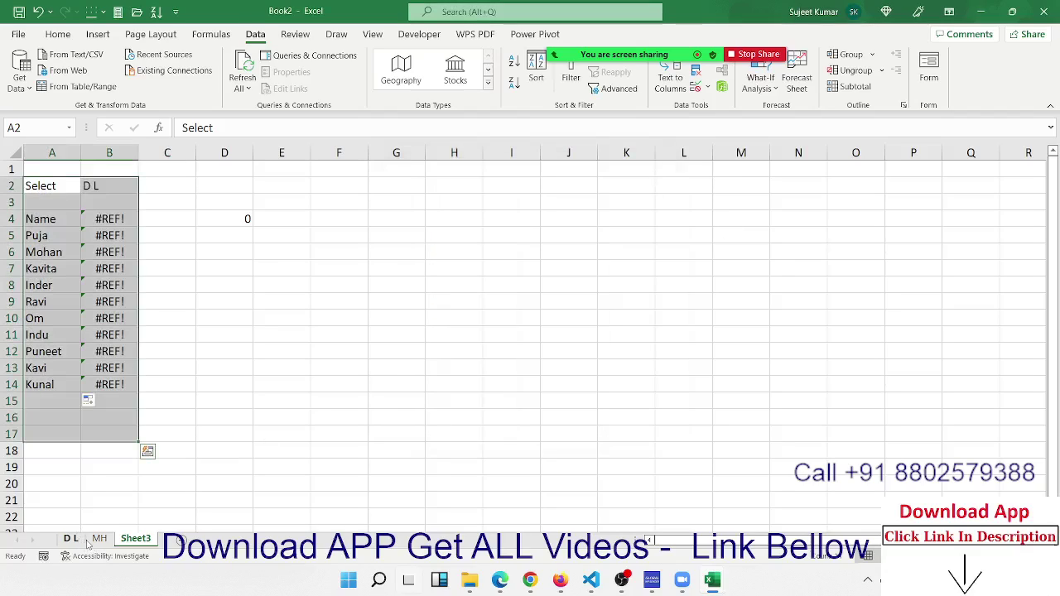
{"action": "mouse_move", "coordinate": [711, 580]}
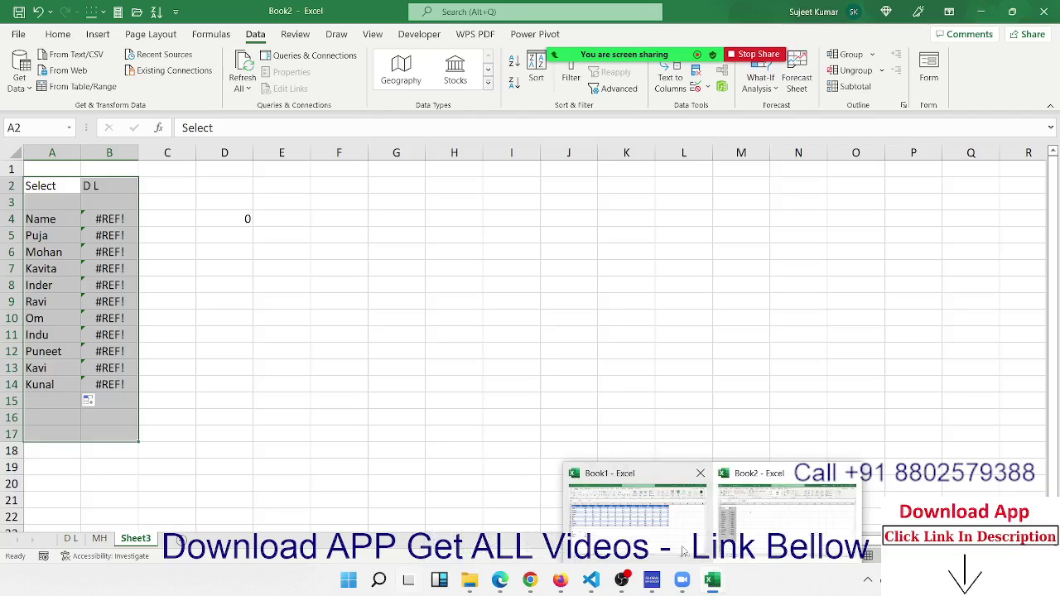
- In Book1's empty Sheet3, fill A1:A22 with the =ROW() formula
{"action": "left_click", "coordinate": [641, 489]}
{"action": "left_click", "coordinate": [202, 540]}
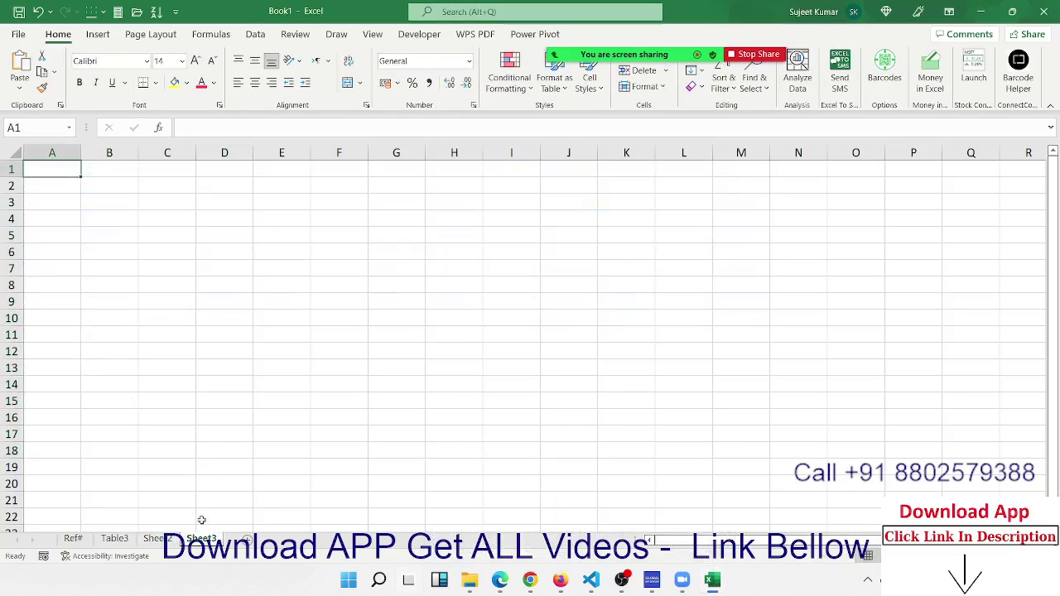
{"action": "type", "text": "=ROW"}
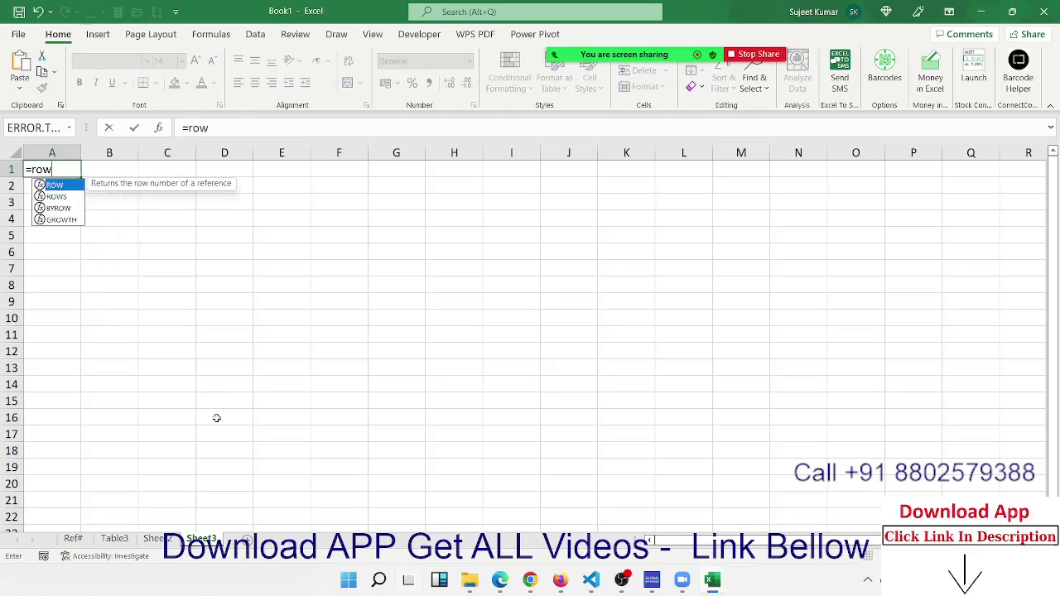
{"action": "type", "text": "("}
{"action": "key", "text": "Return"}
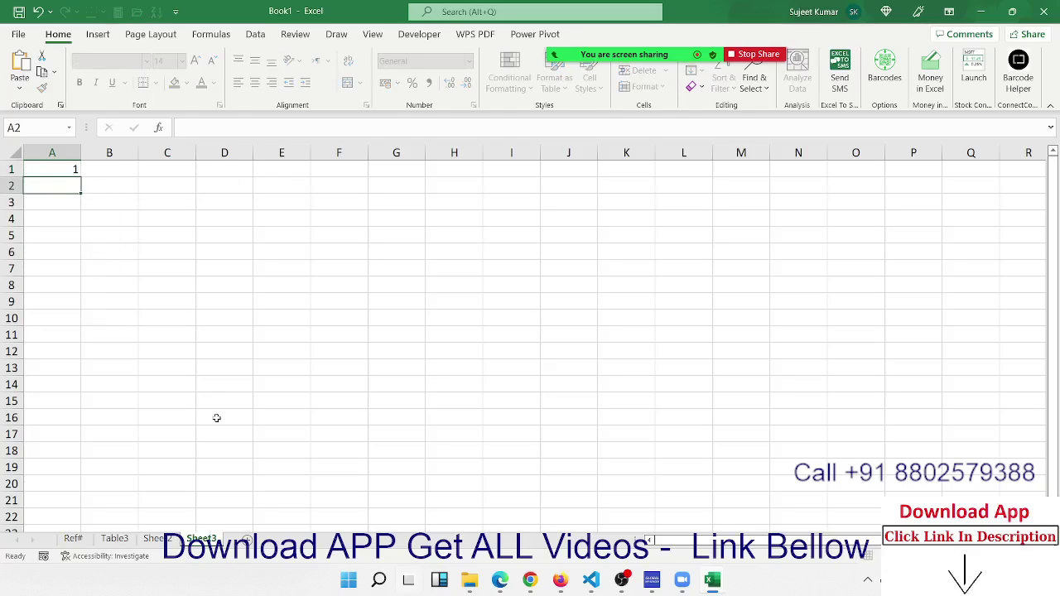
{"action": "left_click", "coordinate": [64, 172]}
{"action": "left_click_drag", "start_coordinate": [65, 172], "coordinate": [33, 514]}
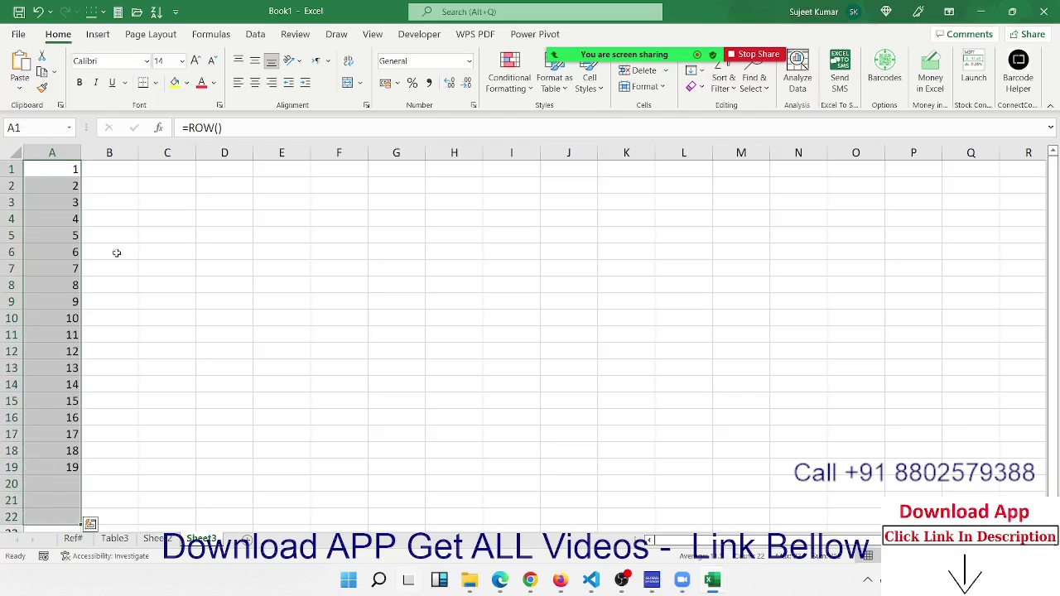
{"action": "key", "text": "ctrl+d"}
- Fill column B with a 1, 2, 3… series down to match column A
{"action": "left_click", "coordinate": [111, 166]}
{"action": "type", "text": "1"}
{"action": "key", "text": "Return"}
{"action": "type", "text": "2"}
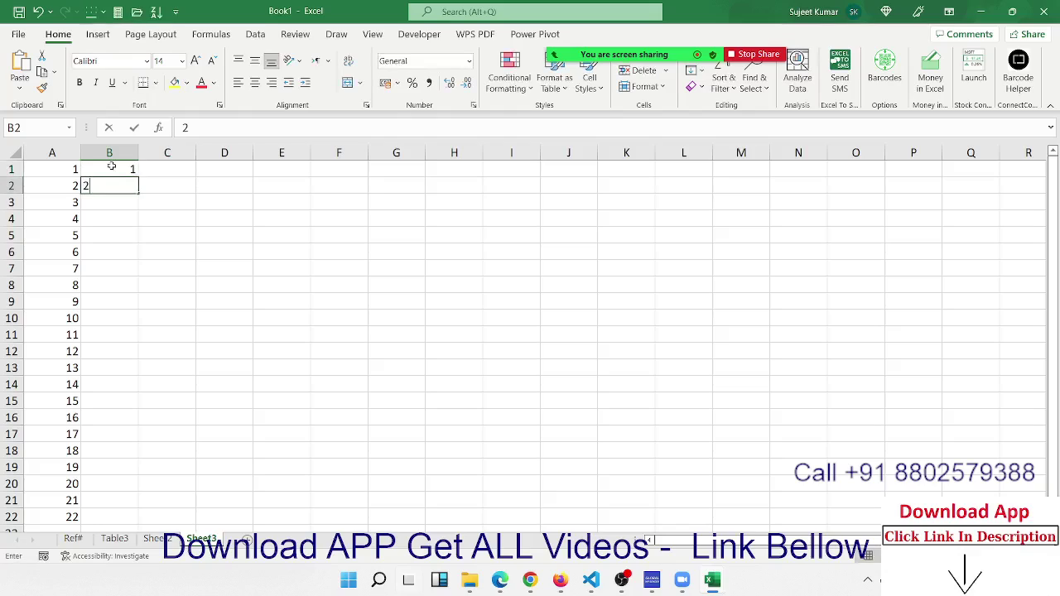
{"action": "key", "text": "Return"}
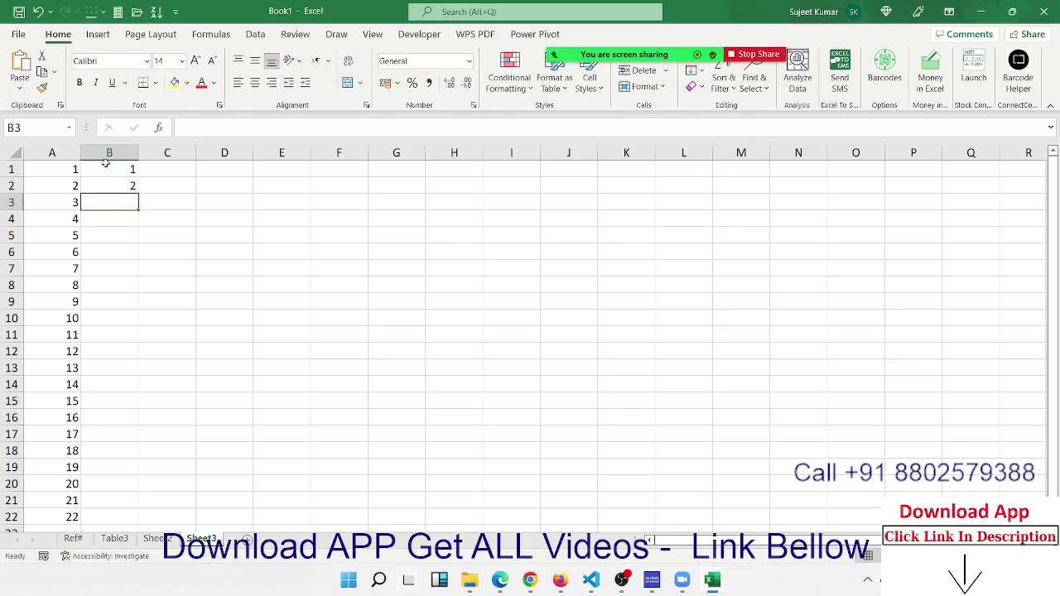
{"action": "left_click_drag", "start_coordinate": [106, 167], "coordinate": [106, 184]}
{"action": "double_click", "coordinate": [138, 191]}
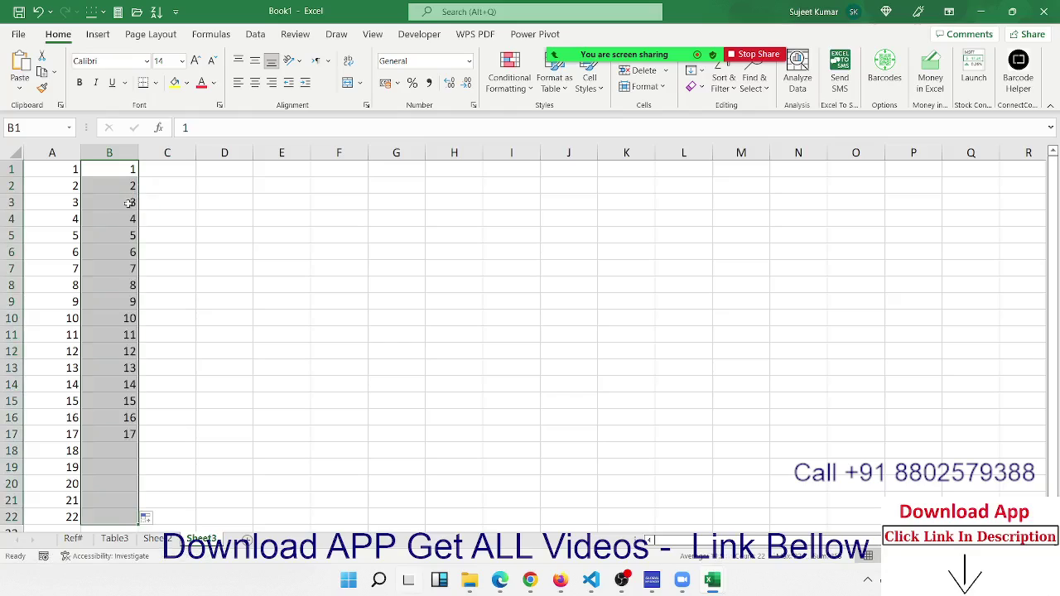
- Delete rows 6–9 so the ROW() numbers renumber, then select A1:B18
{"action": "left_click_drag", "start_coordinate": [15, 250], "coordinate": [17, 301]}
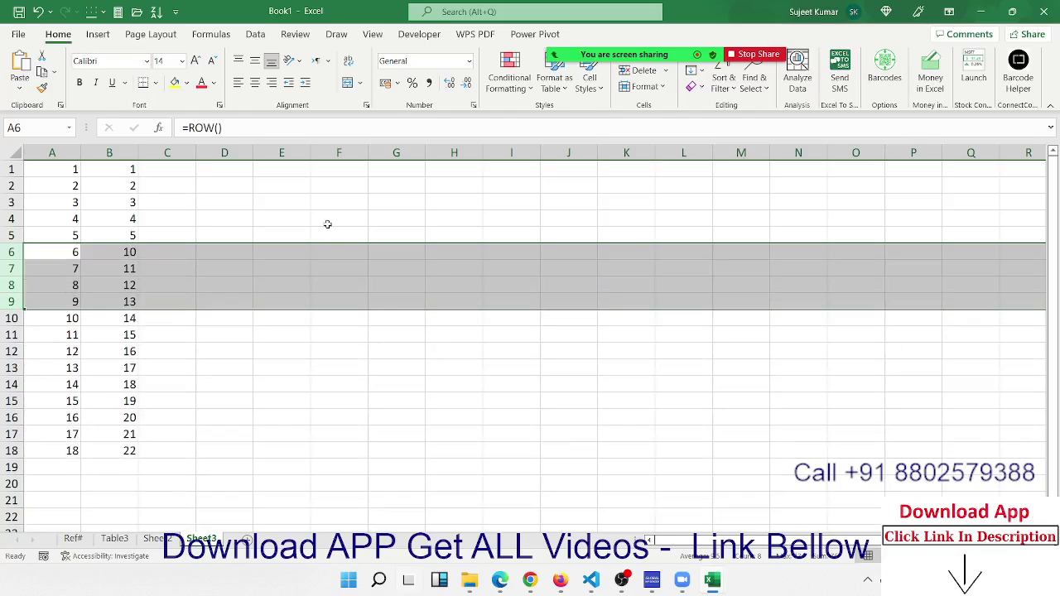
{"action": "left_click", "coordinate": [106, 236]}
{"action": "left_click_drag", "start_coordinate": [106, 245], "coordinate": [95, 265]}
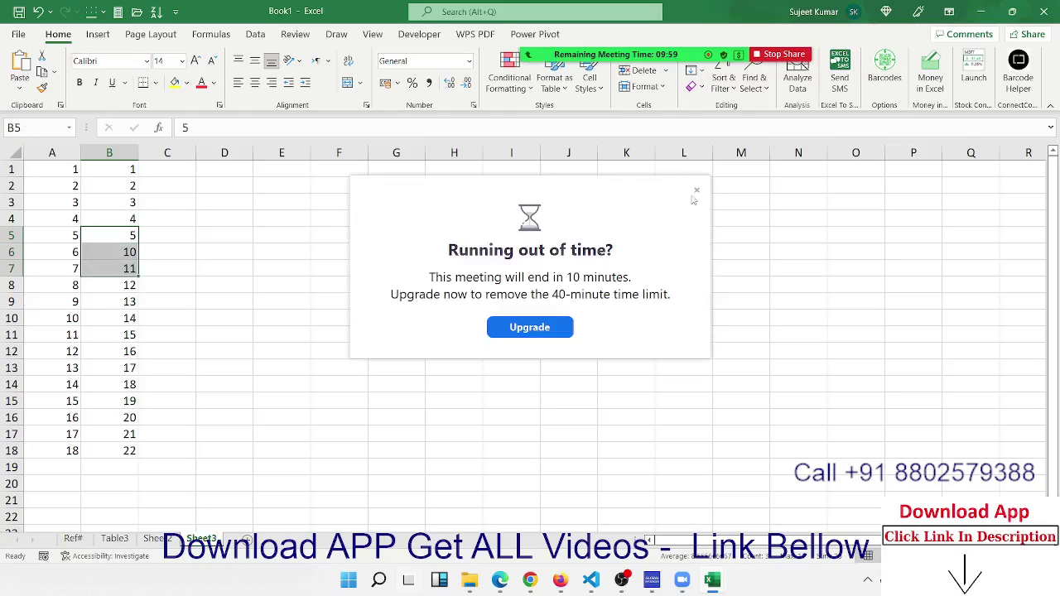
{"action": "left_click", "coordinate": [697, 190]}
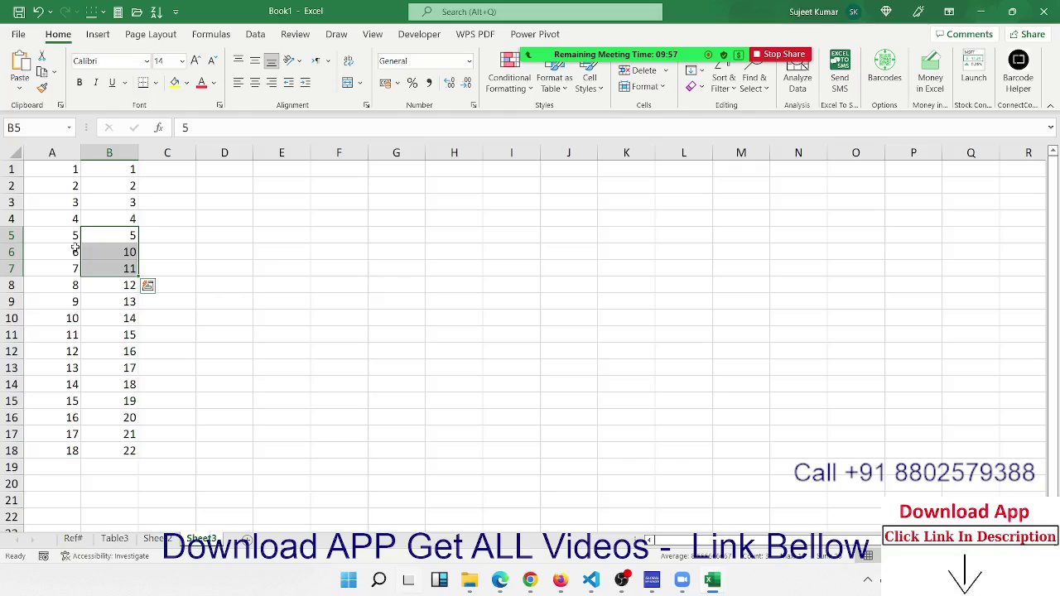
{"action": "left_click_drag", "start_coordinate": [66, 222], "coordinate": [41, 344]}
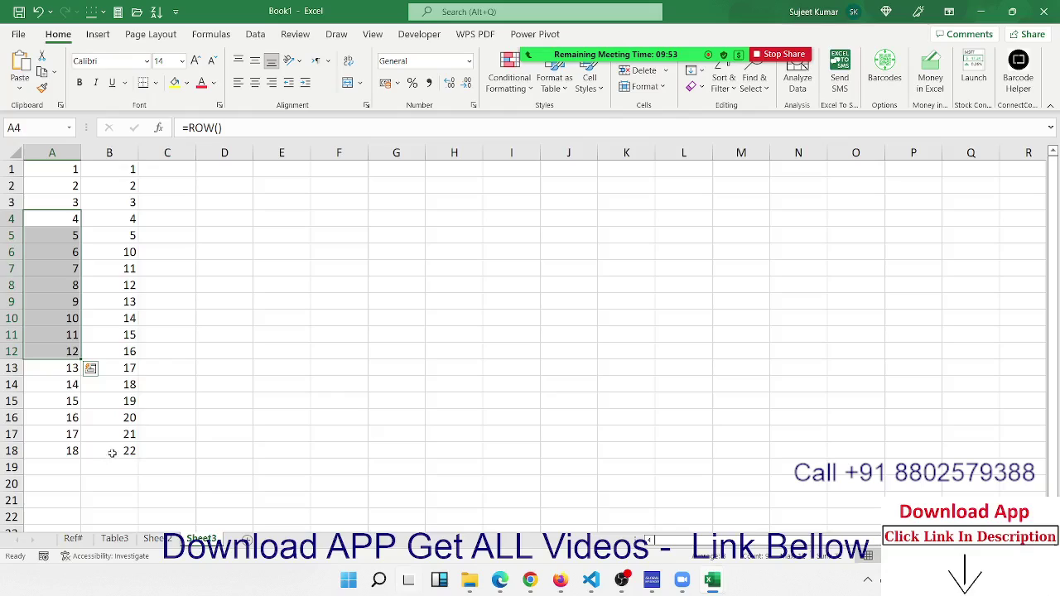
{"action": "left_click_drag", "start_coordinate": [112, 454], "coordinate": [47, 154]}
- Clear columns A and B, then enter =COLUMN() in C1 so it returns 3
{"action": "key", "text": "Delete"}
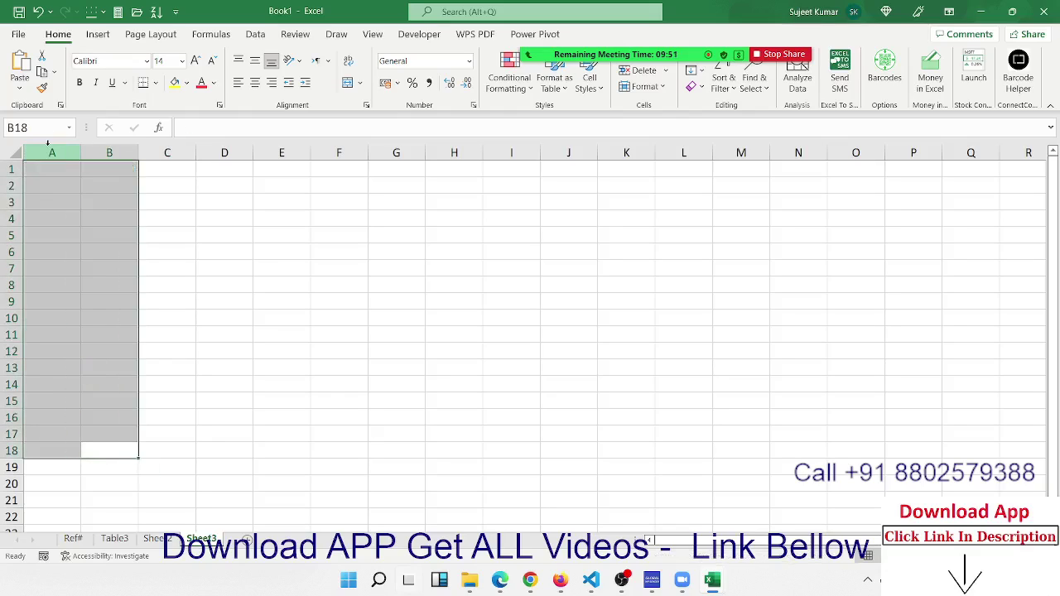
{"action": "key", "text": "Right"}
{"action": "key", "text": "ctrl+Up"}
{"action": "type", "text": "="}
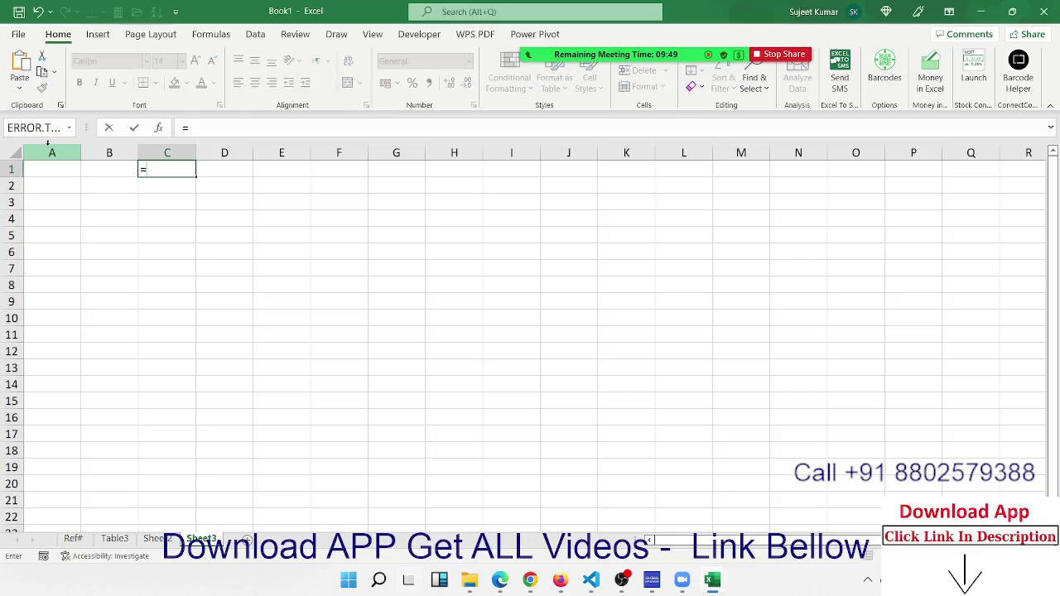
{"action": "type", "text": "col"}
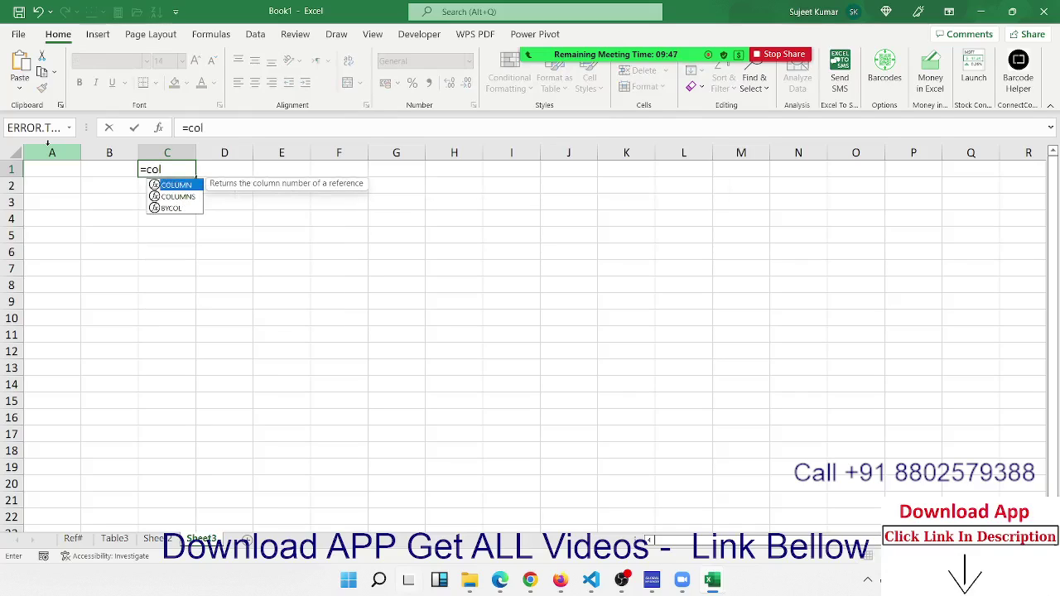
{"action": "key", "text": "Tab"}
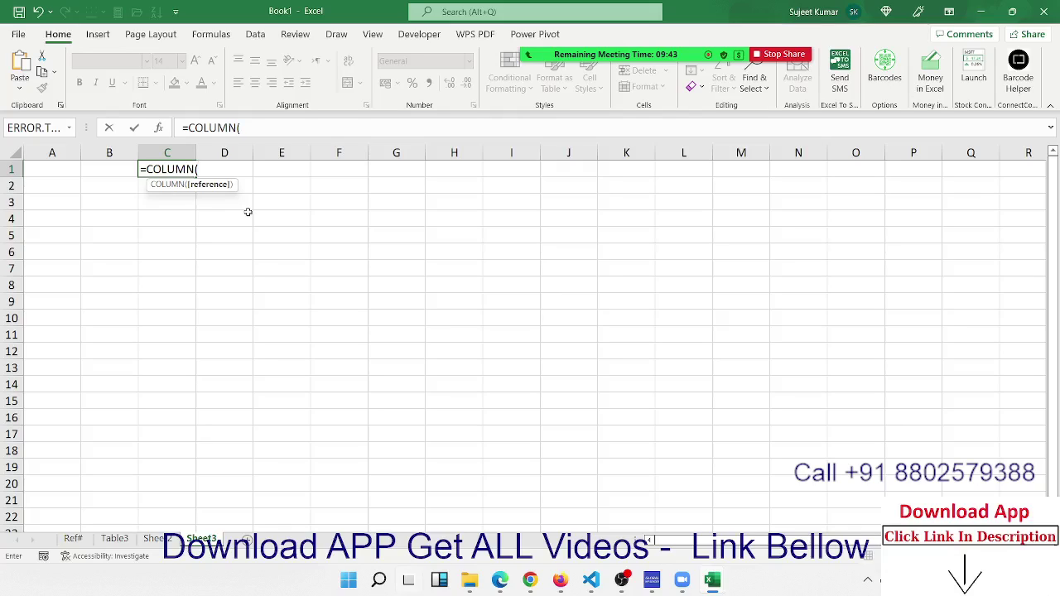
{"action": "key", "text": "Return"}
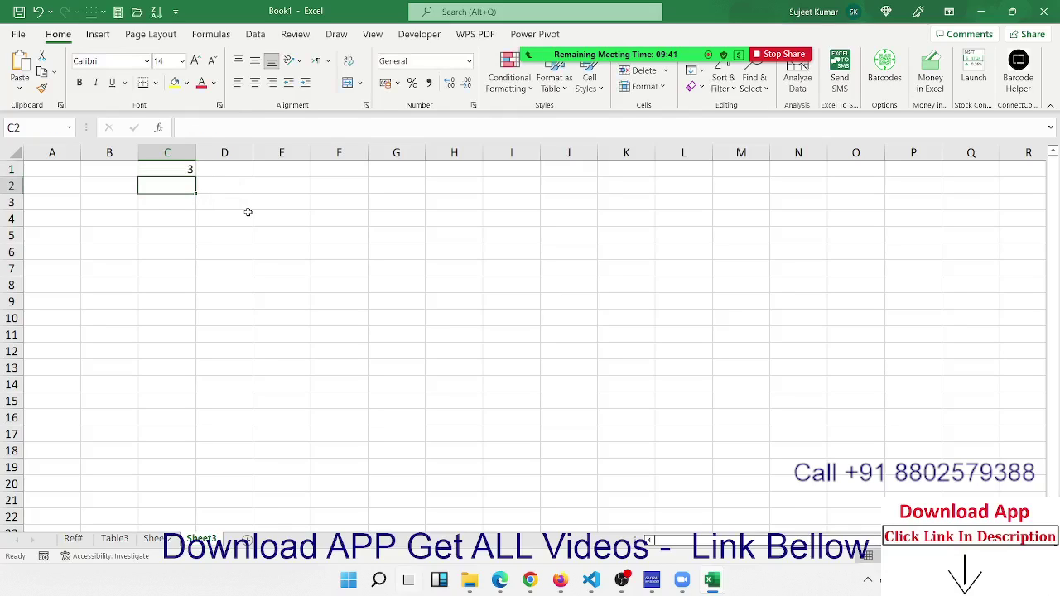
- Change C1's formula to =COLUMN(F7) so it returns 6
{"action": "left_click", "coordinate": [179, 174]}
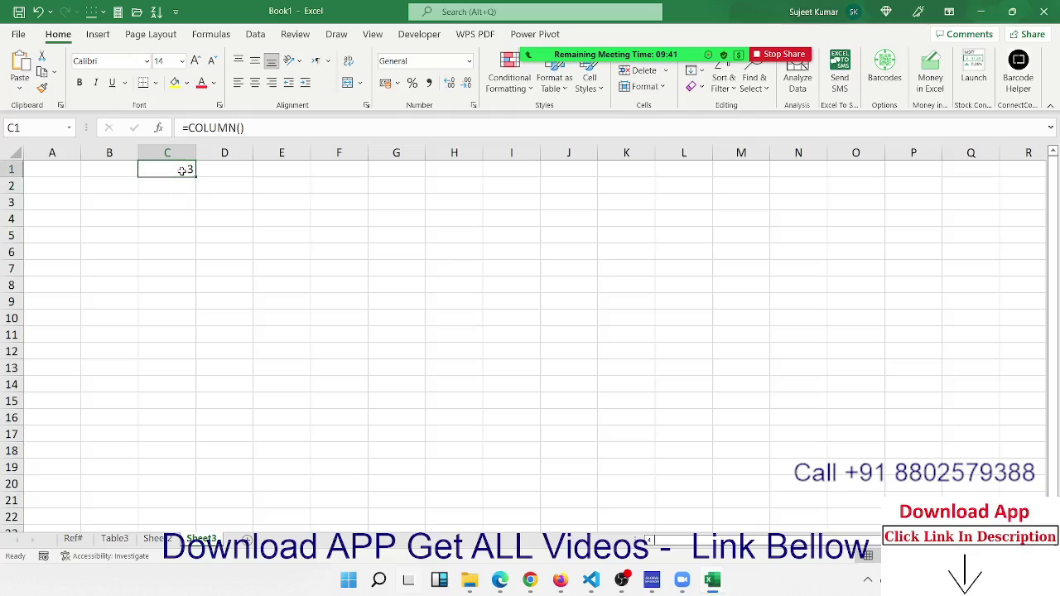
{"action": "left_click", "coordinate": [240, 129]}
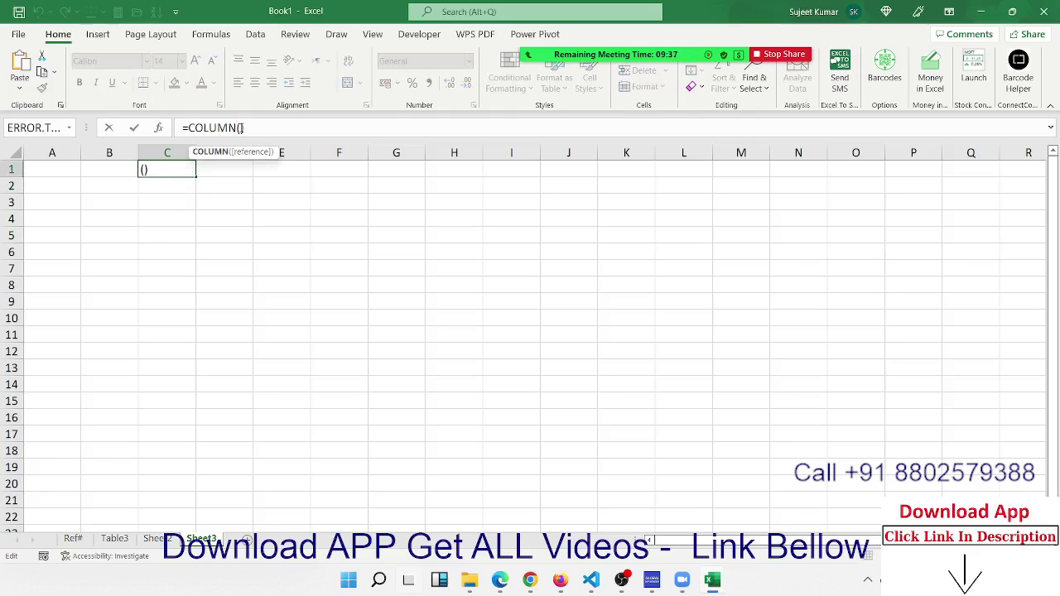
{"action": "left_click", "coordinate": [358, 274]}
{"action": "key", "text": "Return"}
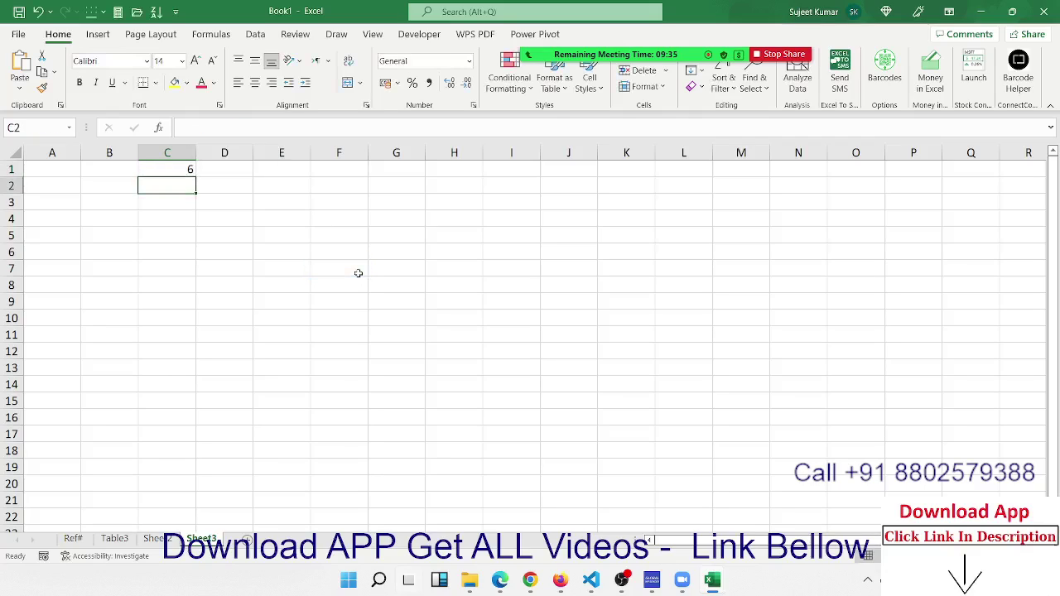
{"action": "left_click", "coordinate": [168, 168]}
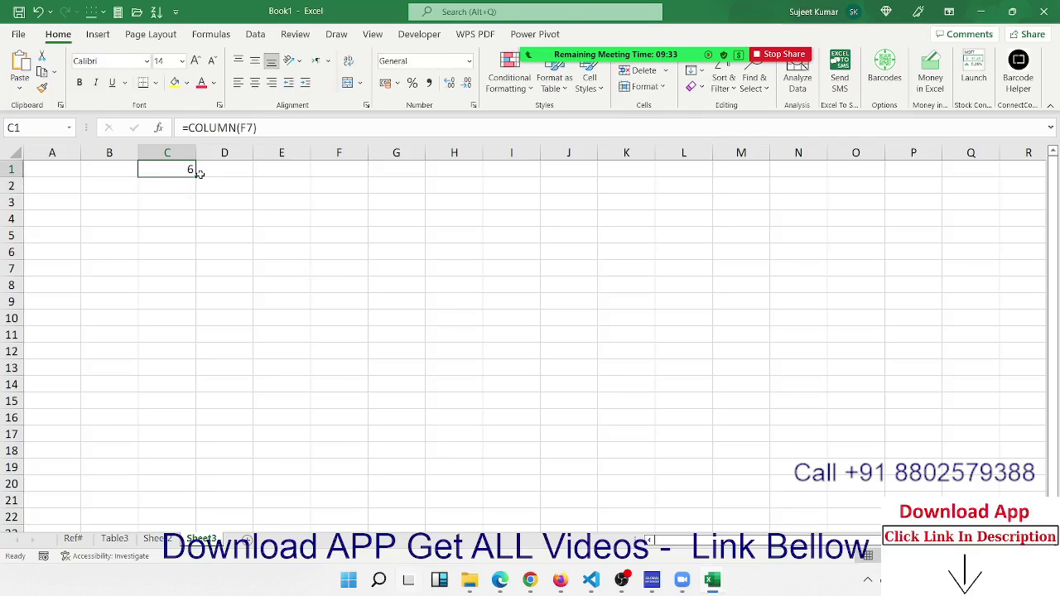
{"action": "type", "text": "="}
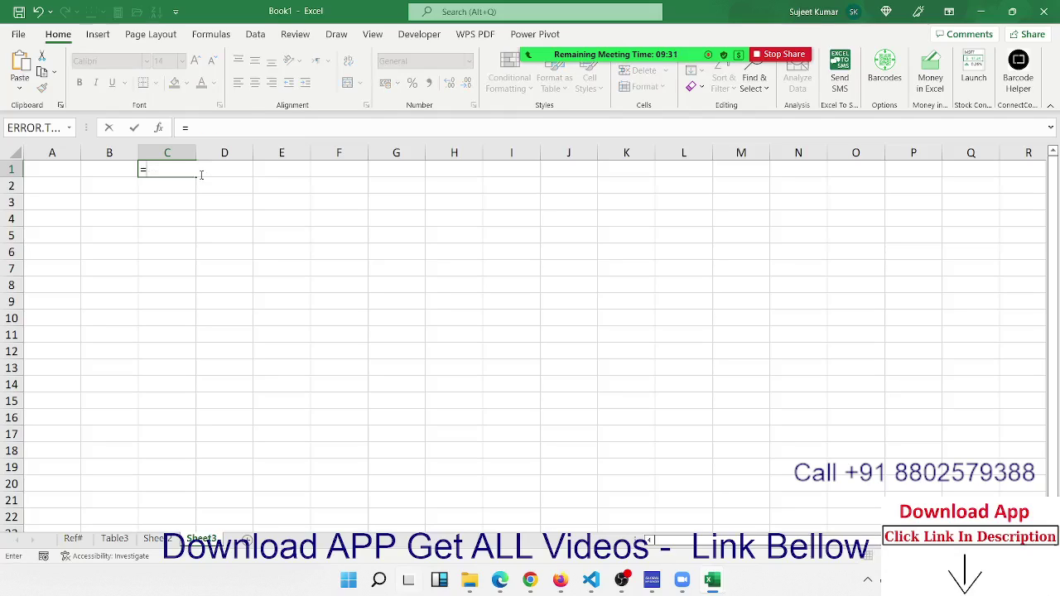
{"action": "key", "text": "Escape"}
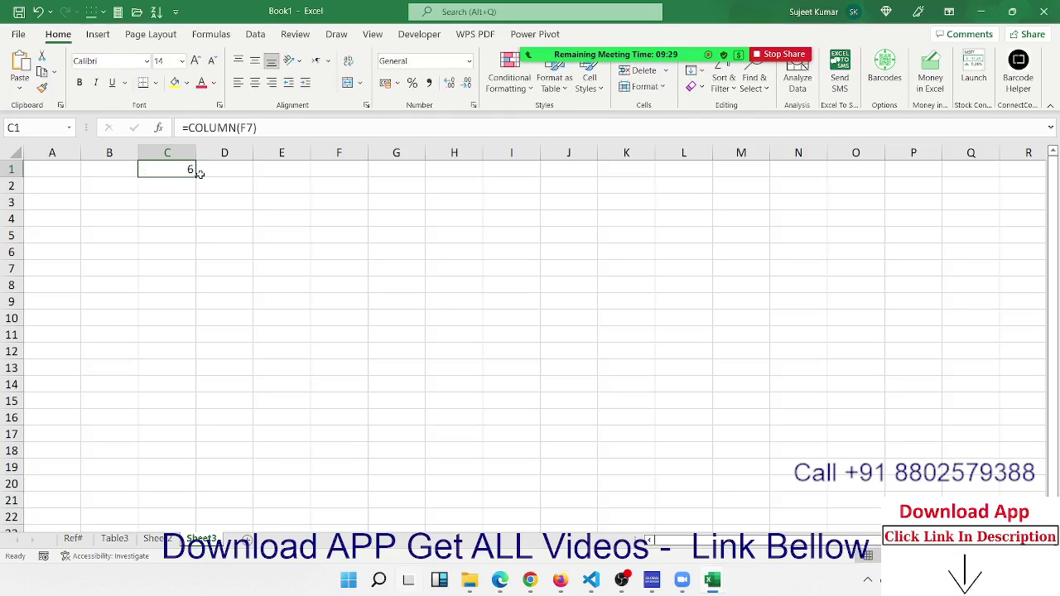
- Enter =ROWS(A3:A13) in C3, returning 11
{"action": "left_click", "coordinate": [157, 202]}
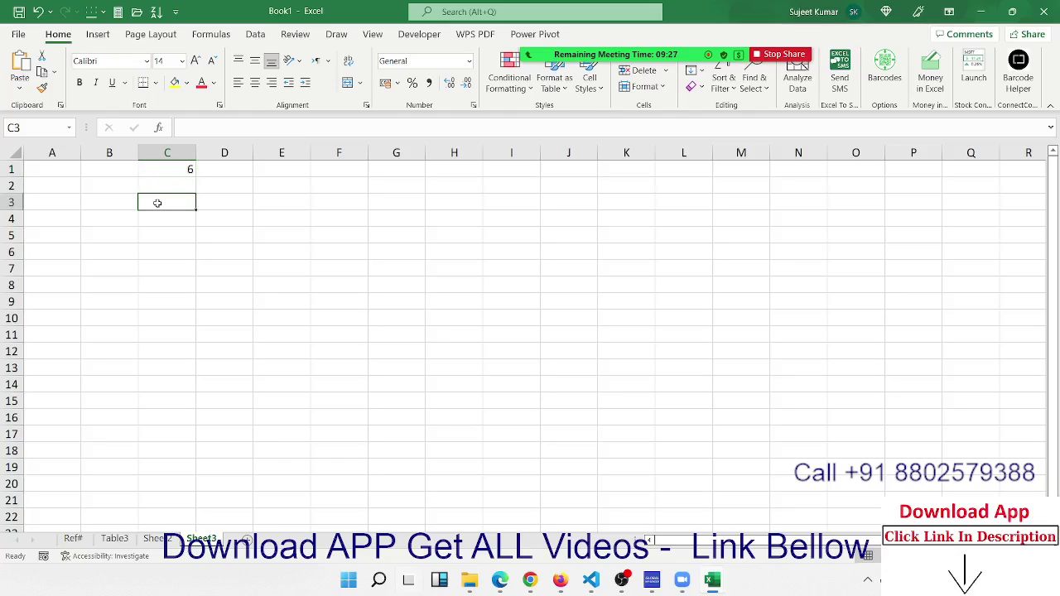
{"action": "type", "text": "=row"}
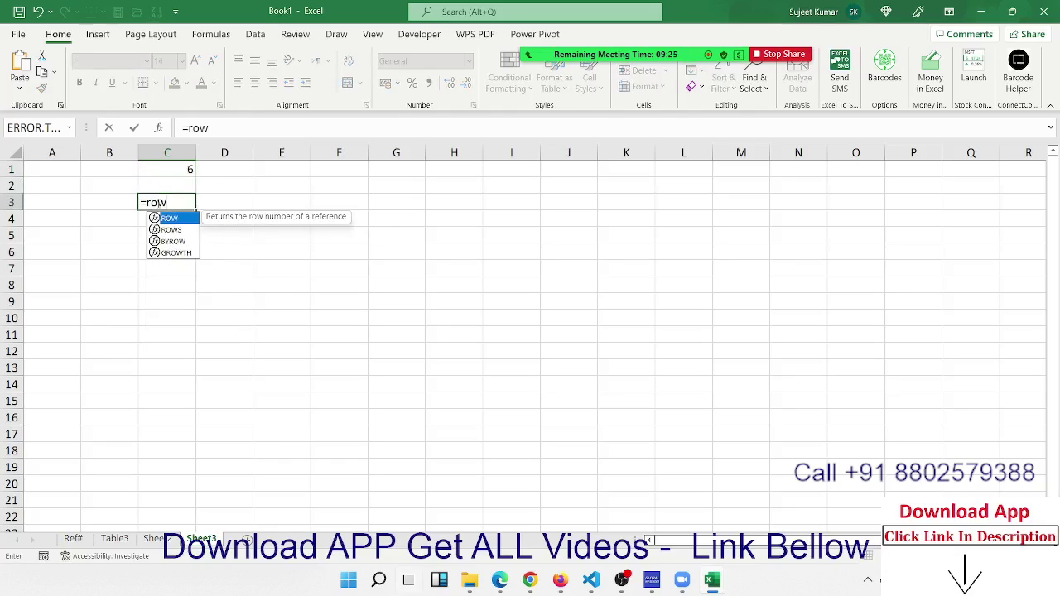
{"action": "key", "text": "Down"}
{"action": "key", "text": "Tab"}
{"action": "left_click_drag", "start_coordinate": [62, 203], "coordinate": [46, 350]}
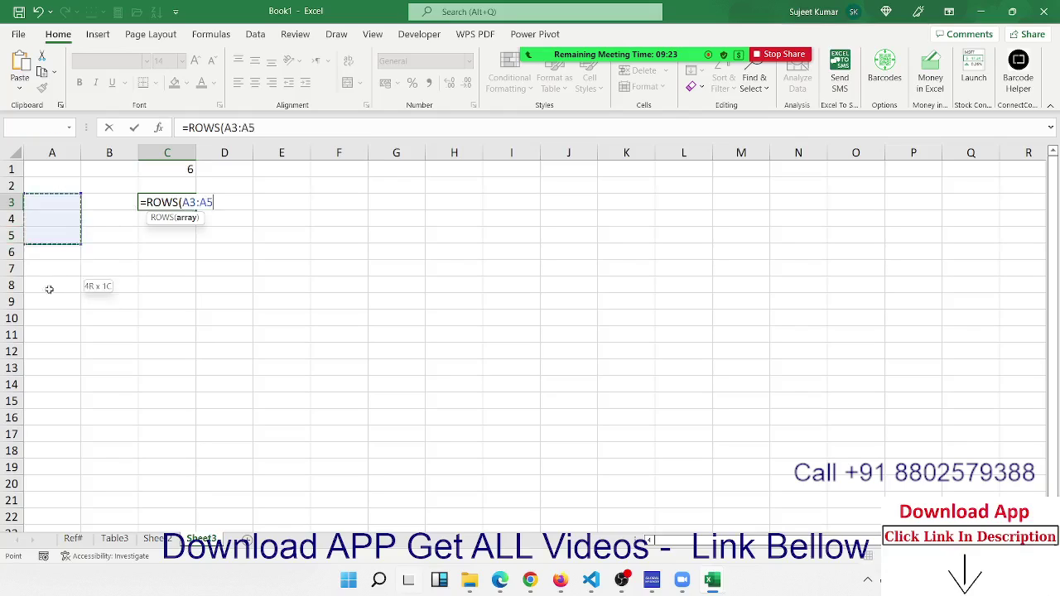
{"action": "key", "text": "Return"}
- Enter =COLUMNS(B3:B11) in D3, returning 1
{"action": "left_click", "coordinate": [209, 204]}
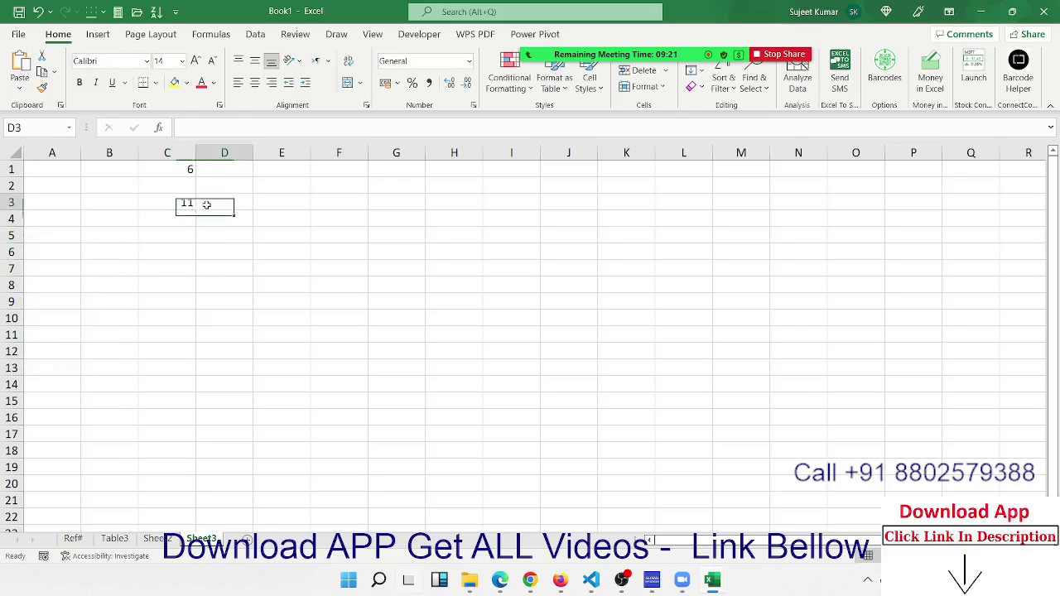
{"action": "type", "text": "=co"}
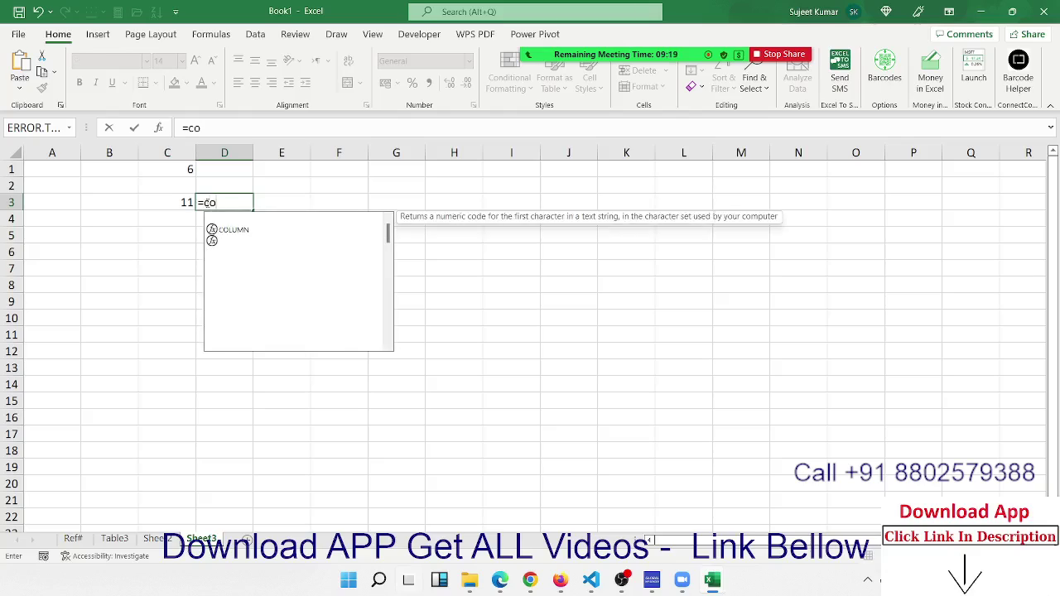
{"action": "type", "text": "l"}
{"action": "key", "text": "Down"}
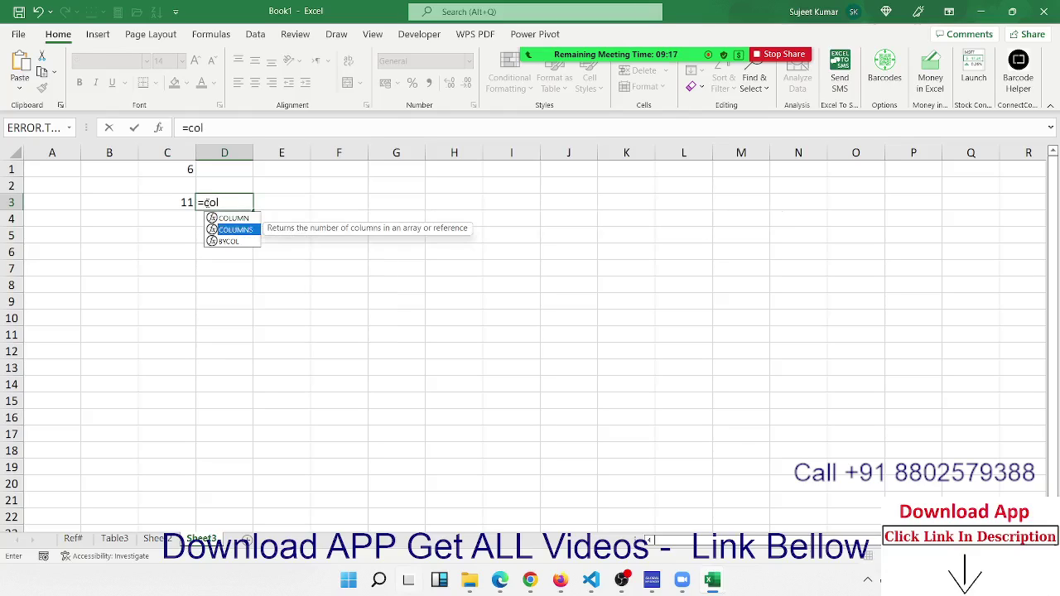
{"action": "key", "text": "Tab"}
{"action": "left_click_drag", "start_coordinate": [131, 194], "coordinate": [107, 330]}
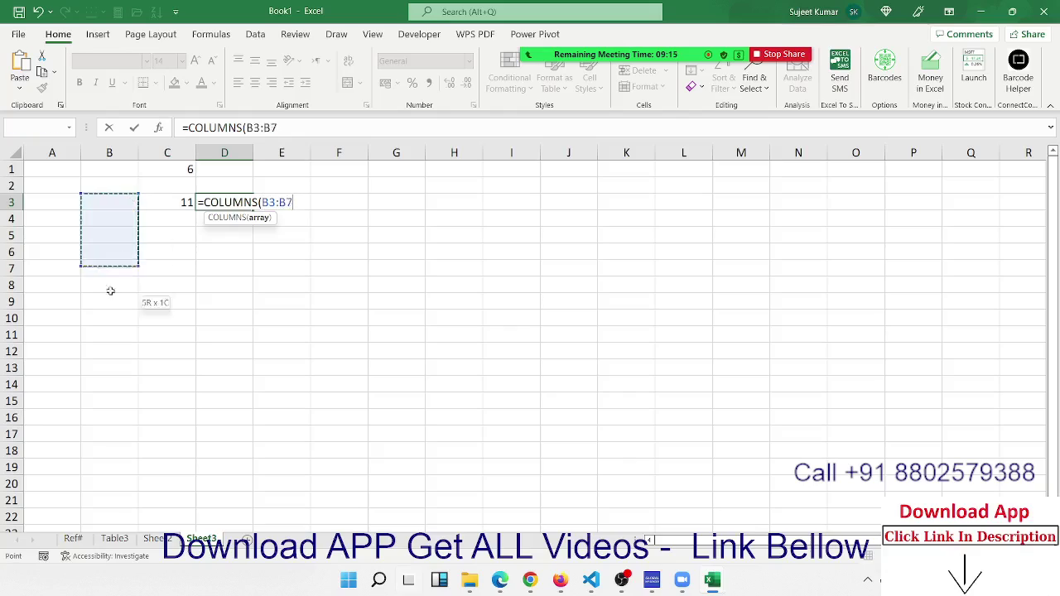
{"action": "key", "text": "Return"}
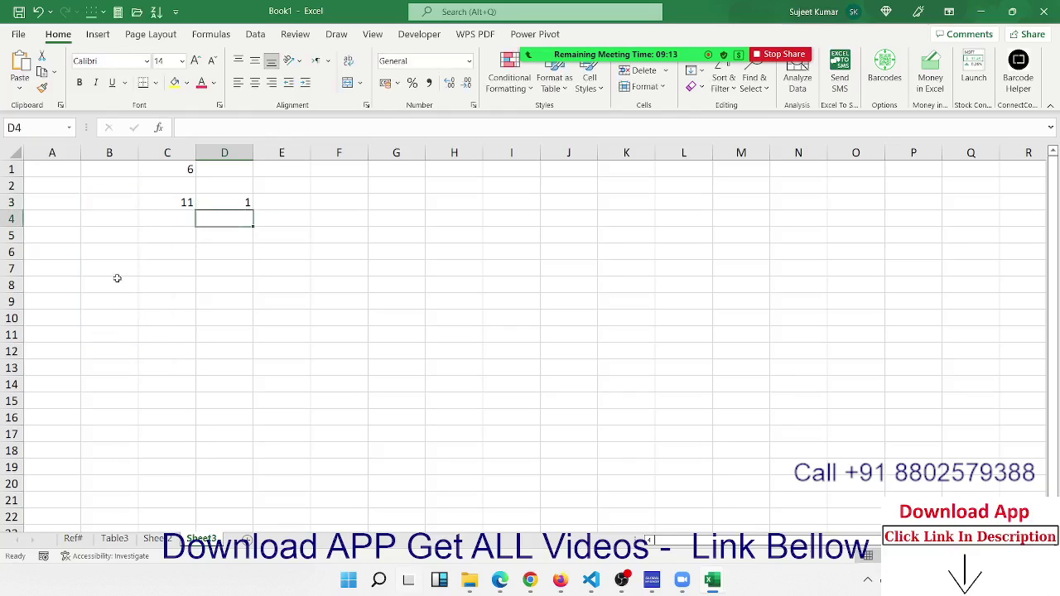
- Clear the results in C1:D3 and return to cell A1
{"action": "left_click_drag", "start_coordinate": [151, 206], "coordinate": [224, 202]}
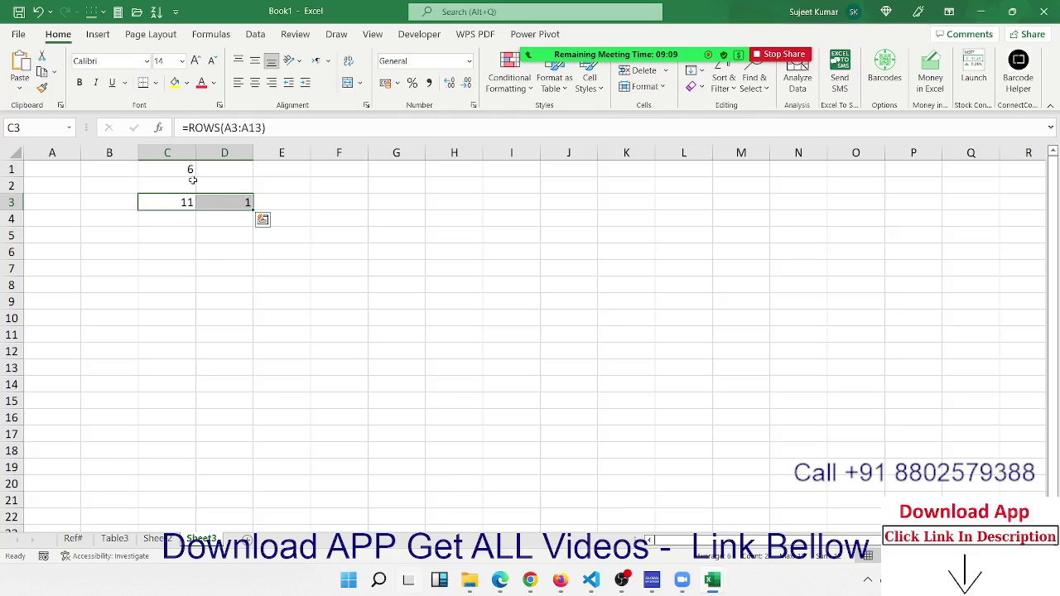
{"action": "left_click_drag", "start_coordinate": [176, 174], "coordinate": [223, 207]}
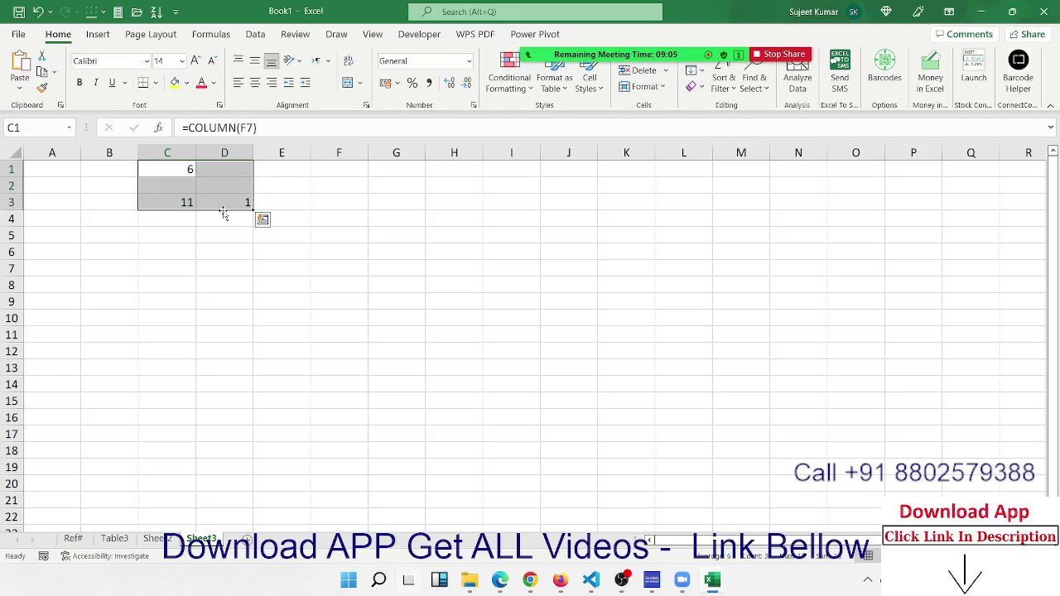
{"action": "key", "text": "Delete"}
{"action": "key", "text": "ctrl+Home"}
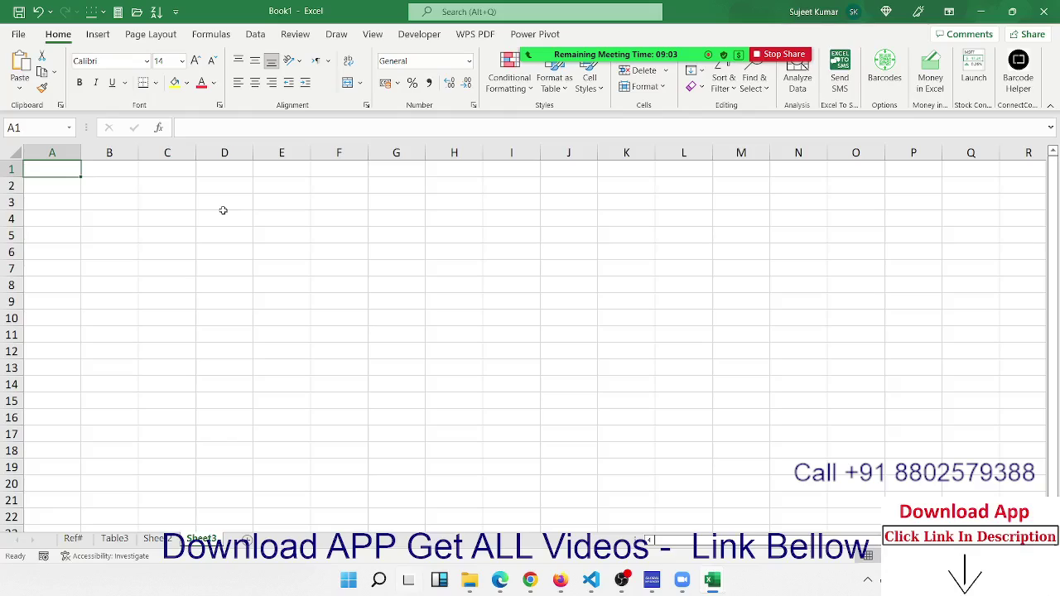
- Type the heading Name in A1 and a first sample name in A2
{"action": "type", "text": "Nm"}
{"action": "key", "text": "BackSpace"}
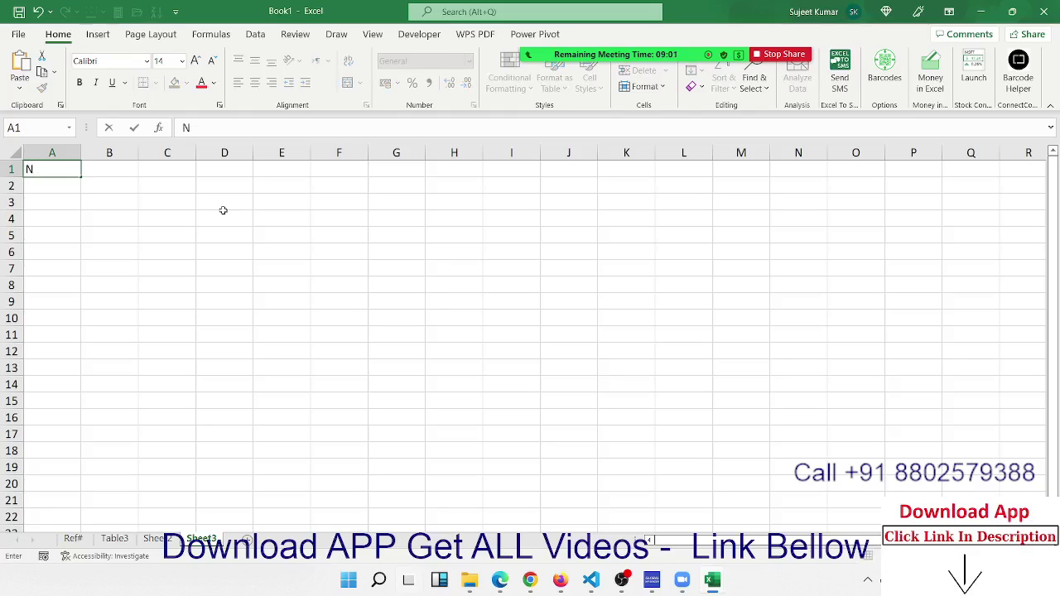
{"action": "type", "text": "MW"}
{"action": "key", "text": "BackSpace"}
{"action": "key", "text": "BackSpace"}
{"action": "key", "text": "BackSpace"}
{"action": "type", "text": "N"}
{"action": "key", "text": "BackSpace"}
{"action": "key", "text": "BackSpace"}
{"action": "type", "text": "Name\\"}
{"action": "key", "text": "BackSpace"}
{"action": "key", "text": "Return"}
{"action": "type", "text": "Pu"}
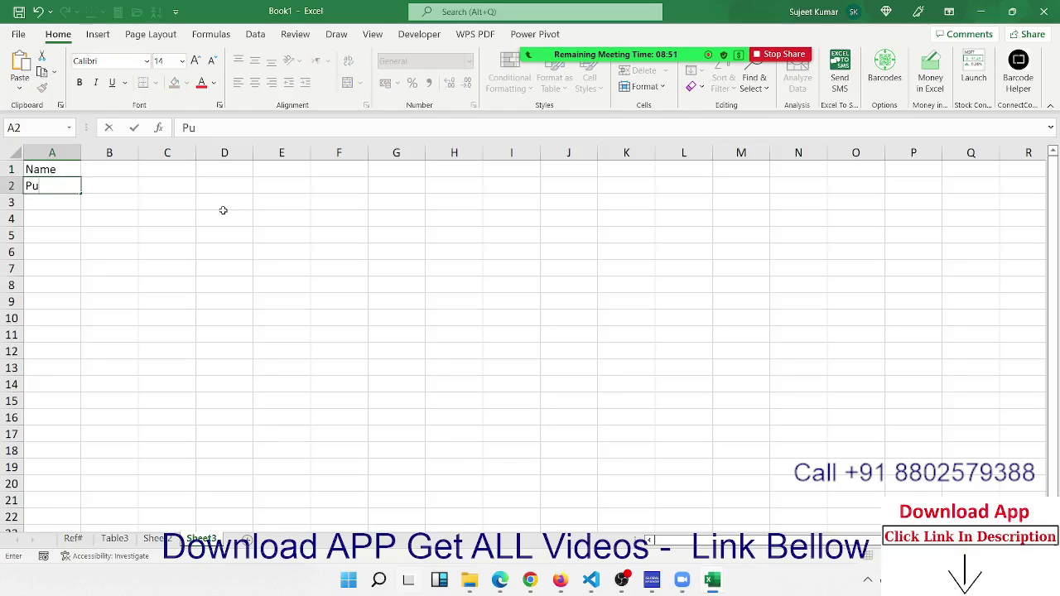
{"action": "type", "text": "ja"}
{"action": "left_click", "coordinate": [83, 238]}
- Fill a list of names down to A18 and merge E2:I5 into one centred cell
{"action": "left_click", "coordinate": [72, 191]}
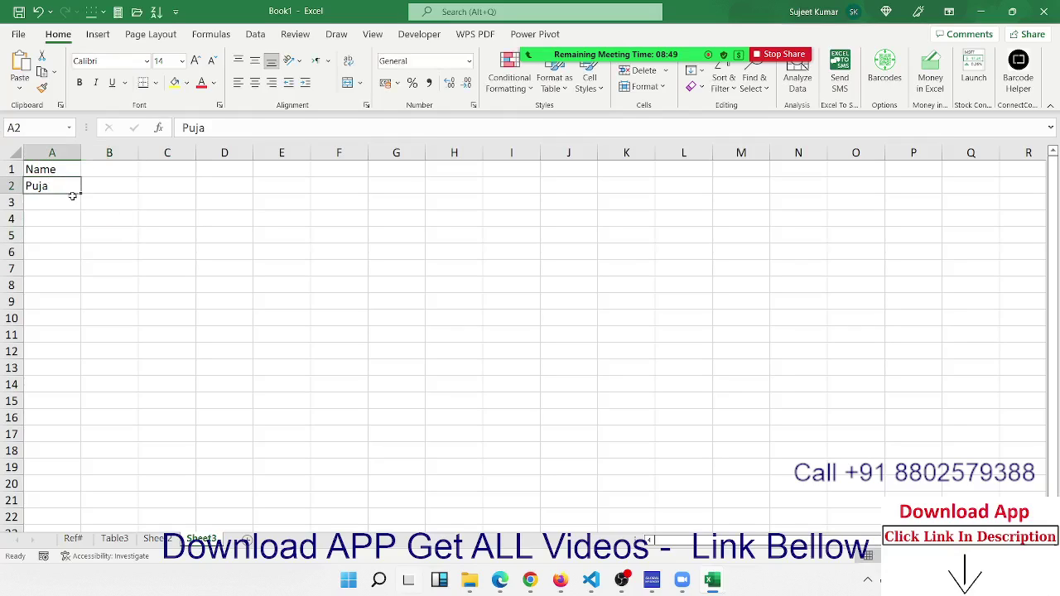
{"action": "mouse_move", "coordinate": [81, 193]}
{"action": "left_mouse_down"}
{"action": "mouse_move", "coordinate": [73, 450]}
{"action": "mouse_move", "coordinate": [72, 433]}
{"action": "left_mouse_up"}
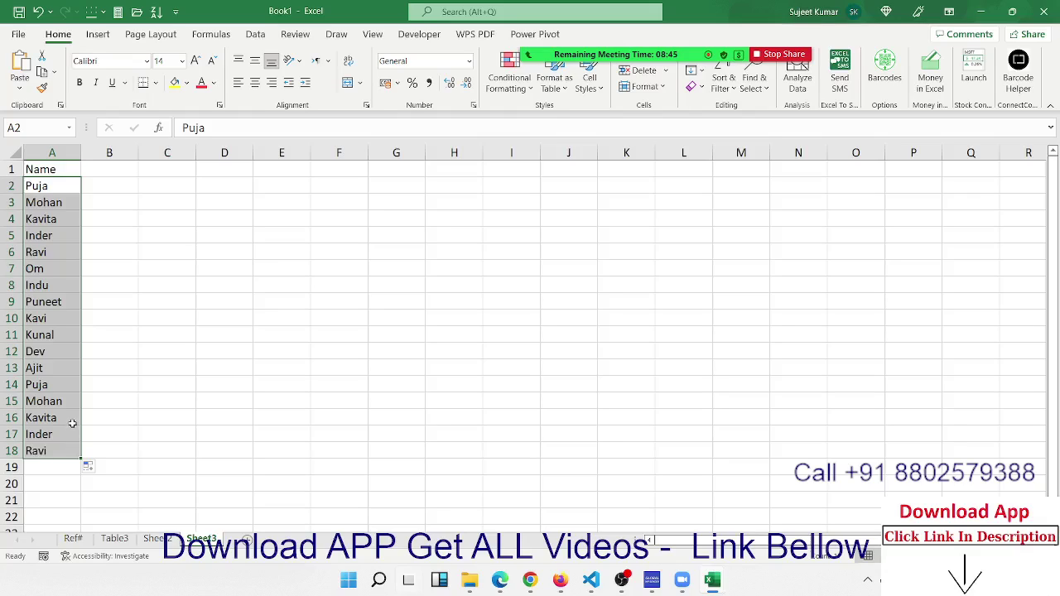
{"action": "left_click_drag", "start_coordinate": [281, 183], "coordinate": [515, 238]}
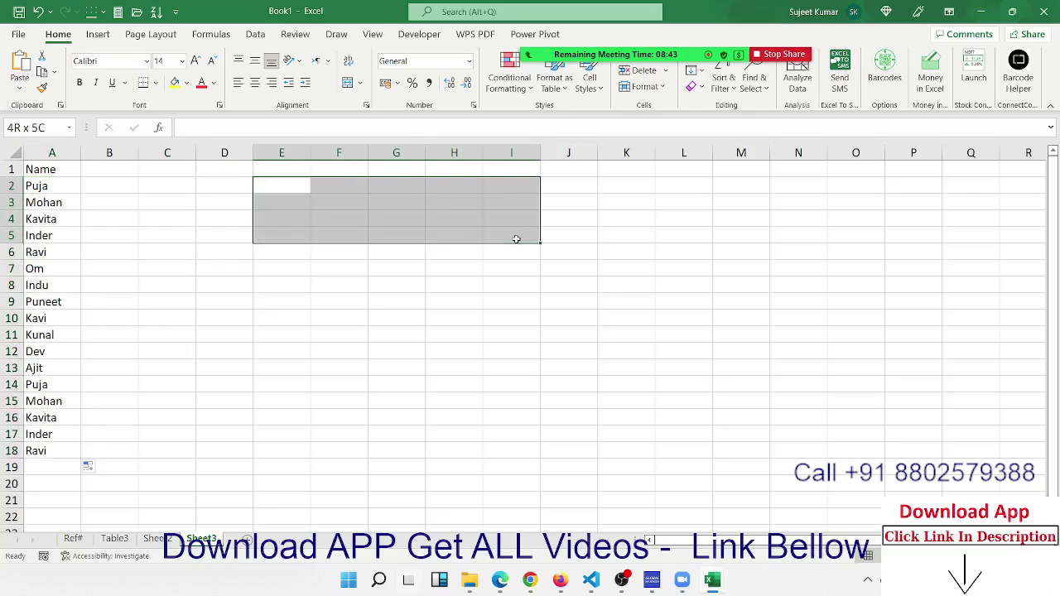
{"action": "left_click", "coordinate": [348, 83]}
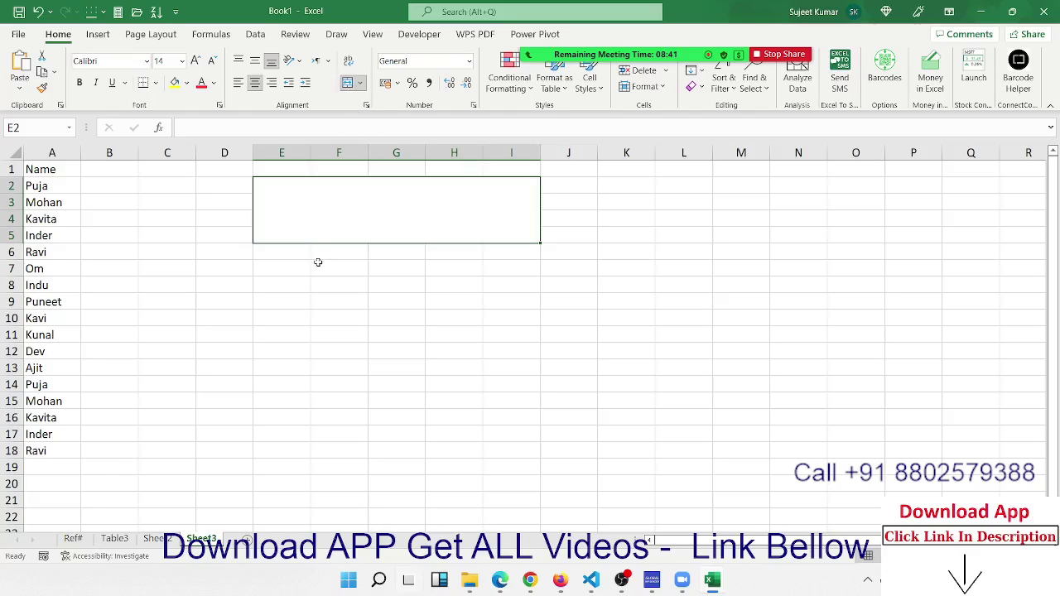
- Review the list's end at A18–A19 and the merged E2 cell
{"action": "left_click", "coordinate": [41, 453]}
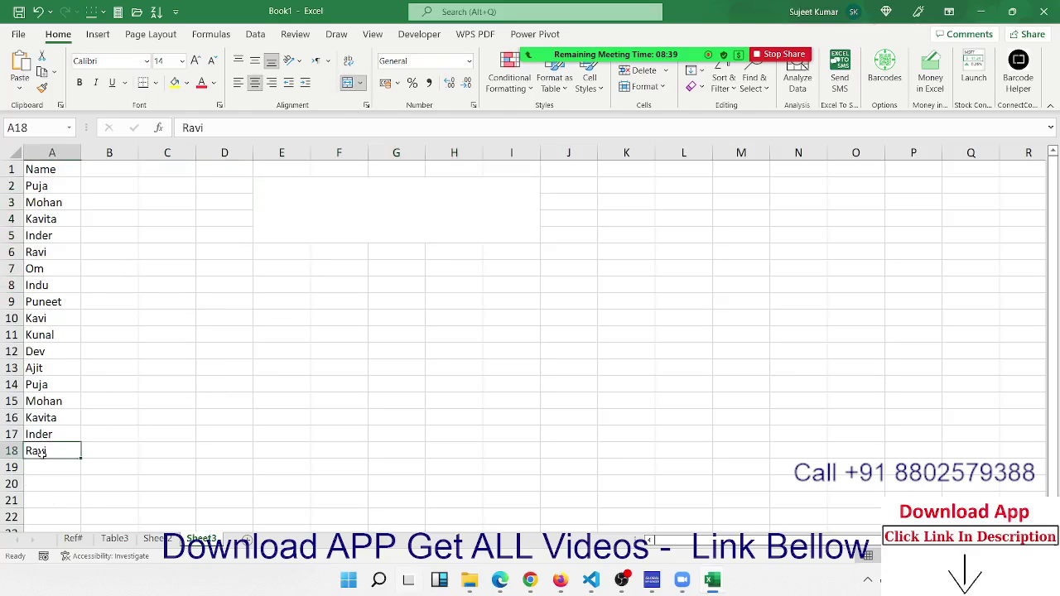
{"action": "left_click", "coordinate": [355, 222]}
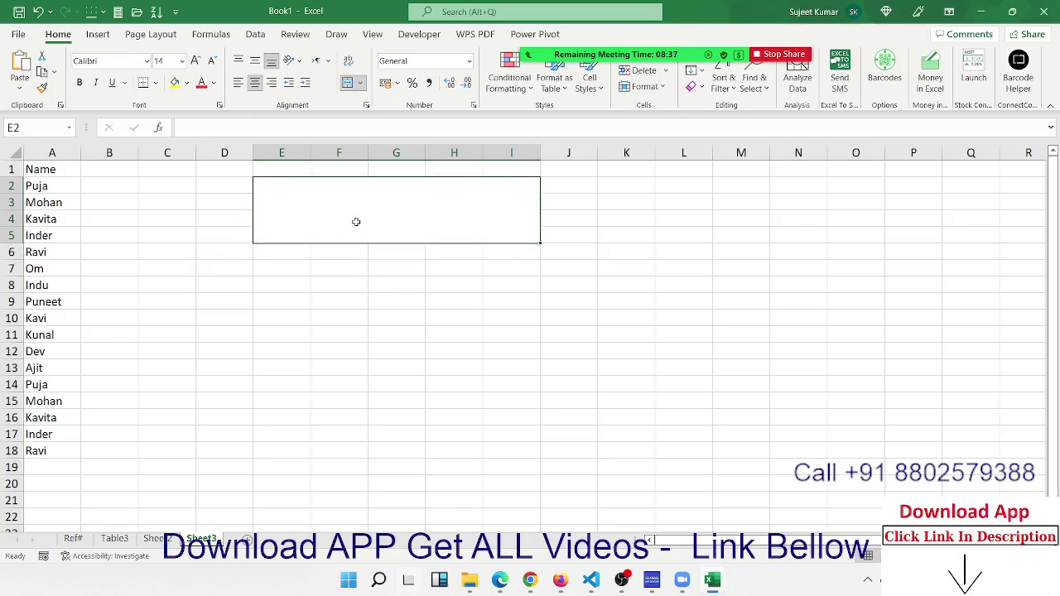
{"action": "left_click", "coordinate": [64, 467]}
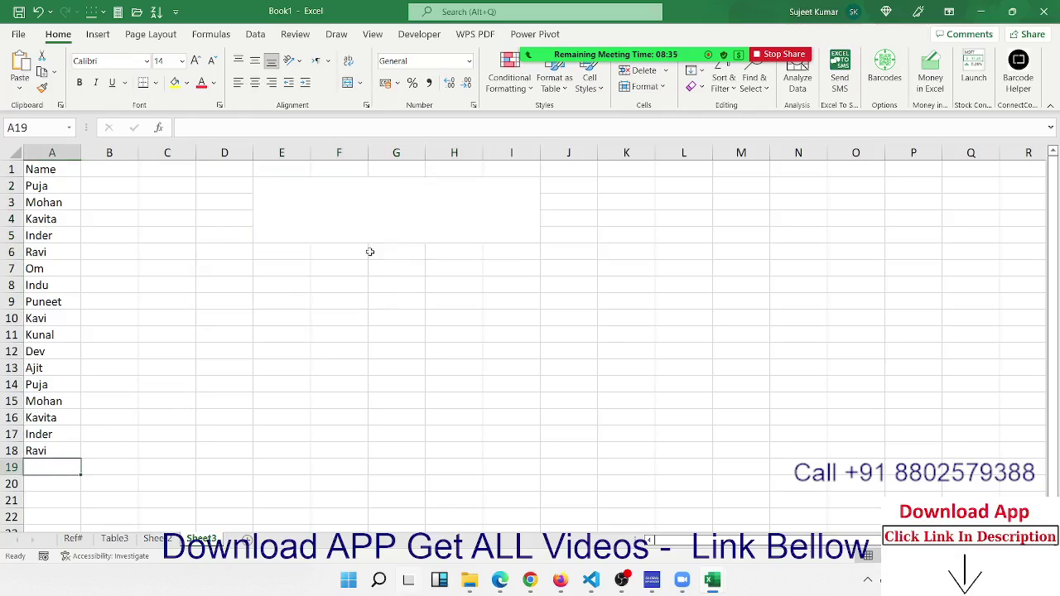
{"action": "left_click", "coordinate": [362, 221]}
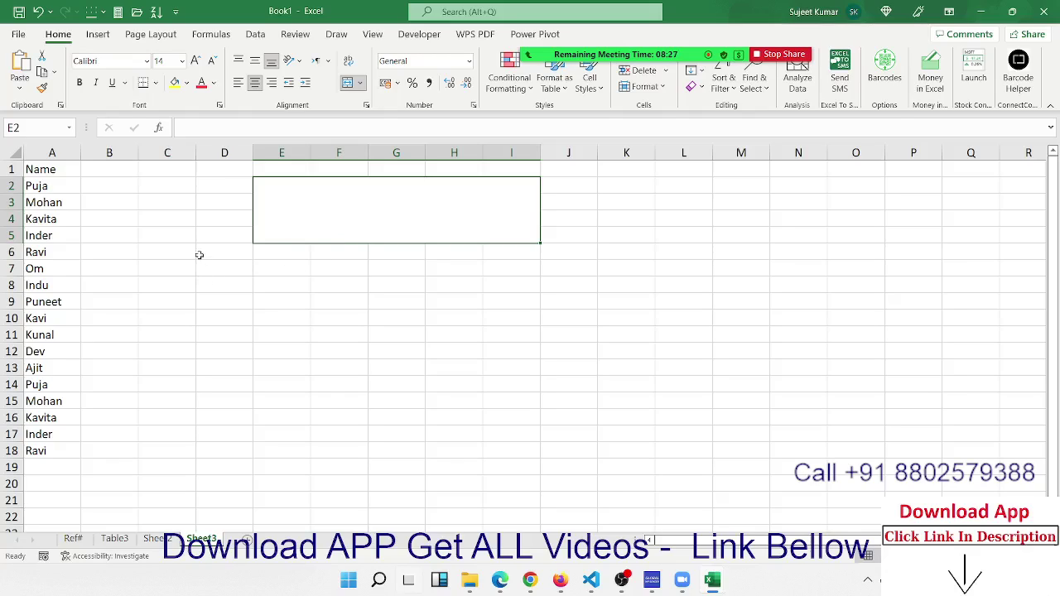
{"action": "left_click", "coordinate": [157, 252]}
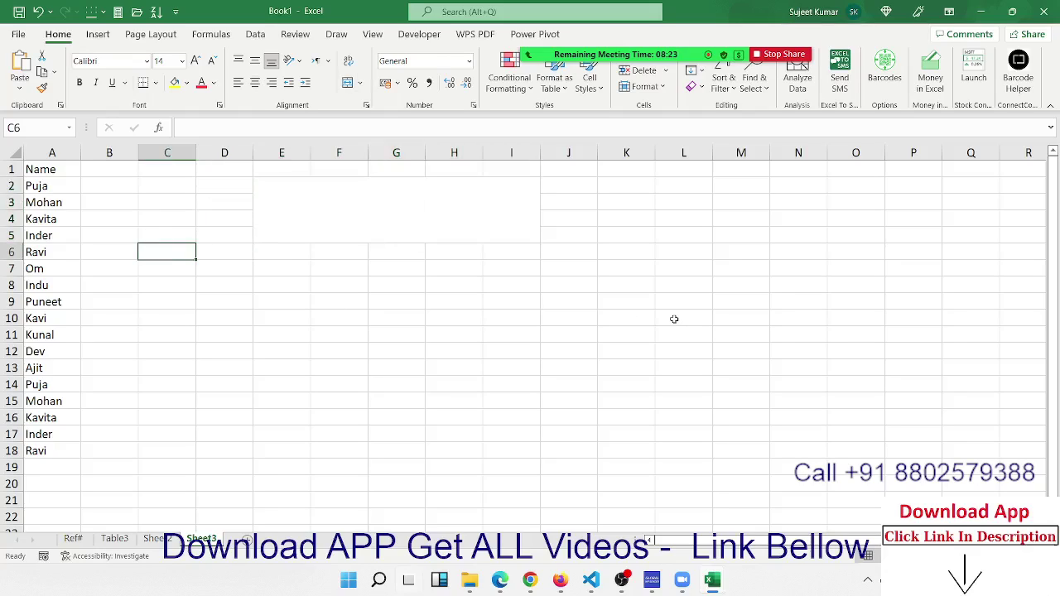
- Enter ="A"&COUNTA(A:A) in C6 to return the last filled address in column A
{"action": "type", "text": "="}
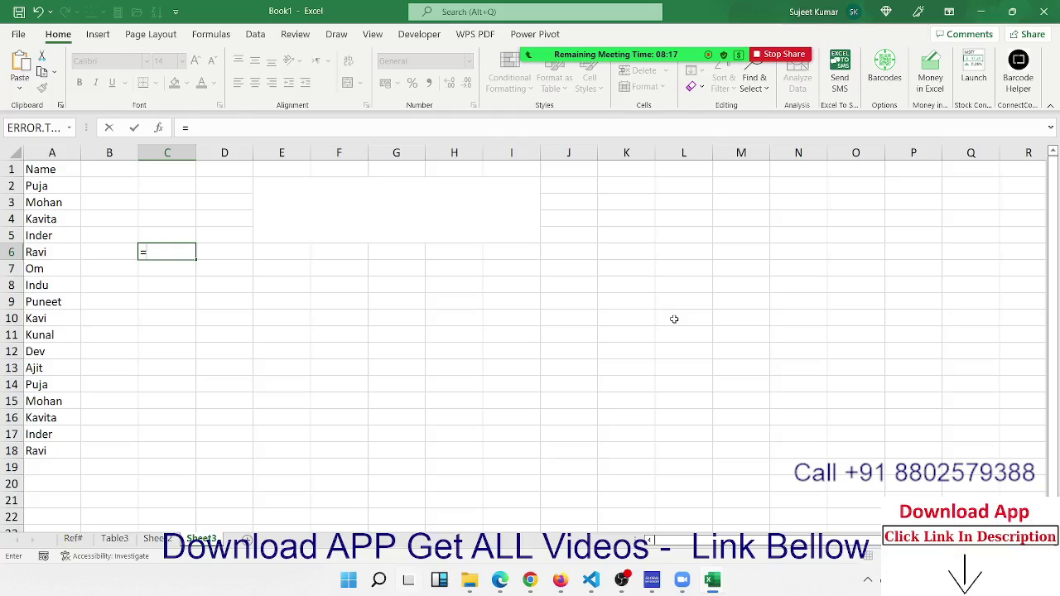
{"action": "type", "text": "\""}
{"action": "type", "text": "A\""}
{"action": "type", "text": "&cou"}
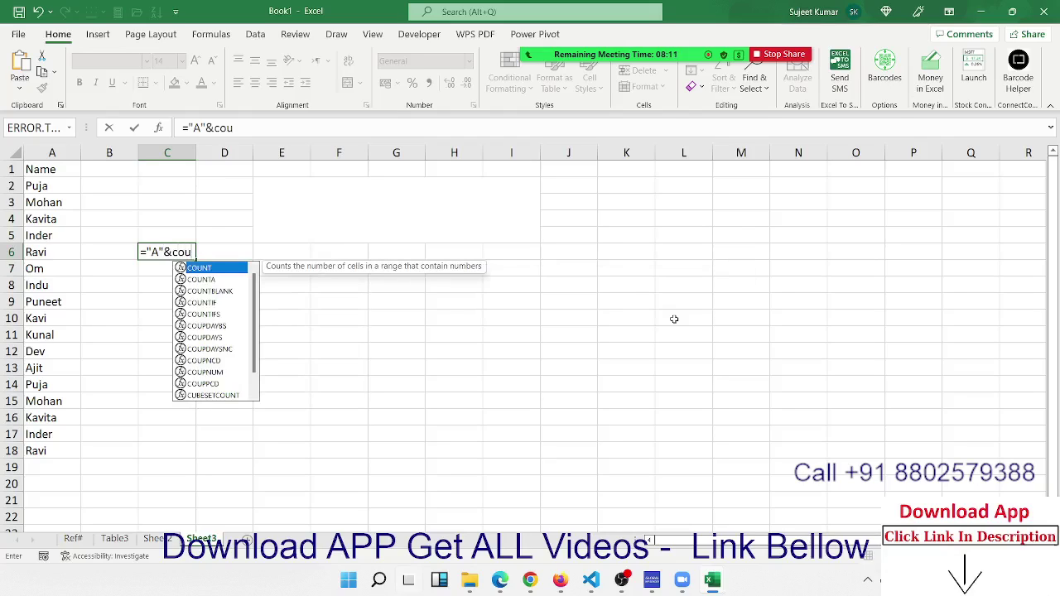
{"action": "key", "text": "Down"}
{"action": "key", "text": "Tab"}
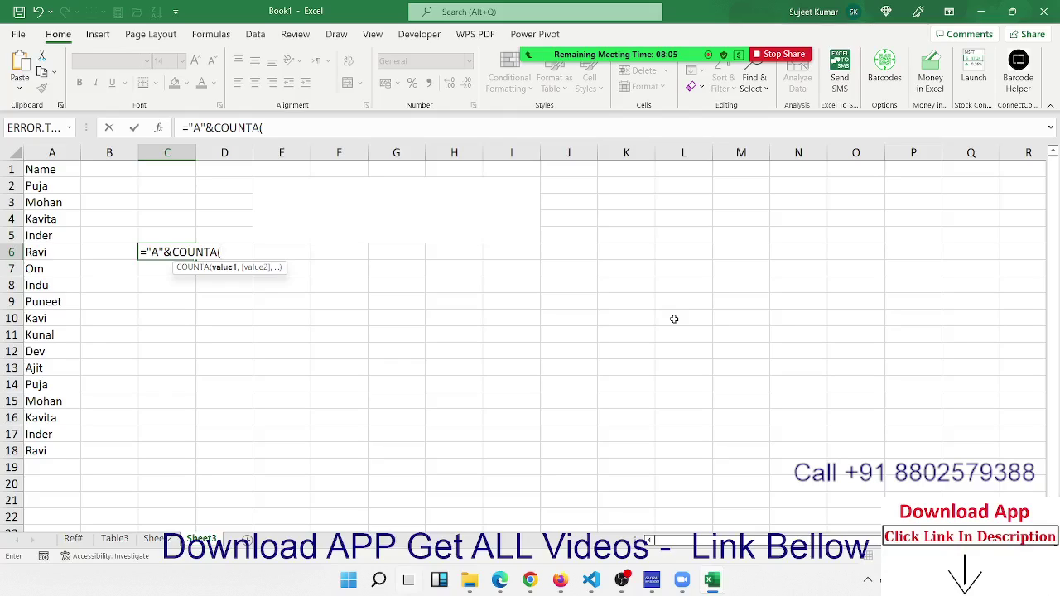
{"action": "left_click", "coordinate": [41, 152]}
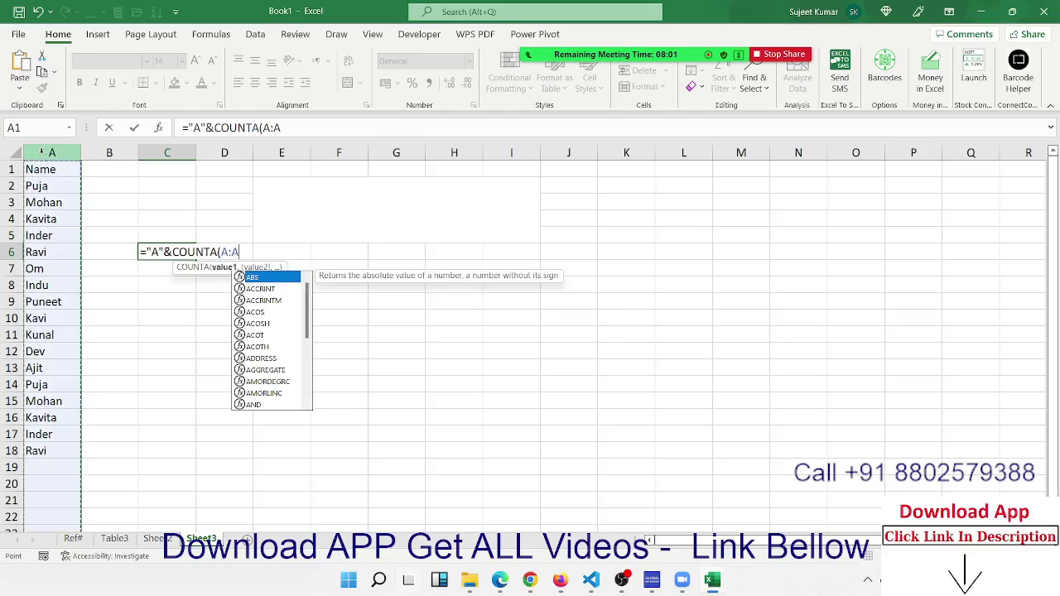
{"action": "type", "text": ")"}
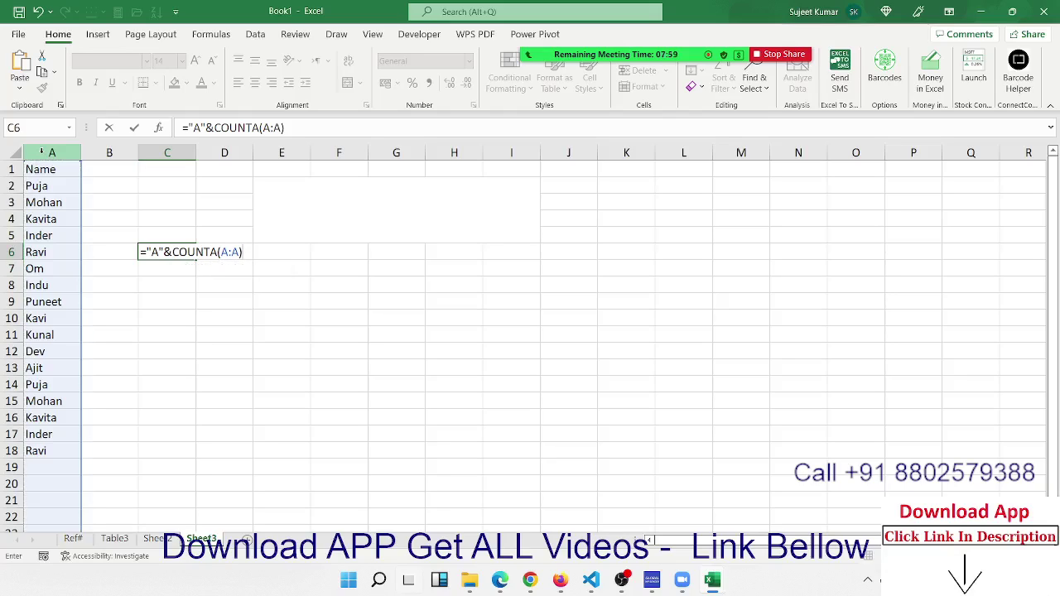
{"action": "key", "text": "Return"}
{"action": "key", "text": "Up"}
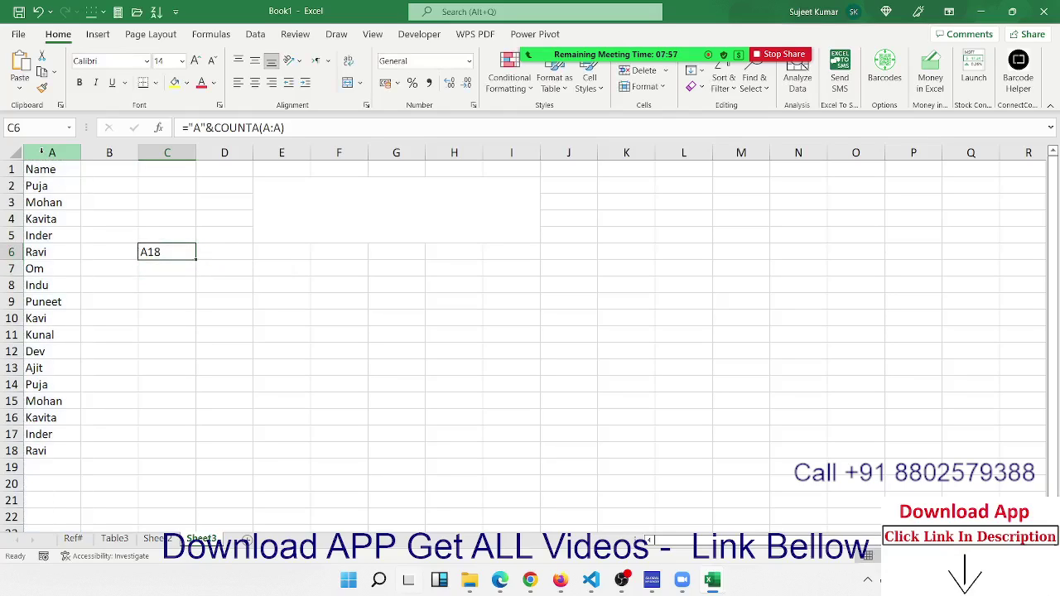
- Add a new name in A19 so C6 returns A19, and check C6's formula
{"action": "left_click", "coordinate": [50, 457]}
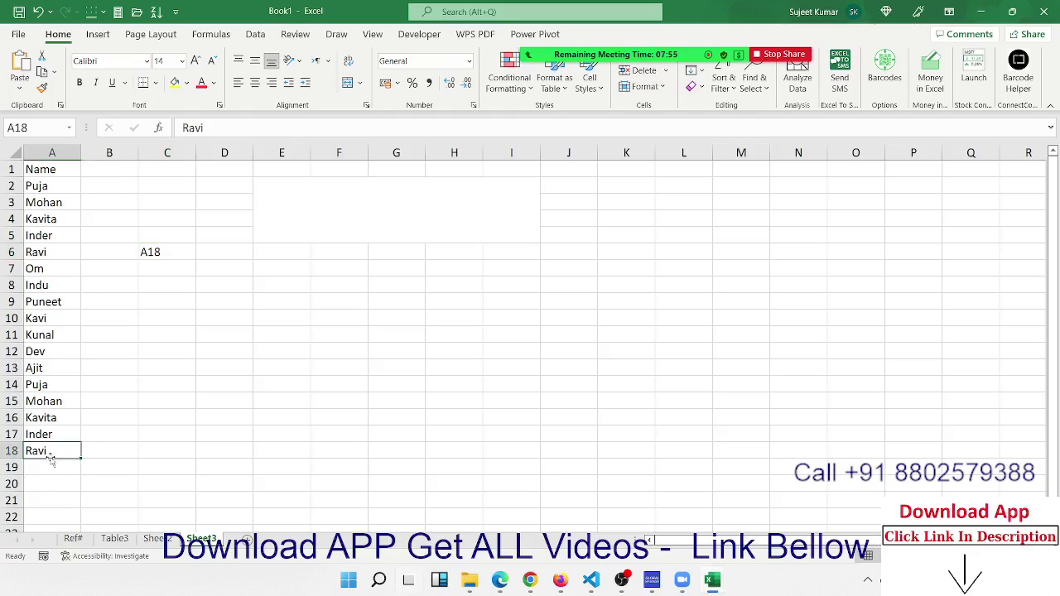
{"action": "left_click", "coordinate": [48, 466]}
{"action": "type", "text": "Om"}
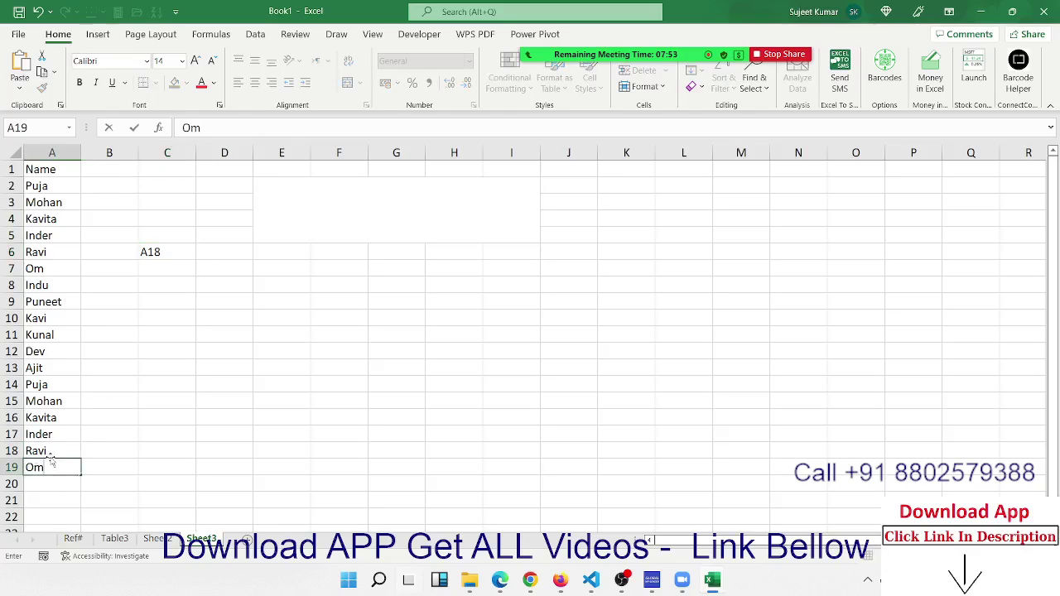
{"action": "key", "text": "Return"}
{"action": "left_click", "coordinate": [168, 253]}
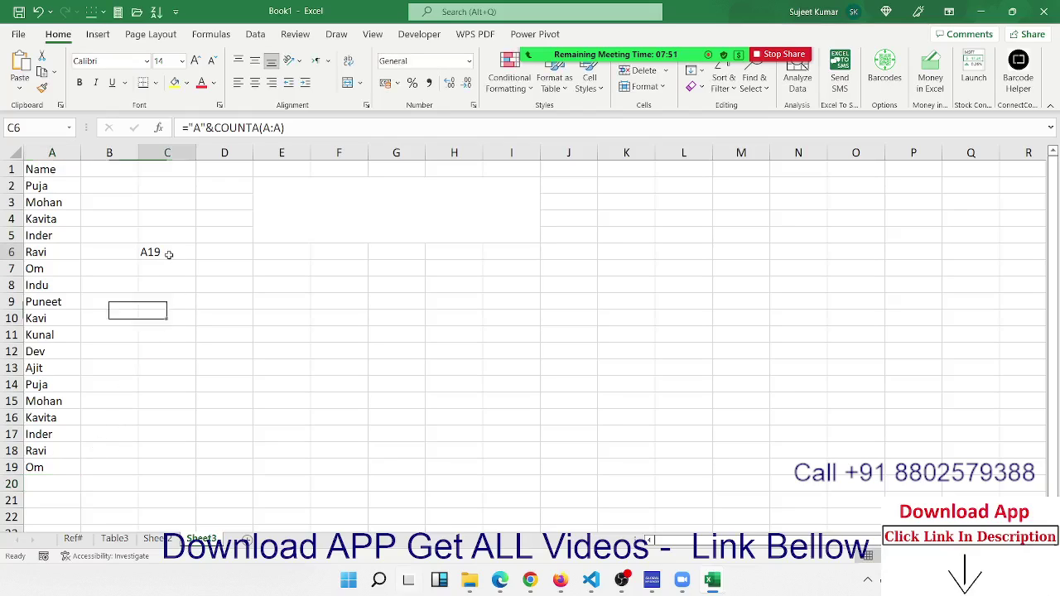
{"action": "left_click", "coordinate": [292, 128]}
{"action": "left_click_drag", "start_coordinate": [285, 129], "coordinate": [183, 128]}
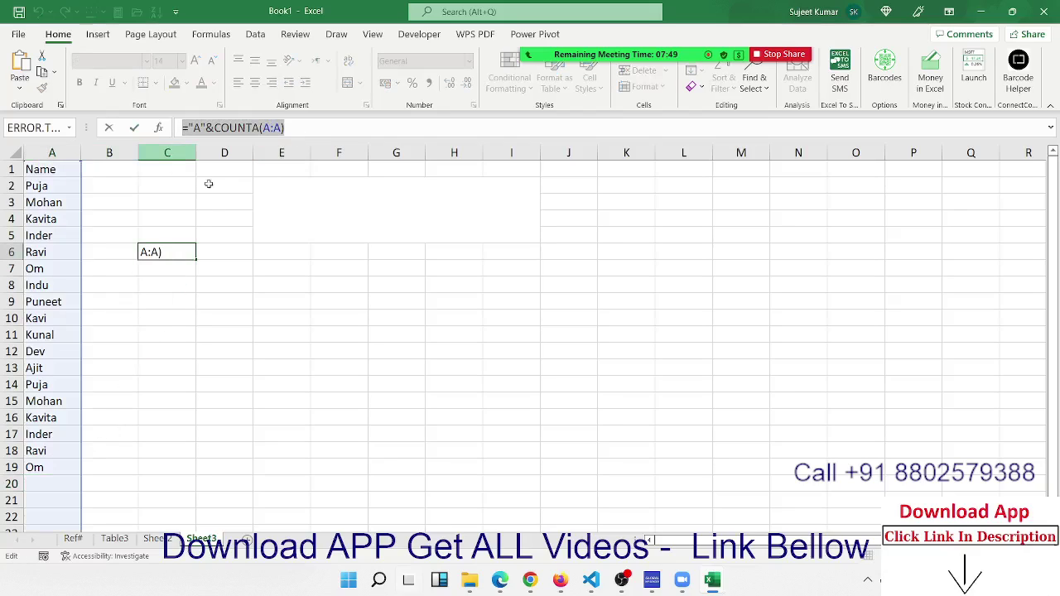
{"action": "key", "text": "Escape"}
{"action": "left_click", "coordinate": [373, 216]}
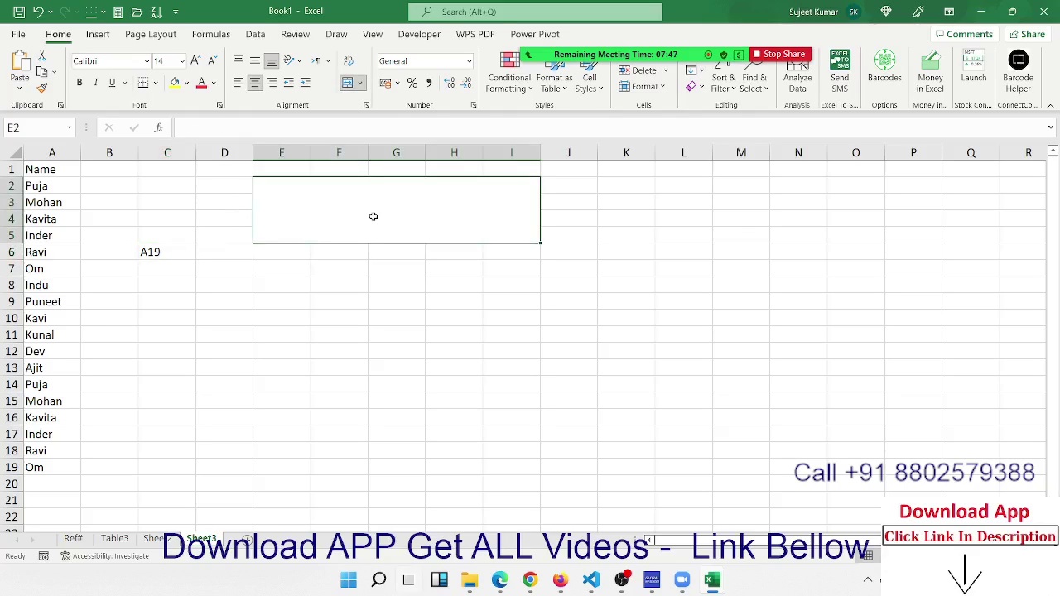
- Enter =INDIRECT("A"&COUNTA(A:A)) in merged E2, removing a stray equals sign
{"action": "type", "text": "=ind"}
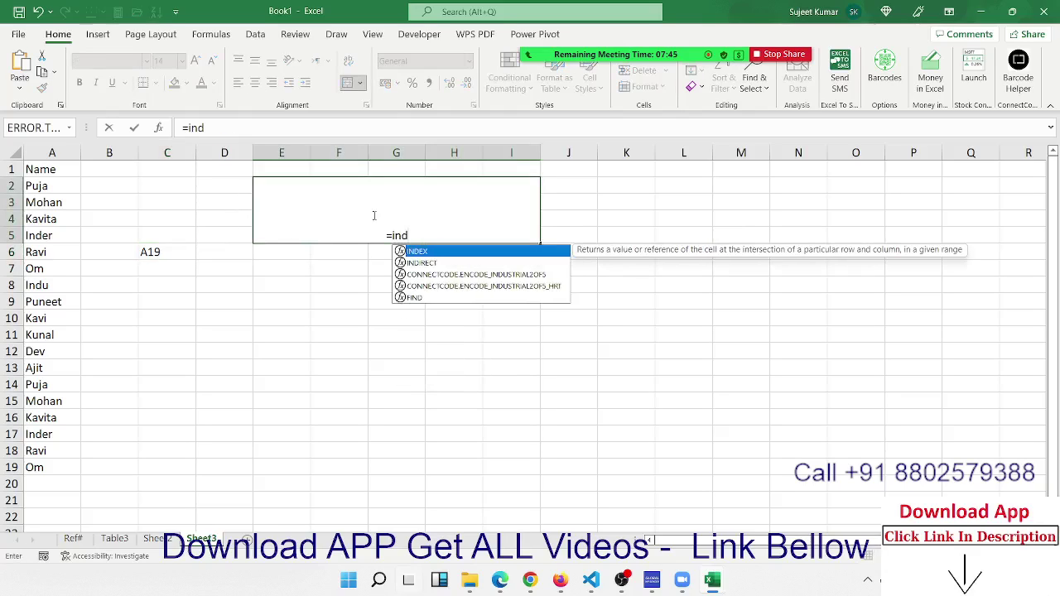
{"action": "left_click", "coordinate": [434, 263]}
{"action": "double_click", "coordinate": [434, 264]}
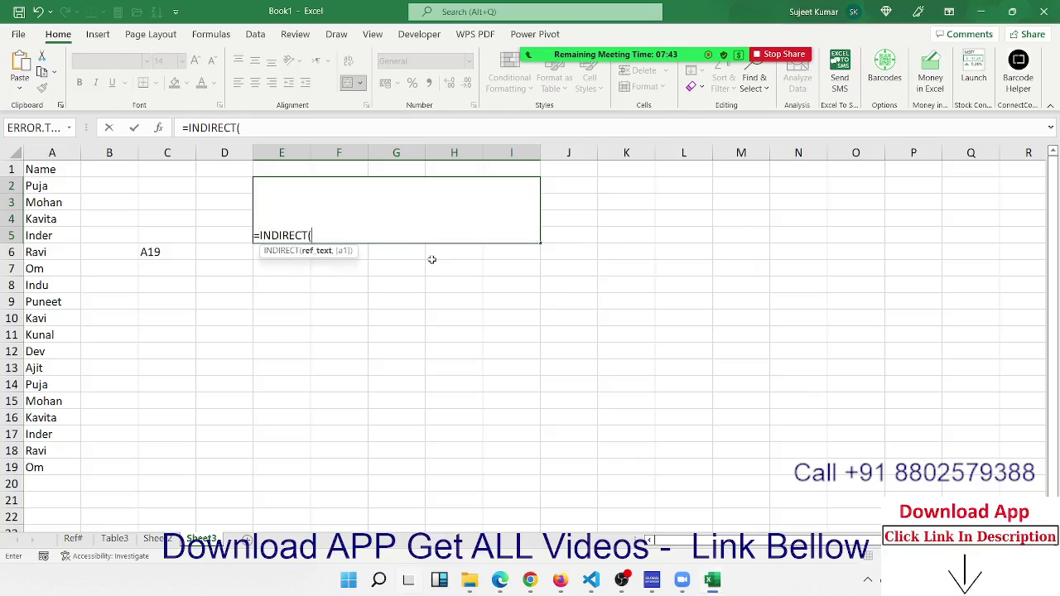
{"action": "type", "text": "=\"A\"&COUNTA(A:A)"}
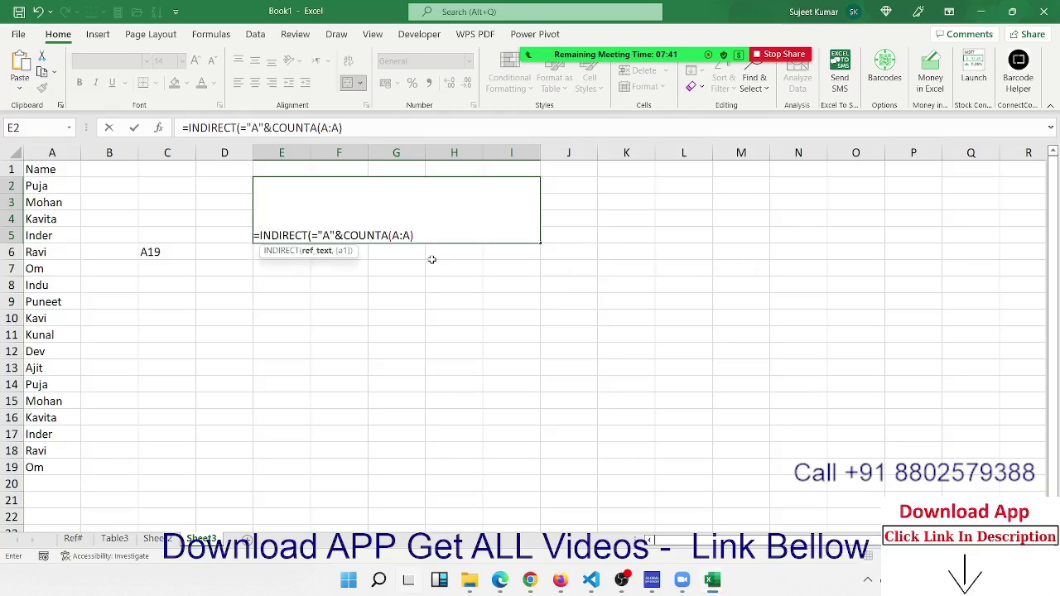
{"action": "key", "text": "Return"}
{"action": "key", "text": "Return"}
{"action": "key", "text": "Delete"}
{"action": "key", "text": "Return"}
{"action": "key", "text": "Up"}
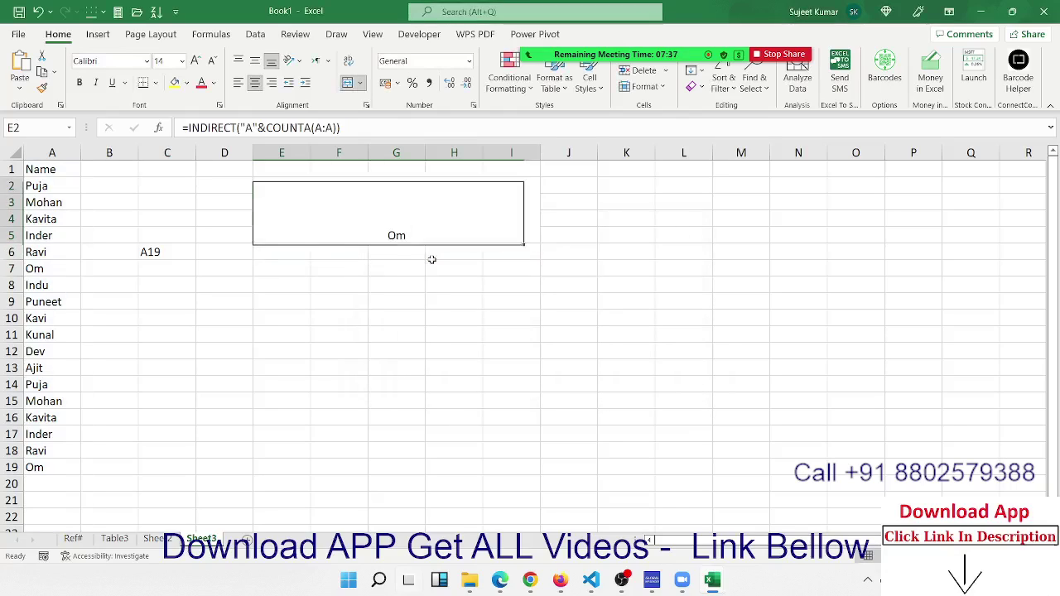
- Enlarge E2's text to size 72 and add a new name in A20
{"action": "left_click", "coordinate": [195, 62]}
{"action": "left_click", "coordinate": [195, 61]}
{"action": "left_click", "coordinate": [195, 61]}
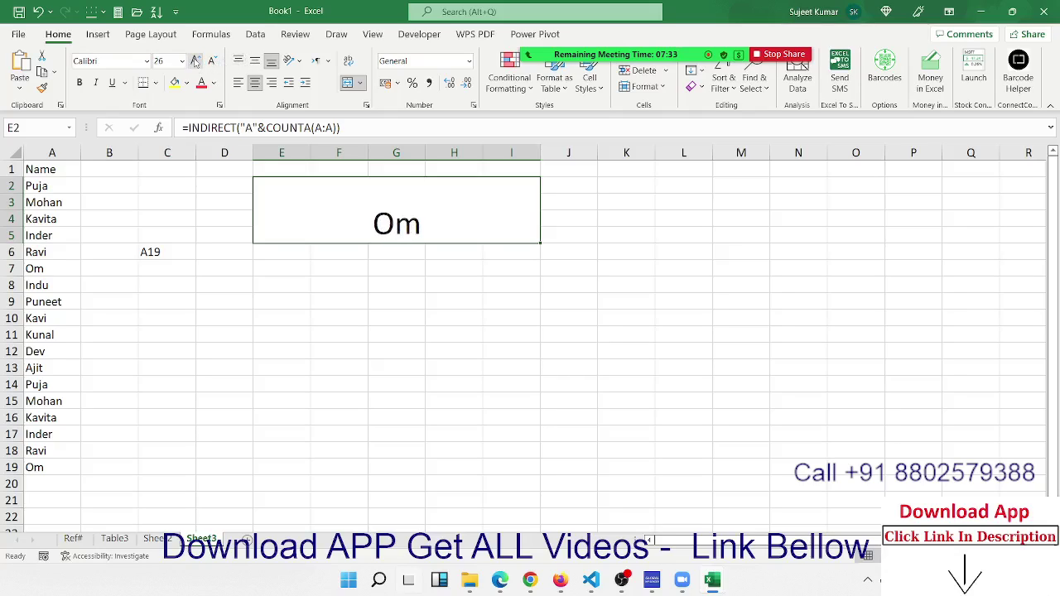
{"action": "left_click", "coordinate": [195, 61]}
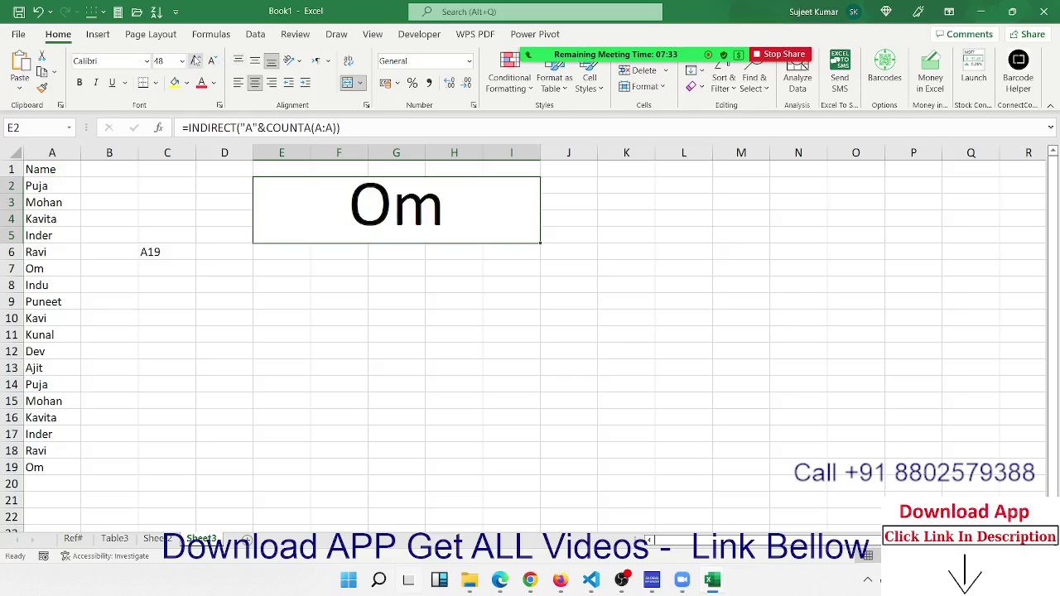
{"action": "left_click", "coordinate": [49, 483]}
{"action": "type", "text": "E"}
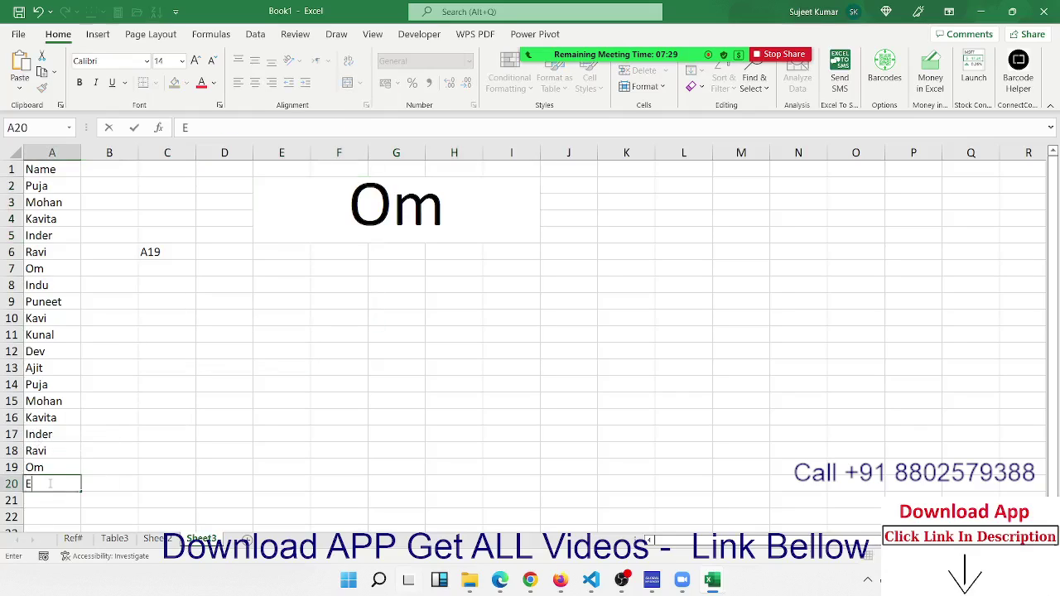
{"action": "type", "text": "kta"}
{"action": "key", "text": "Return"}
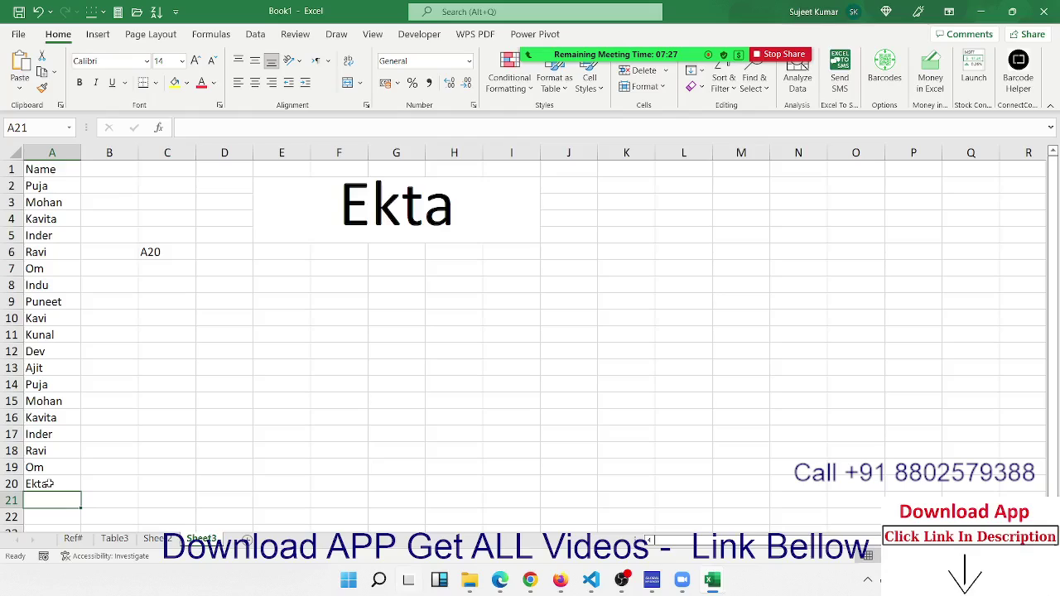
- Look through Sheet2 and Table3, then open Book2's first sheet, D L
{"action": "left_click", "coordinate": [269, 436]}
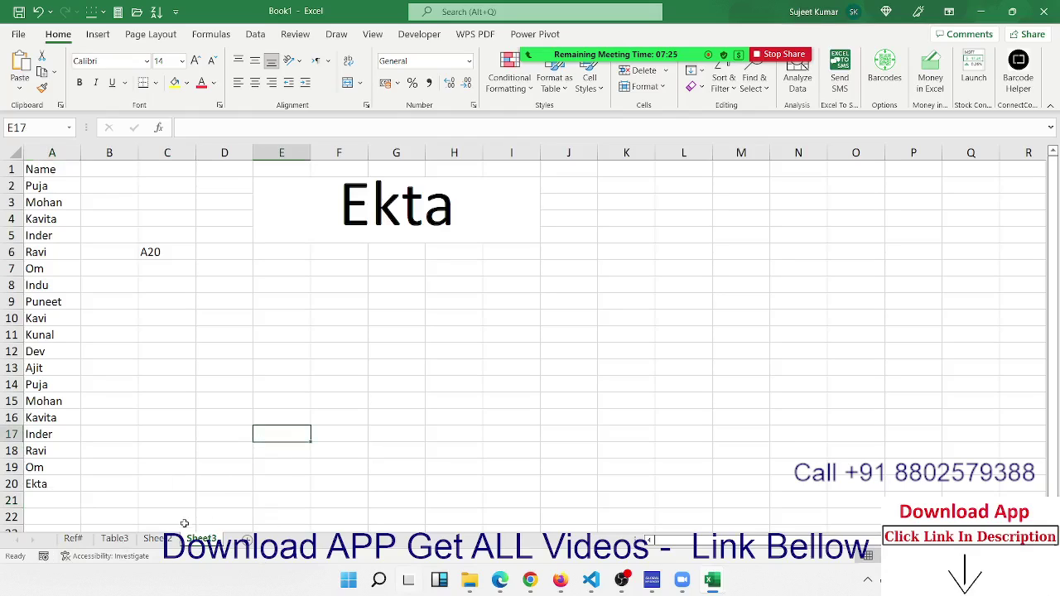
{"action": "left_click", "coordinate": [159, 540]}
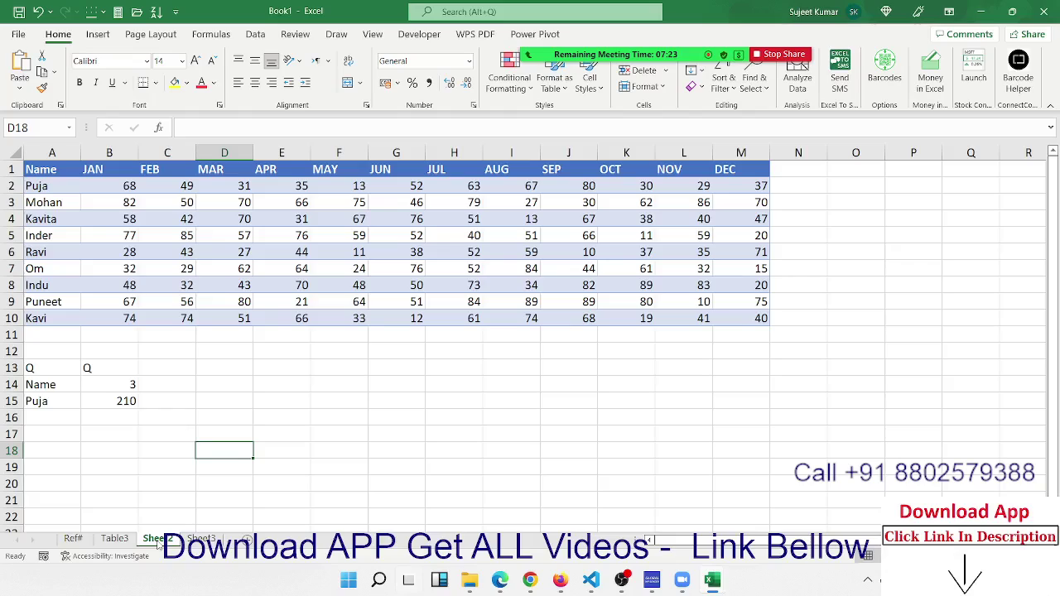
{"action": "left_click", "coordinate": [73, 539]}
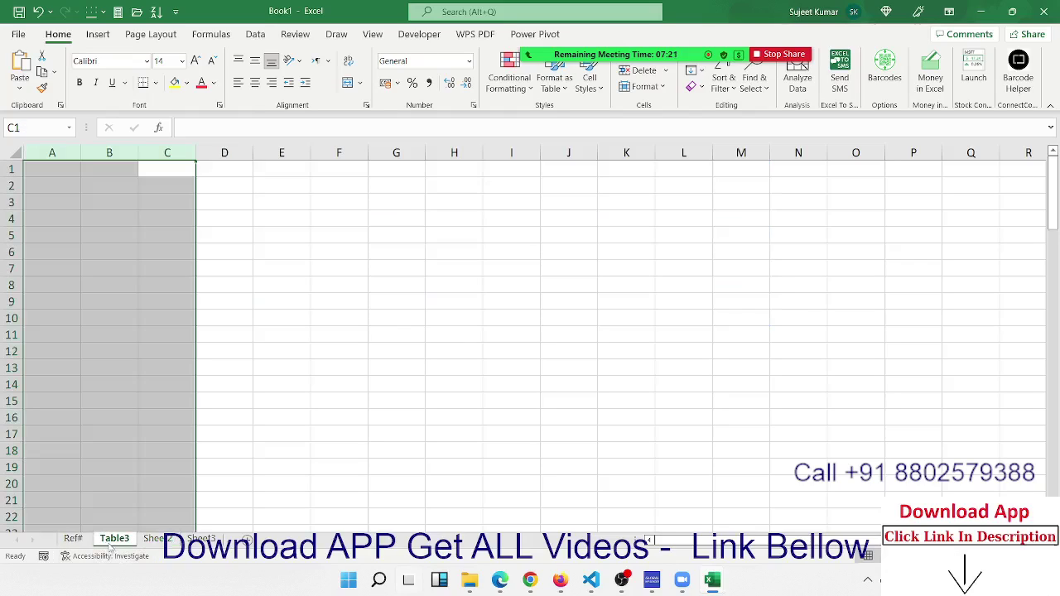
{"action": "left_click", "coordinate": [73, 539]}
{"action": "left_click", "coordinate": [123, 542]}
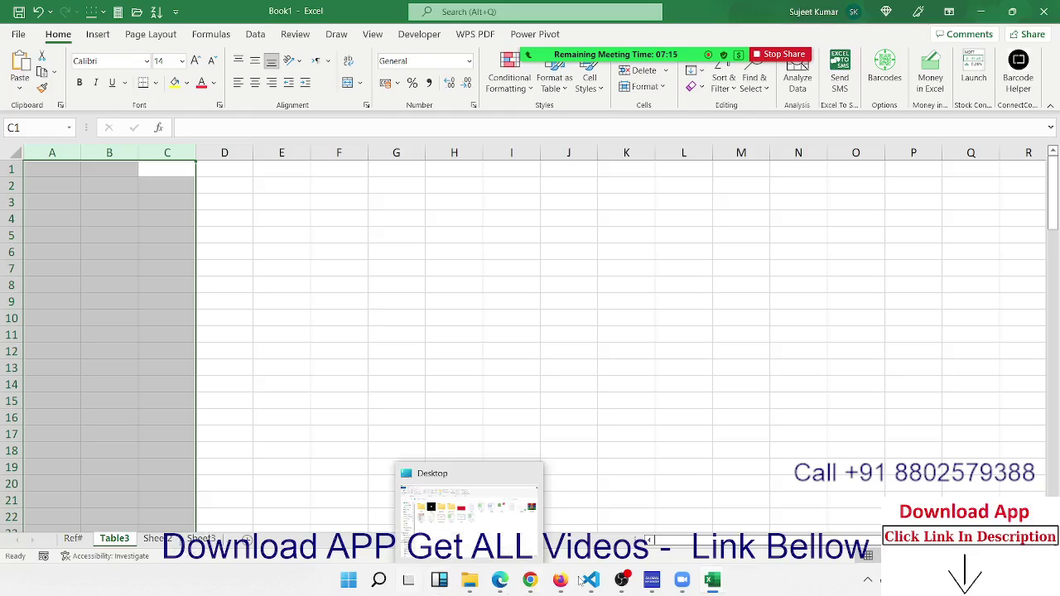
{"action": "mouse_move", "coordinate": [714, 582]}
{"action": "left_click", "coordinate": [750, 557]}
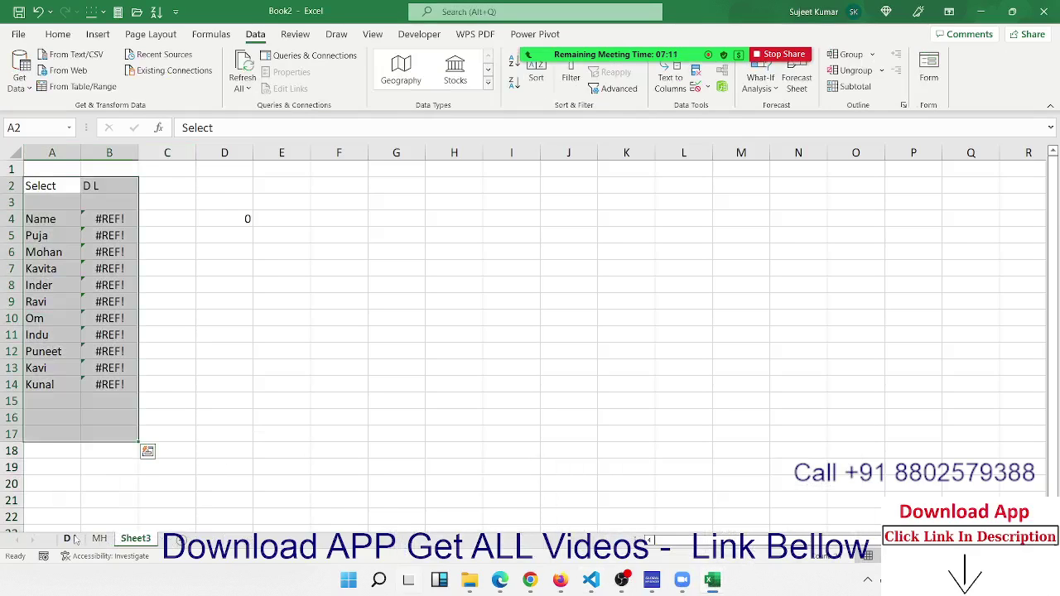
{"action": "left_click", "coordinate": [73, 539]}
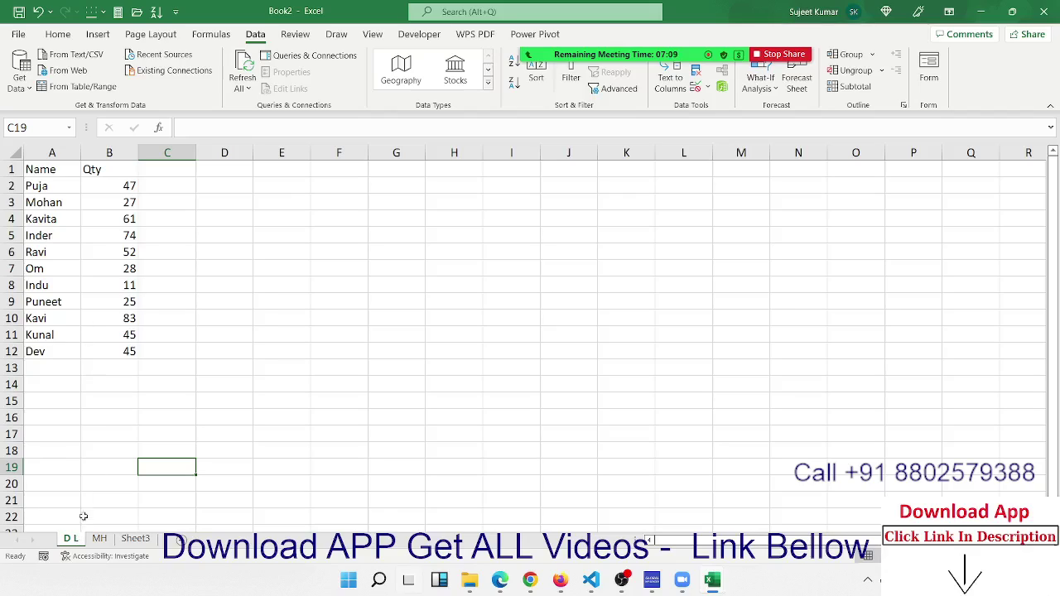
- Rename the D L sheet to DL and open Sheet3, now showing #REF! errors
{"action": "double_click", "coordinate": [77, 539]}
{"action": "key", "text": "Return"}
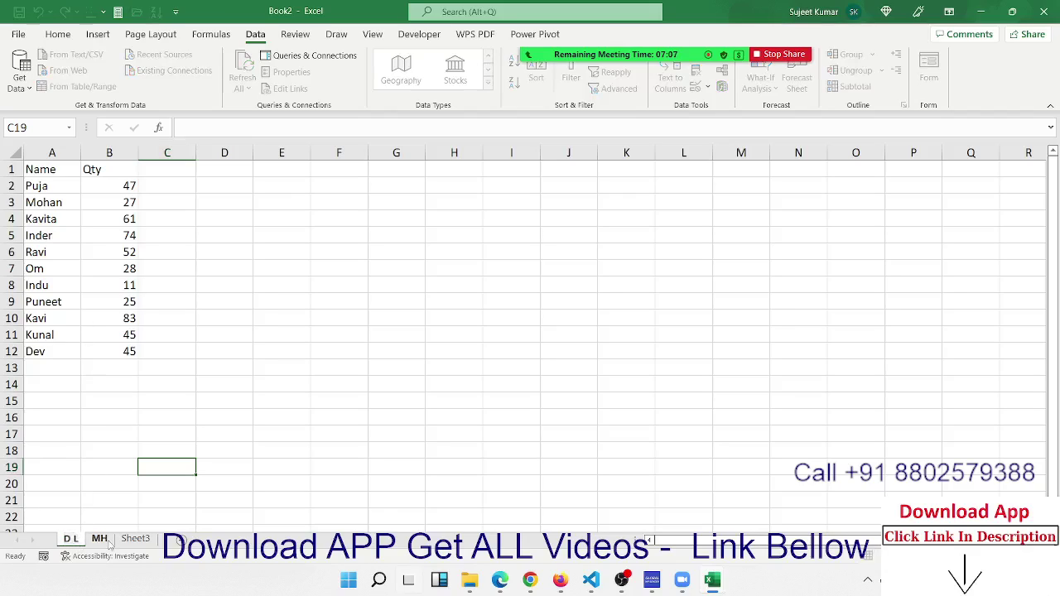
{"action": "key", "text": "Return"}
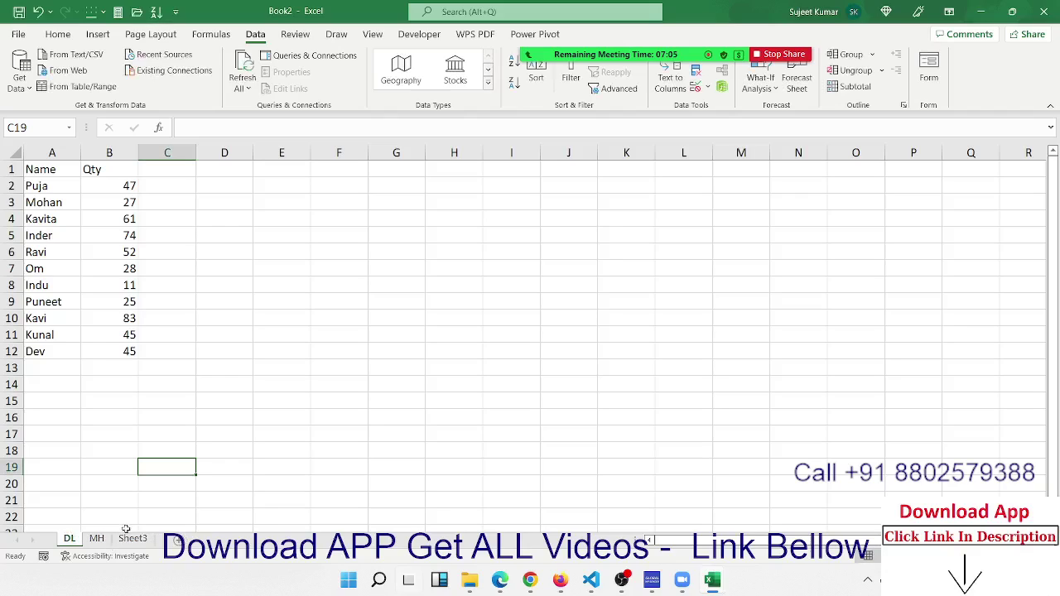
{"action": "left_click", "coordinate": [128, 531]}
{"action": "left_click", "coordinate": [131, 538]}
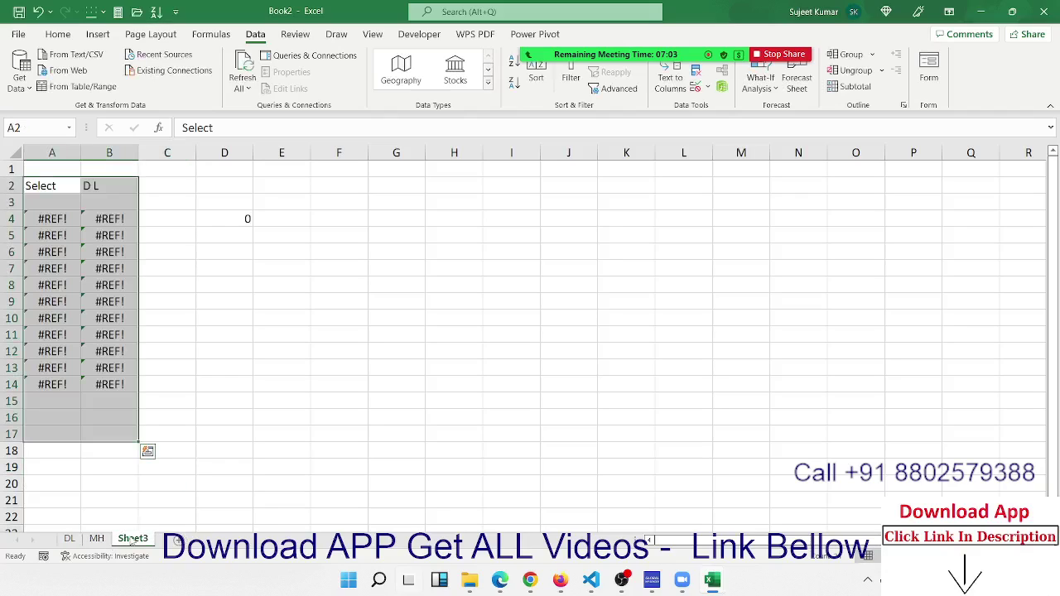
{"action": "left_click", "coordinate": [55, 219]}
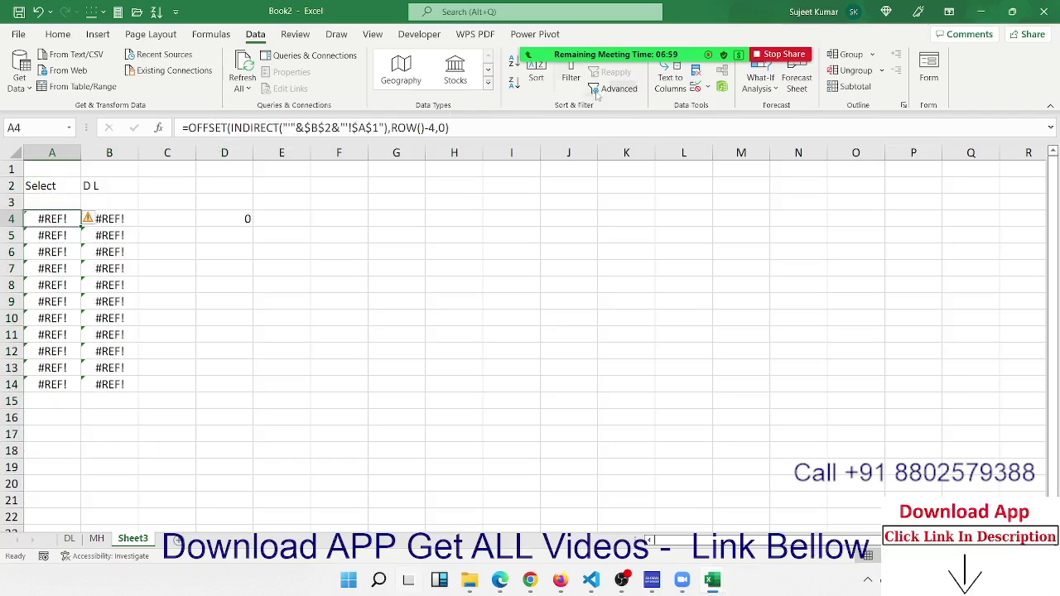
- Change B2's data validation source to DL,MH
{"action": "left_click", "coordinate": [95, 186]}
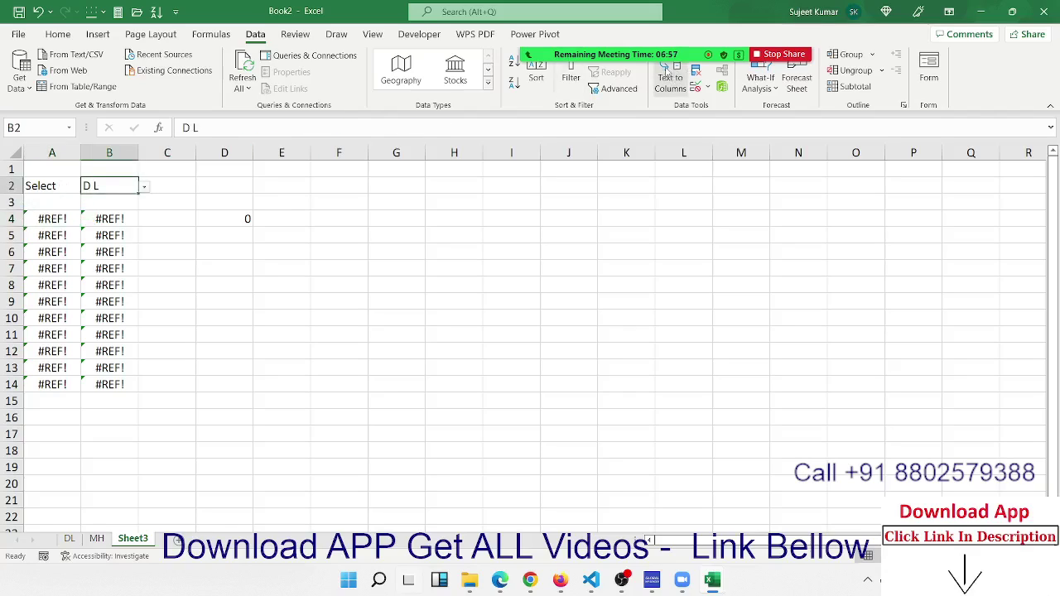
{"action": "left_click", "coordinate": [695, 87]}
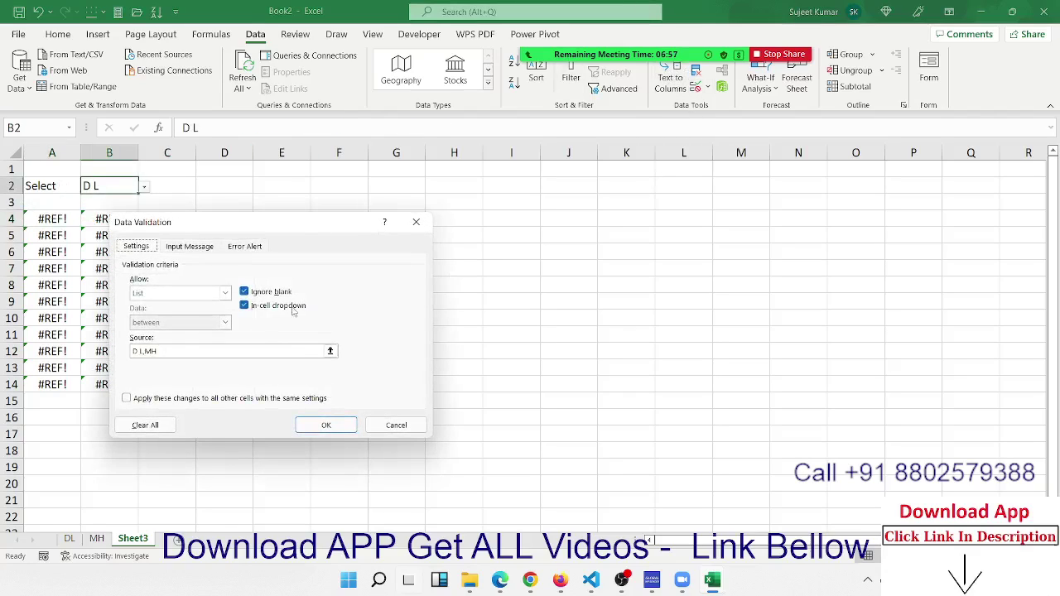
{"action": "left_click", "coordinate": [143, 352]}
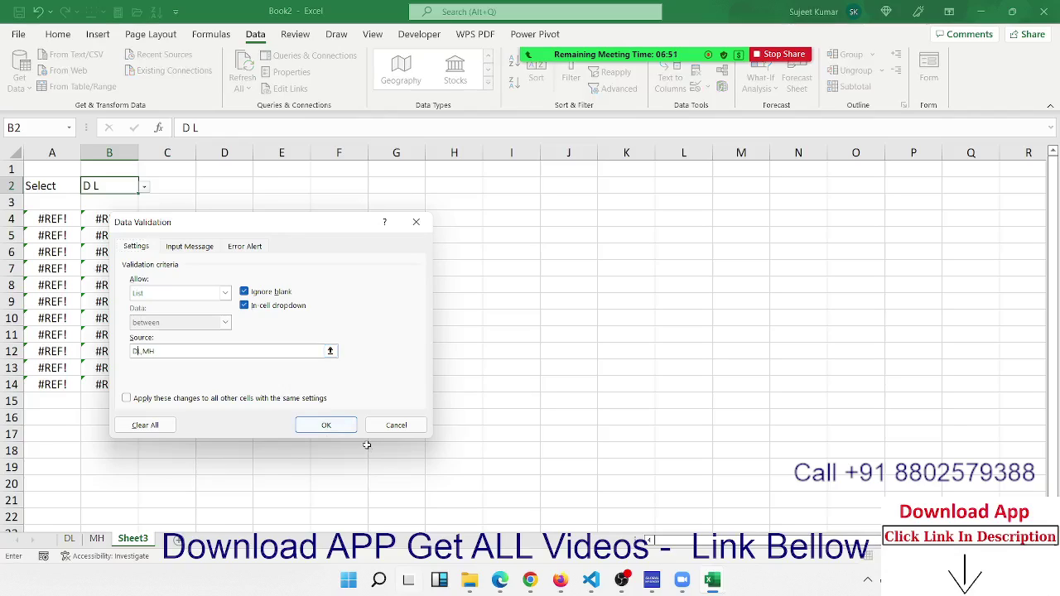
{"action": "left_click", "coordinate": [335, 427]}
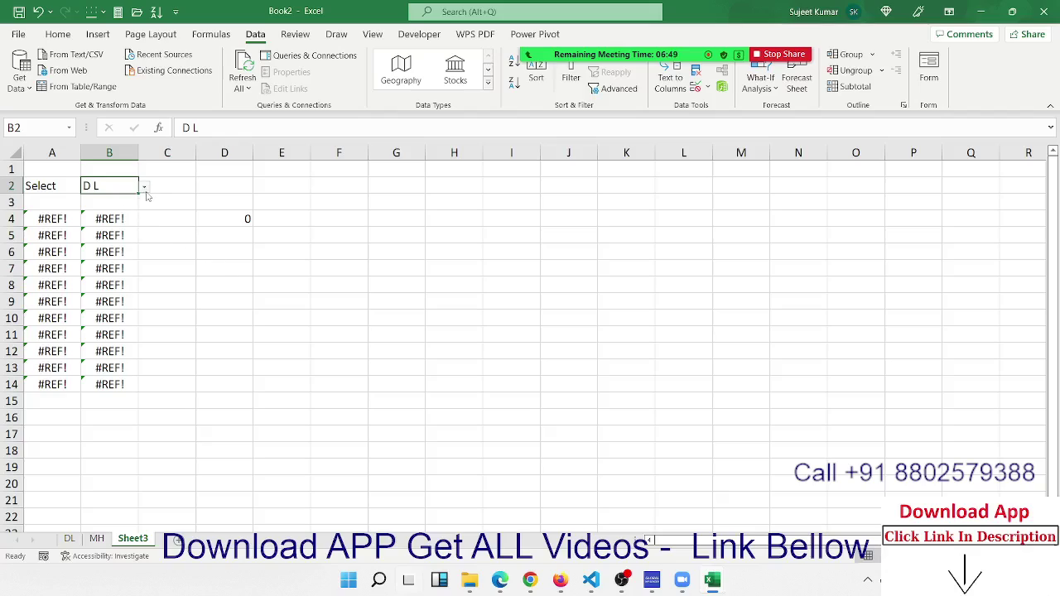
- Test the dropdown with MH then DL, check the pulled names, and clear D4
{"action": "left_click", "coordinate": [145, 188]}
{"action": "left_click", "coordinate": [137, 208]}
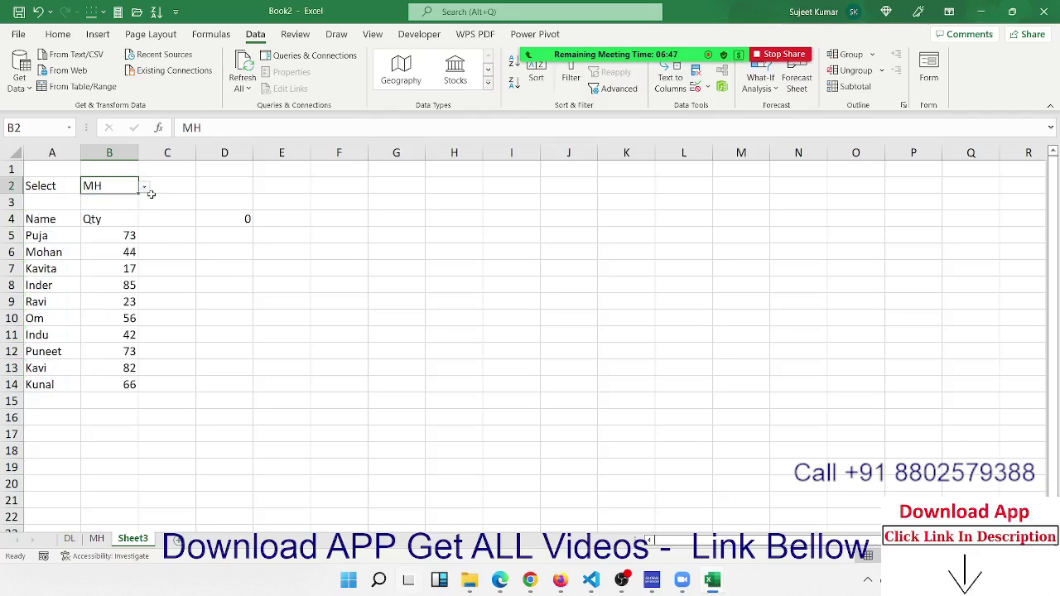
{"action": "left_click", "coordinate": [145, 188]}
{"action": "left_click", "coordinate": [98, 199]}
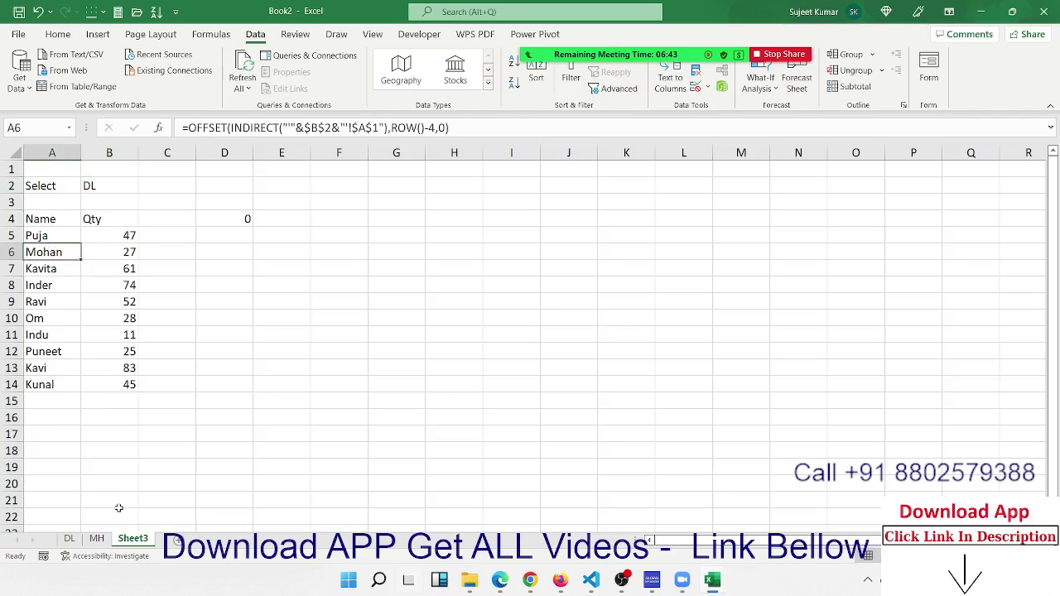
{"action": "left_click", "coordinate": [47, 219]}
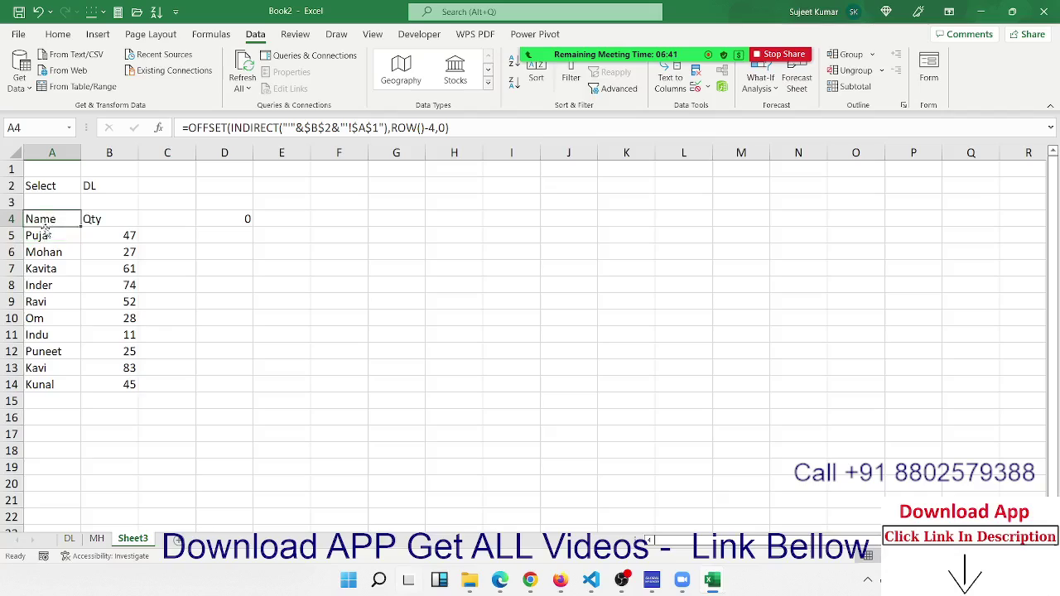
{"action": "left_click", "coordinate": [48, 235]}
{"action": "left_click", "coordinate": [55, 266]}
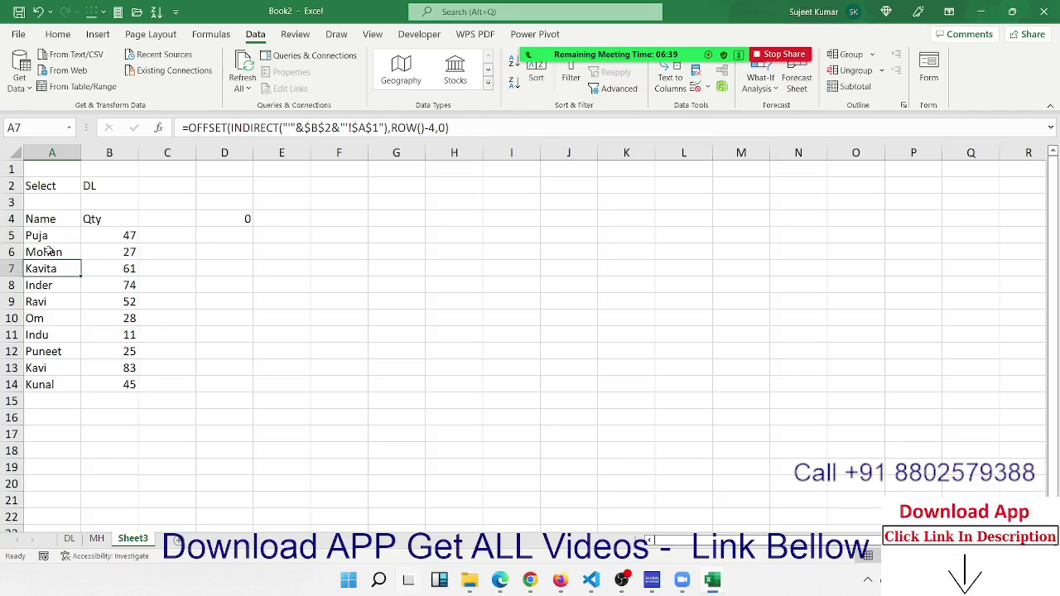
{"action": "left_click", "coordinate": [220, 217]}
{"action": "key", "text": "Delete"}
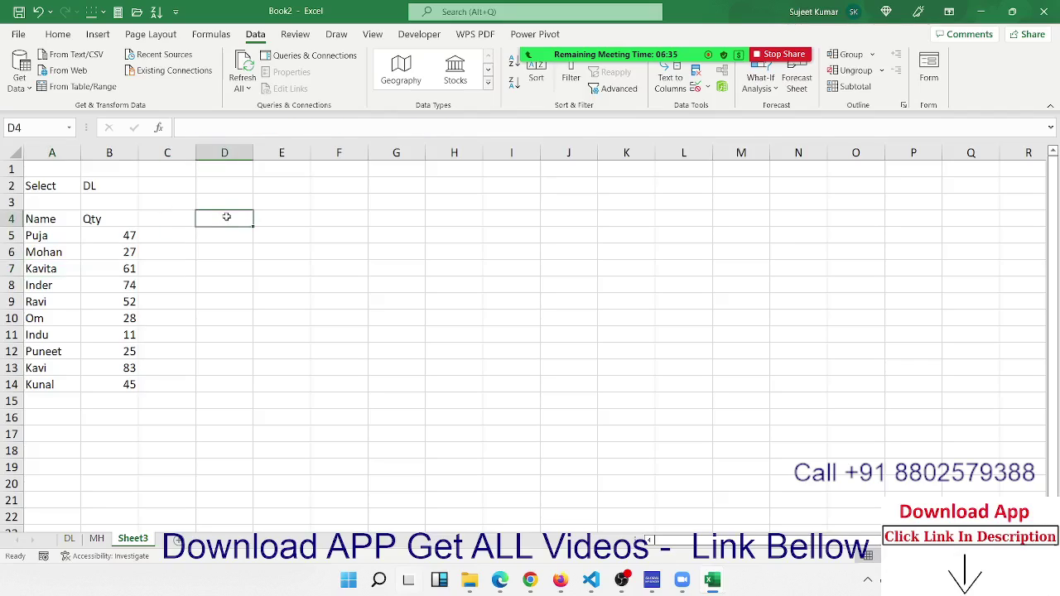
- Type the label Cilck in C2
{"action": "left_click", "coordinate": [166, 190]}
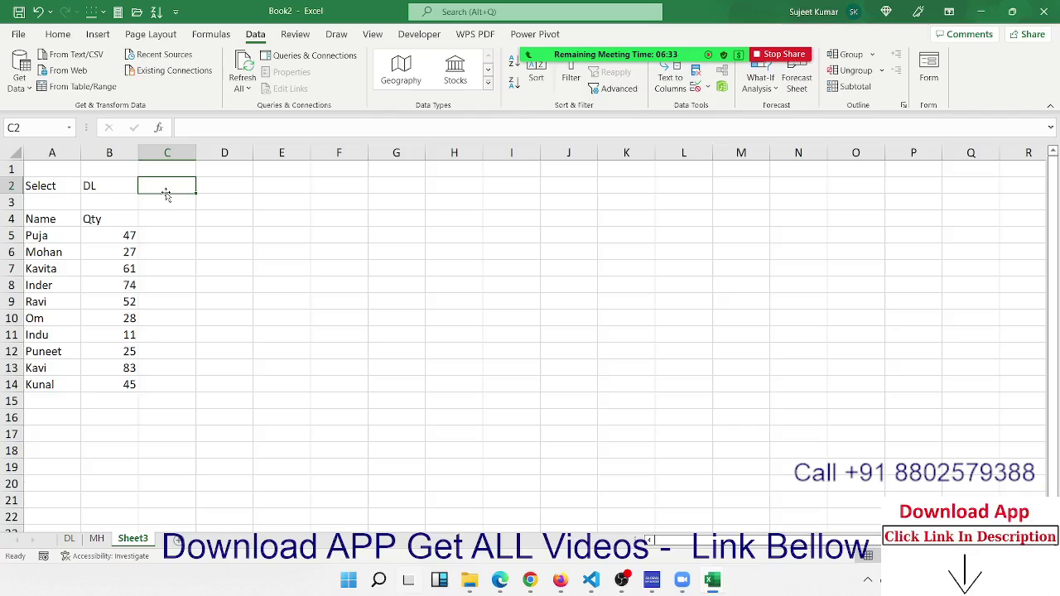
{"action": "type", "text": "Cilck"}
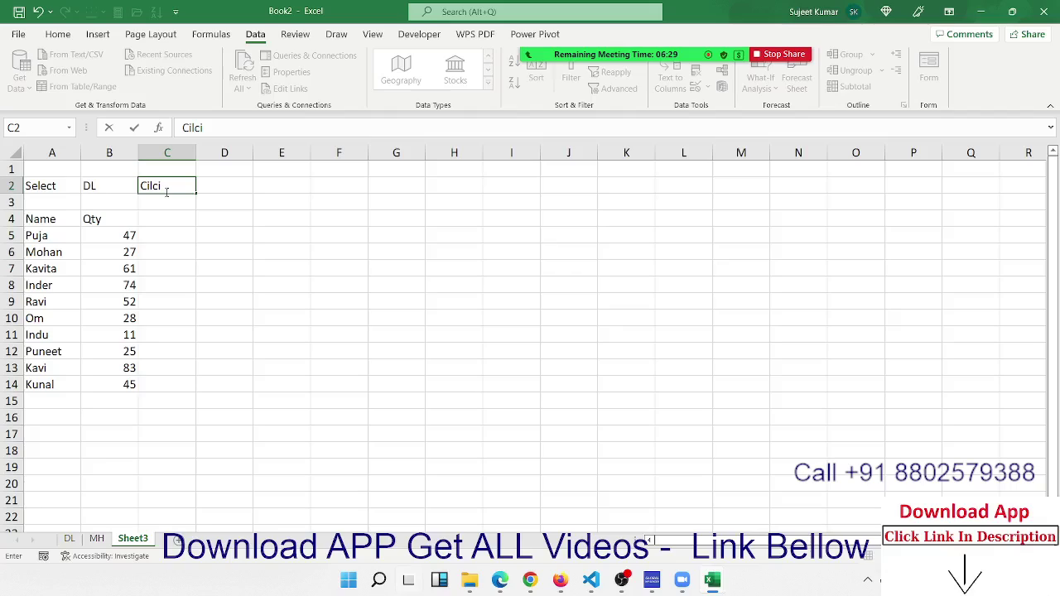
{"action": "key", "text": "Return"}
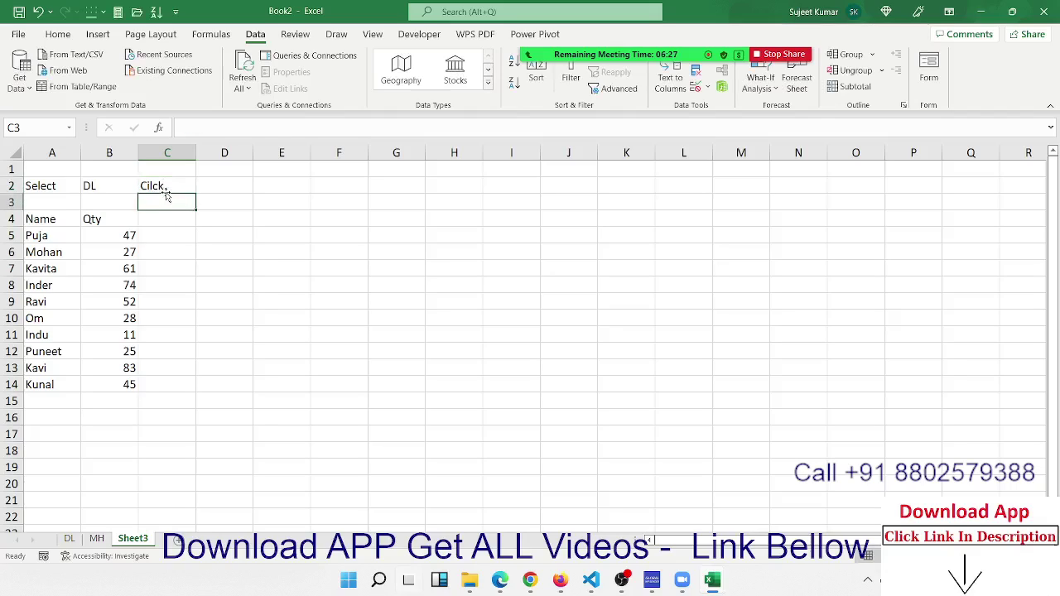
{"action": "key", "text": "Up"}
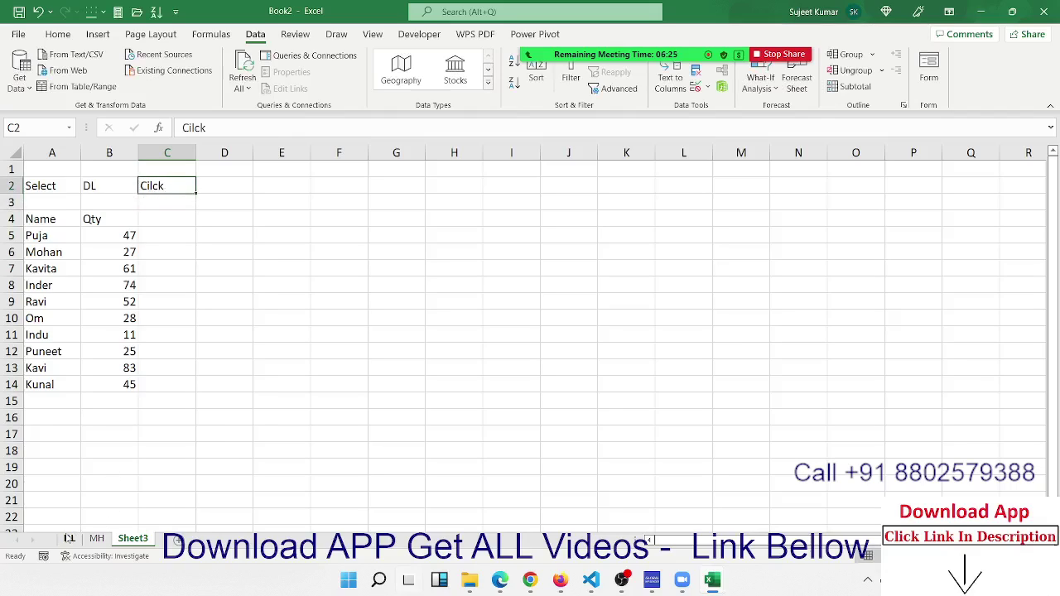
- Check the DL and MH sheets, then return to Sheet3's B2 and C2
{"action": "left_click", "coordinate": [70, 538]}
{"action": "left_click", "coordinate": [135, 538]}
{"action": "left_click", "coordinate": [97, 539]}
{"action": "left_click", "coordinate": [70, 539]}
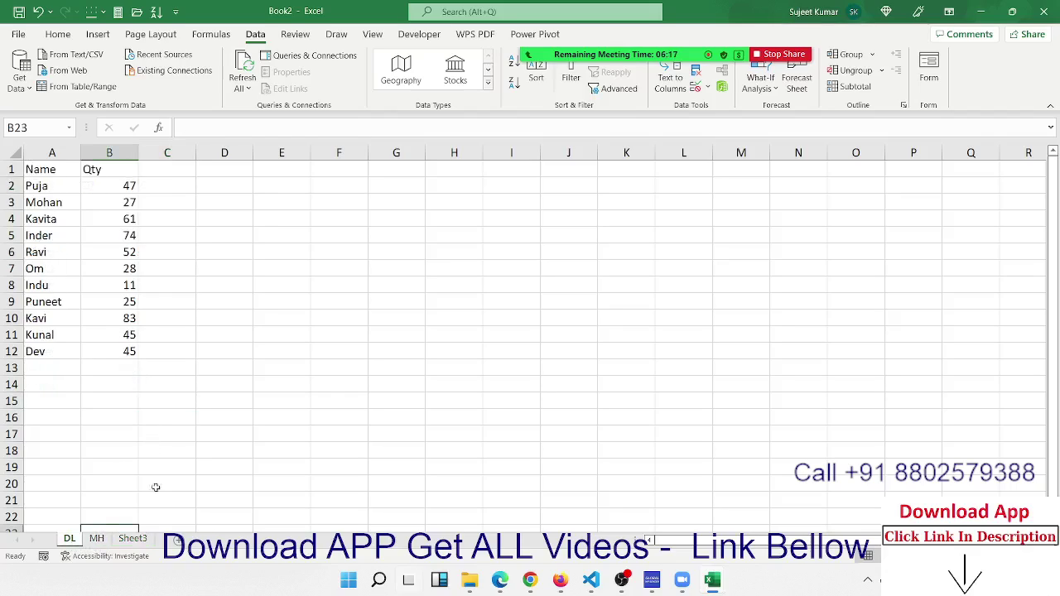
{"action": "left_click", "coordinate": [135, 539]}
{"action": "left_click", "coordinate": [86, 179]}
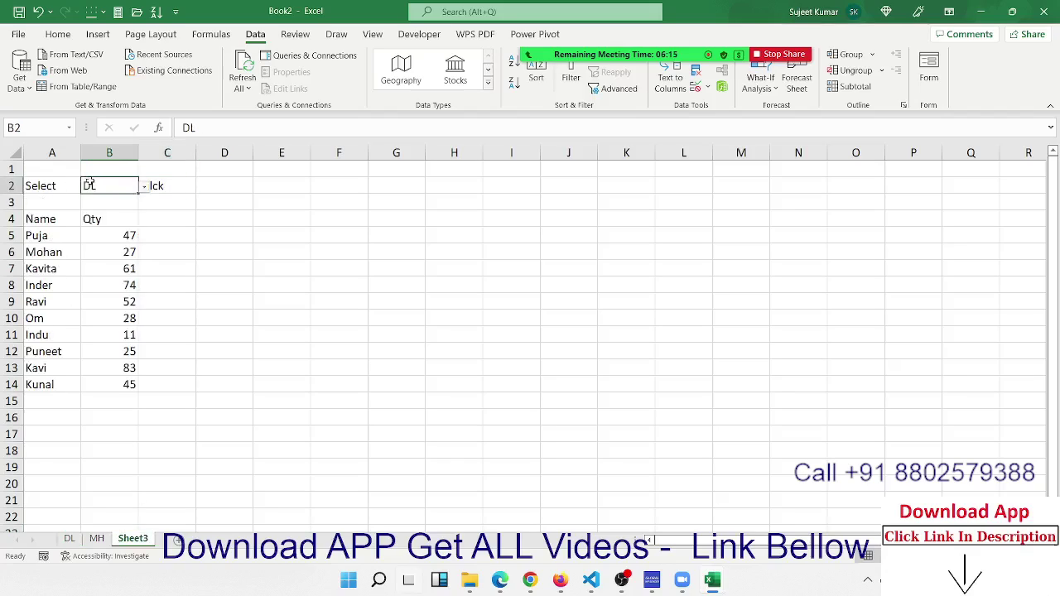
{"action": "left_click", "coordinate": [169, 185]}
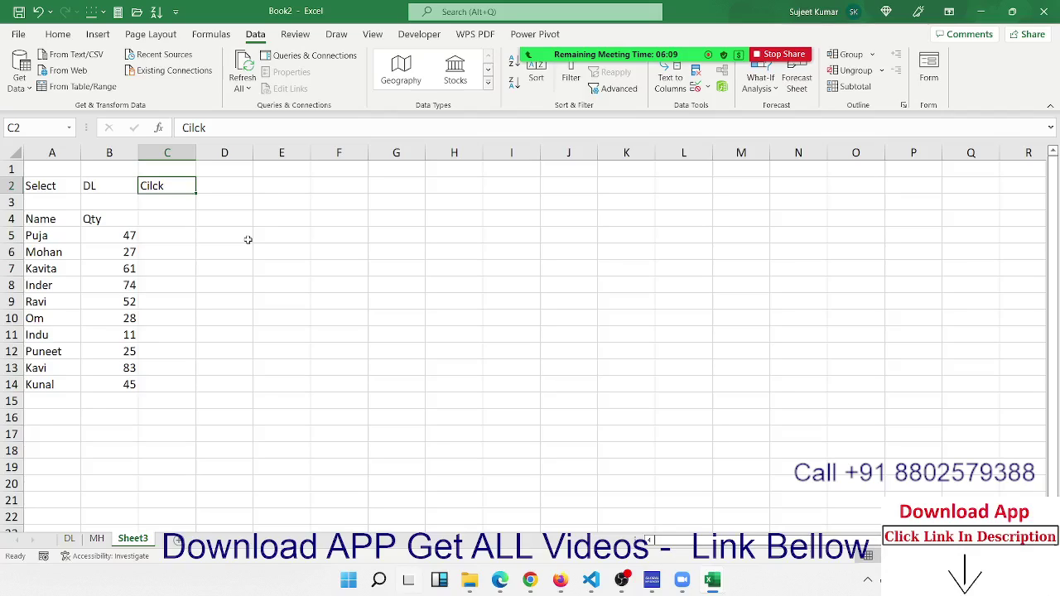
{"action": "key", "text": "Right"}
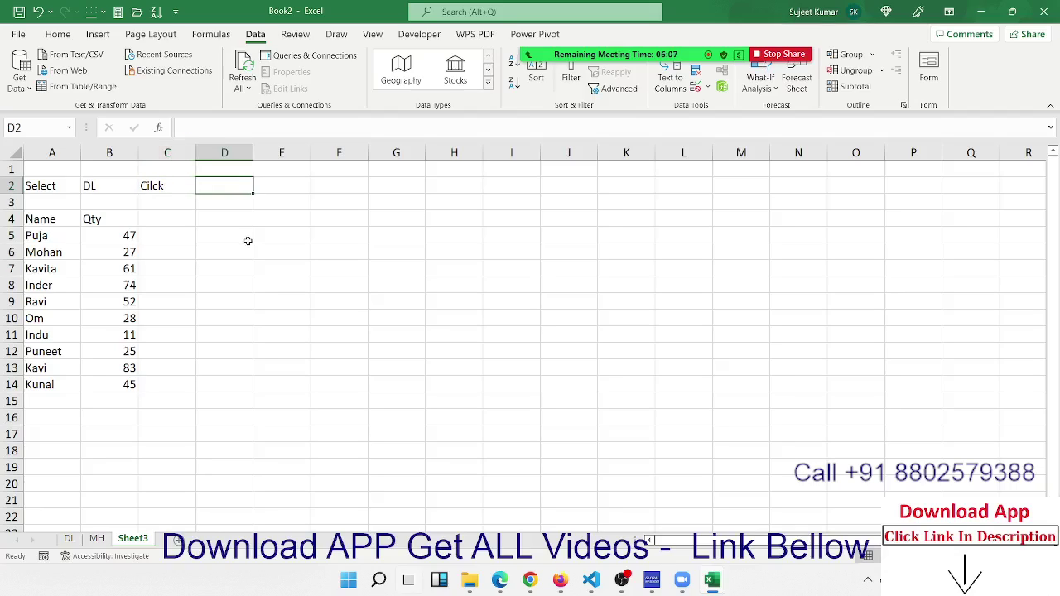
- Hyperlink the Cilck label in C2 to cell A1 of the DL sheet
{"action": "right_click", "coordinate": [155, 193]}
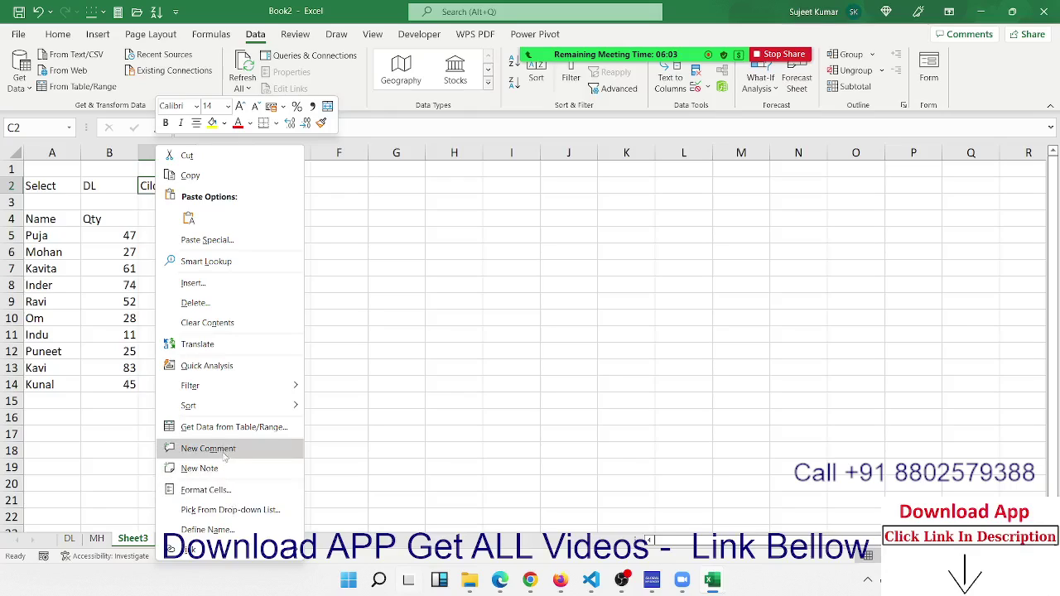
{"action": "left_click", "coordinate": [226, 553]}
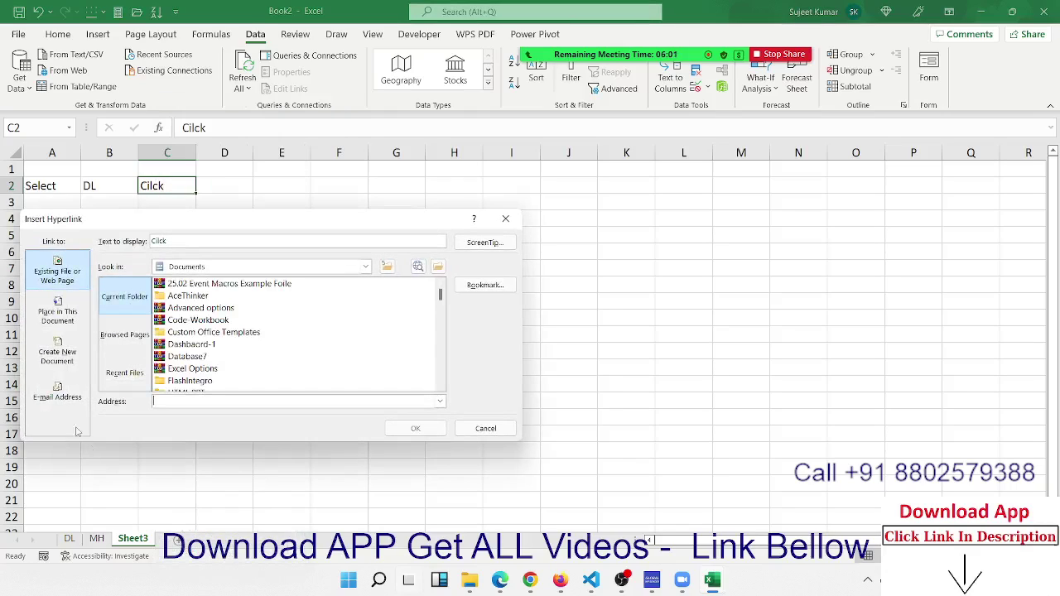
{"action": "scroll", "coordinate": [175, 372], "scroll_direction": "down", "scroll_amount": 5}
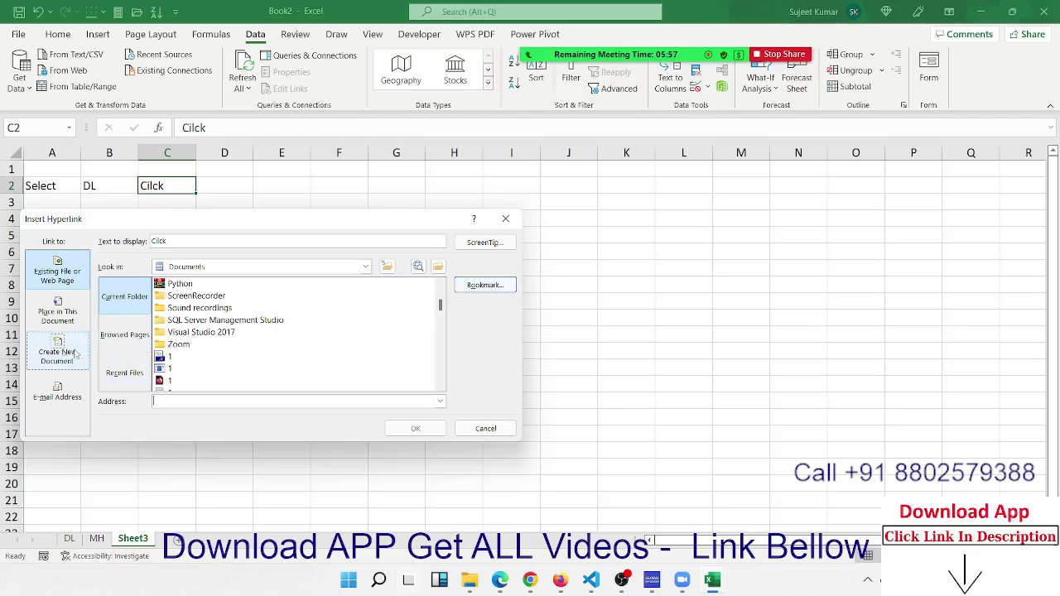
{"action": "left_click", "coordinate": [58, 321]}
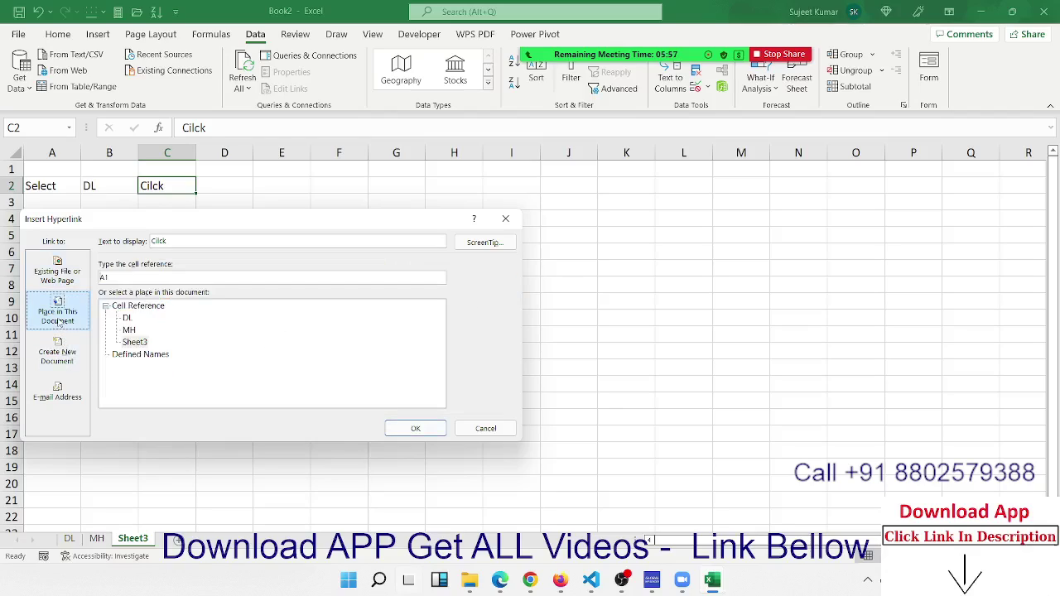
{"action": "left_click", "coordinate": [128, 319]}
{"action": "left_click", "coordinate": [419, 427]}
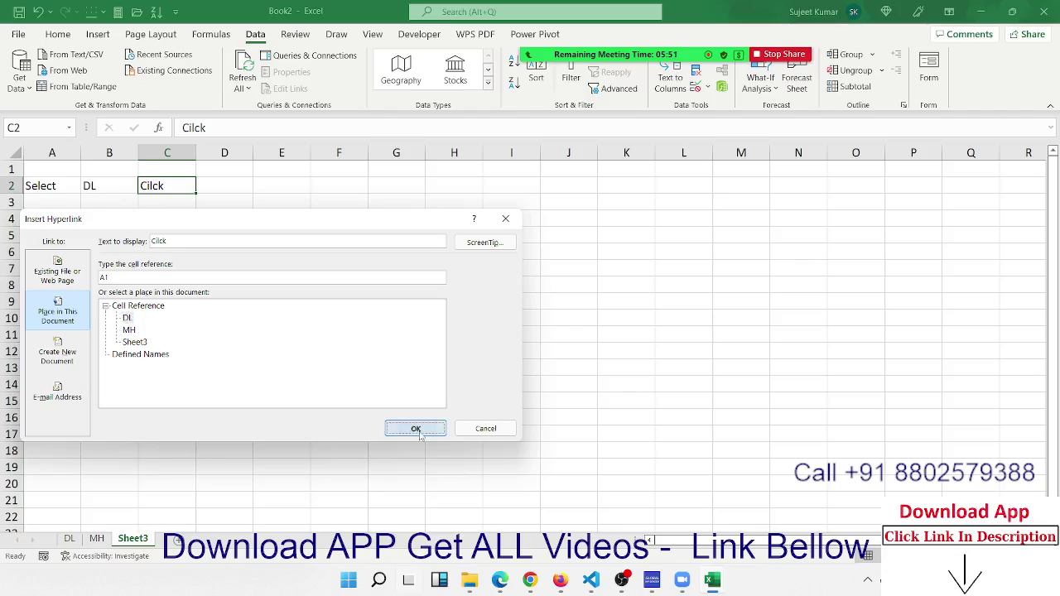
{"action": "left_click", "coordinate": [211, 262]}
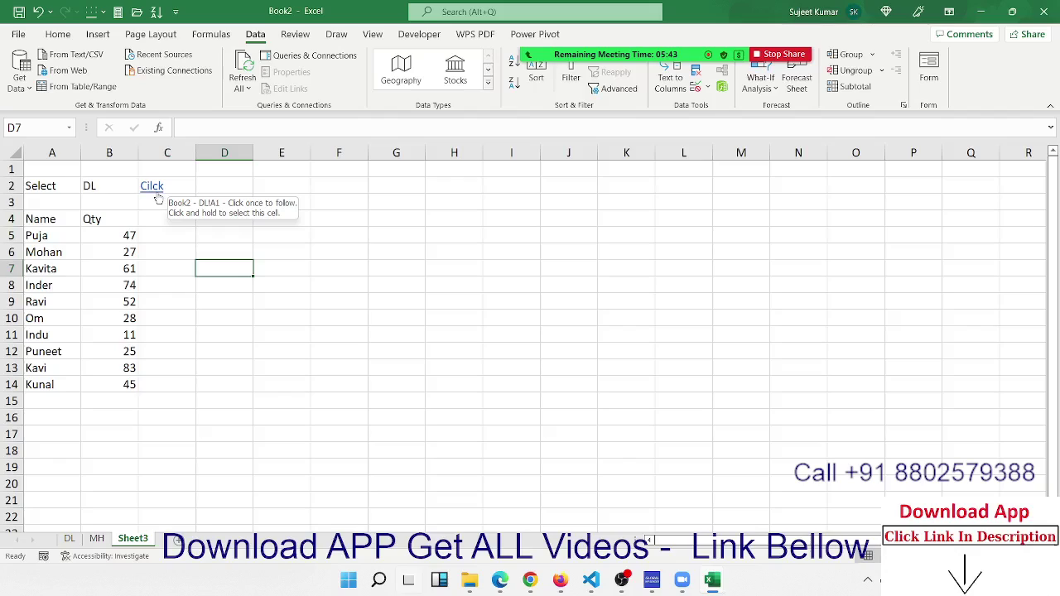
- Review the Cilck link's settings in Edit Hyperlink, then dismiss the dialog unchanged
{"action": "right_click", "coordinate": [159, 199]}
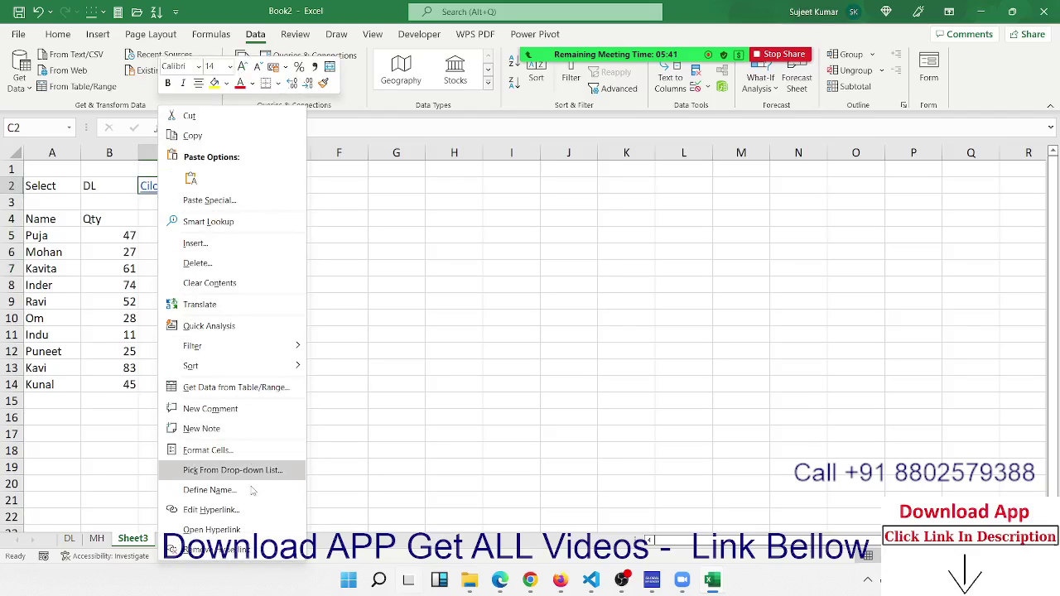
{"action": "left_click", "coordinate": [238, 509]}
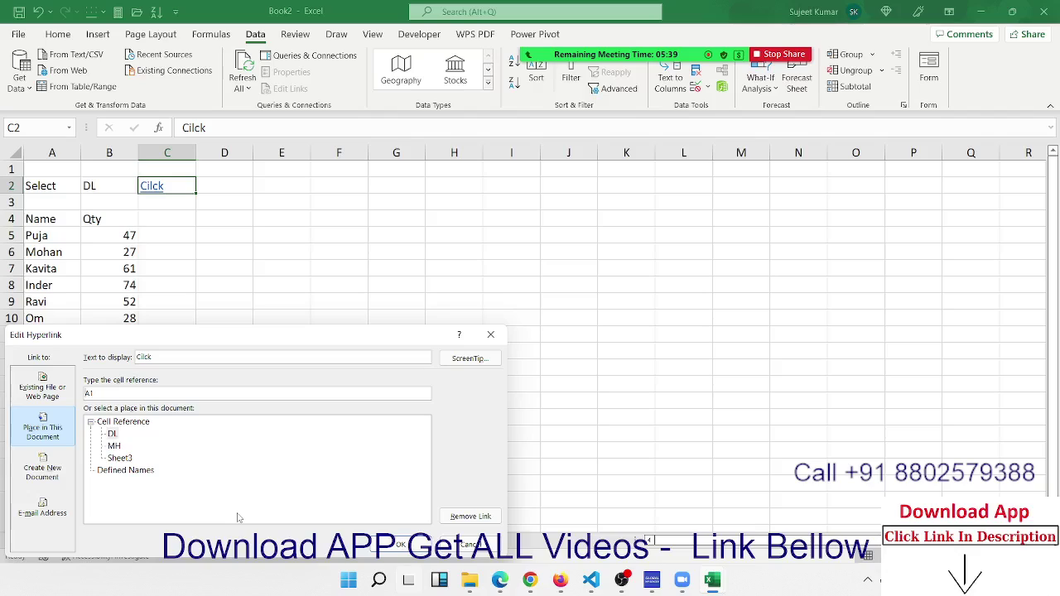
{"action": "left_click_drag", "start_coordinate": [280, 333], "coordinate": [511, 250]}
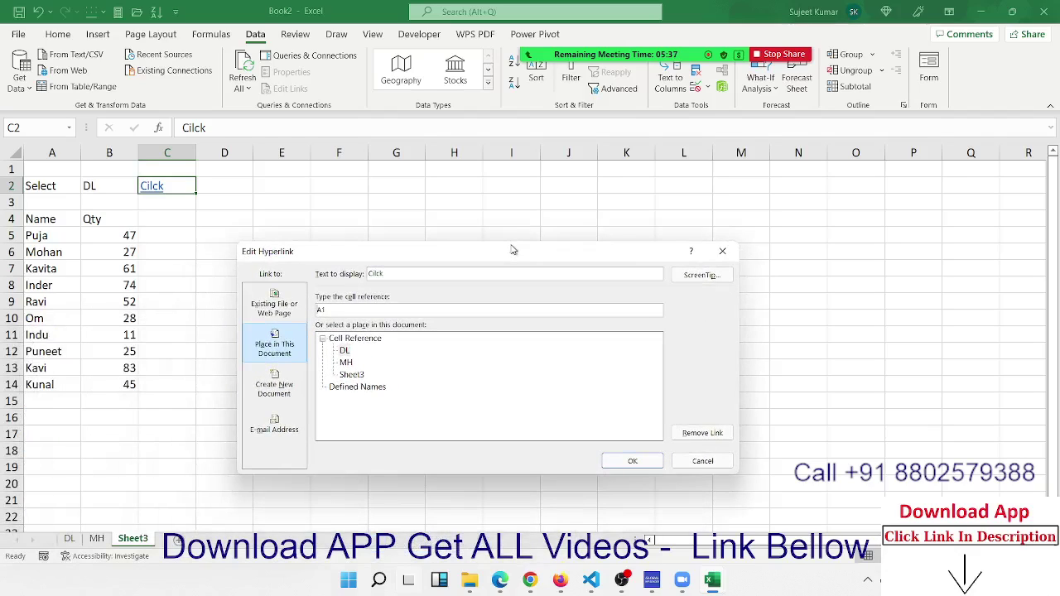
{"action": "key", "text": "Escape"}
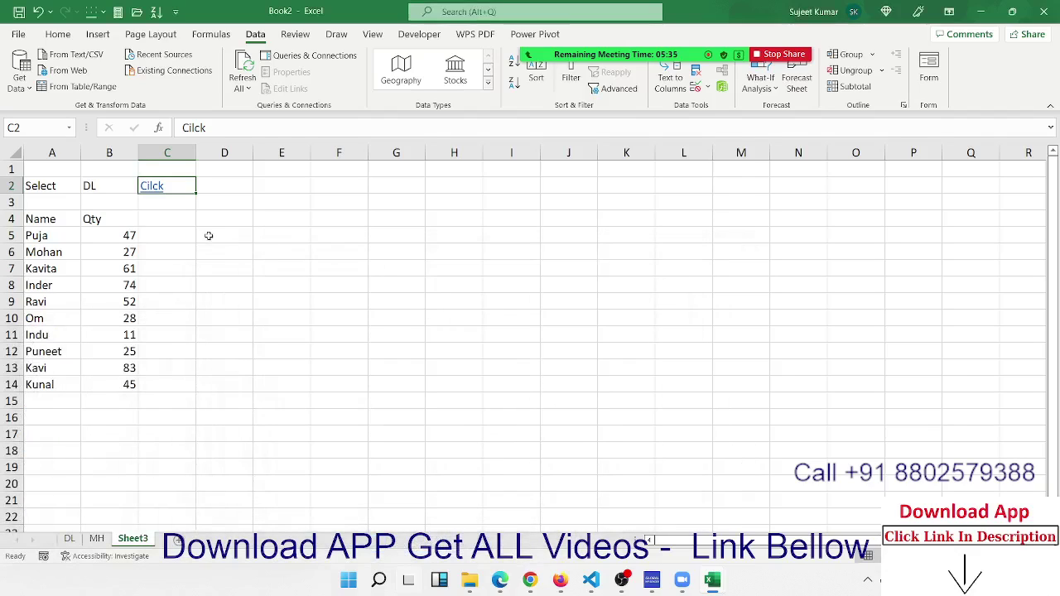
- Enter #DL!A1 in D2 and the formula =HYPERLINK(D2) in E2
{"action": "left_click", "coordinate": [233, 189]}
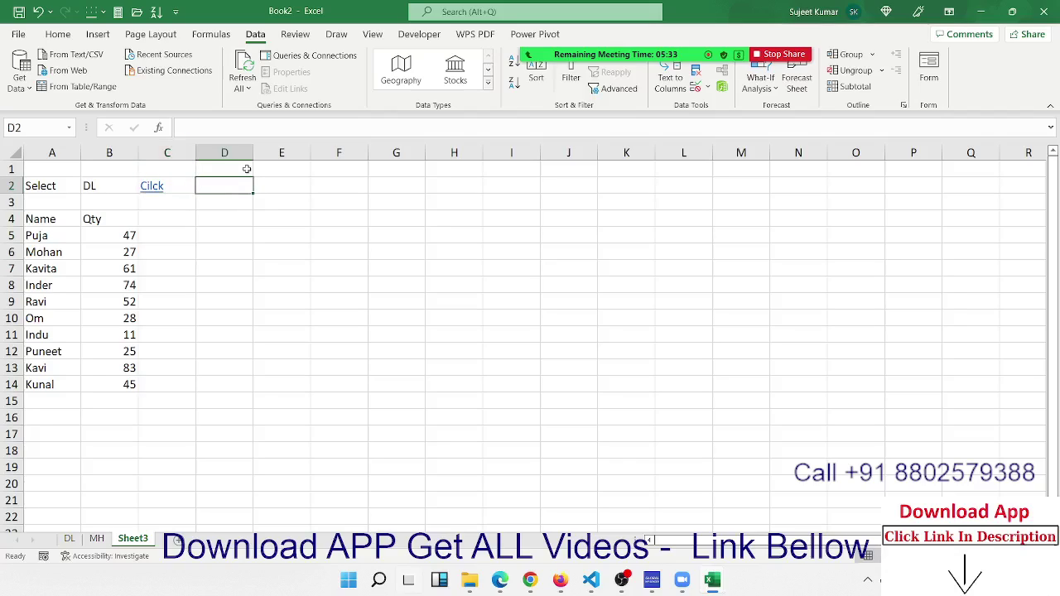
{"action": "type", "text": "#"}
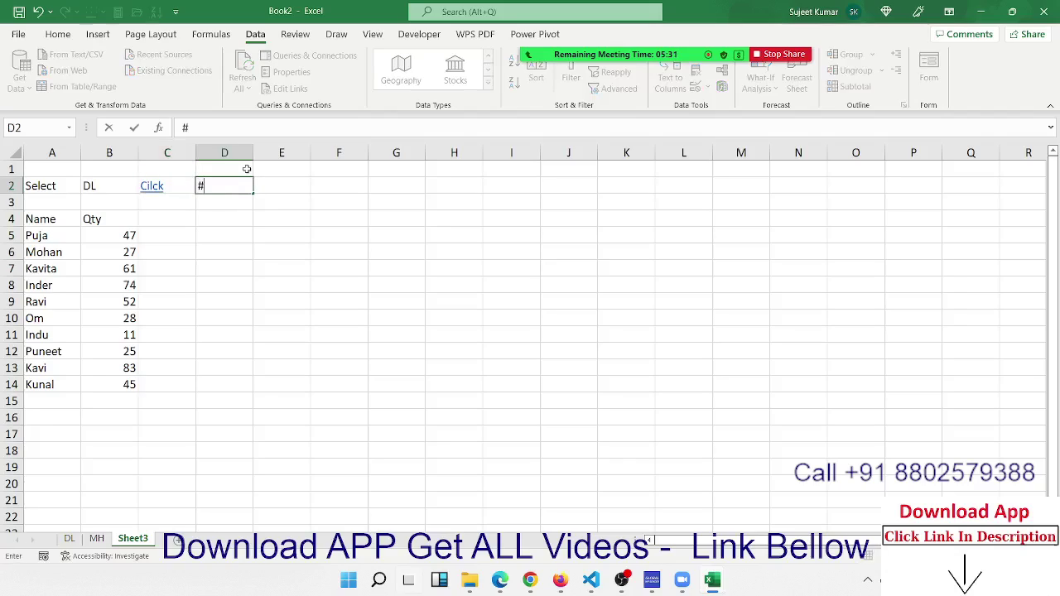
{"action": "type", "text": "DL!"}
{"action": "type", "text": "A1"}
{"action": "key", "text": "Tab"}
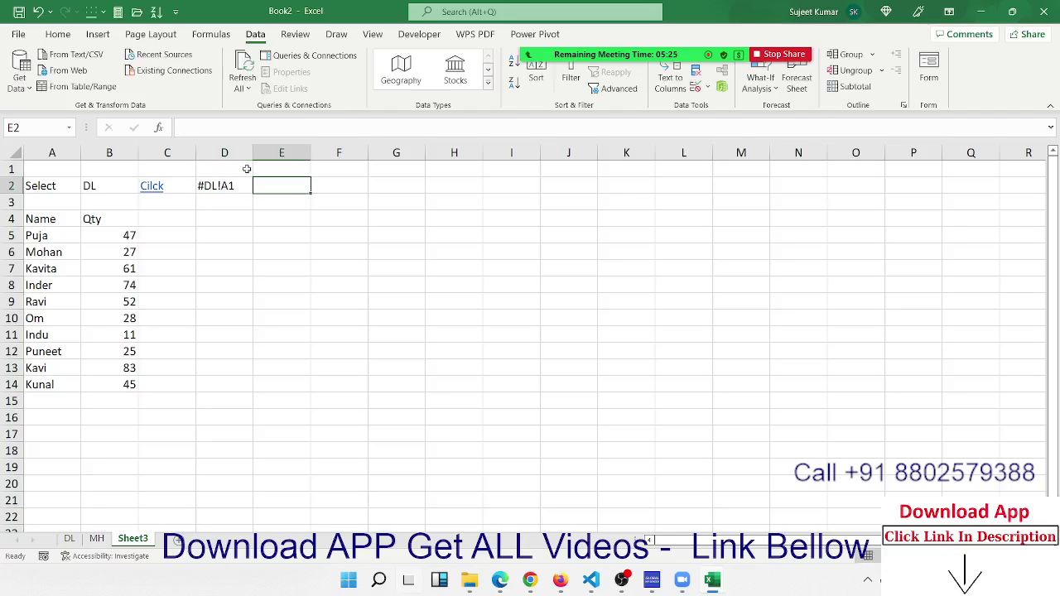
{"action": "type", "text": "=h"}
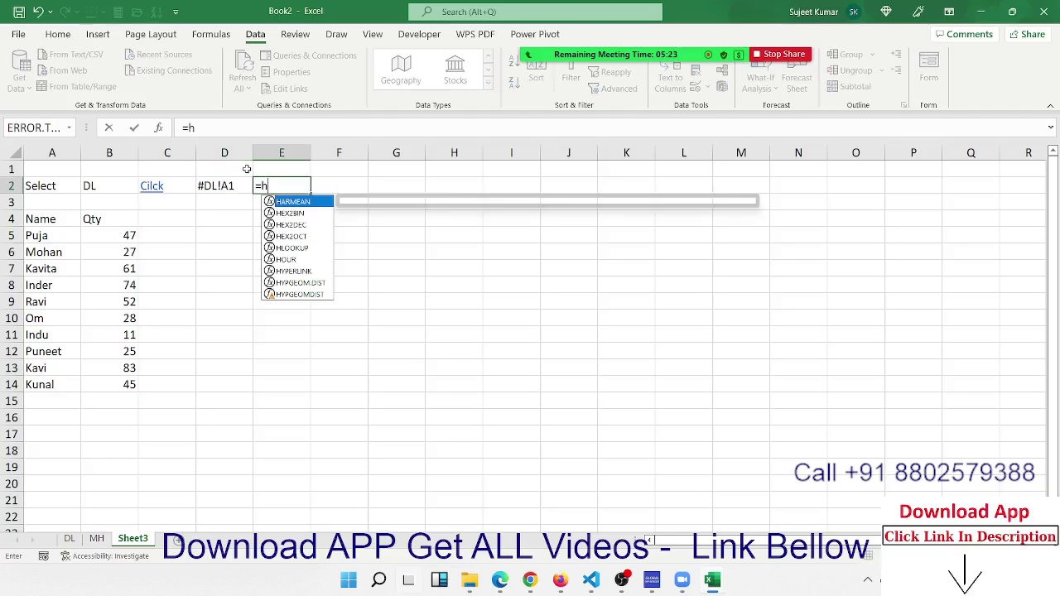
{"action": "type", "text": "y"}
{"action": "key", "text": "Tab"}
{"action": "key", "text": "Left"}
{"action": "type", "text": ")"}
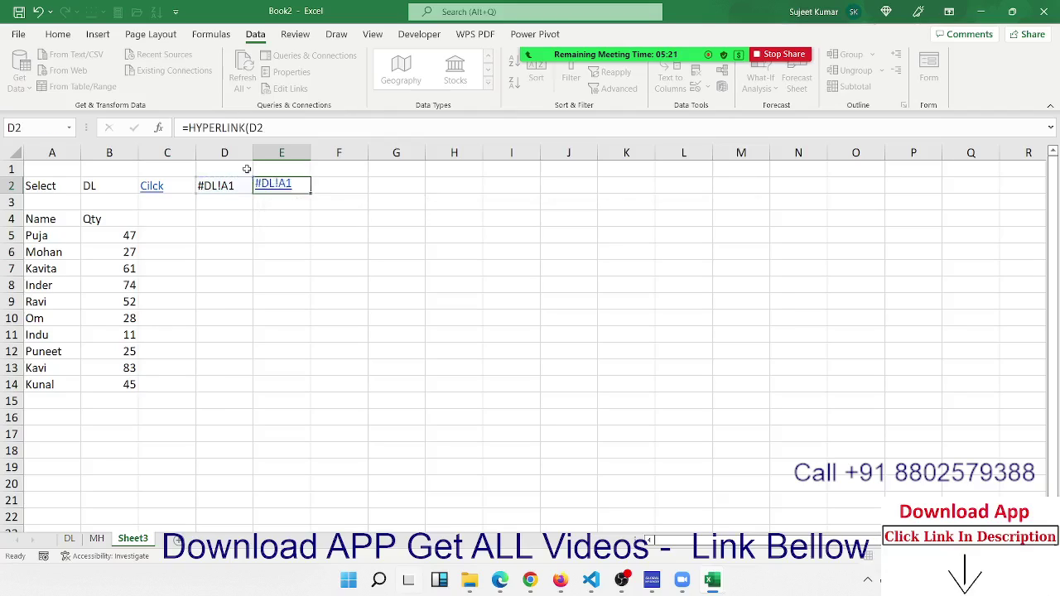
{"action": "key", "text": "Return"}
- Test E2's link to DL, return to Sheet3, and check B2's sheet list still shows DL
{"action": "left_click", "coordinate": [273, 187]}
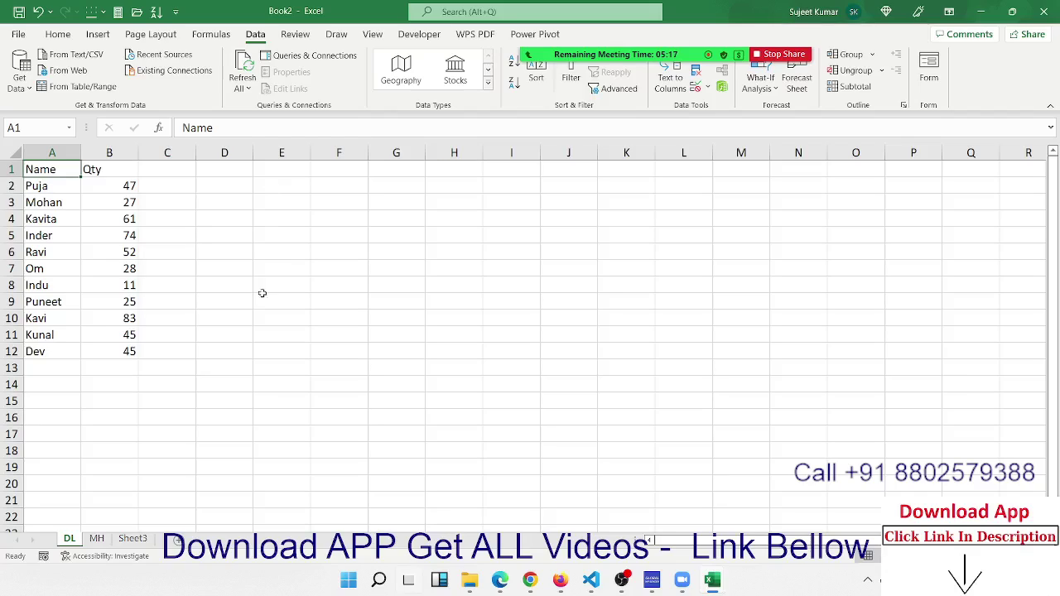
{"action": "left_click", "coordinate": [146, 543]}
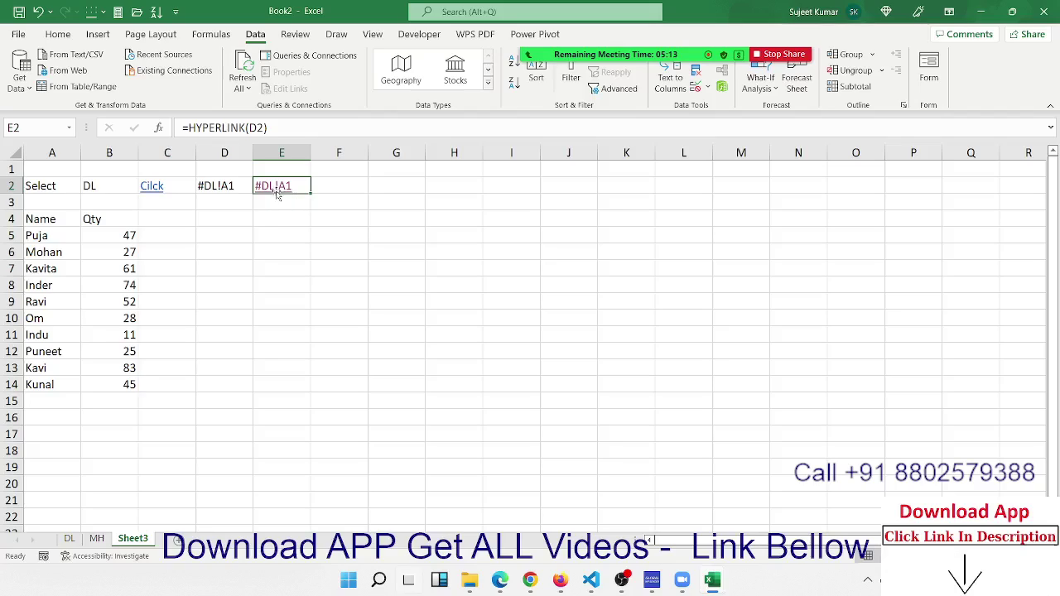
{"action": "left_click", "coordinate": [105, 190]}
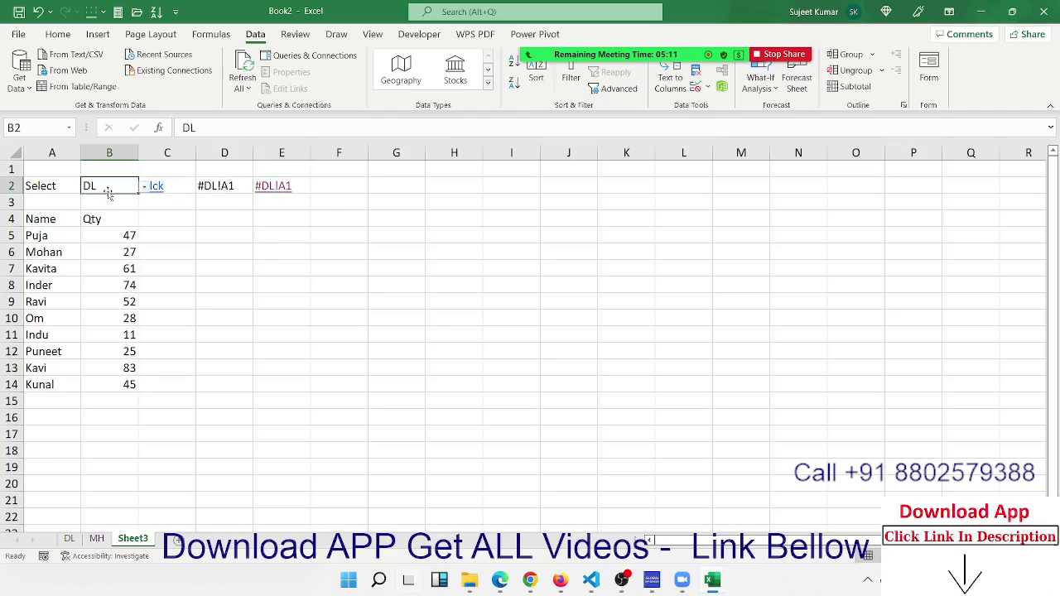
{"action": "left_click", "coordinate": [143, 189]}
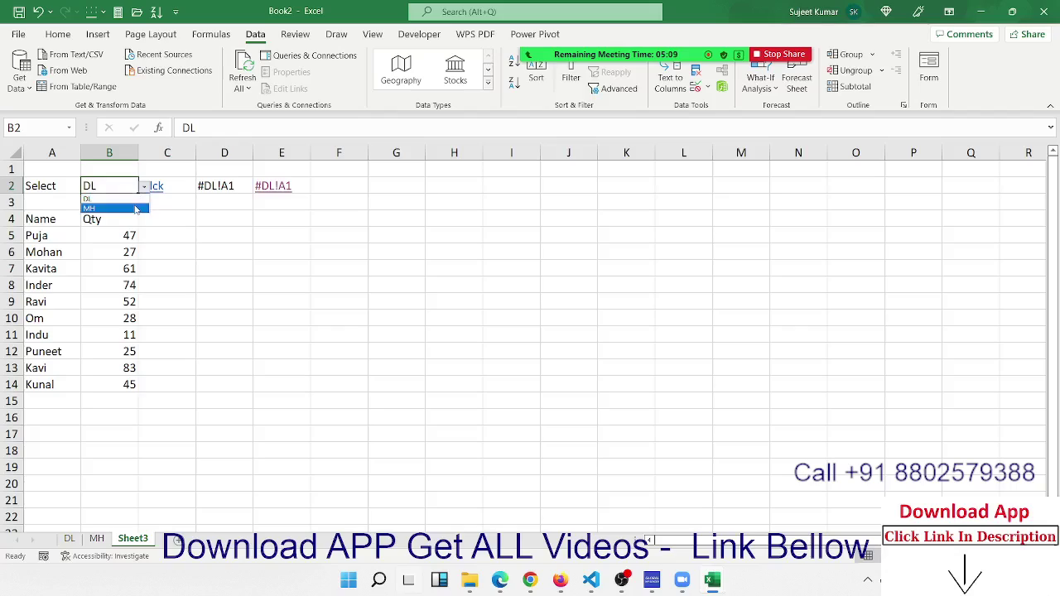
{"action": "left_click", "coordinate": [229, 183]}
{"action": "left_click", "coordinate": [224, 184]}
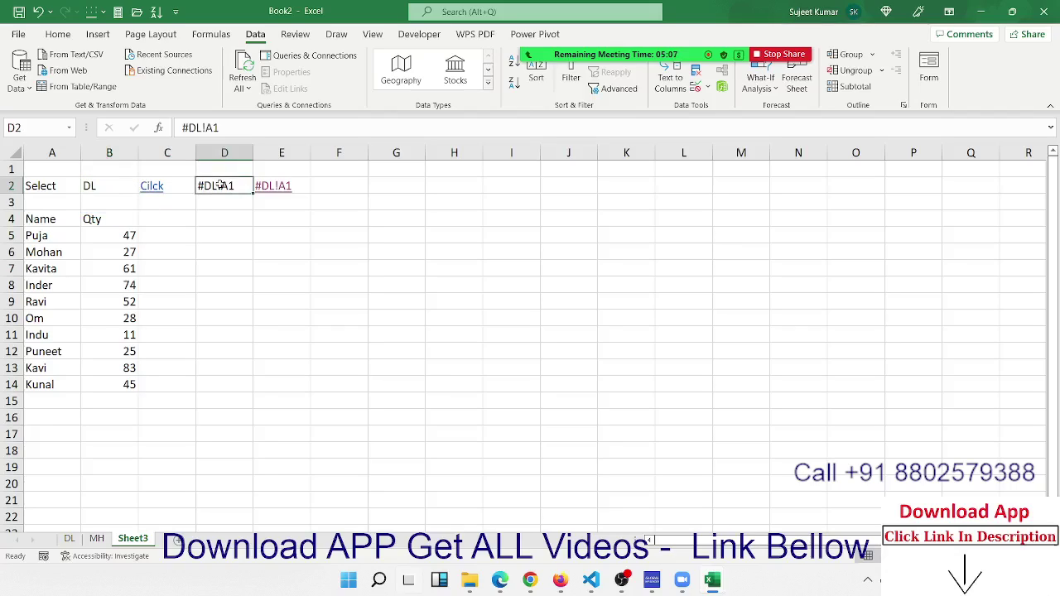
- Rewrite D2 as ="#"&B2&"!A1" so it uses the sheet chosen in B2
{"action": "double_click", "coordinate": [224, 186]}
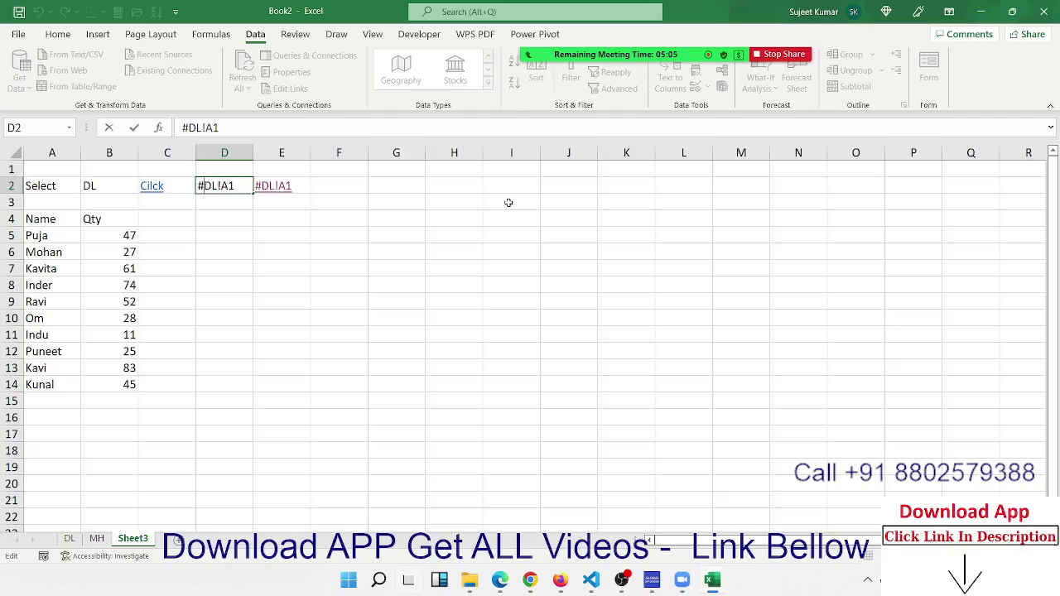
{"action": "type", "text": "\"#"}
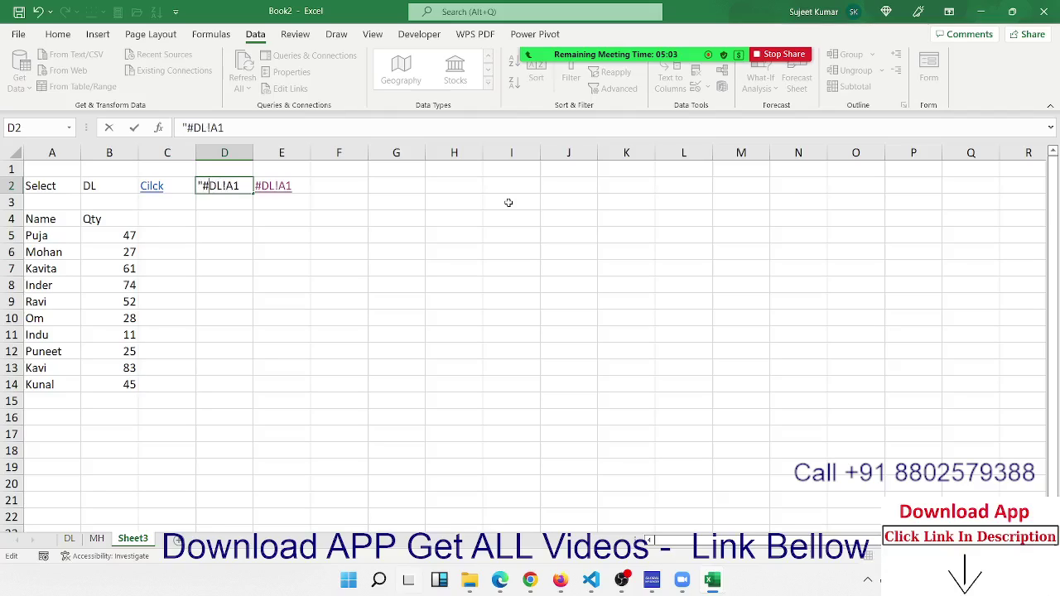
{"action": "type", "text": "\"&"}
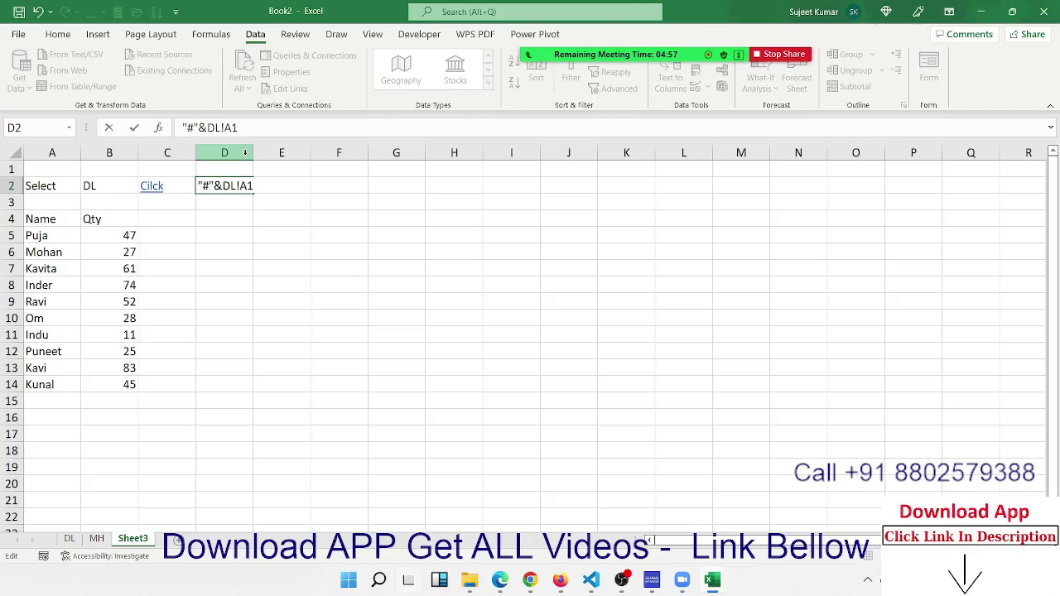
{"action": "key", "text": "Delete"}
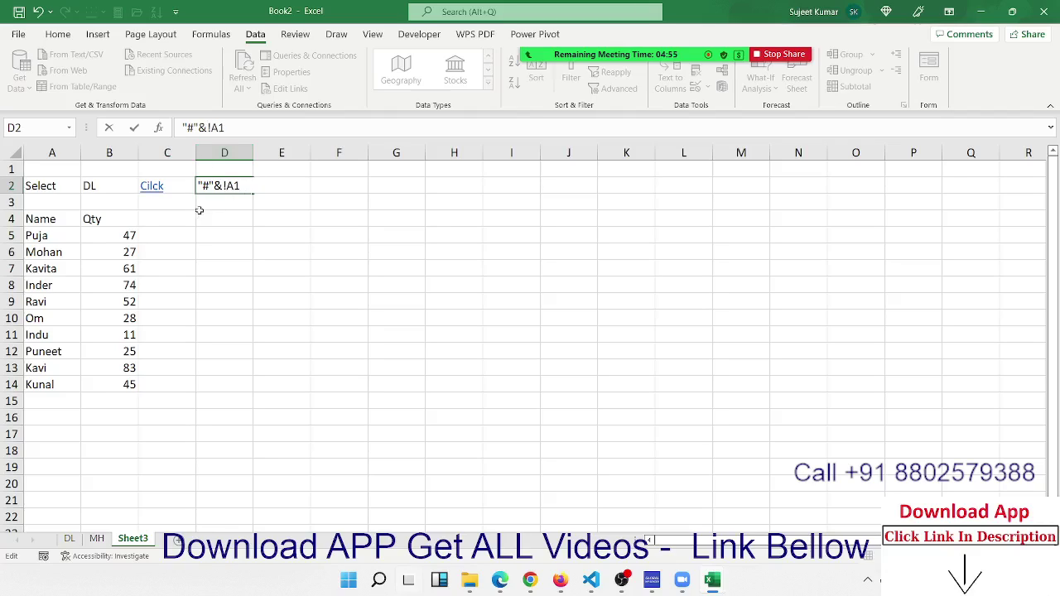
{"action": "left_click", "coordinate": [111, 187]}
{"action": "left_click", "coordinate": [219, 186]}
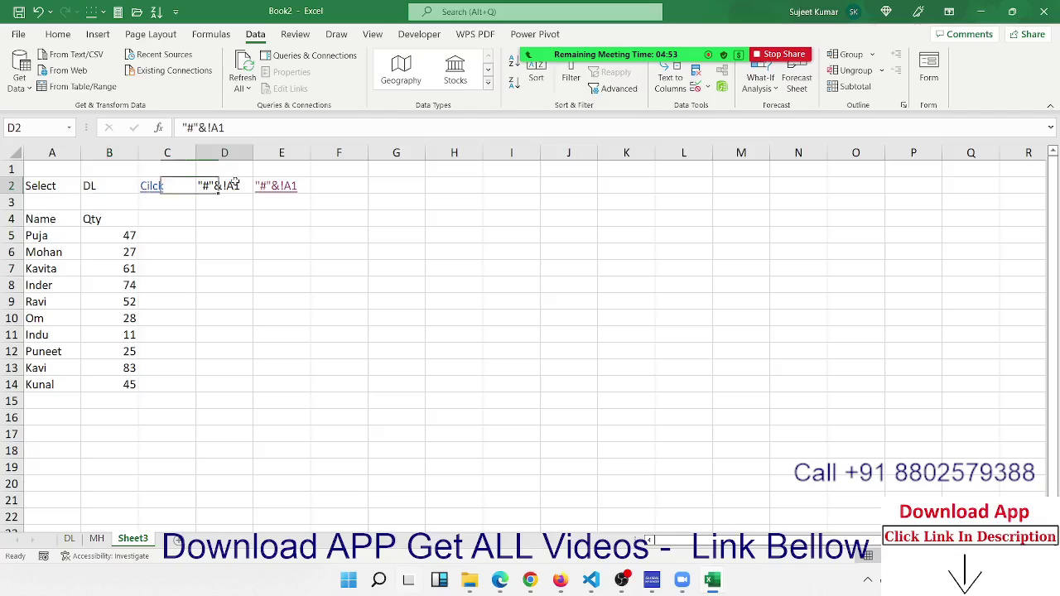
{"action": "left_click", "coordinate": [180, 126]}
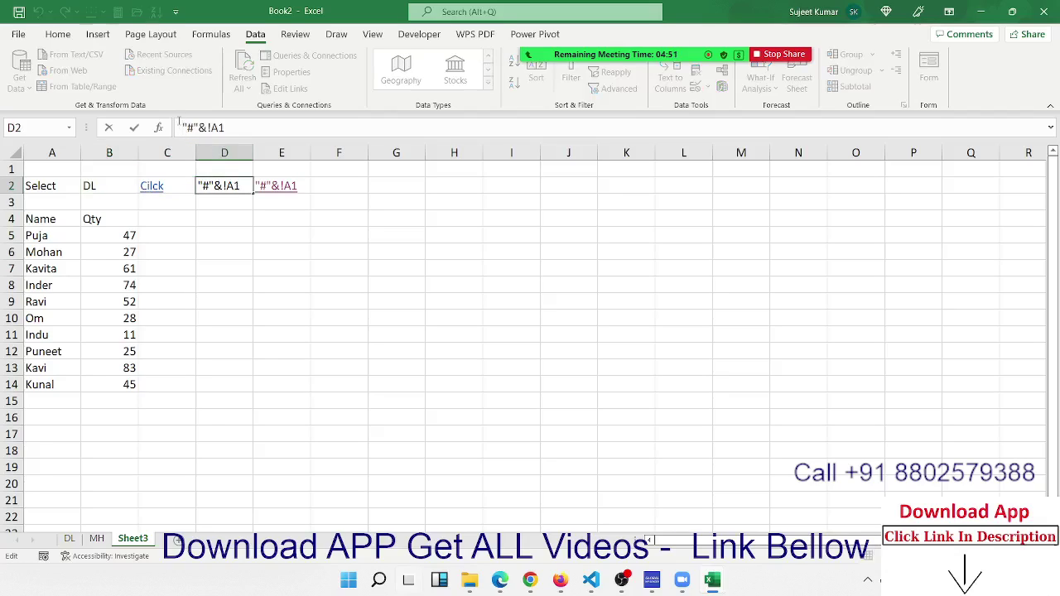
{"action": "type", "text": "="}
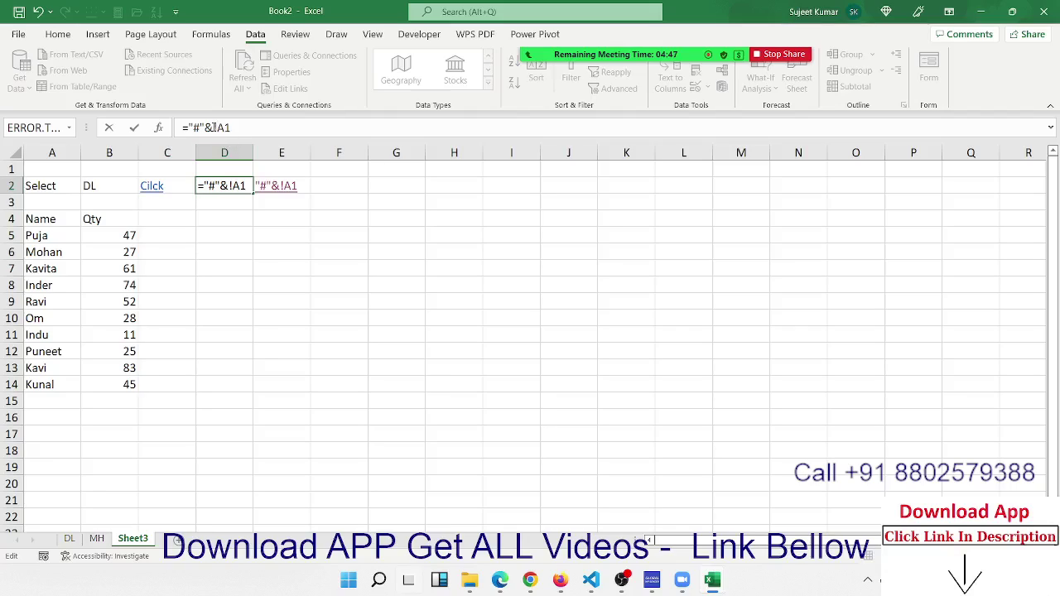
{"action": "left_click", "coordinate": [116, 188]}
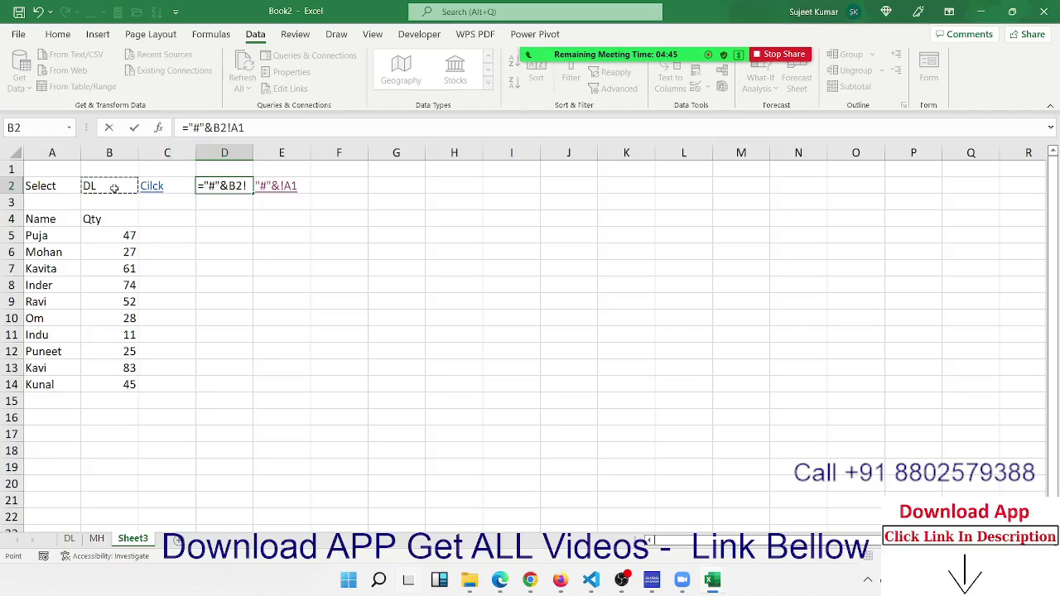
{"action": "type", "text": "&"}
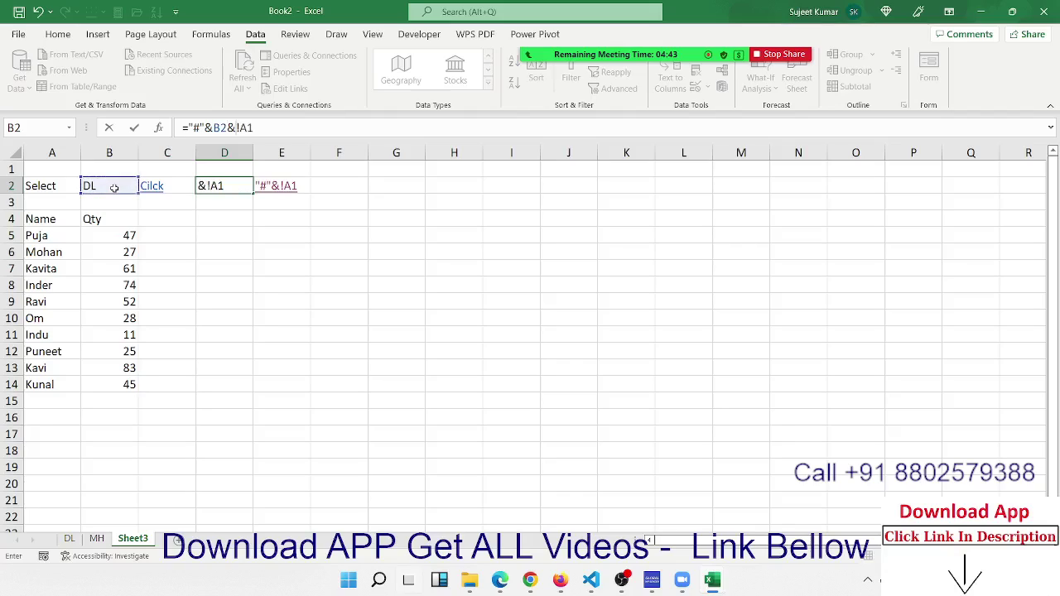
{"action": "type", "text": "\""}
{"action": "key", "text": "Return"}
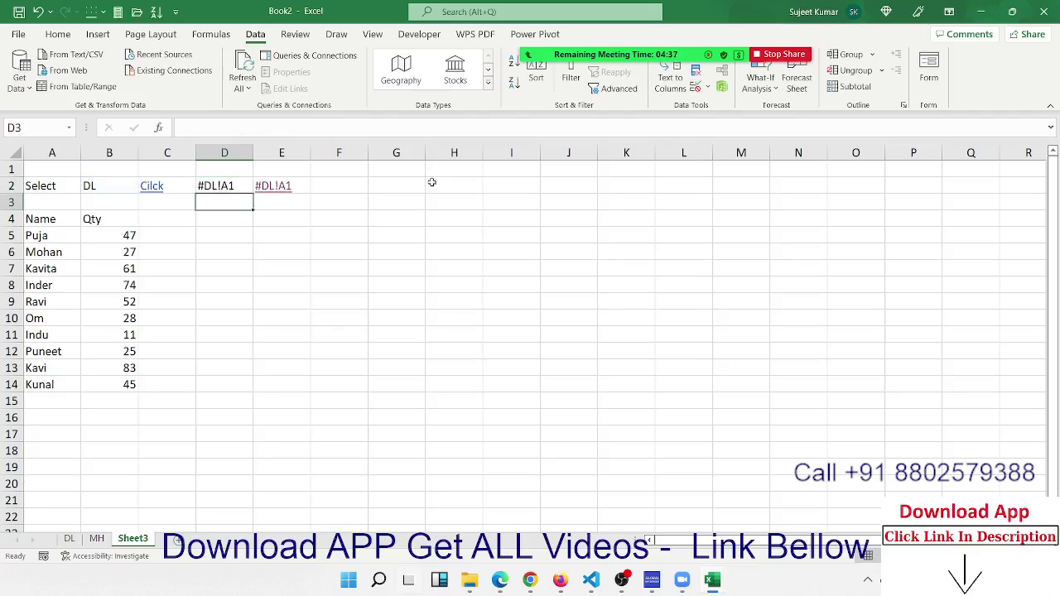
{"action": "key", "text": "Up"}
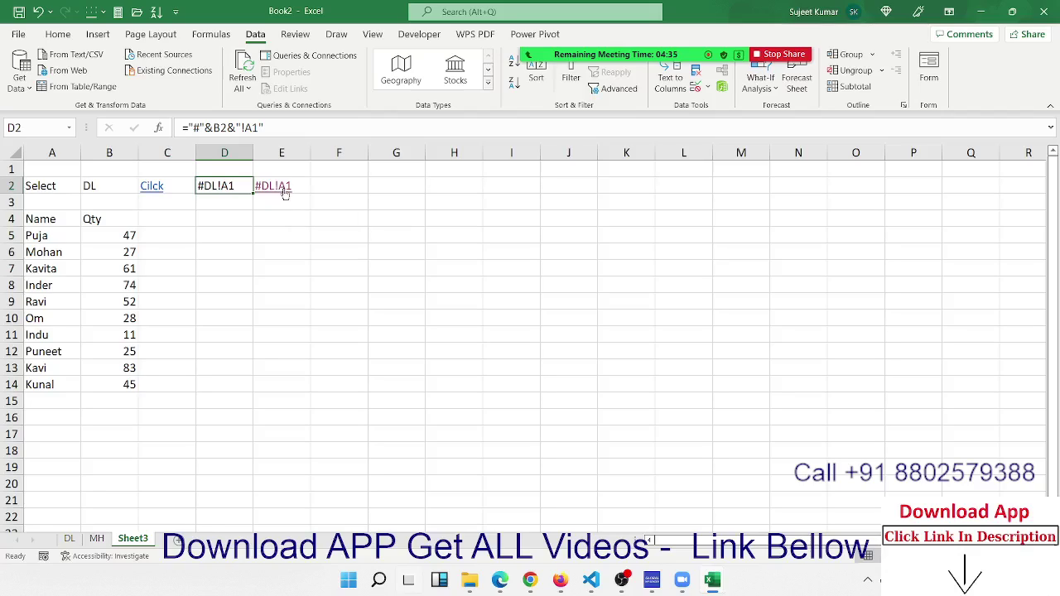
- Choose MH in B2, follow E2's link to MH, and return to Sheet3
{"action": "left_click", "coordinate": [108, 185]}
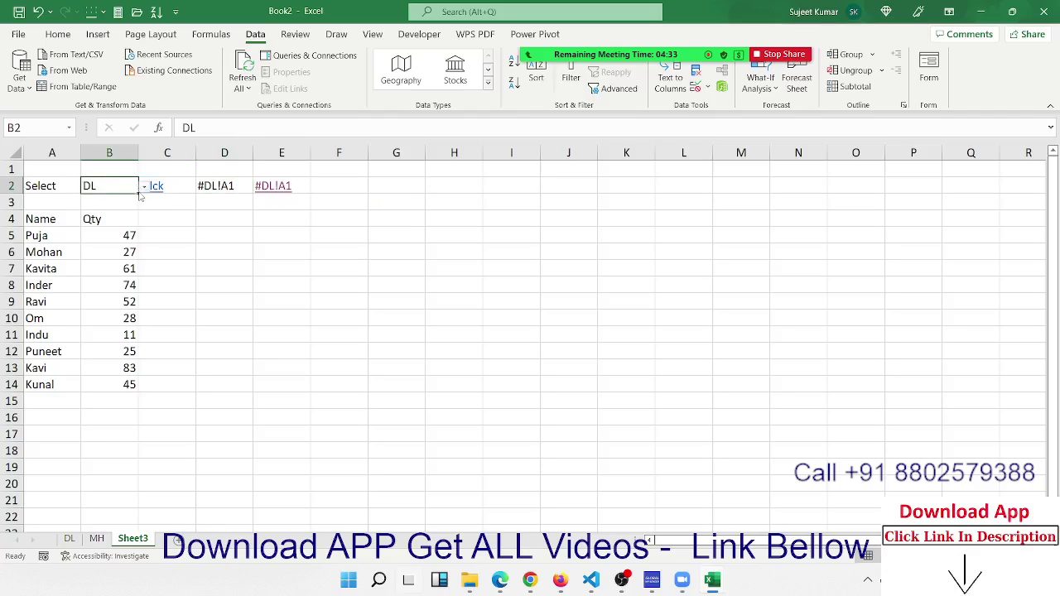
{"action": "left_click", "coordinate": [144, 186]}
{"action": "left_click", "coordinate": [124, 208]}
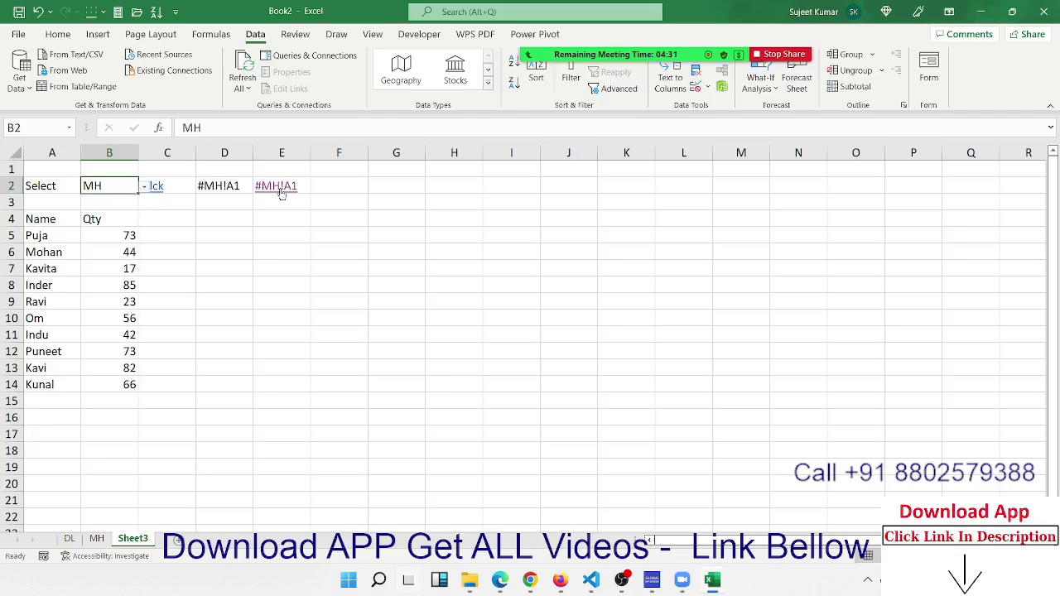
{"action": "left_click", "coordinate": [282, 188]}
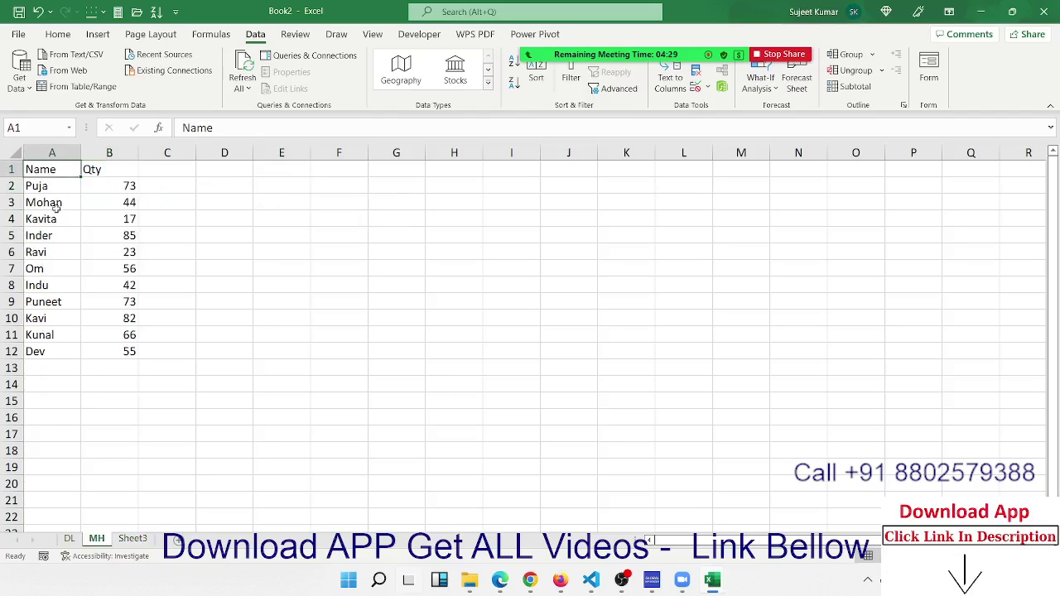
{"action": "left_click", "coordinate": [133, 540]}
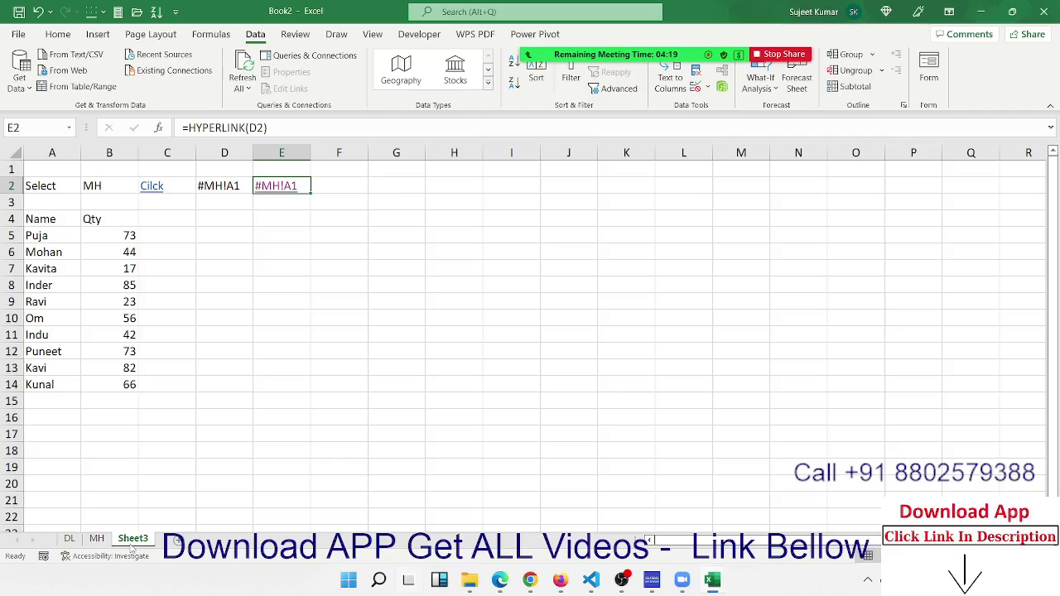
- Copy the Name/Qty table in A4:B14
{"action": "mouse_move", "coordinate": [141, 371]}
{"action": "left_mouse_down"}
{"action": "mouse_move", "coordinate": [116, 370]}
{"action": "mouse_move", "coordinate": [37, 219]}
{"action": "left_mouse_up"}
{"action": "left_click", "coordinate": [128, 385]}
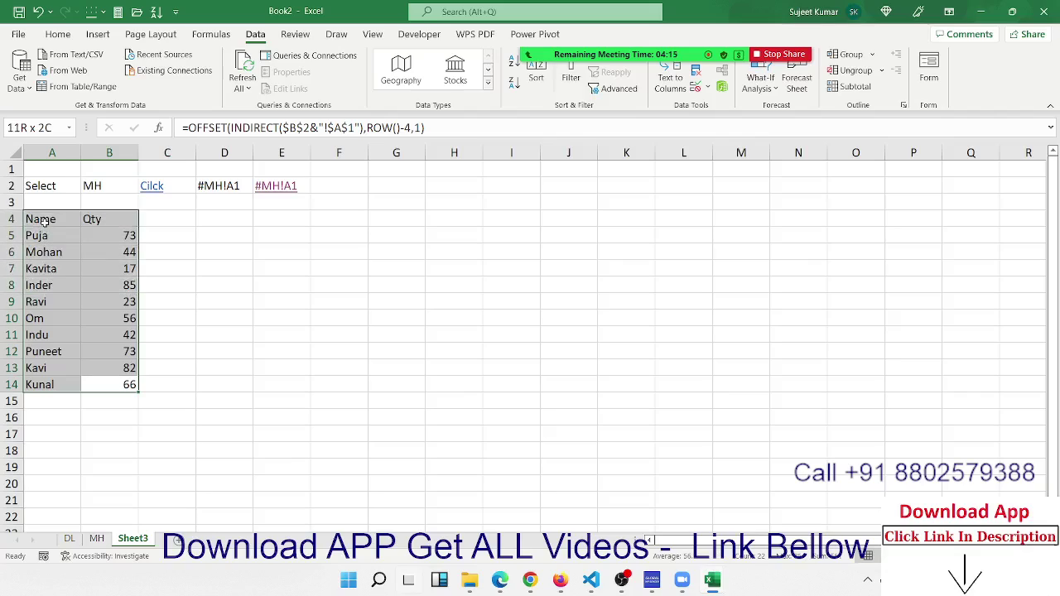
{"action": "key", "text": "ctrl+c"}
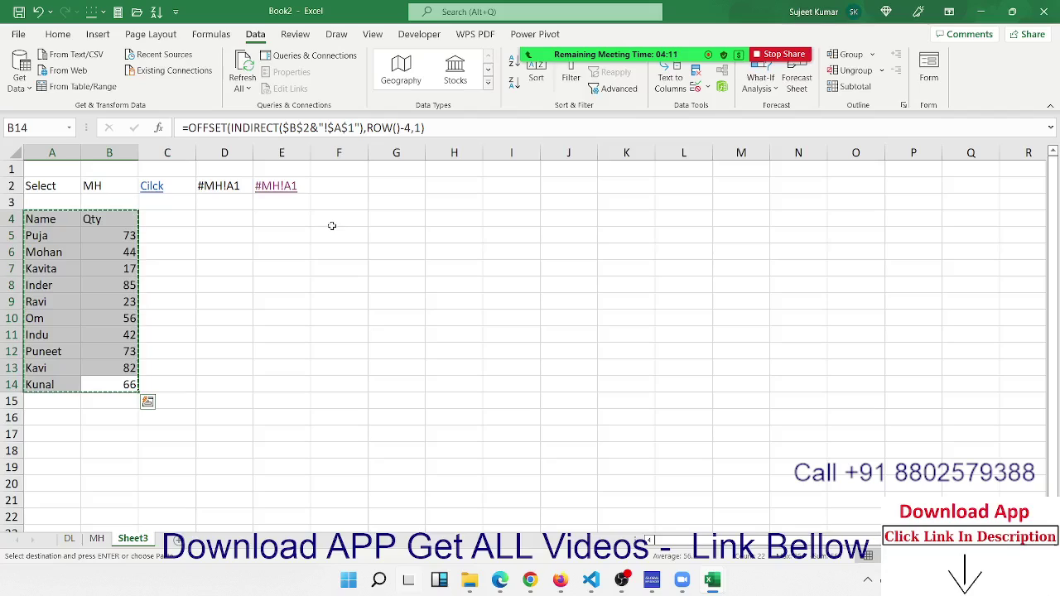
- Open Paste Special at F4, cancel it, and begin a =tr formula in F4
{"action": "right_click", "coordinate": [334, 223]}
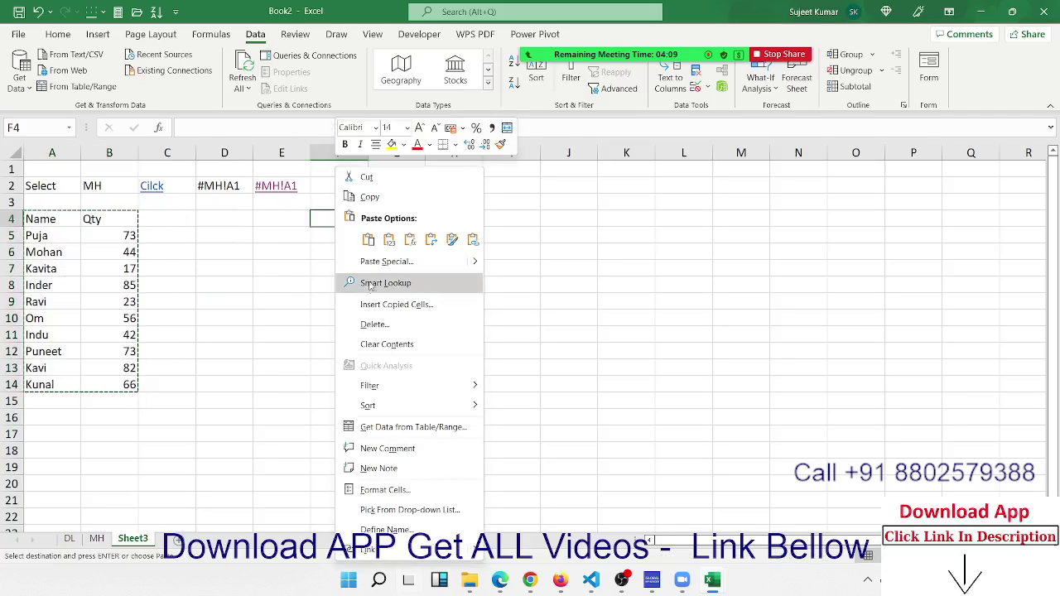
{"action": "left_click", "coordinate": [376, 264]}
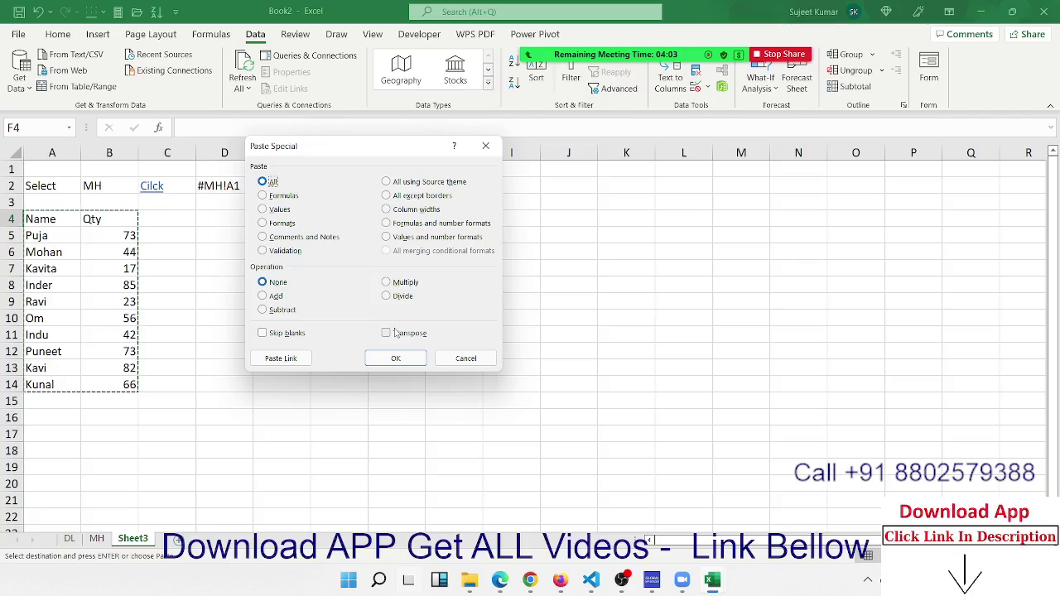
{"action": "key", "text": "Escape"}
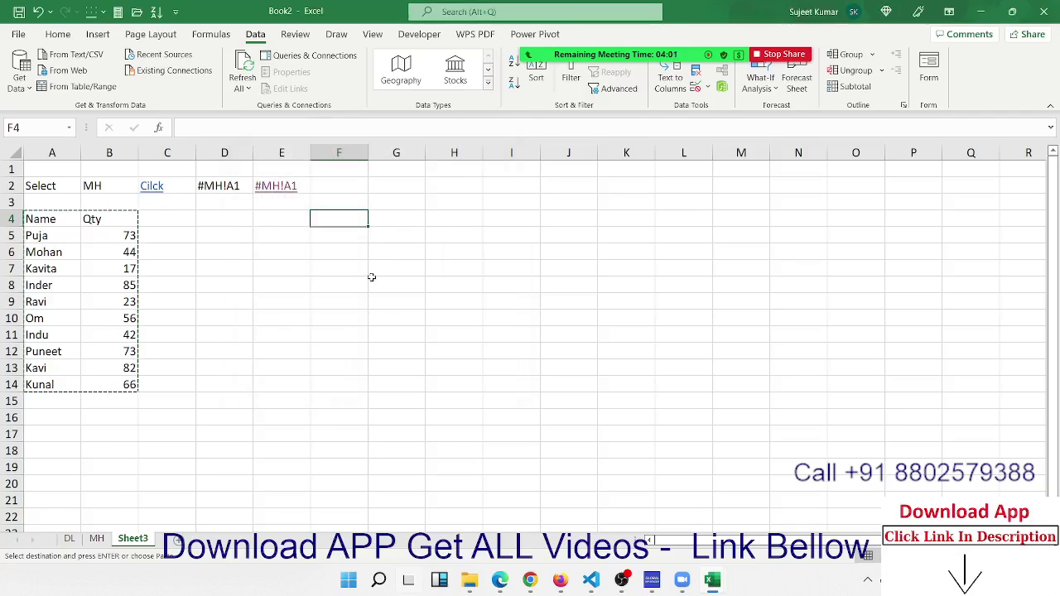
{"action": "type", "text": "=tr"}
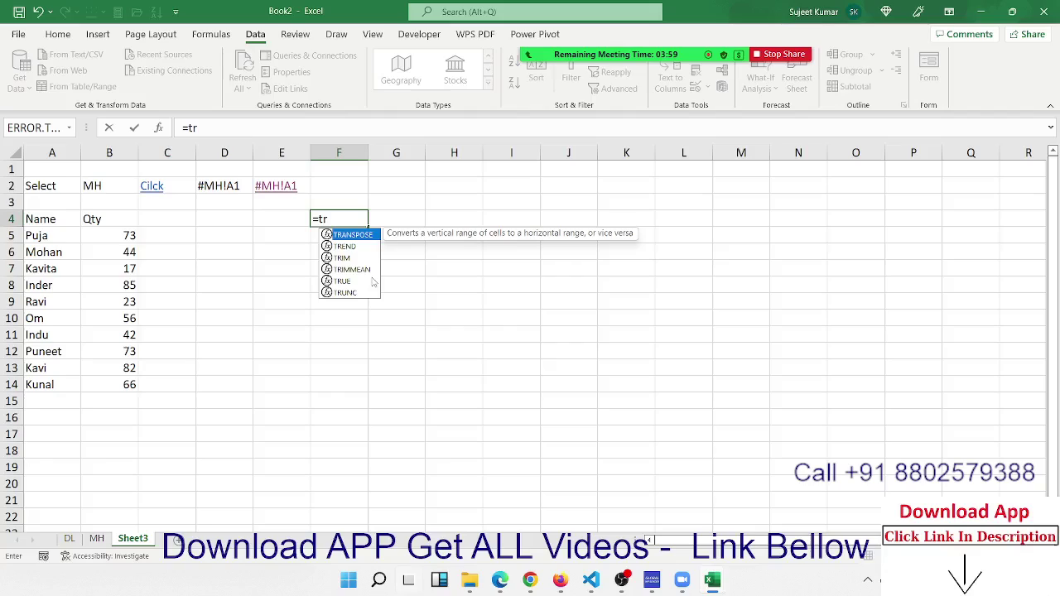
- Complete =TRANSPOSE(A4:B14) in F4 so the Name/Qty table spills across F4:P5
{"action": "key", "text": "Tab"}
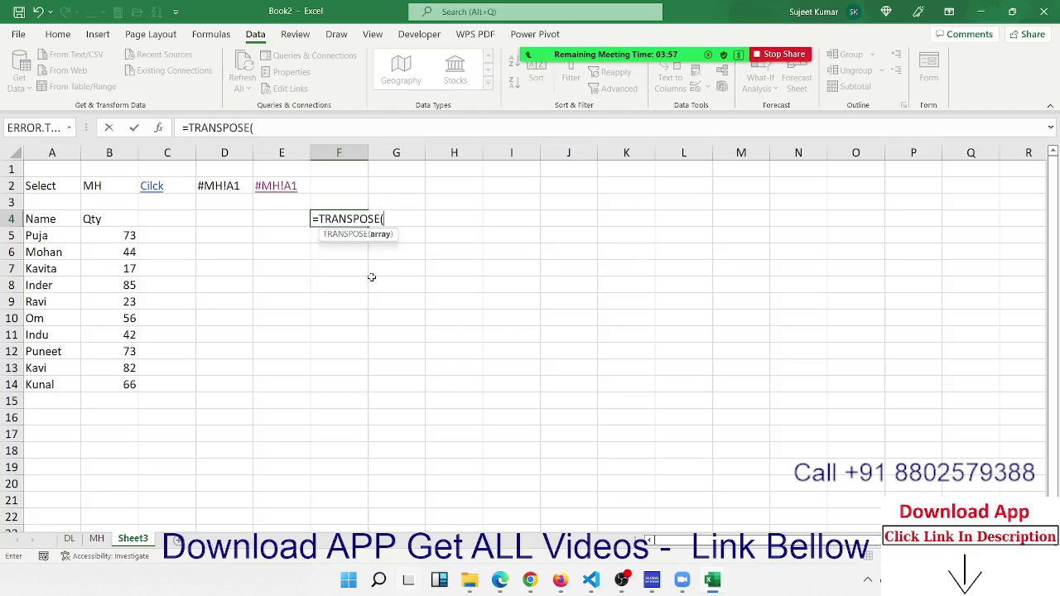
{"action": "key", "text": "Left"}
{"action": "key", "text": "Left"}
{"action": "key", "text": "Left"}
{"action": "key", "text": "Left"}
{"action": "key", "text": "Left"}
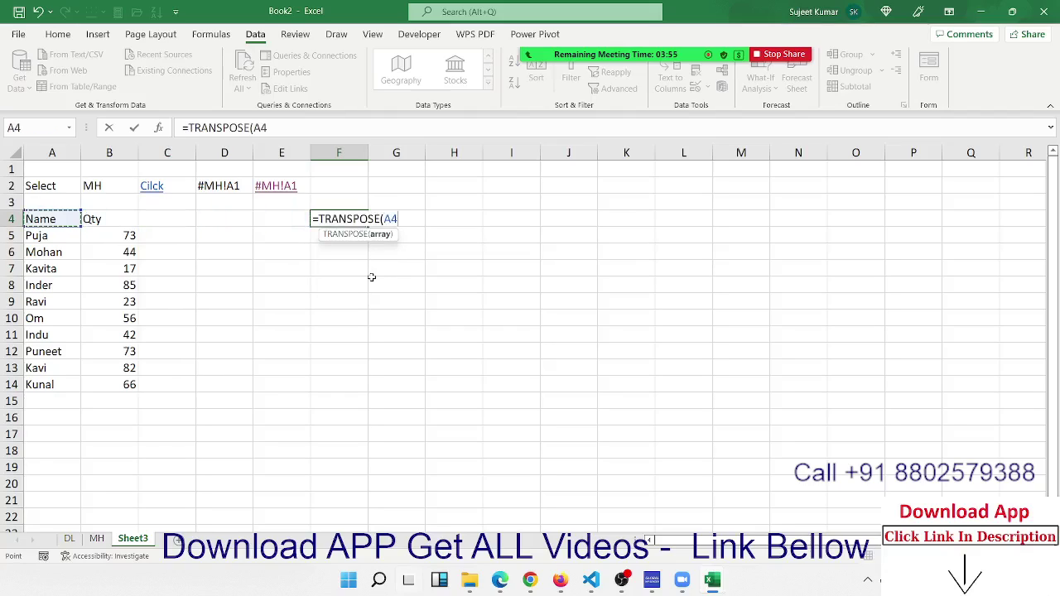
{"action": "key", "text": "shift+Right"}
{"action": "key", "text": "ctrl+shift+Down"}
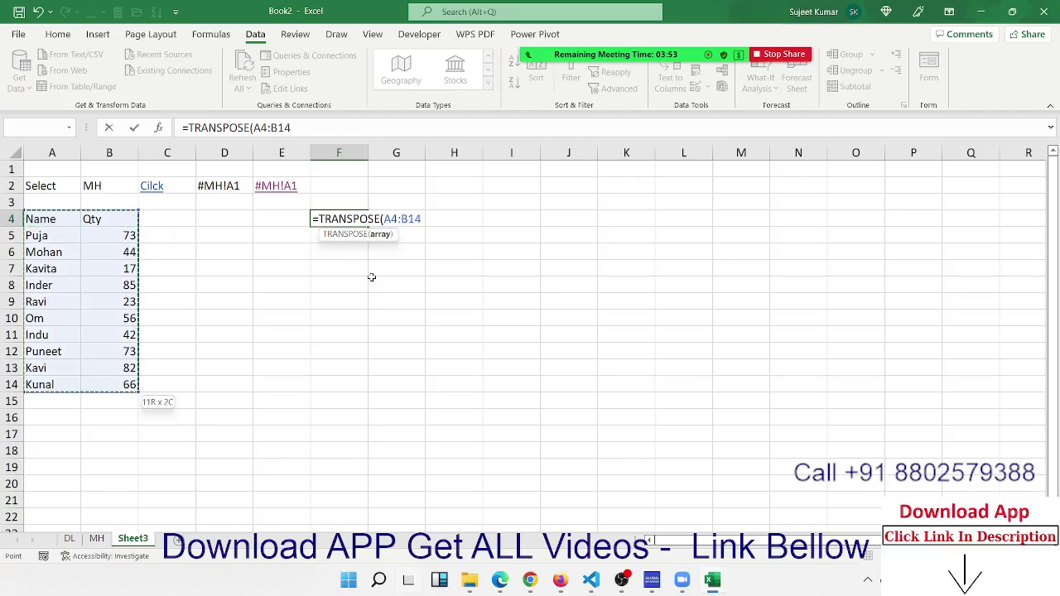
{"action": "key", "text": "Return"}
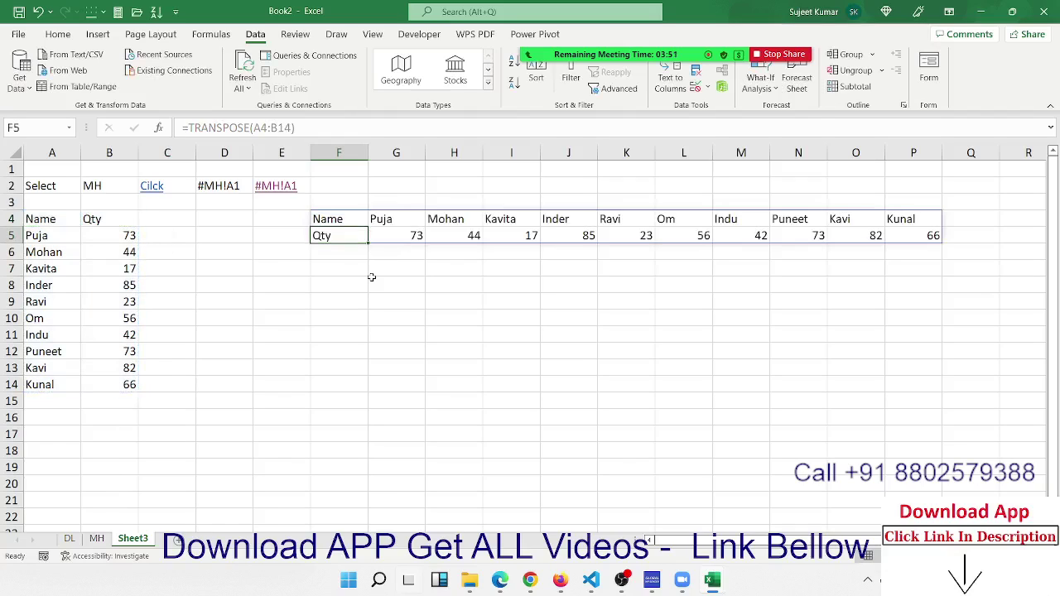
{"action": "key", "text": "Up"}
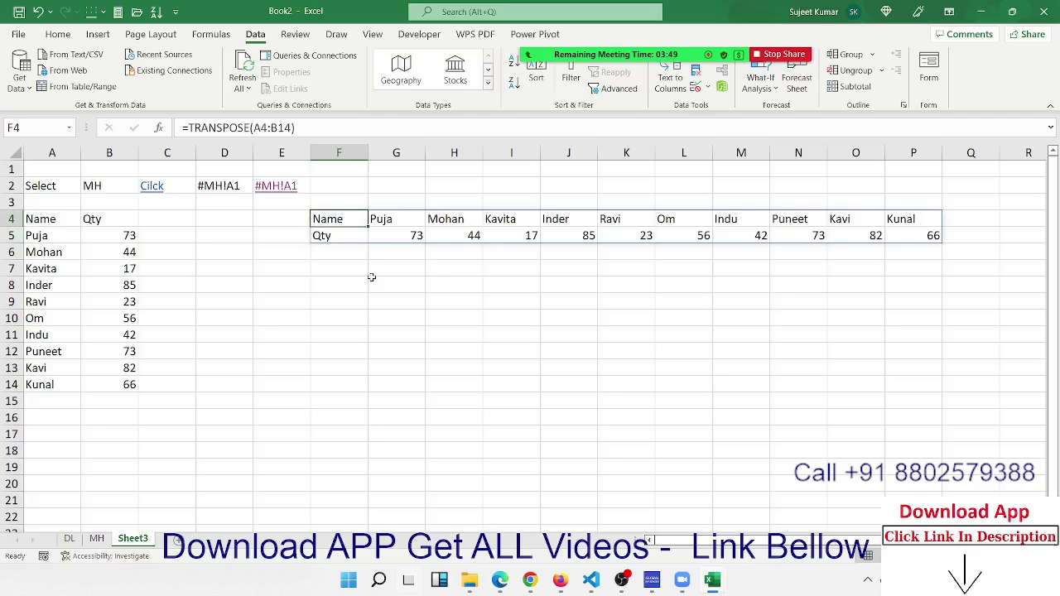
{"action": "key", "text": "Down"}
{"action": "key", "text": "Left"}
{"action": "key", "text": "Left"}
{"action": "key", "text": "Left"}
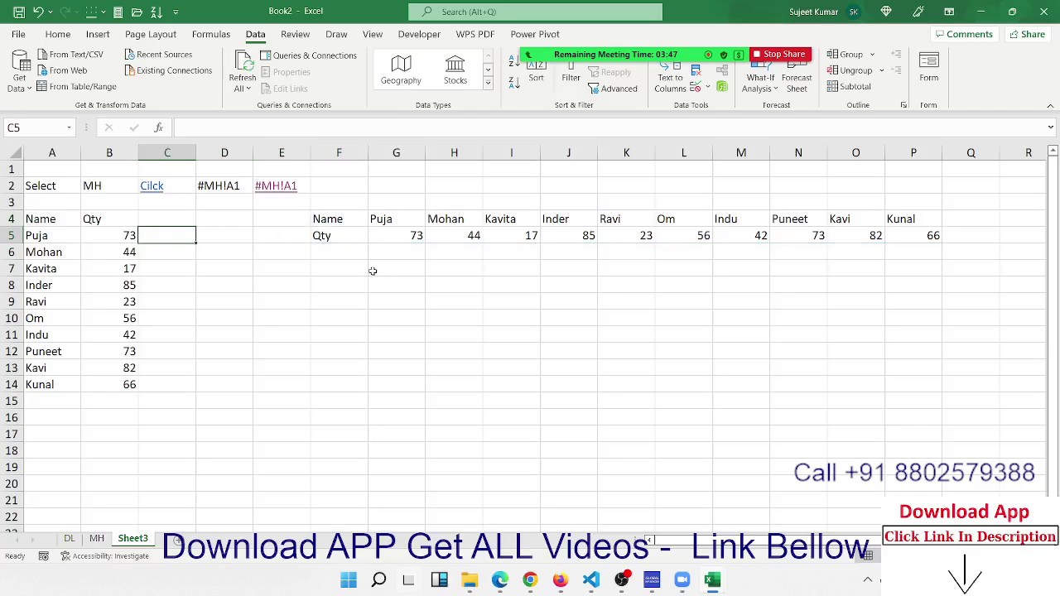
{"action": "left_click", "coordinate": [107, 184]}
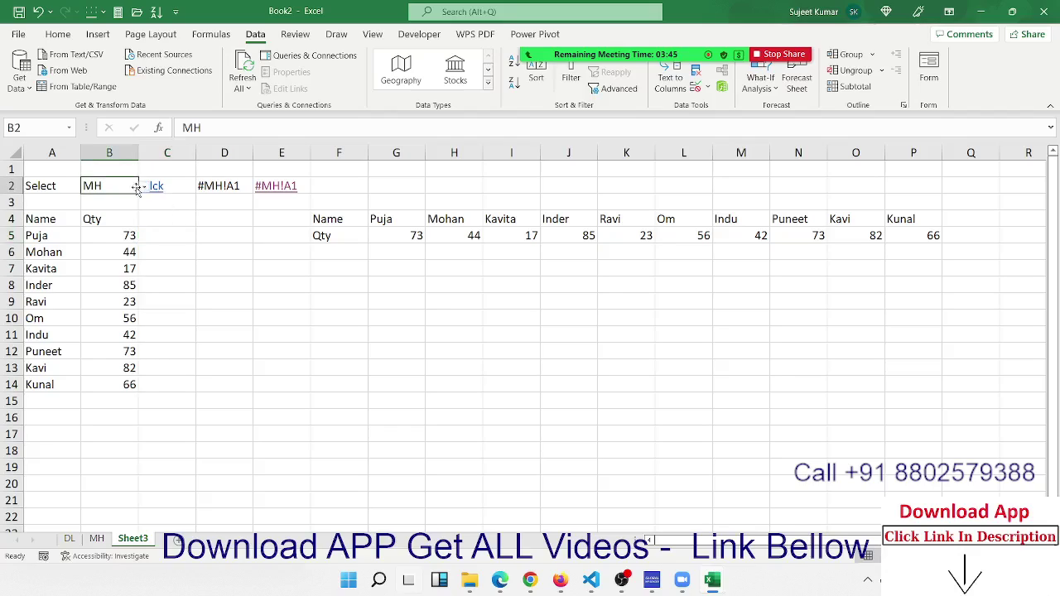
{"action": "left_click", "coordinate": [144, 186]}
{"action": "left_click", "coordinate": [137, 196]}
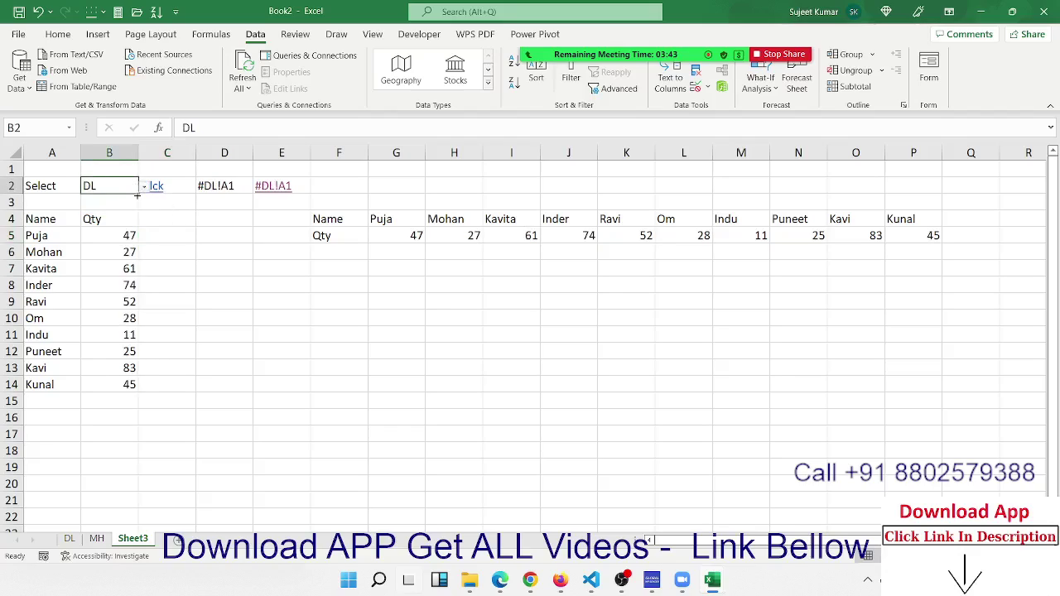
{"action": "left_click", "coordinate": [144, 186]}
{"action": "left_click", "coordinate": [138, 207]}
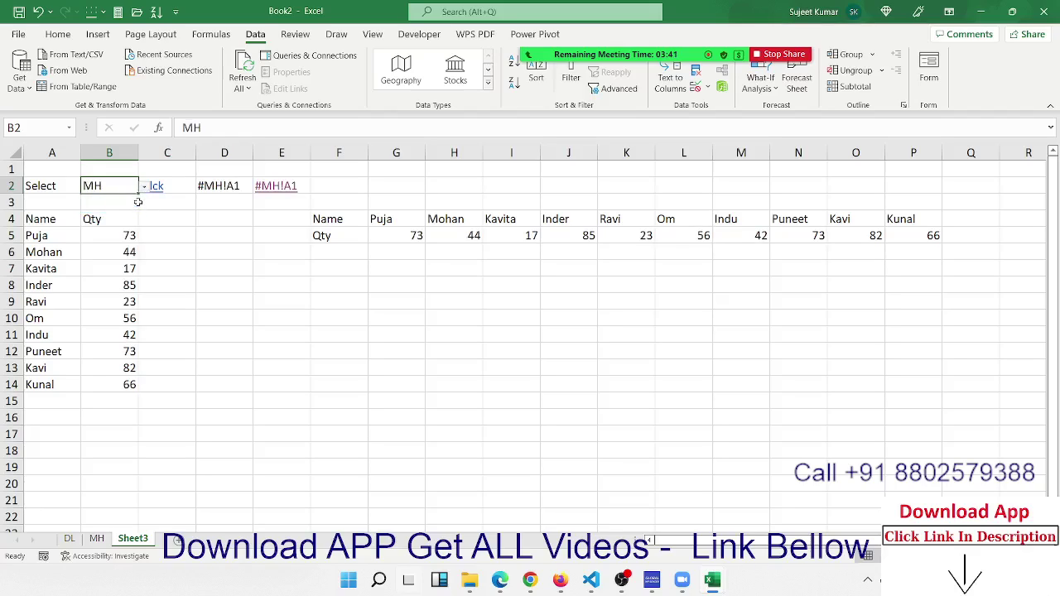
{"action": "left_click", "coordinate": [144, 186]}
{"action": "left_click", "coordinate": [138, 196]}
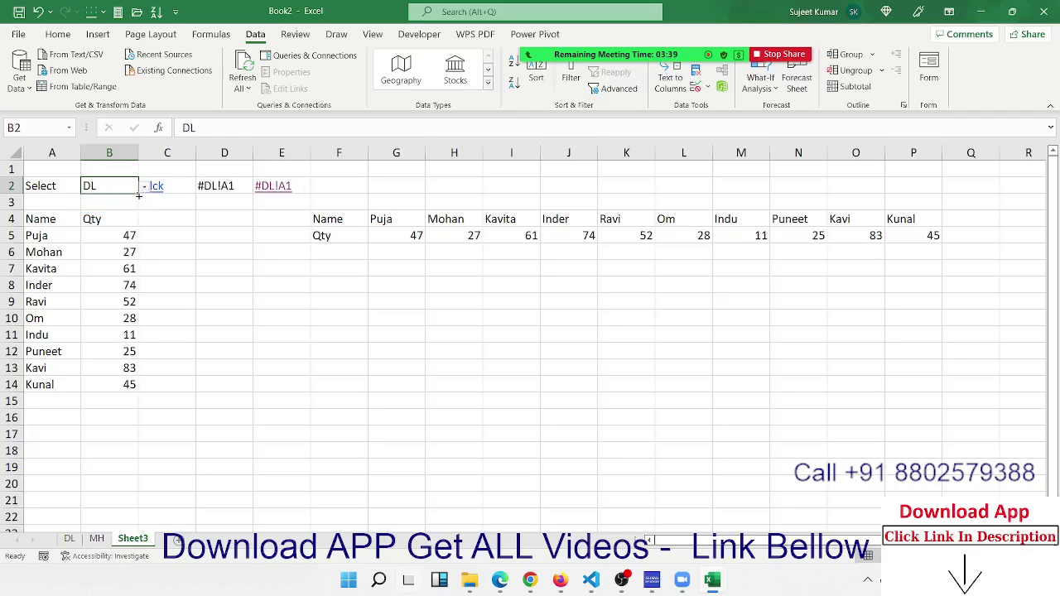
{"action": "left_click", "coordinate": [144, 187]}
{"action": "left_click", "coordinate": [139, 207]}
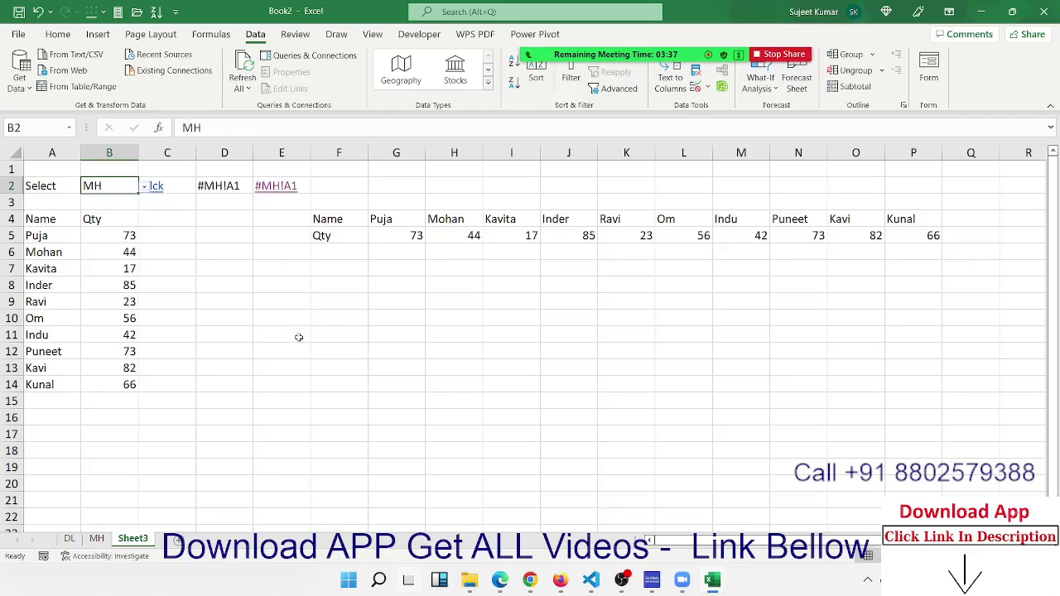
{"action": "left_click", "coordinate": [317, 349]}
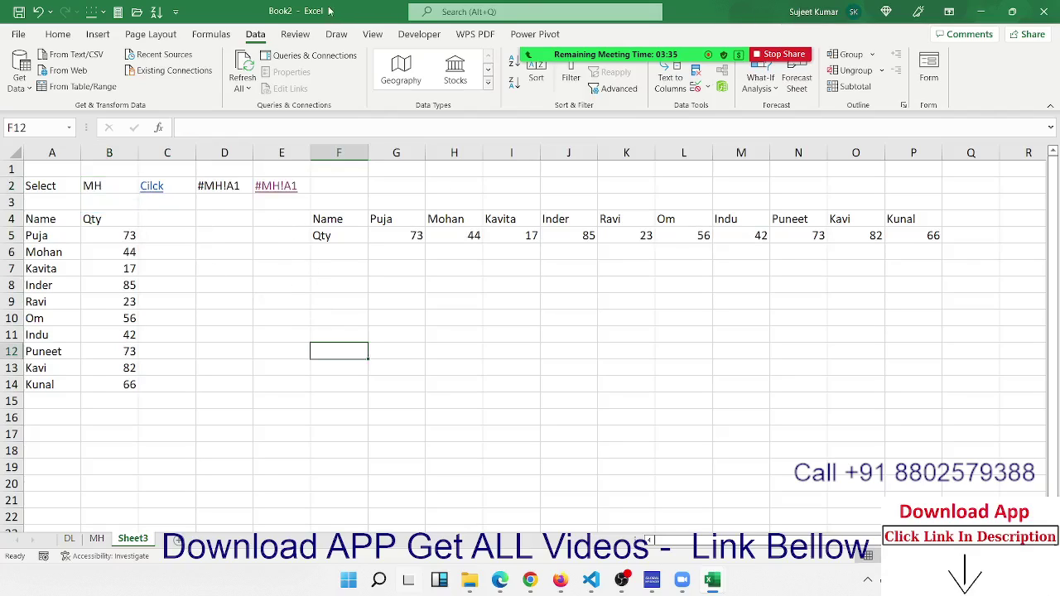
- Browse the Lookup & Reference function list on the Formulas tab, then close it
{"action": "left_click", "coordinate": [231, 37]}
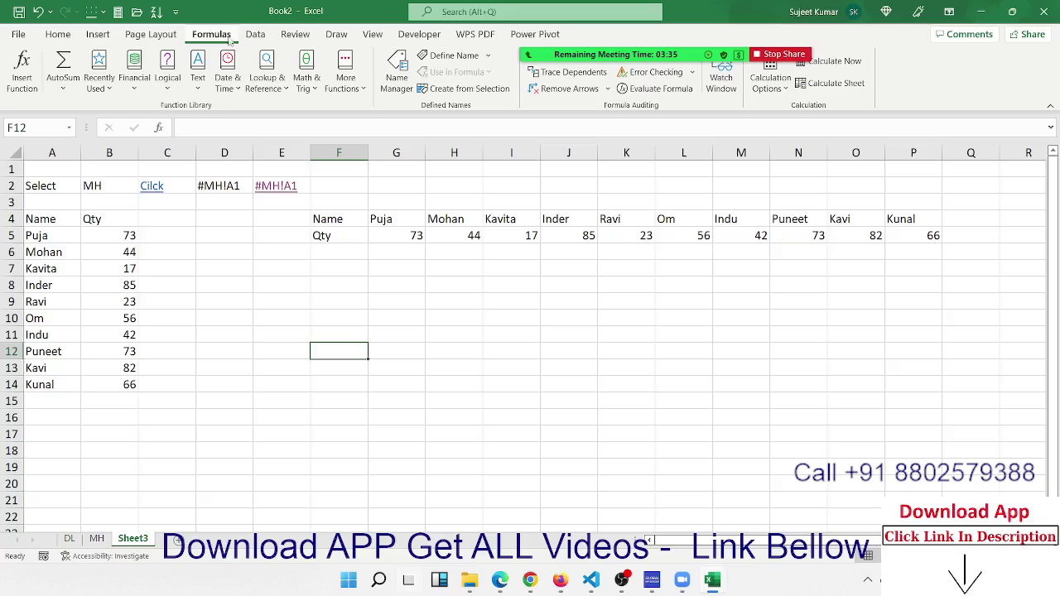
{"action": "left_click", "coordinate": [266, 83]}
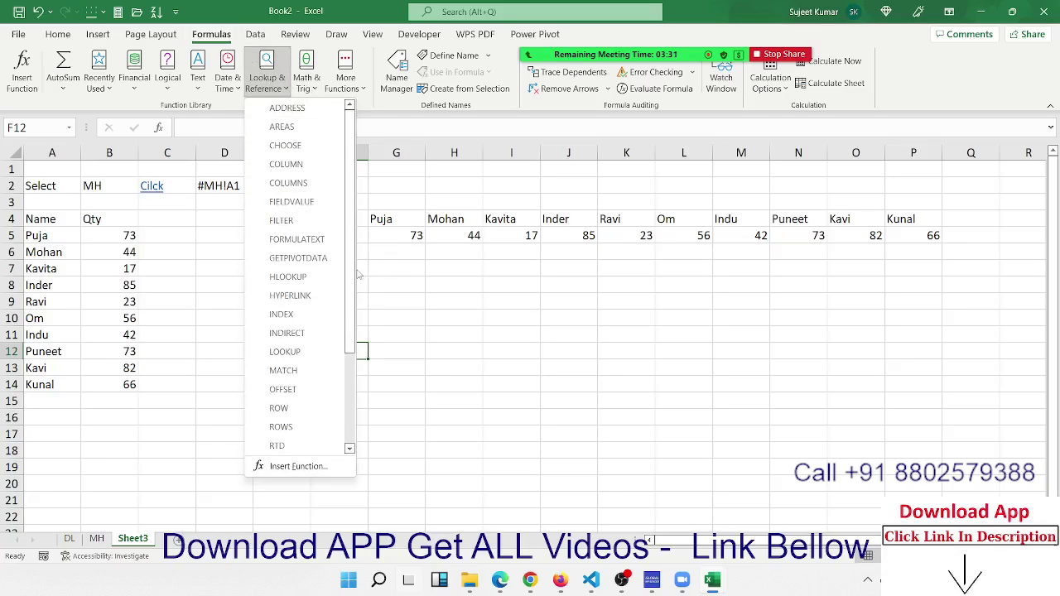
{"action": "mouse_move", "coordinate": [349, 271]}
{"action": "left_mouse_down"}
{"action": "mouse_move", "coordinate": [354, 356]}
{"action": "mouse_move", "coordinate": [350, 305]}
{"action": "left_mouse_up"}
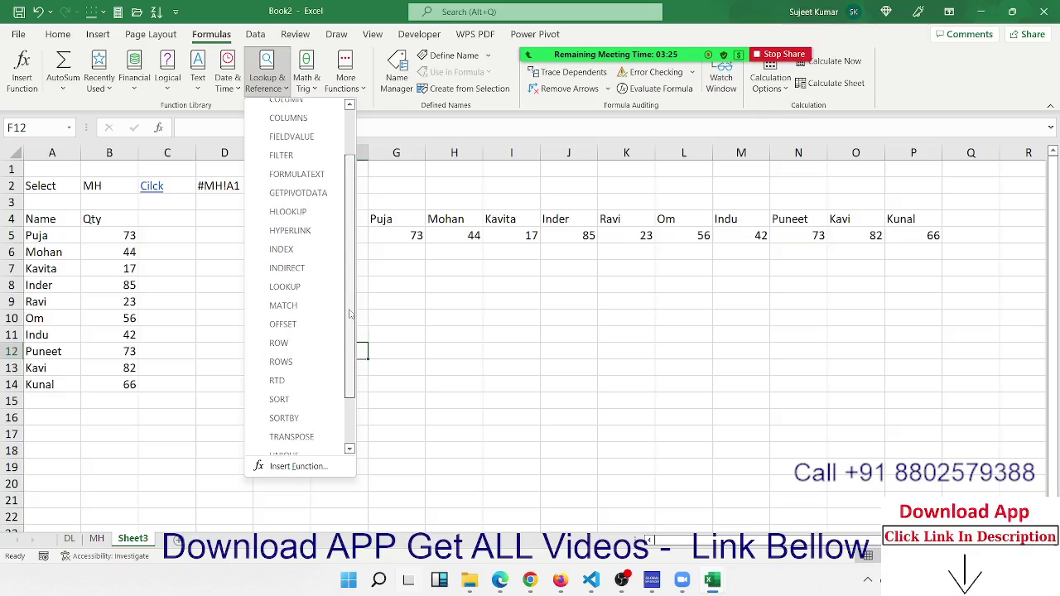
{"action": "left_click_drag", "start_coordinate": [349, 302], "coordinate": [351, 249]}
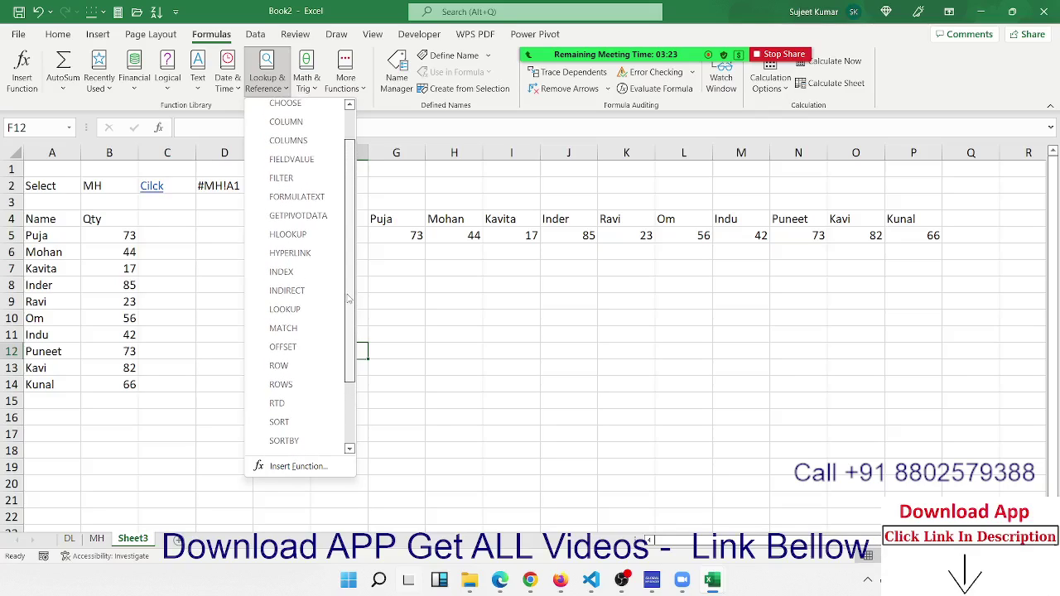
{"action": "left_click", "coordinate": [428, 275]}
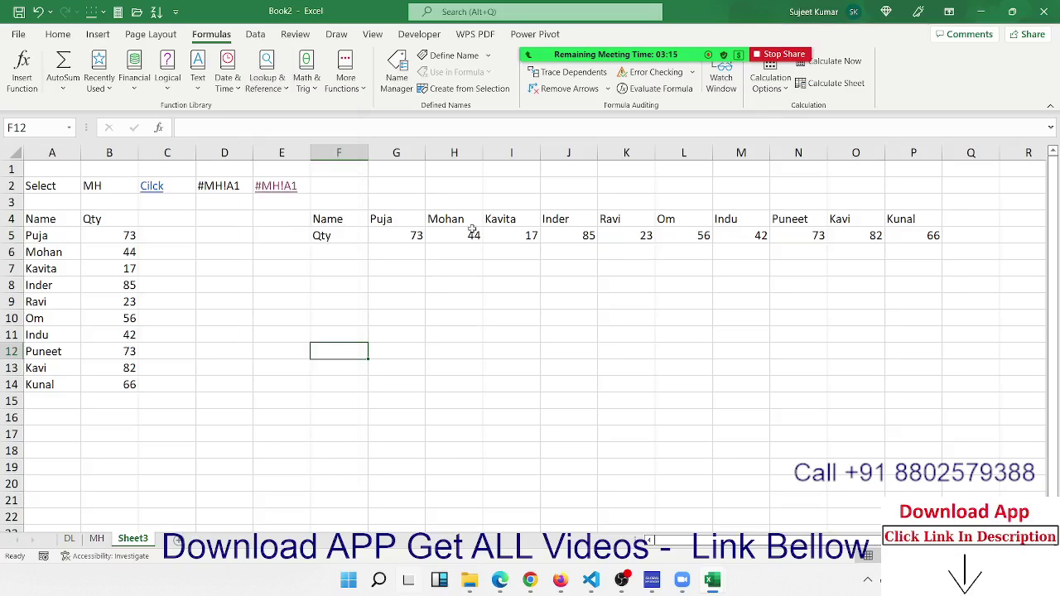